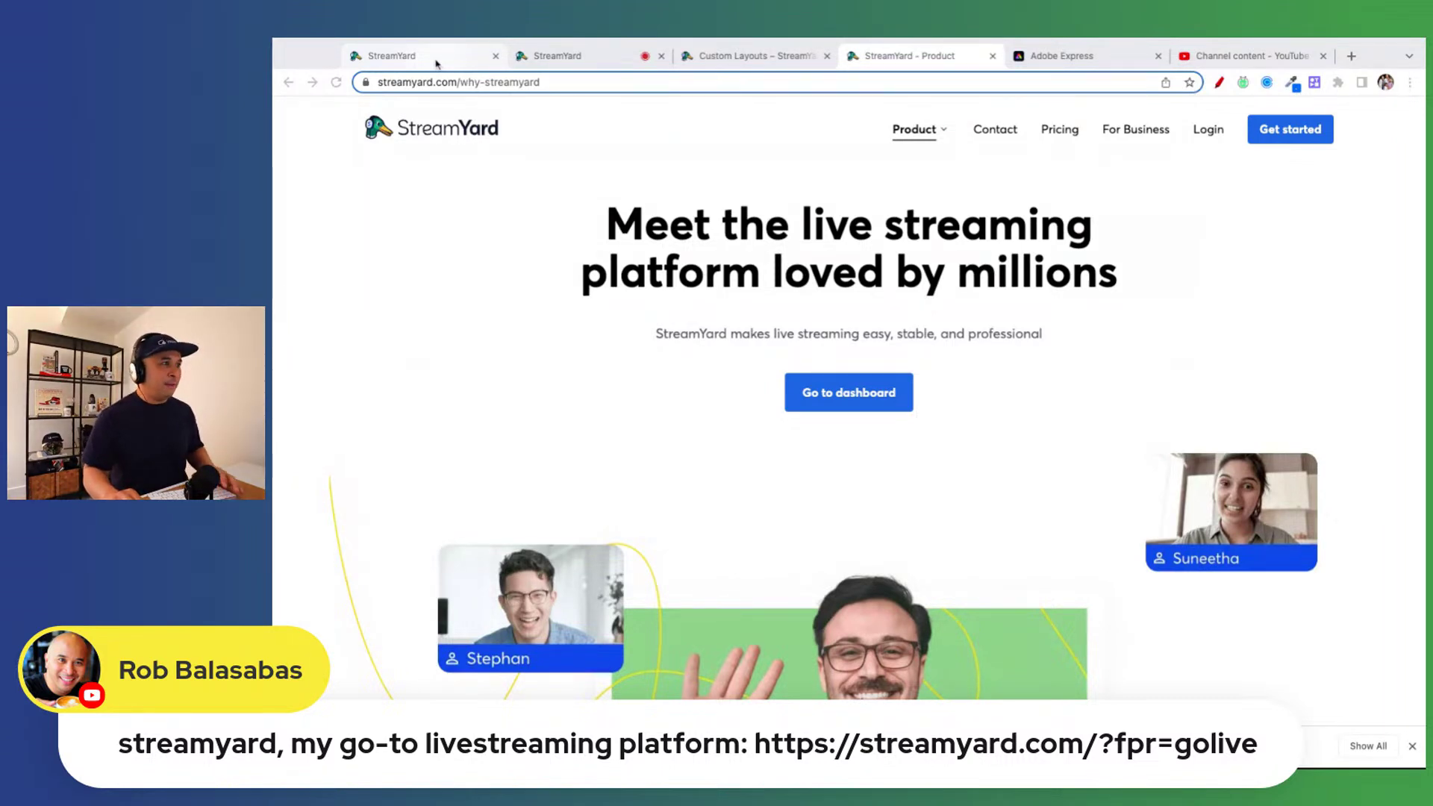
click(534, 63)
mouse_move(1227, 392)
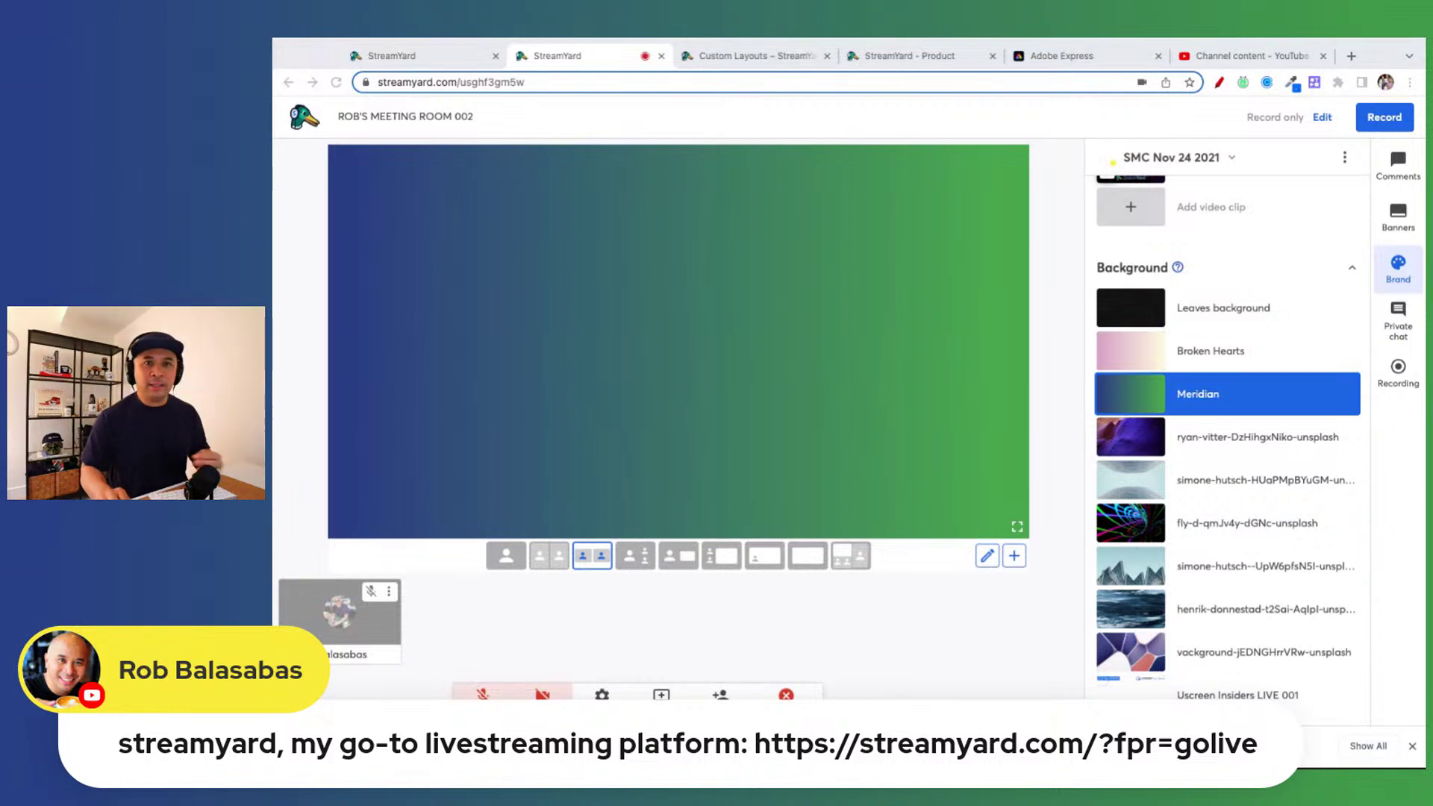
mouse_move(339, 619)
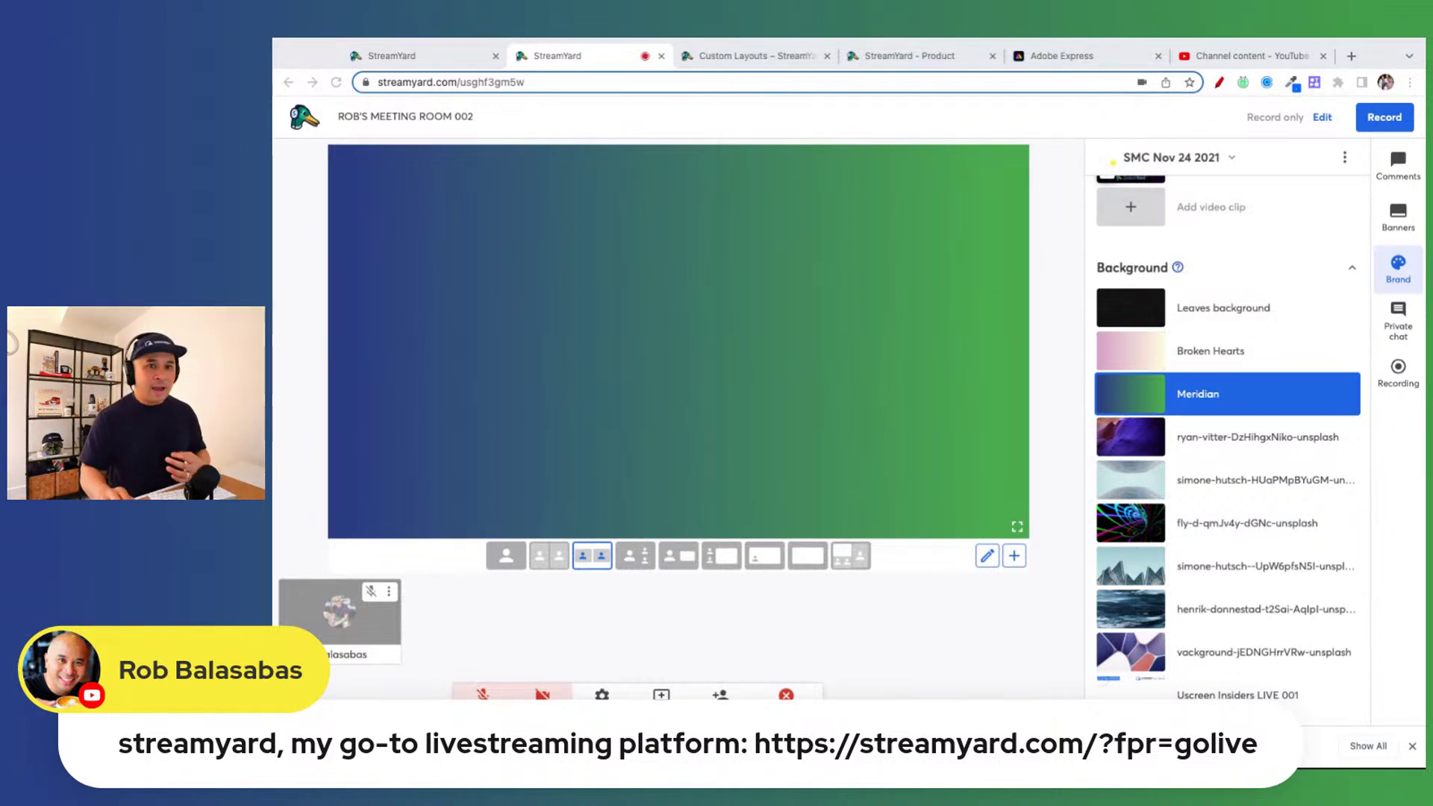
click(626, 627)
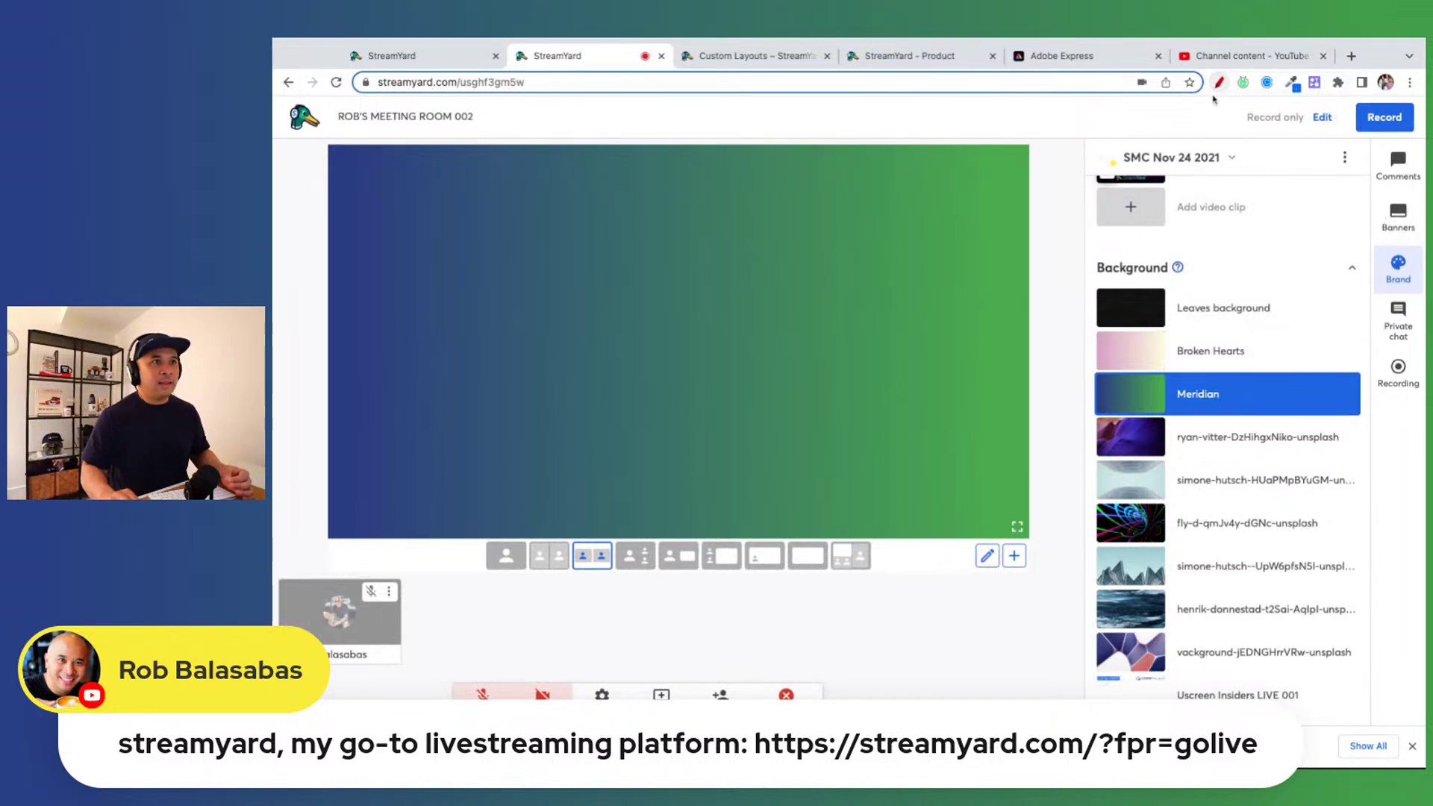
click(1219, 84)
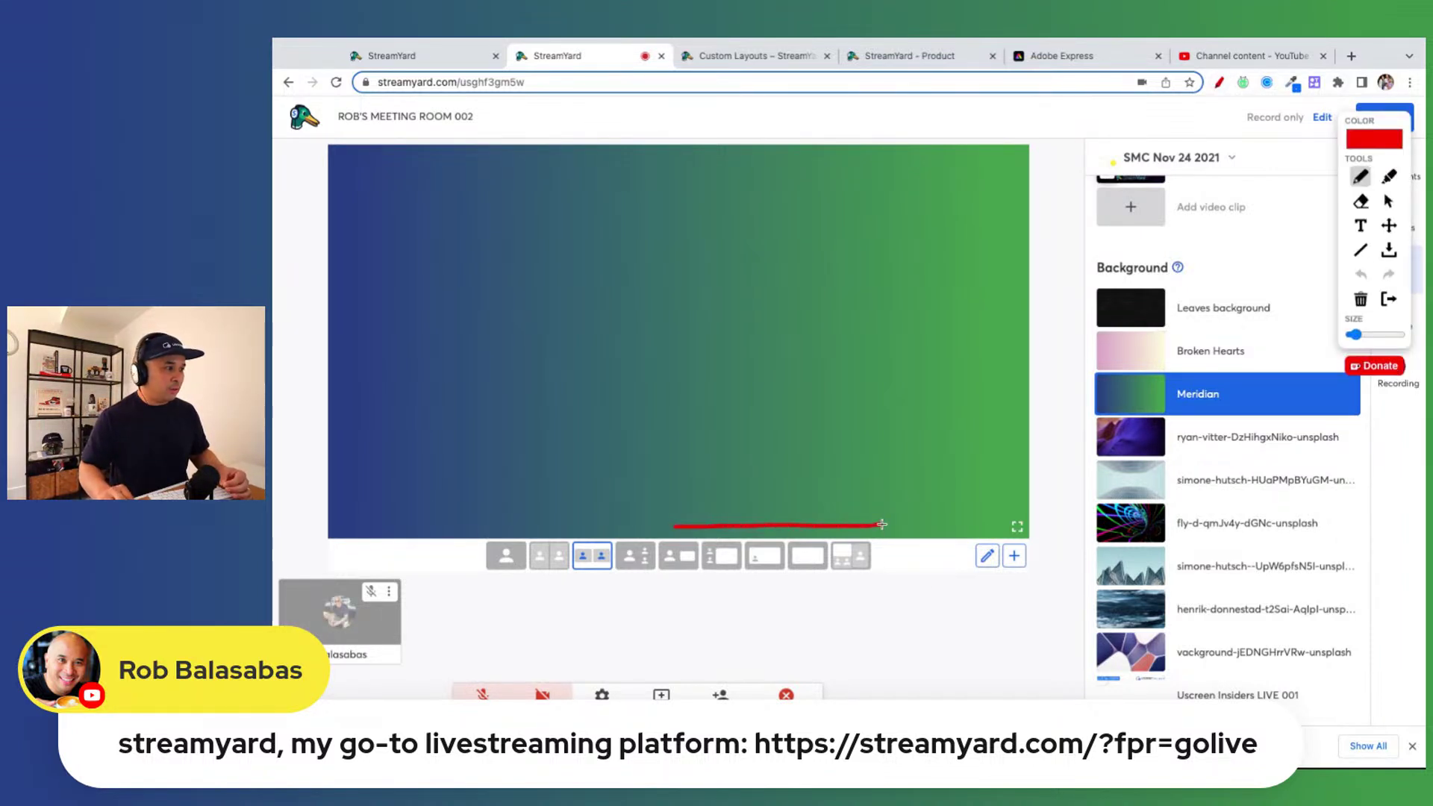
drag(461, 535, 741, 605)
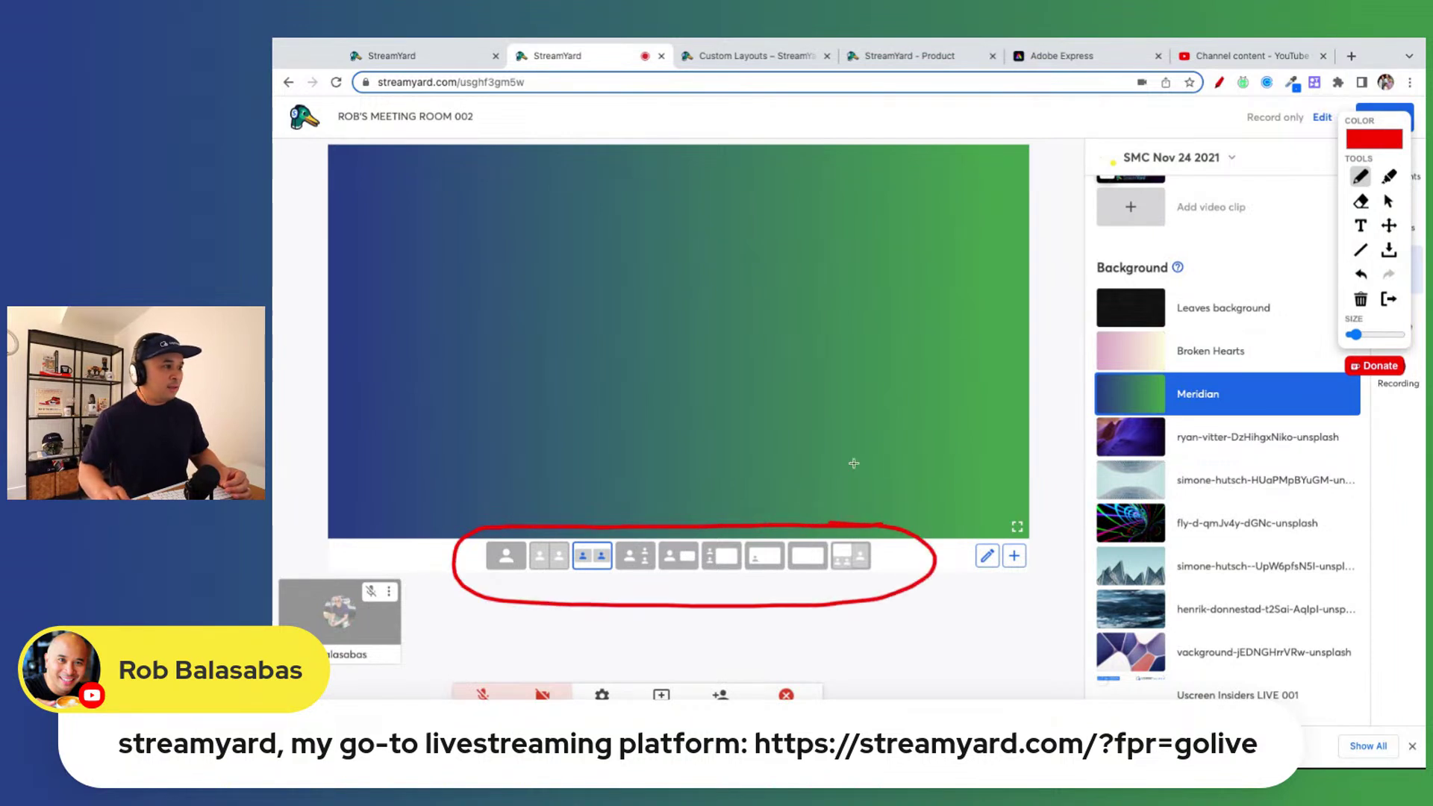
drag(899, 468, 824, 493)
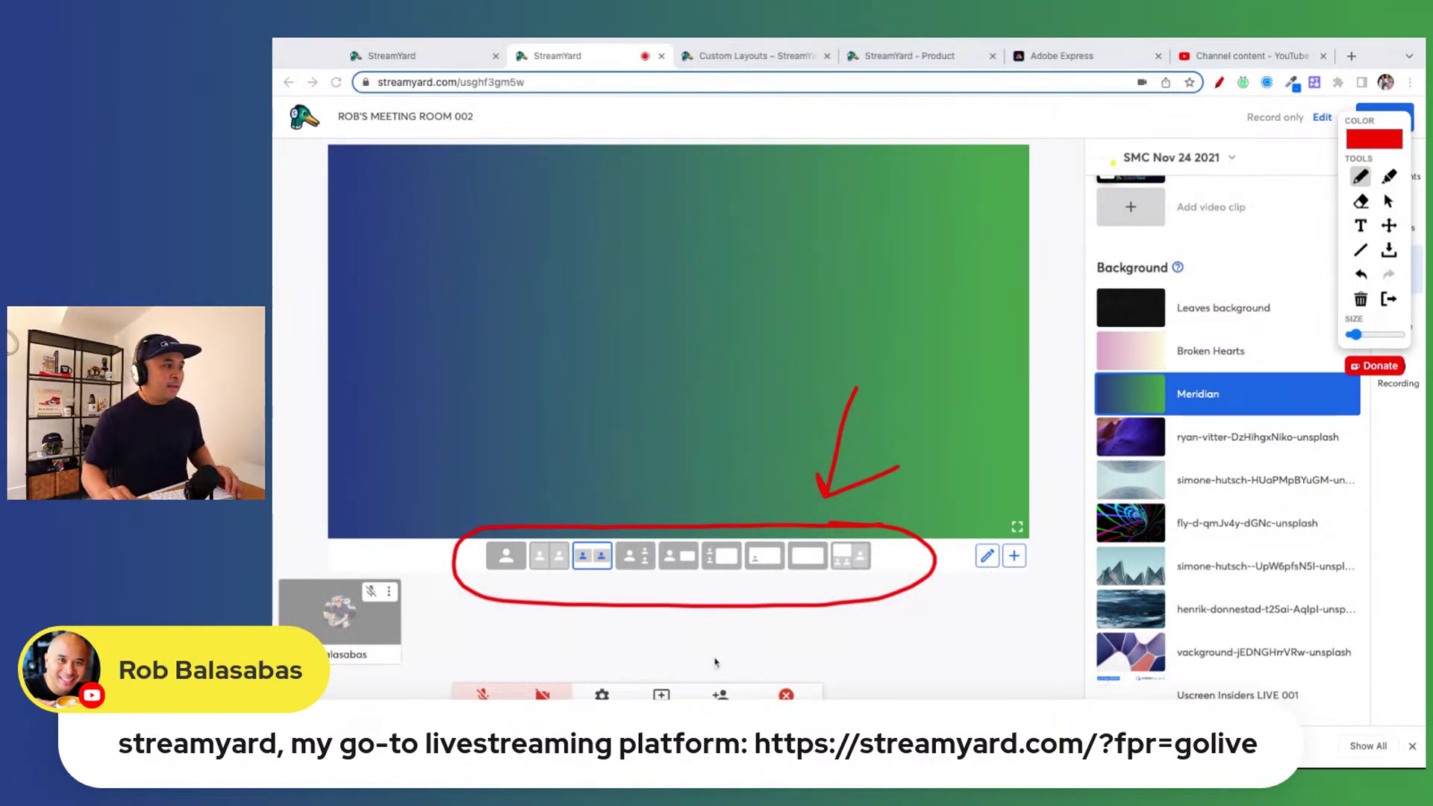
key(Escape)
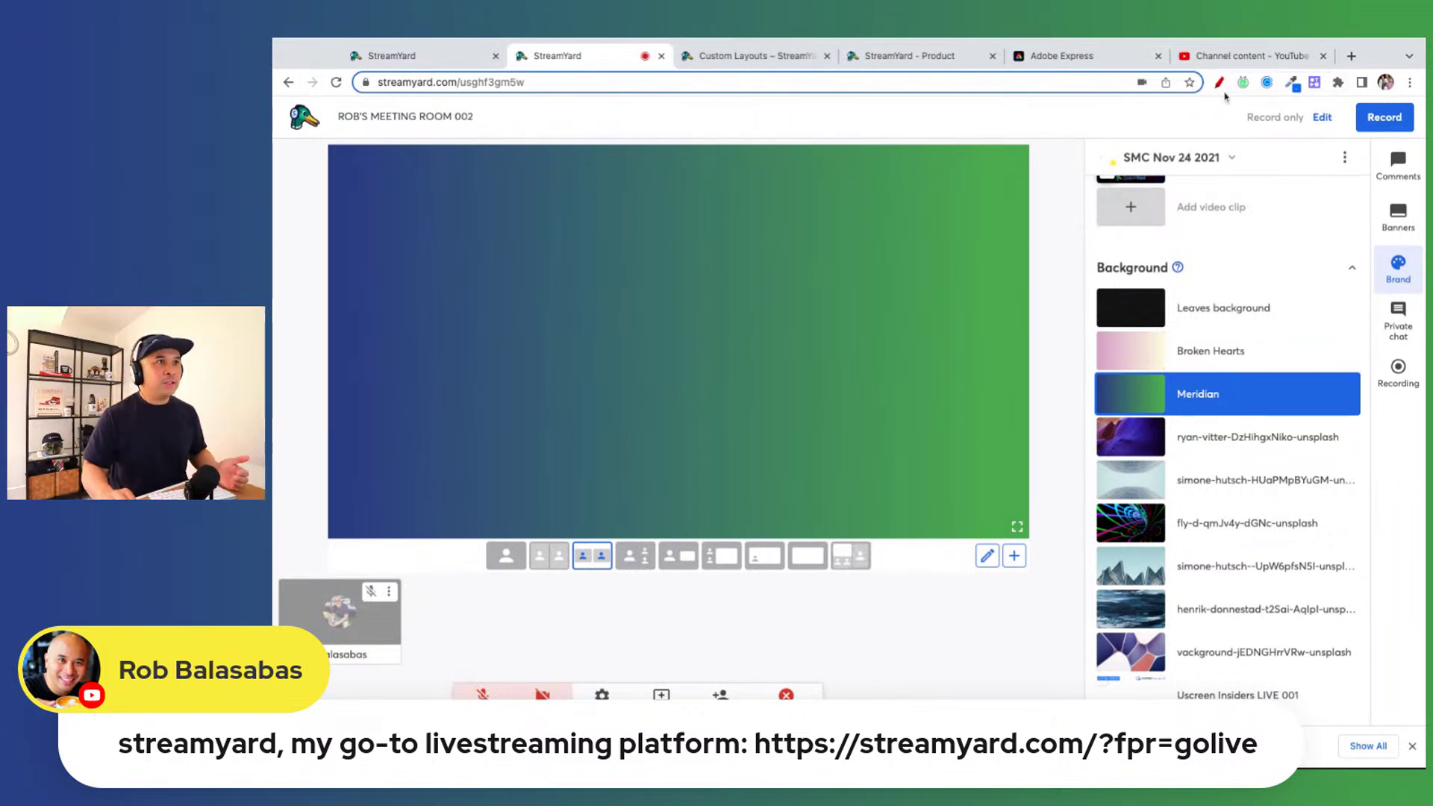
click(1219, 83)
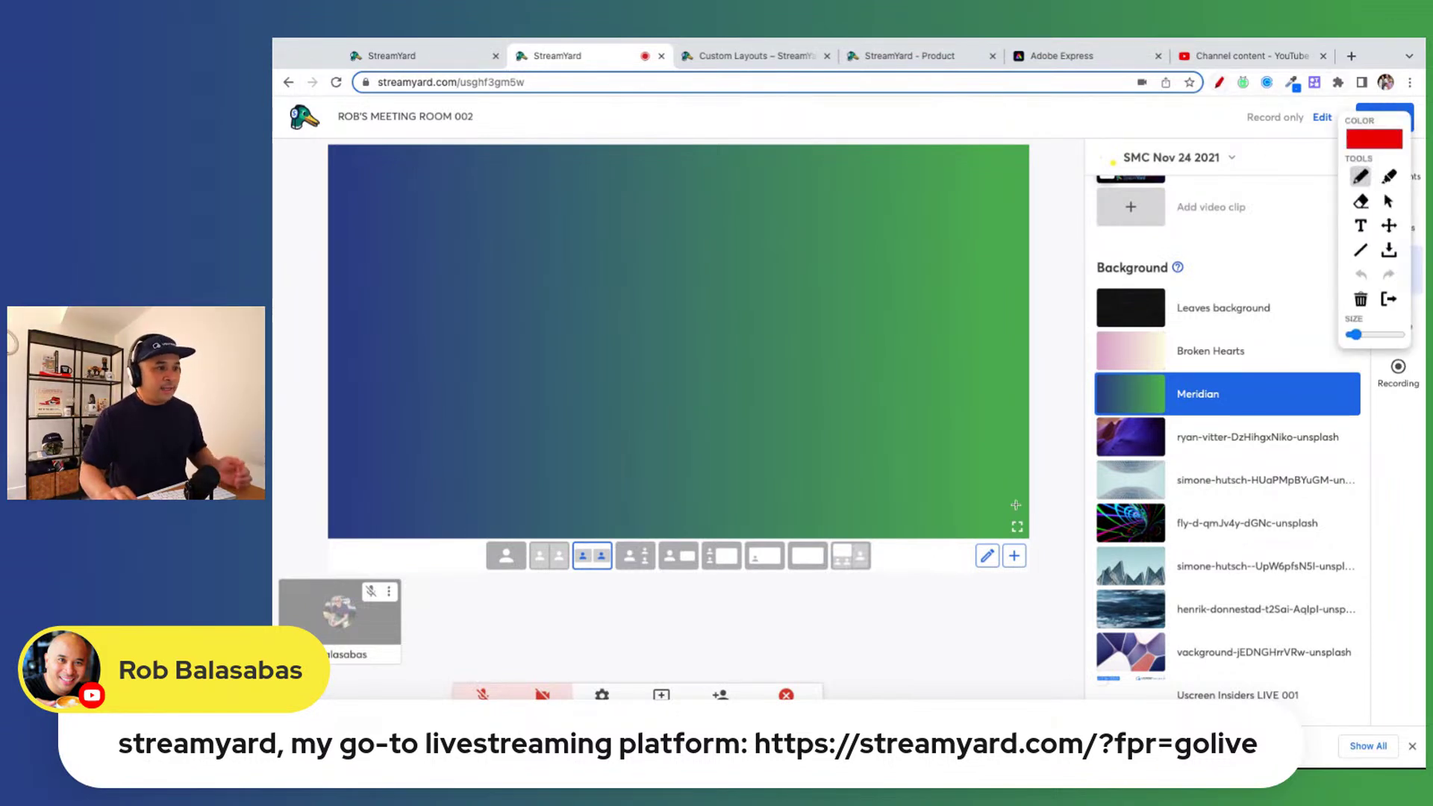
drag(1042, 516, 945, 535)
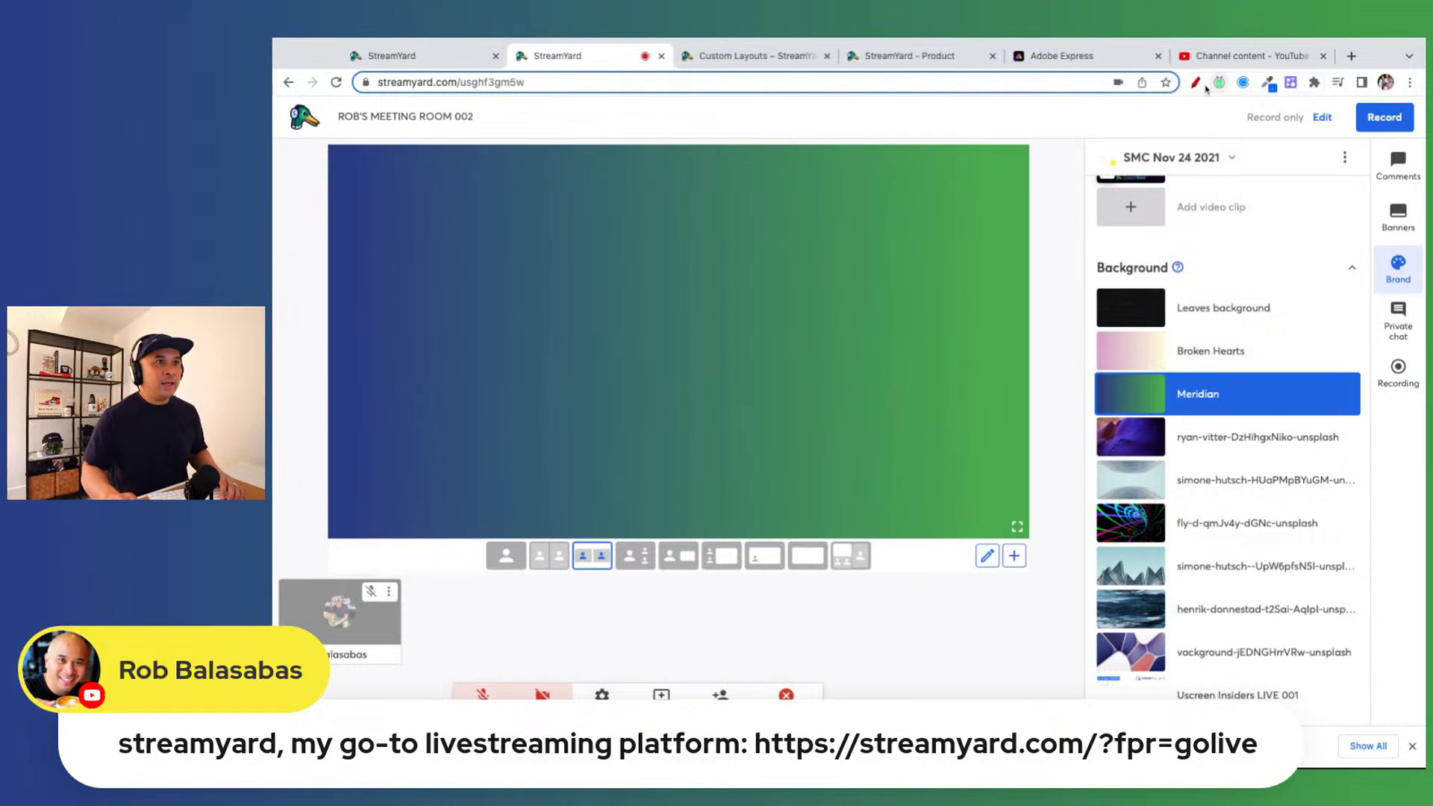
click(1196, 83)
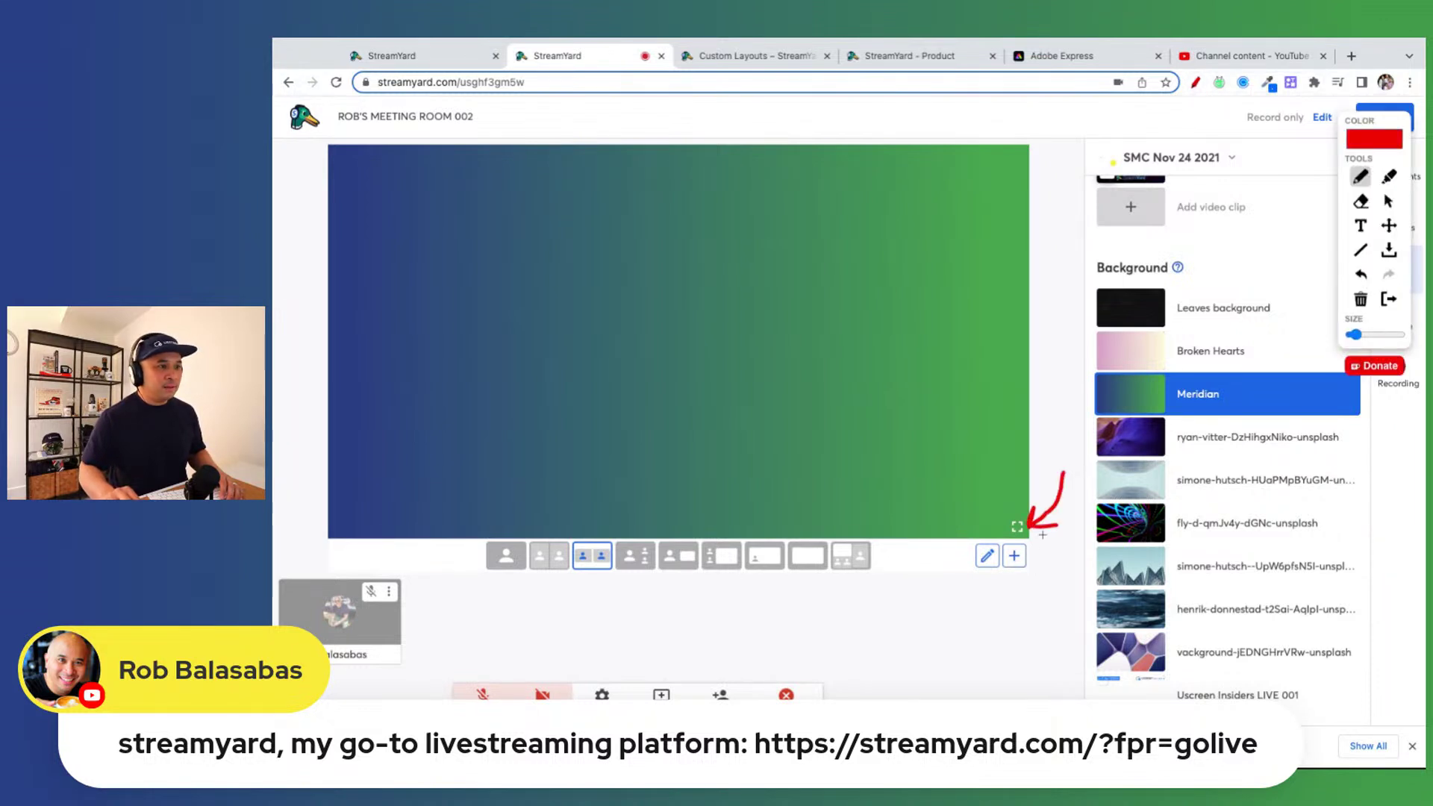
key(Escape)
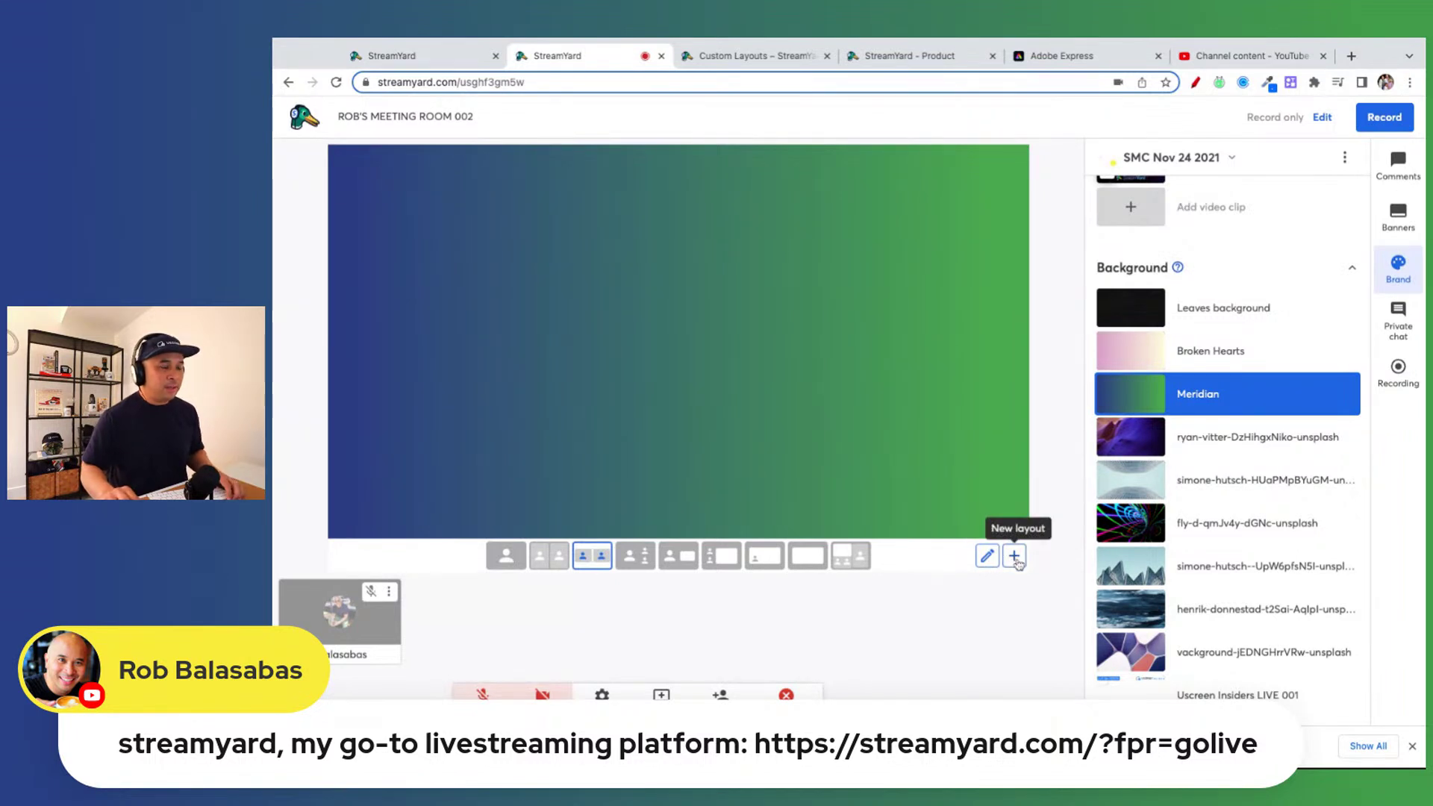
- Start a new custom layout on the Meridian background, mark the editor with a red arrow, and list the addable item kinds
click(1014, 556)
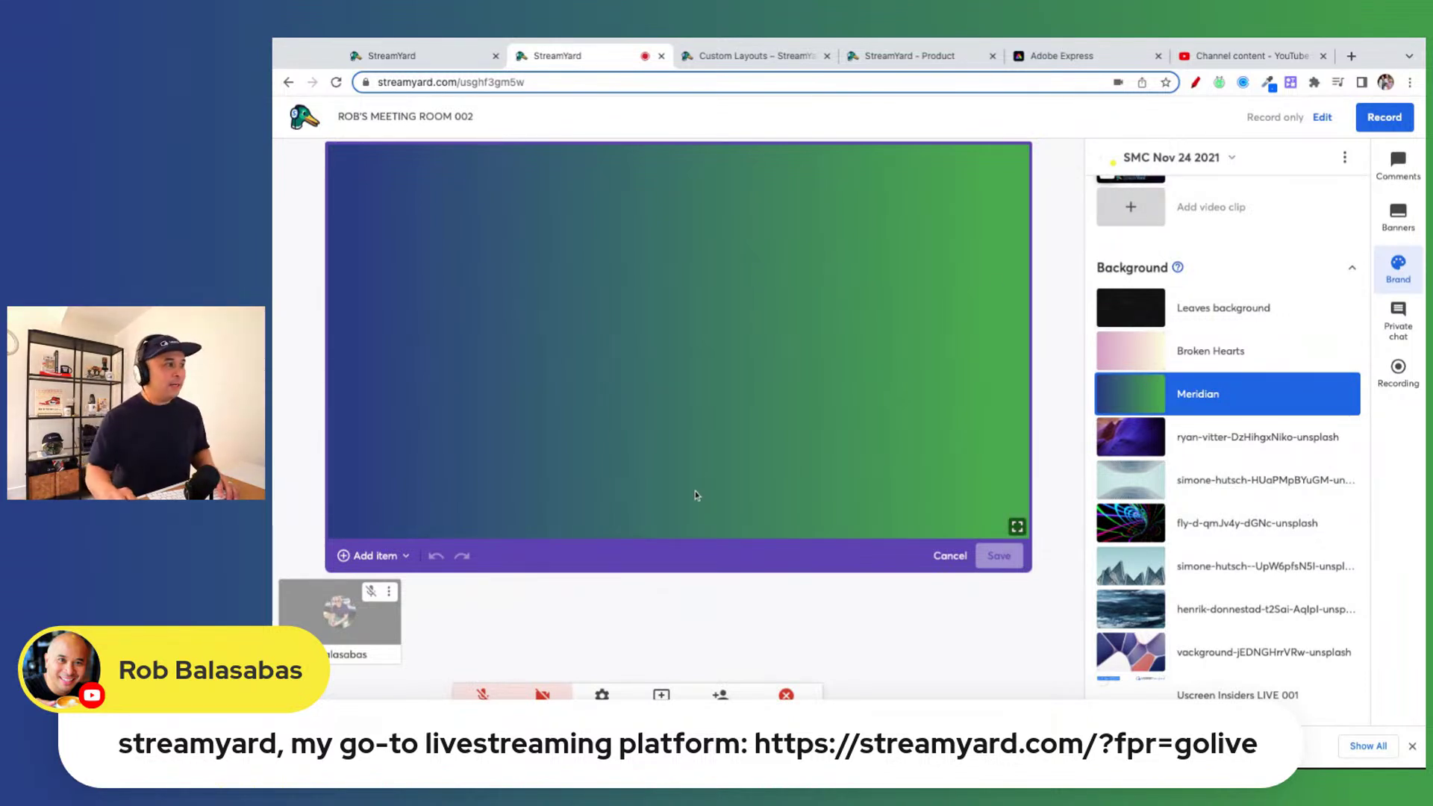
click(1196, 84)
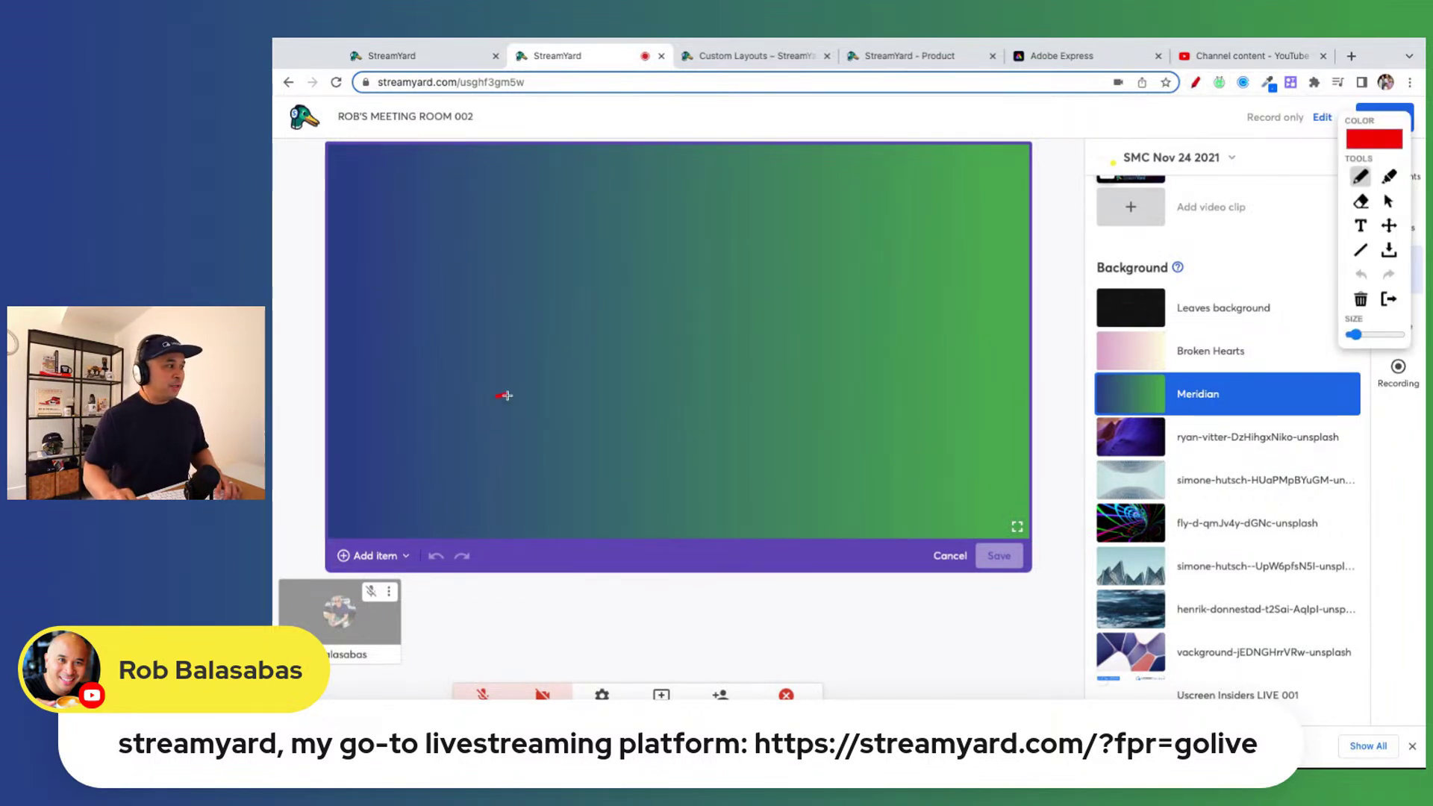
drag(404, 543, 410, 543)
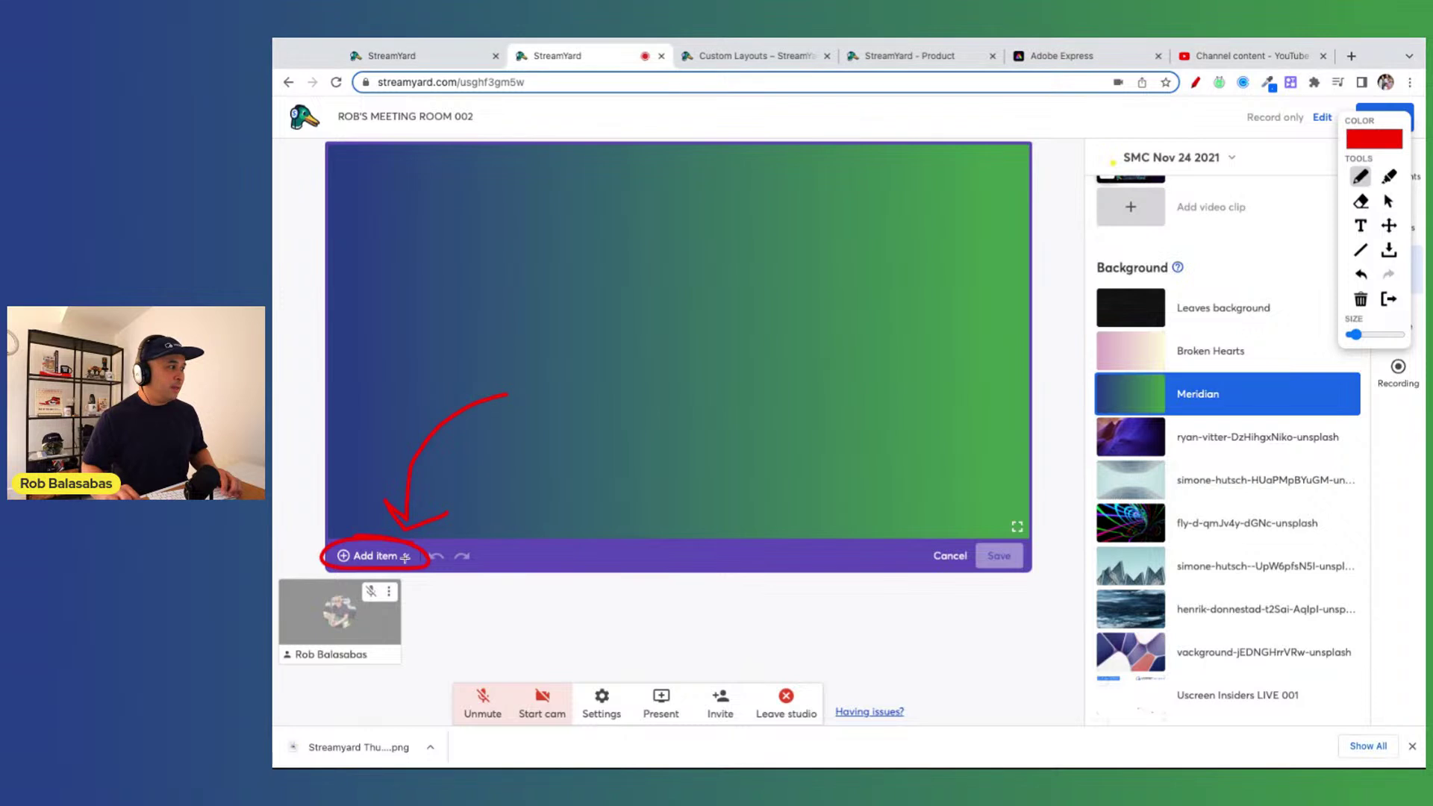
click(987, 556)
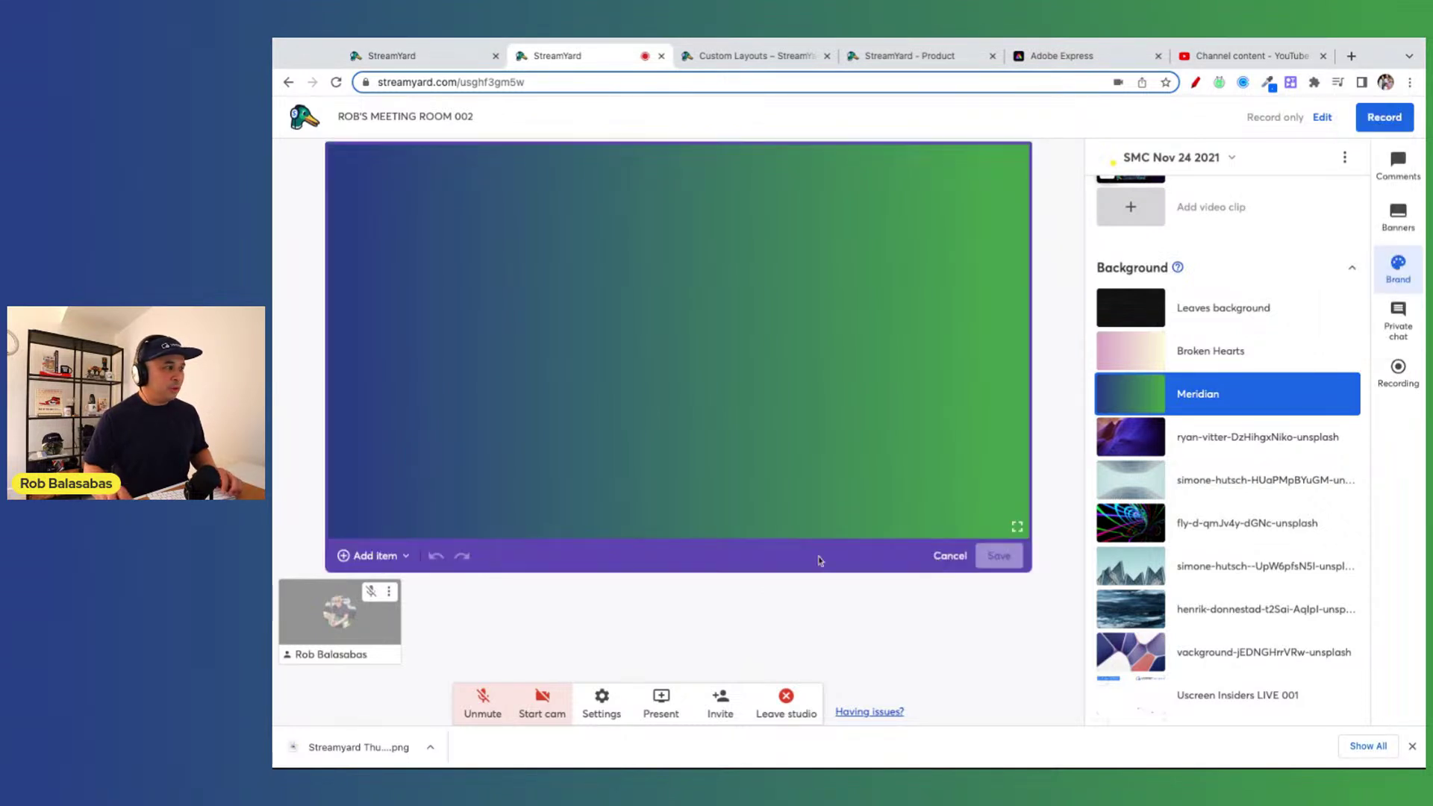
click(384, 558)
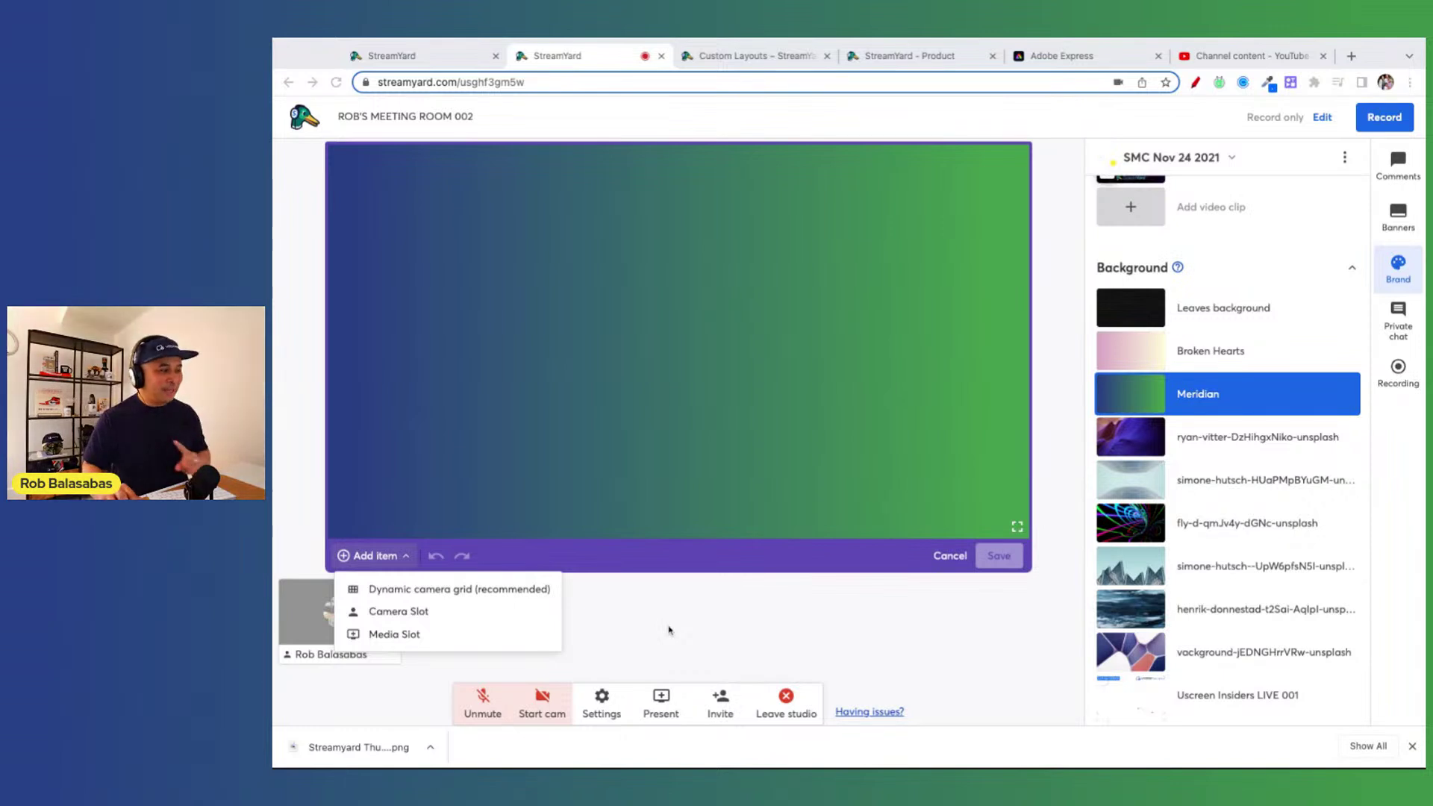
- Add a Dynamic camera grid with two slots, enlarge it and snap it to the stage centre
click(533, 589)
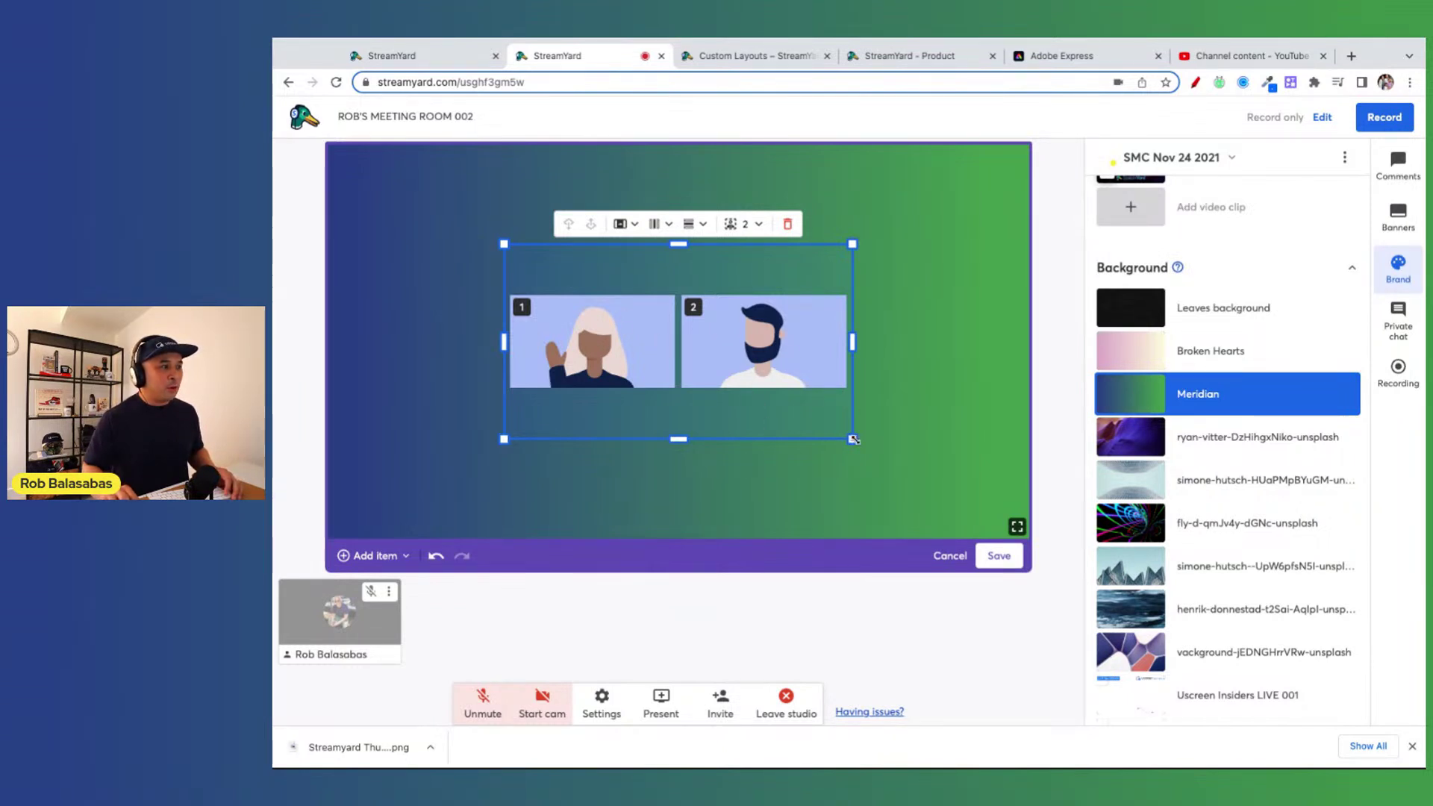
drag(853, 439, 1022, 535)
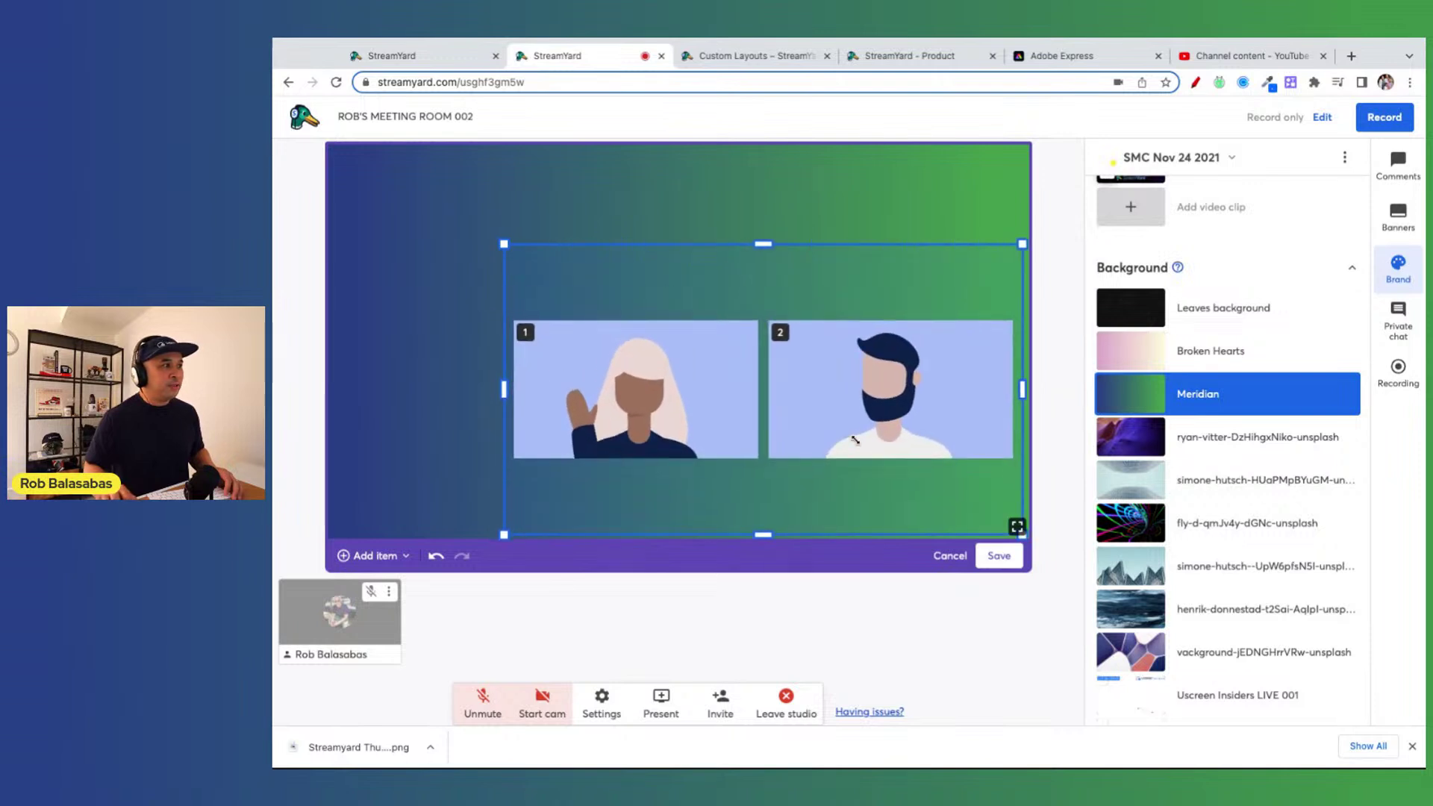
mouse_move(854, 439)
mouse_down()
mouse_move(797, 370)
mouse_move(756, 392)
mouse_move(693, 355)
mouse_move(725, 355)
mouse_up()
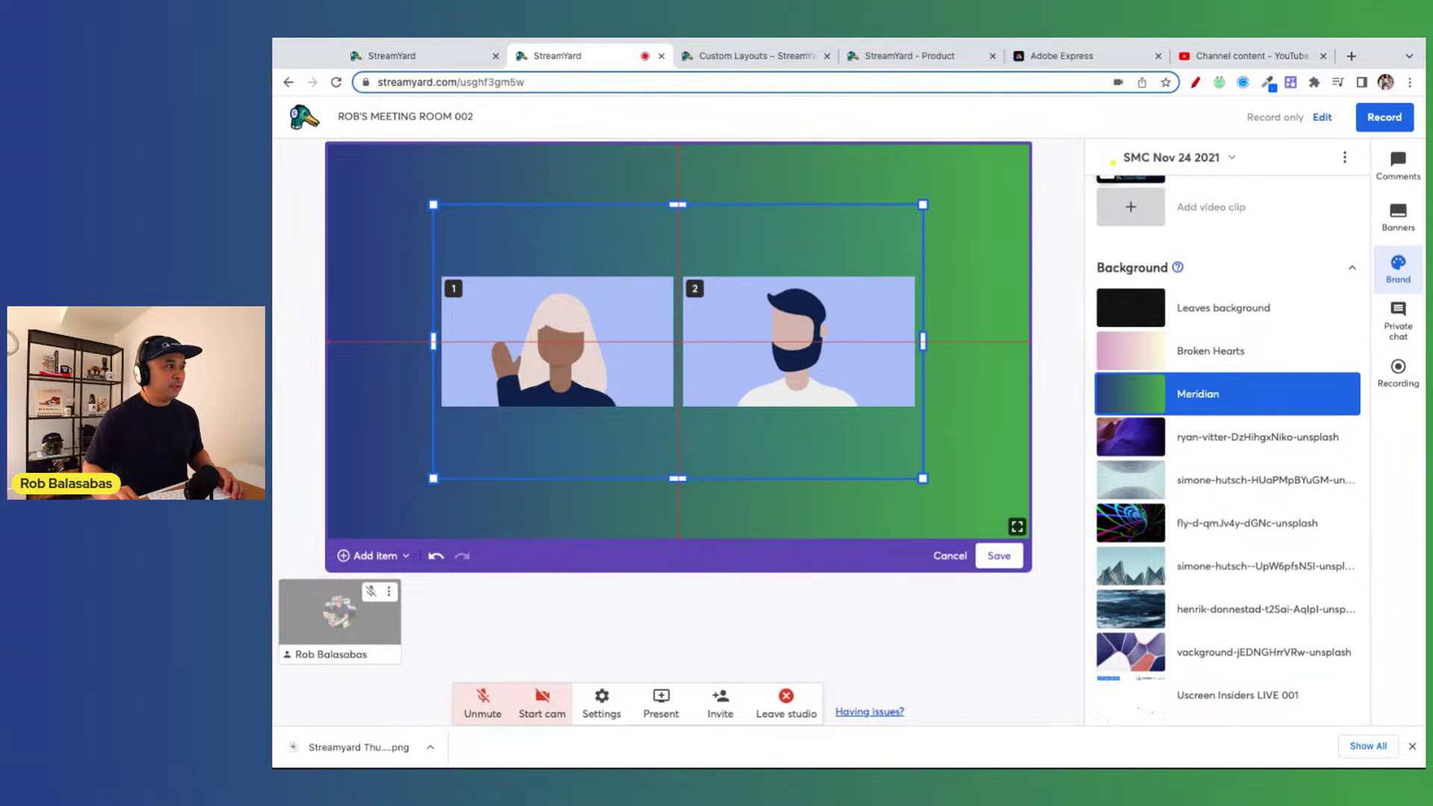
drag(712, 339, 711, 339)
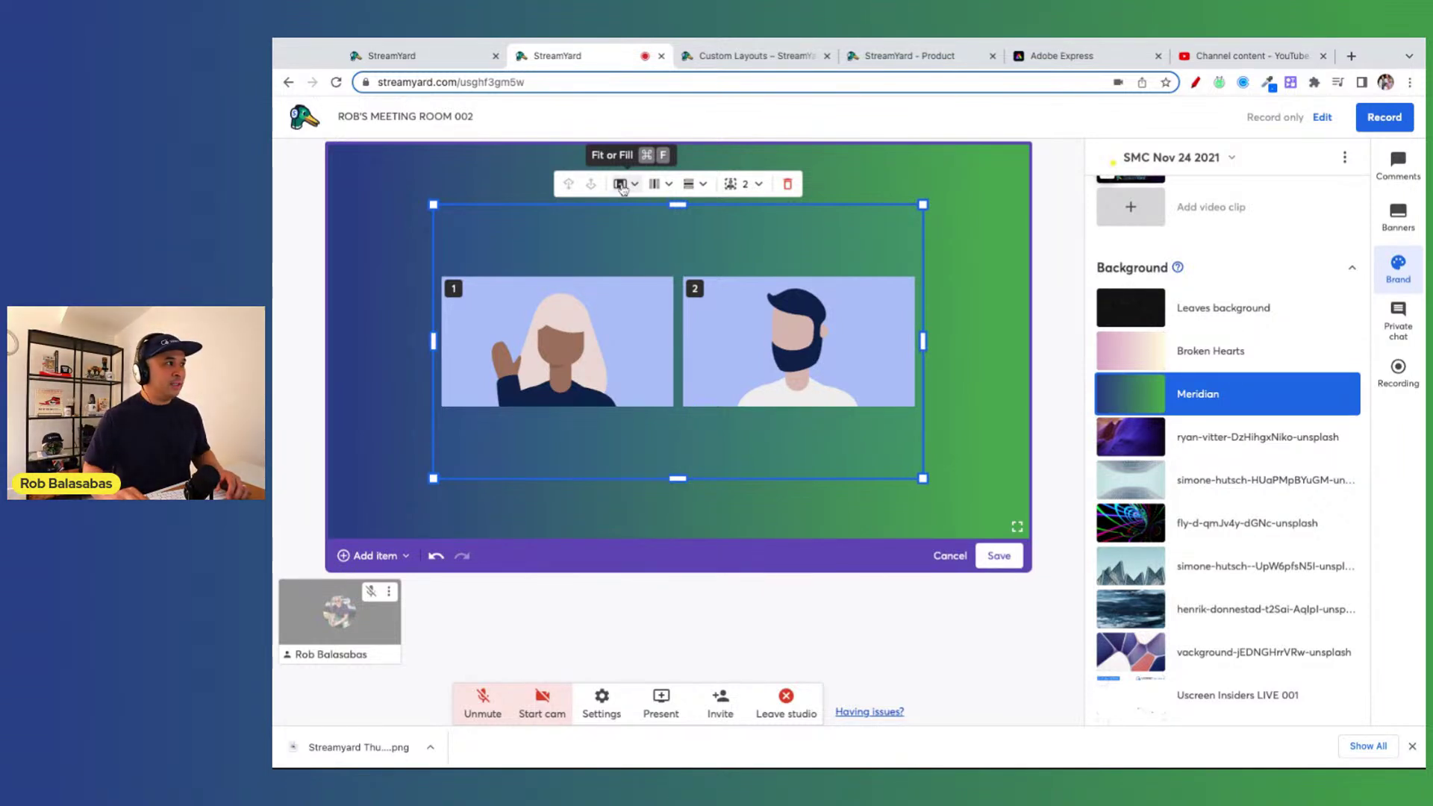
- Set the camera grid's videos to Fill their slots edge to edge
click(622, 186)
click(626, 239)
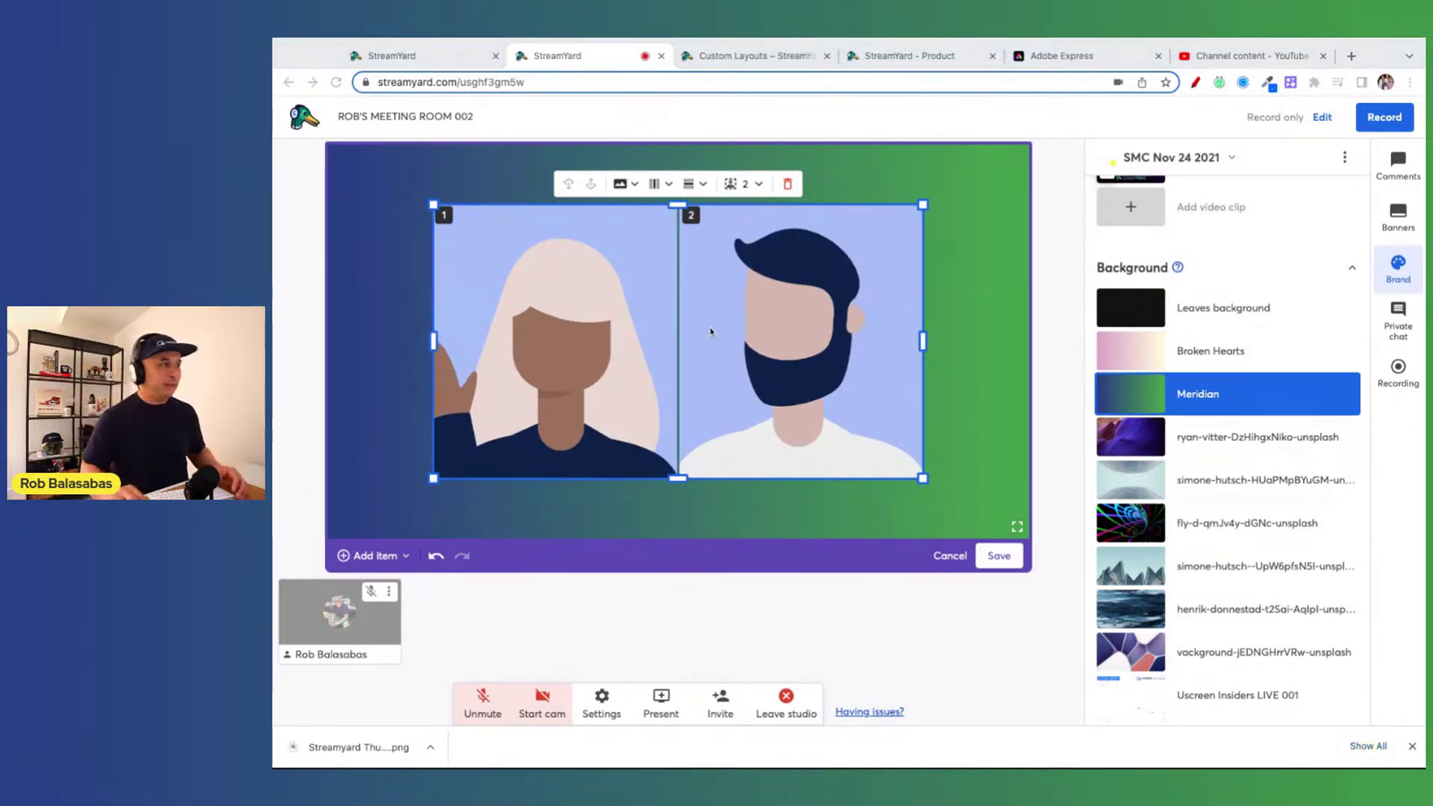
click(671, 295)
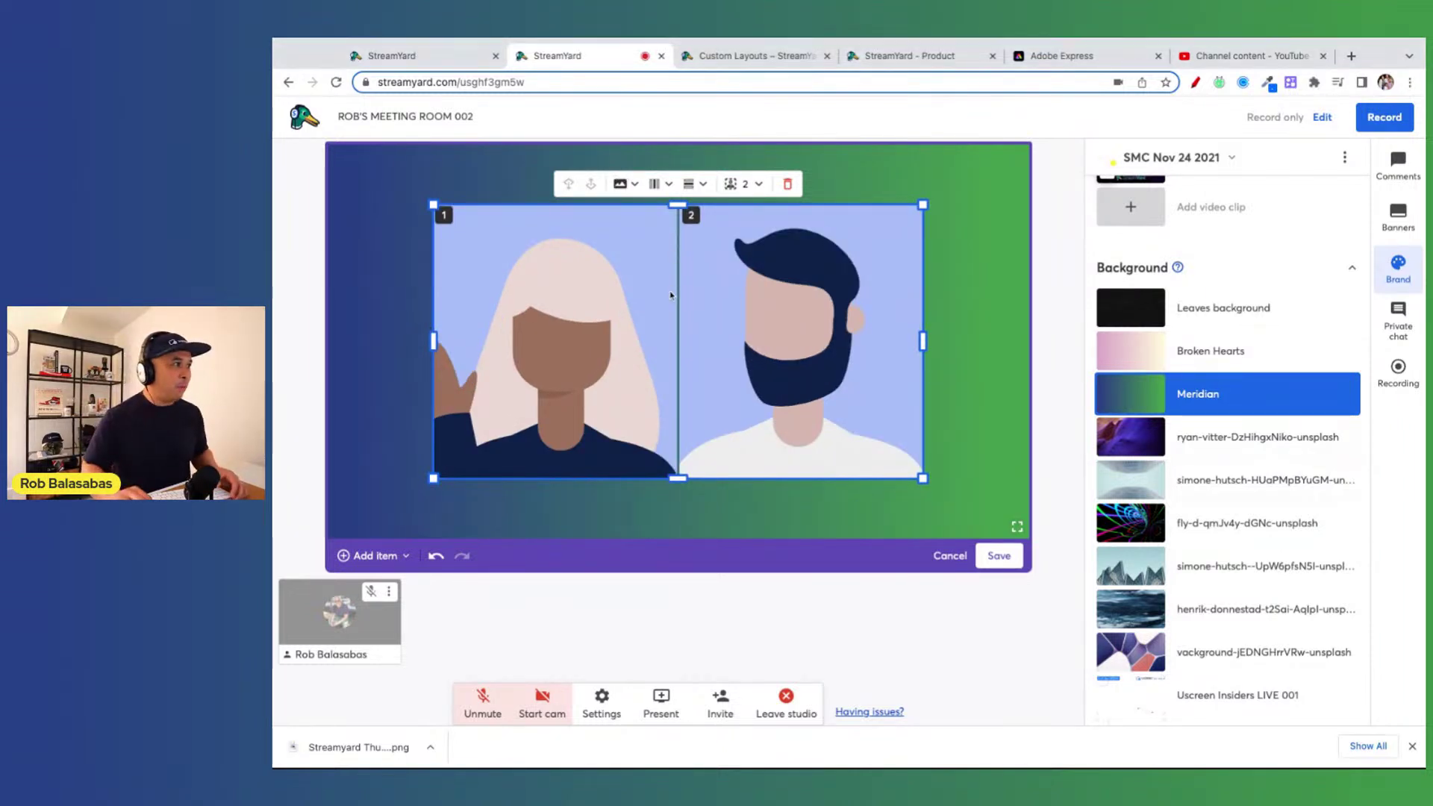
- Reselect the camera grid, adjust its size and re-centre it on the stage
click(379, 558)
click(729, 528)
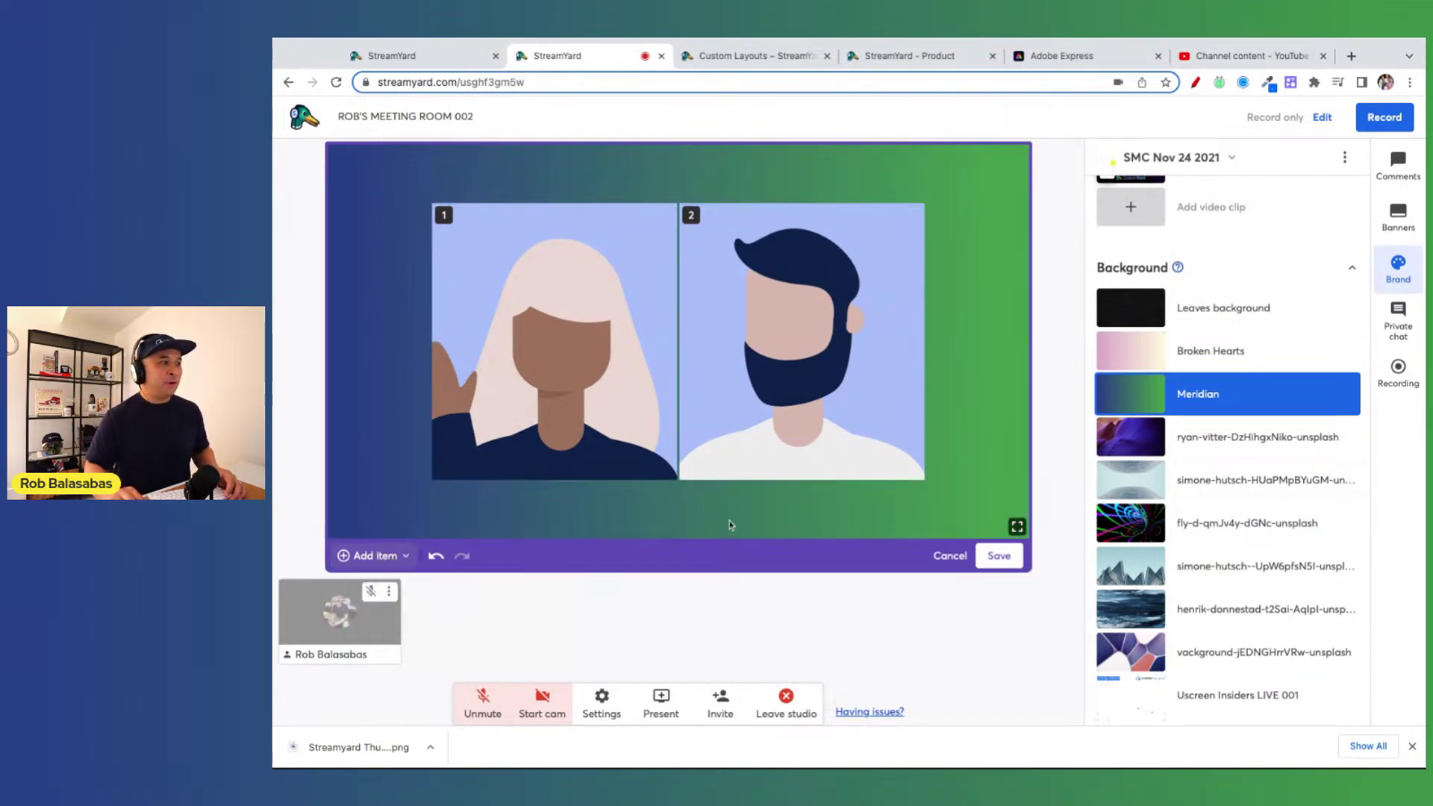
click(791, 393)
drag(921, 478, 922, 477)
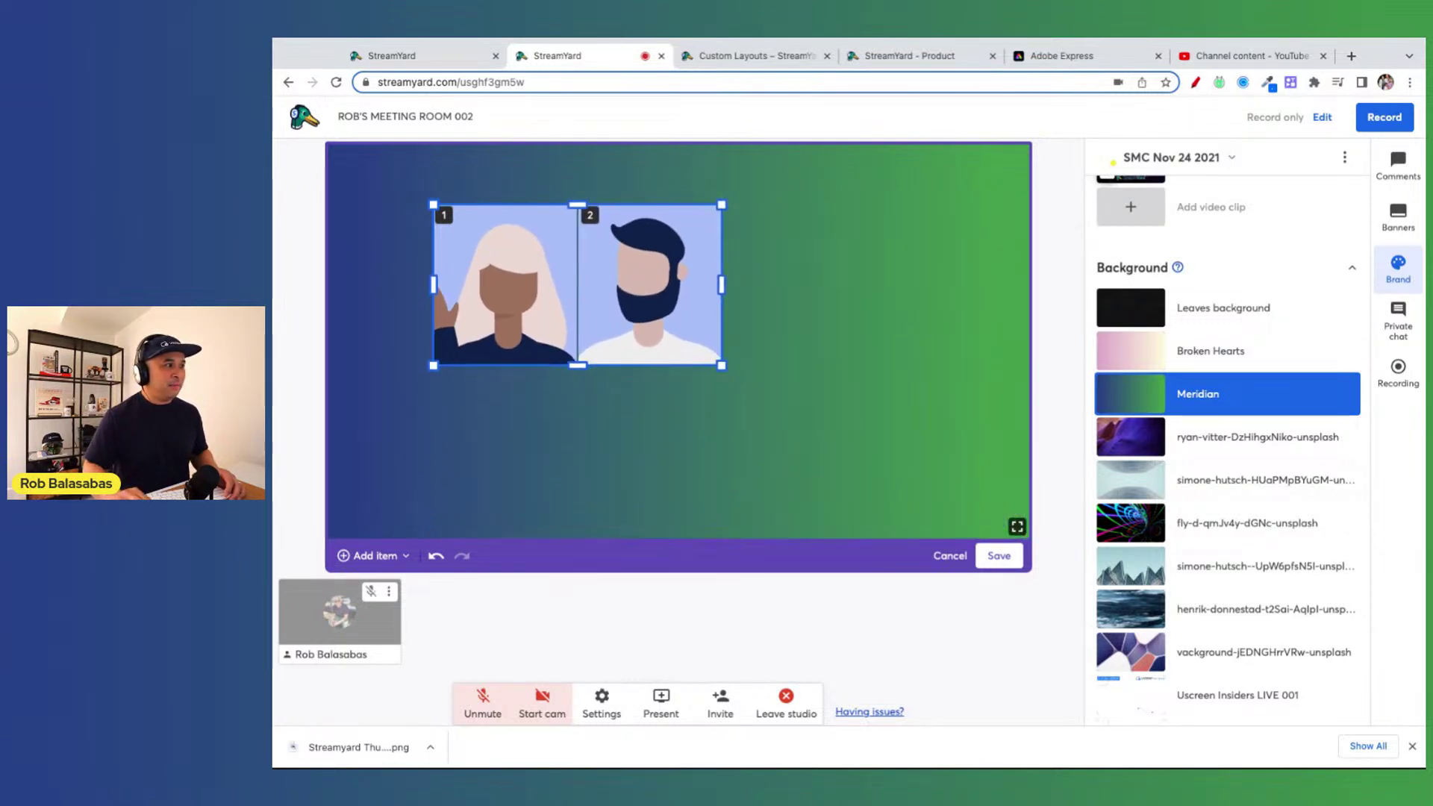
drag(923, 477, 918, 474)
drag(739, 365, 751, 366)
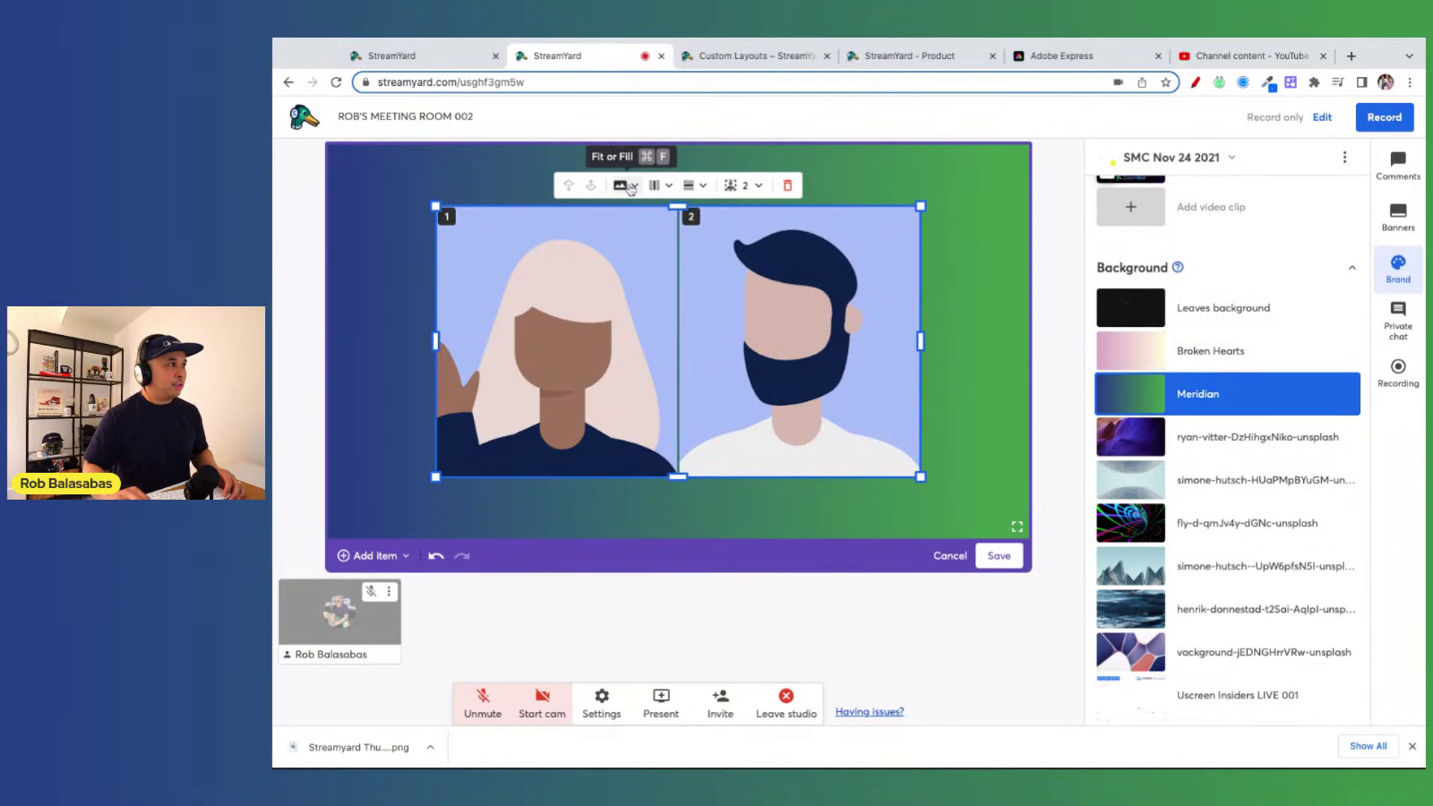
- Switch the videos back to Fit and glance at the horizontal alignment options
click(629, 187)
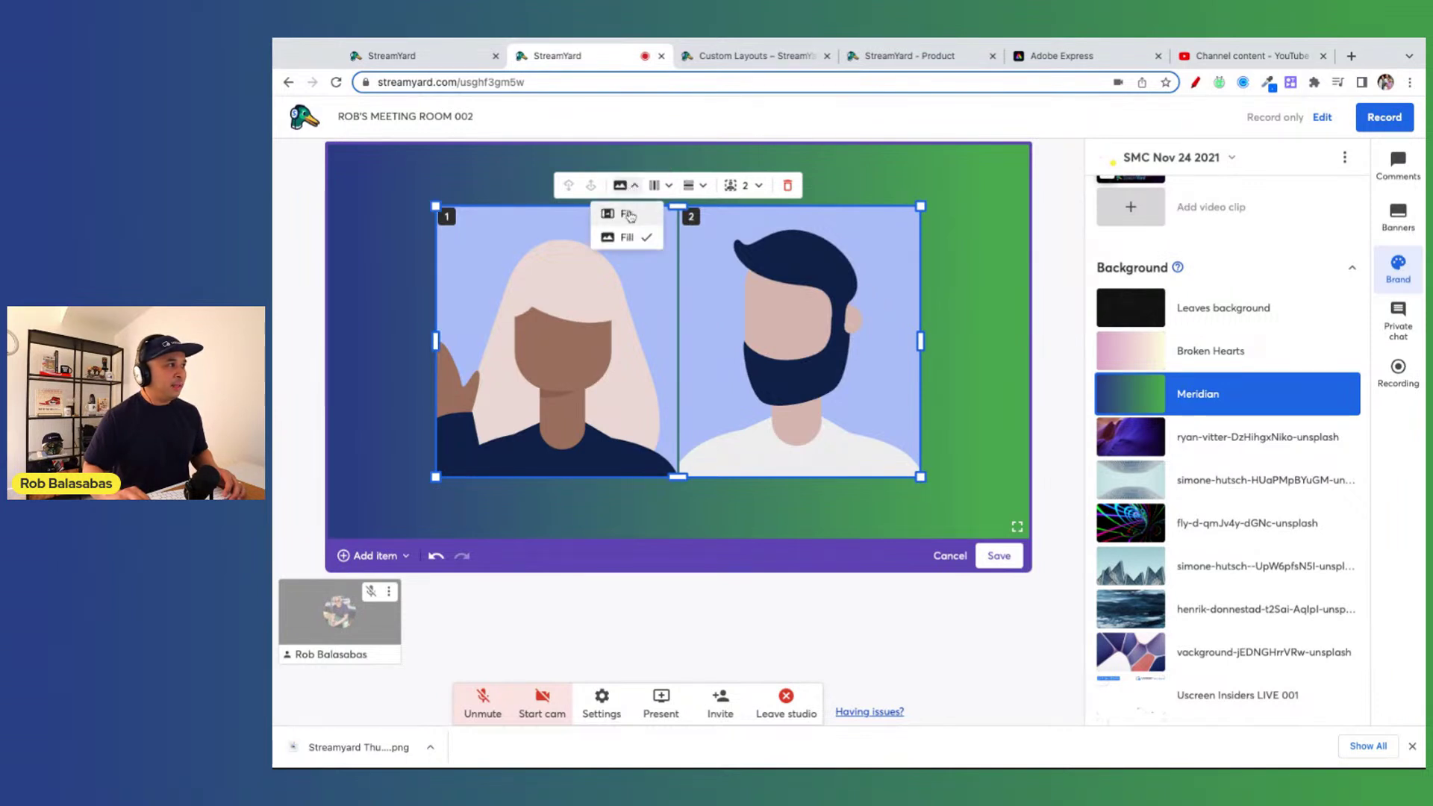
click(628, 215)
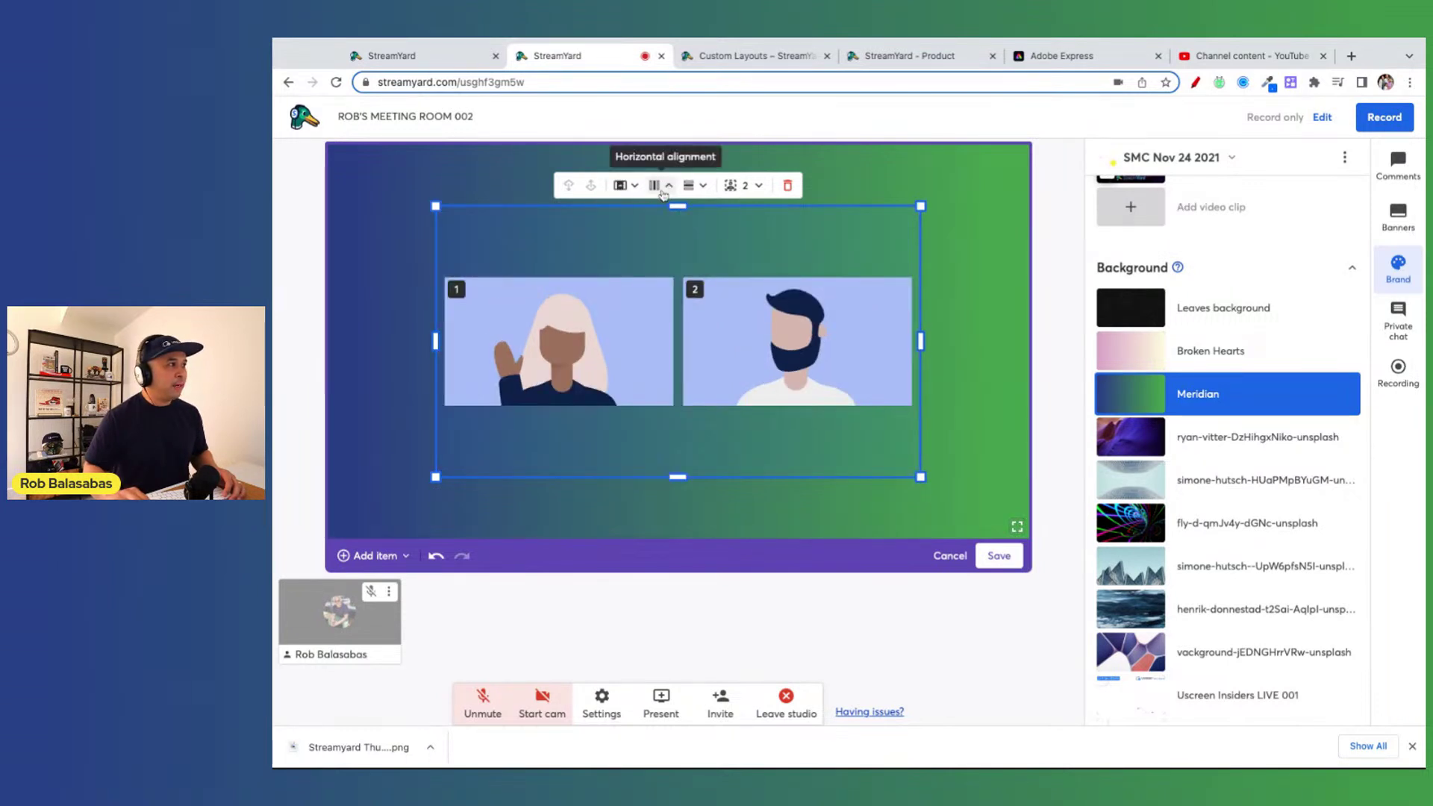
click(655, 187)
click(670, 220)
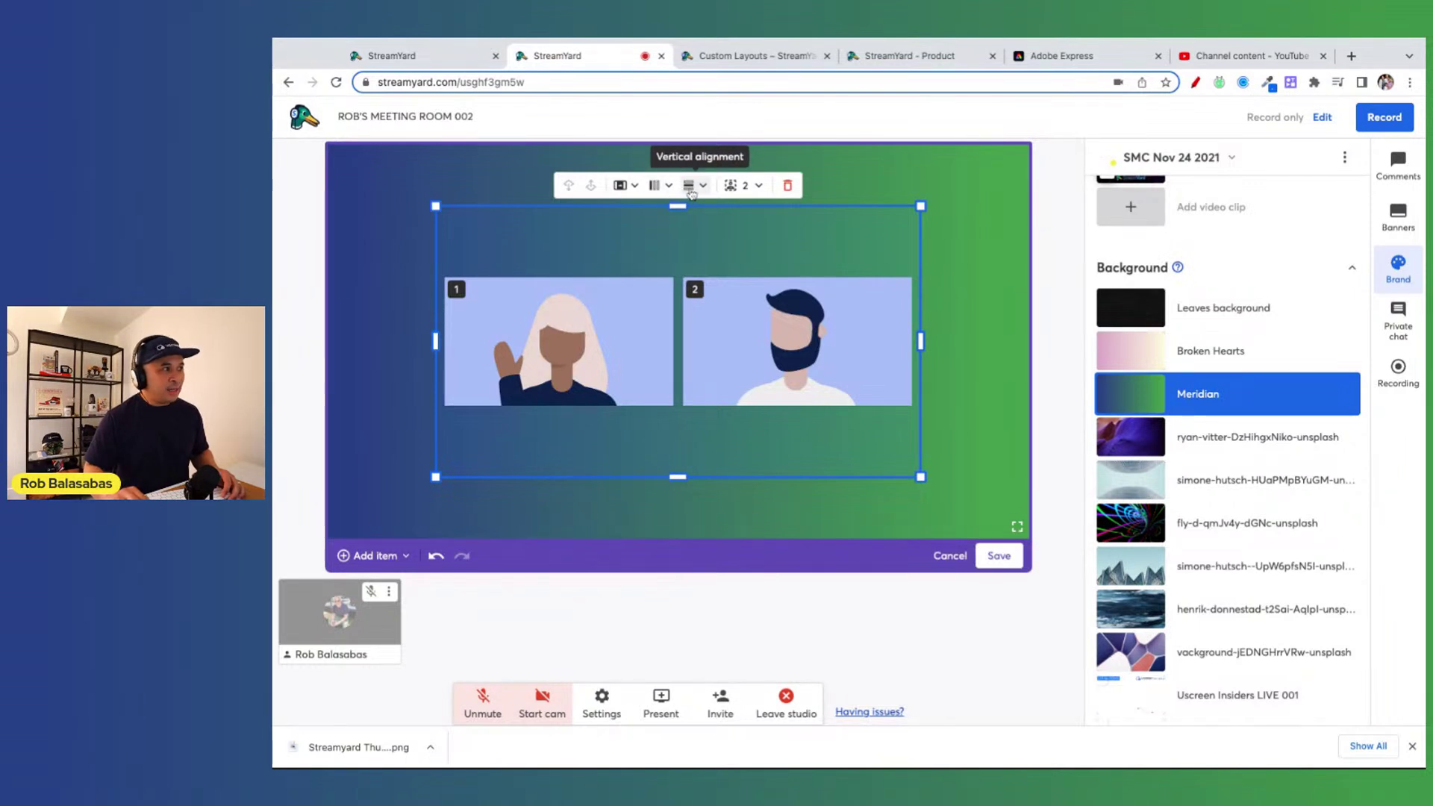
- Try Top and Bottom vertical alignment for the tiles, then settle on Center
click(690, 190)
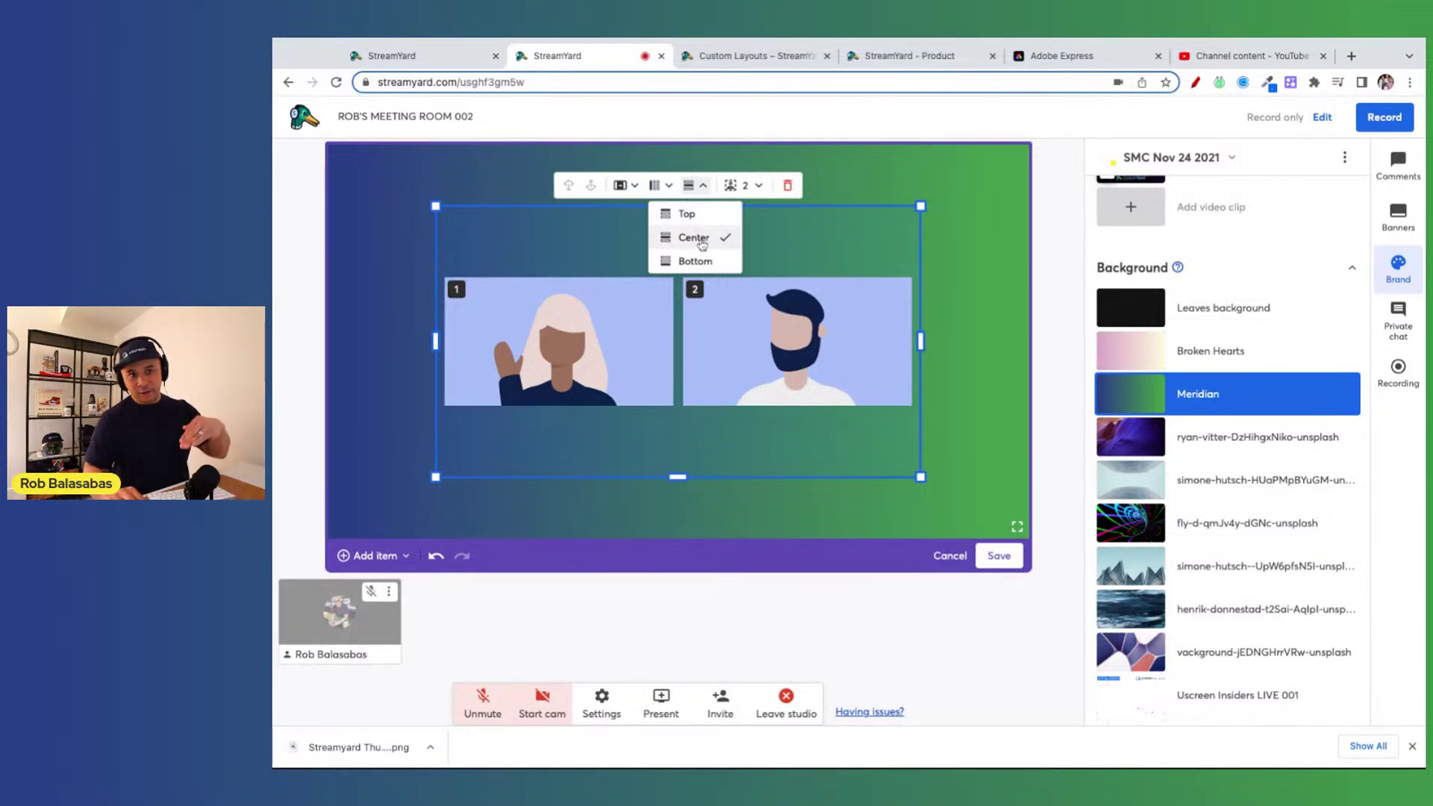
click(700, 226)
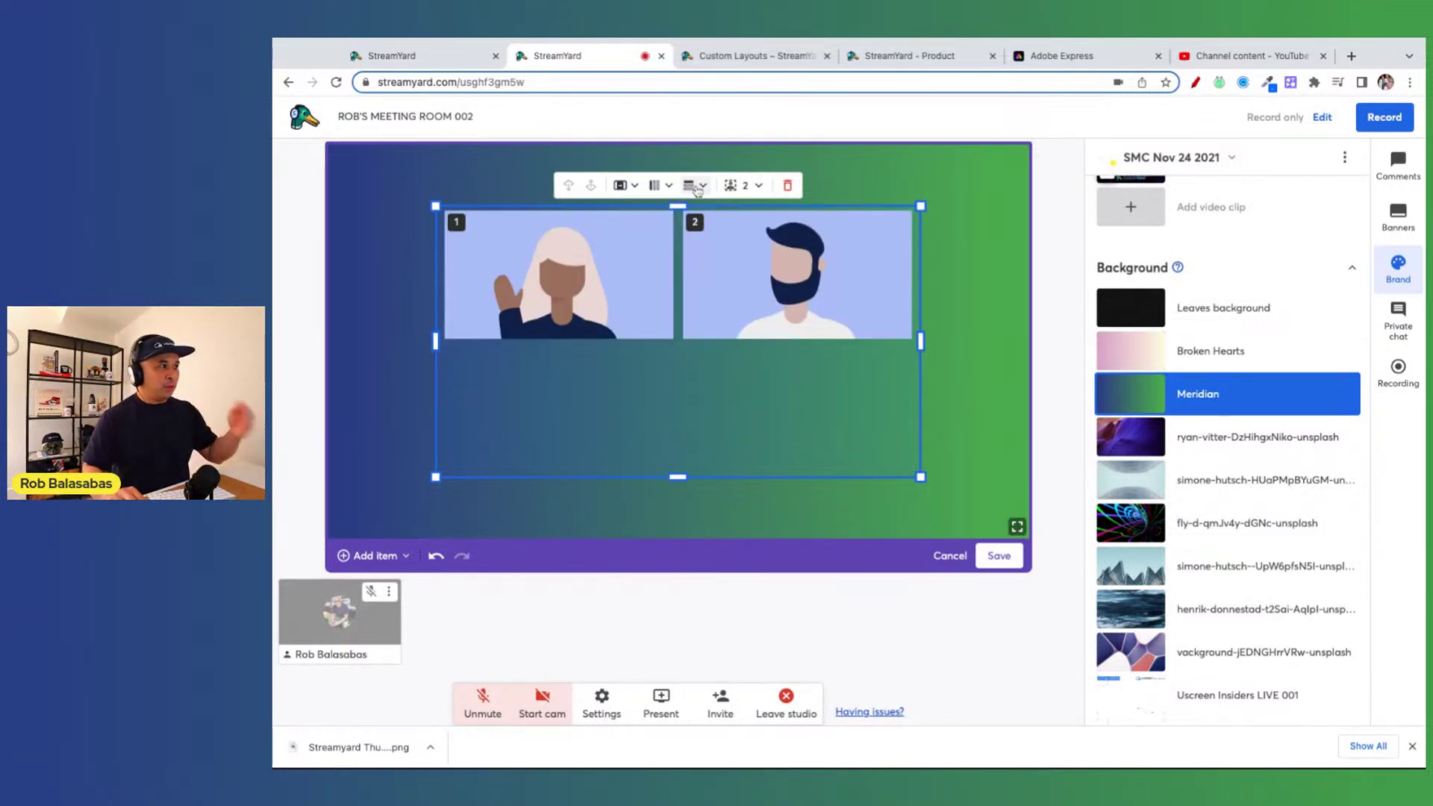
click(692, 184)
click(704, 247)
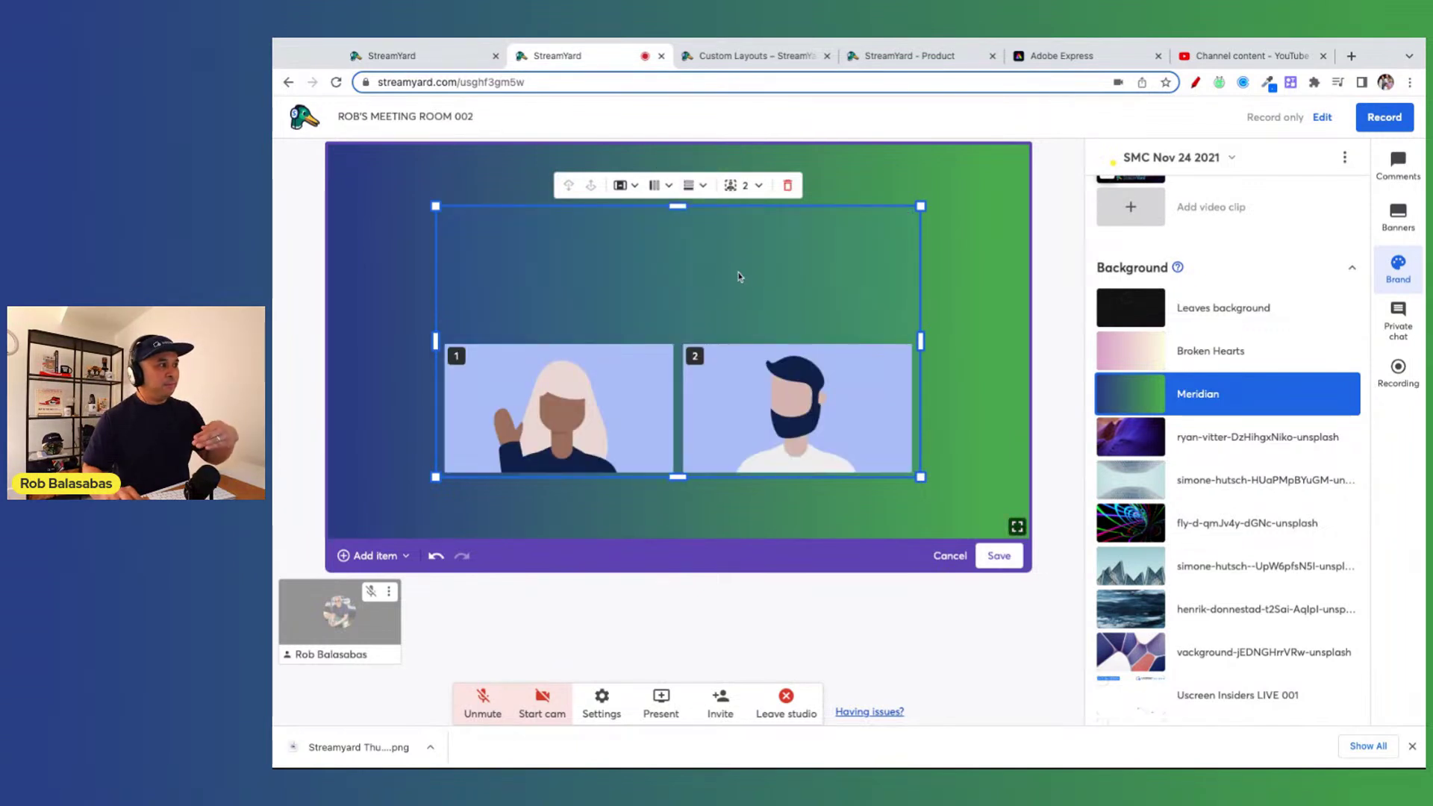
click(692, 185)
click(706, 237)
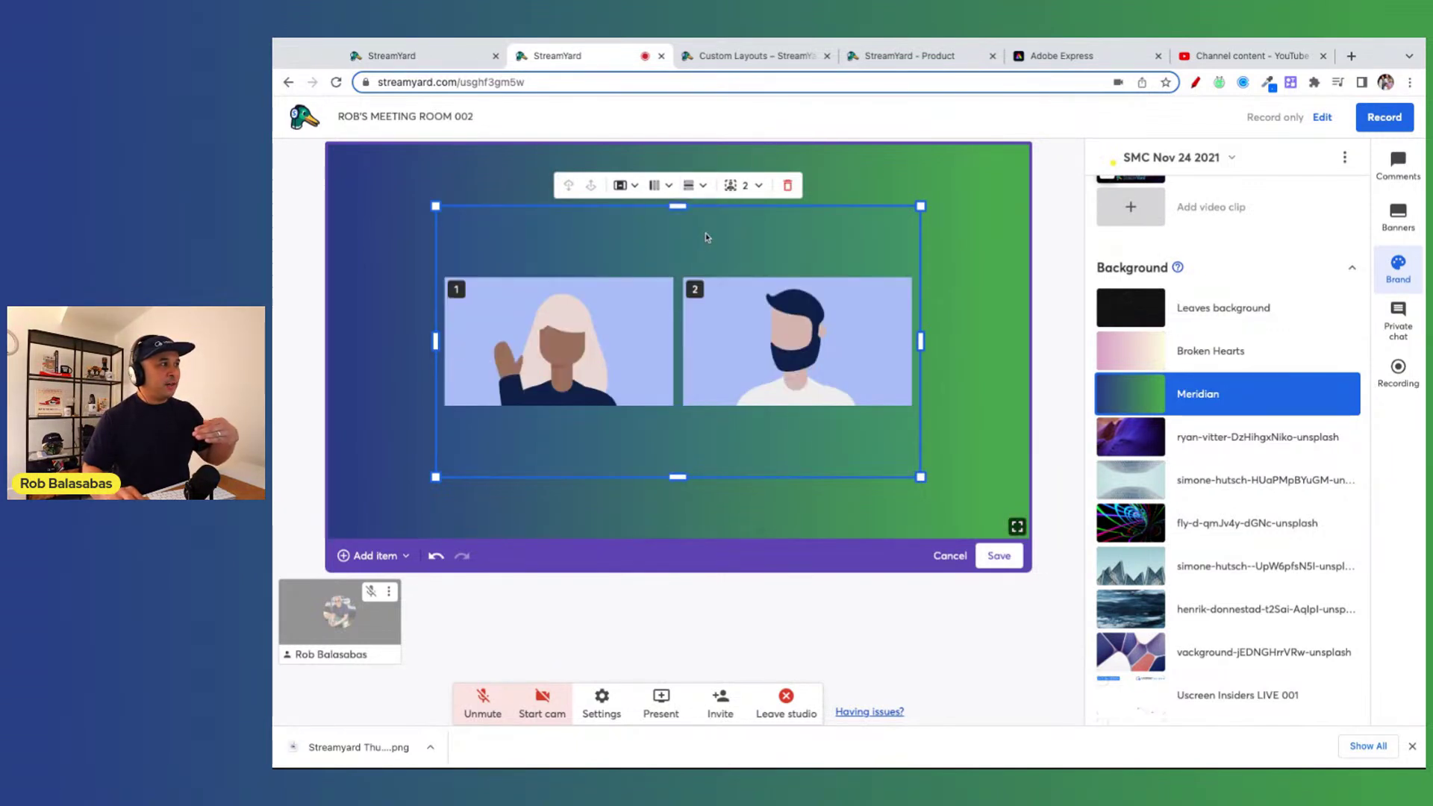
click(751, 185)
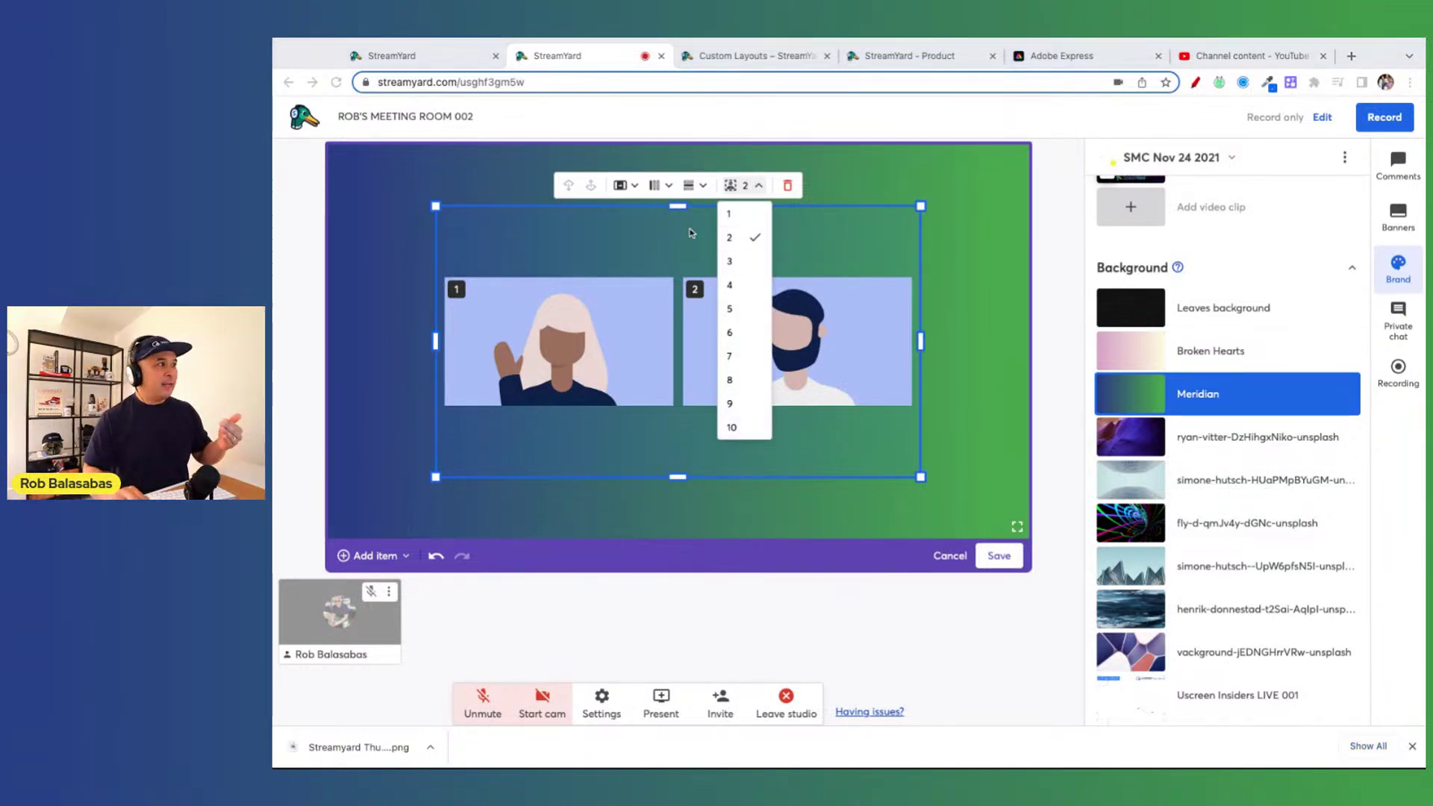
- Raise the grid to 10 camera slots, centre its last row, and stretch it across most of the canvas
click(733, 426)
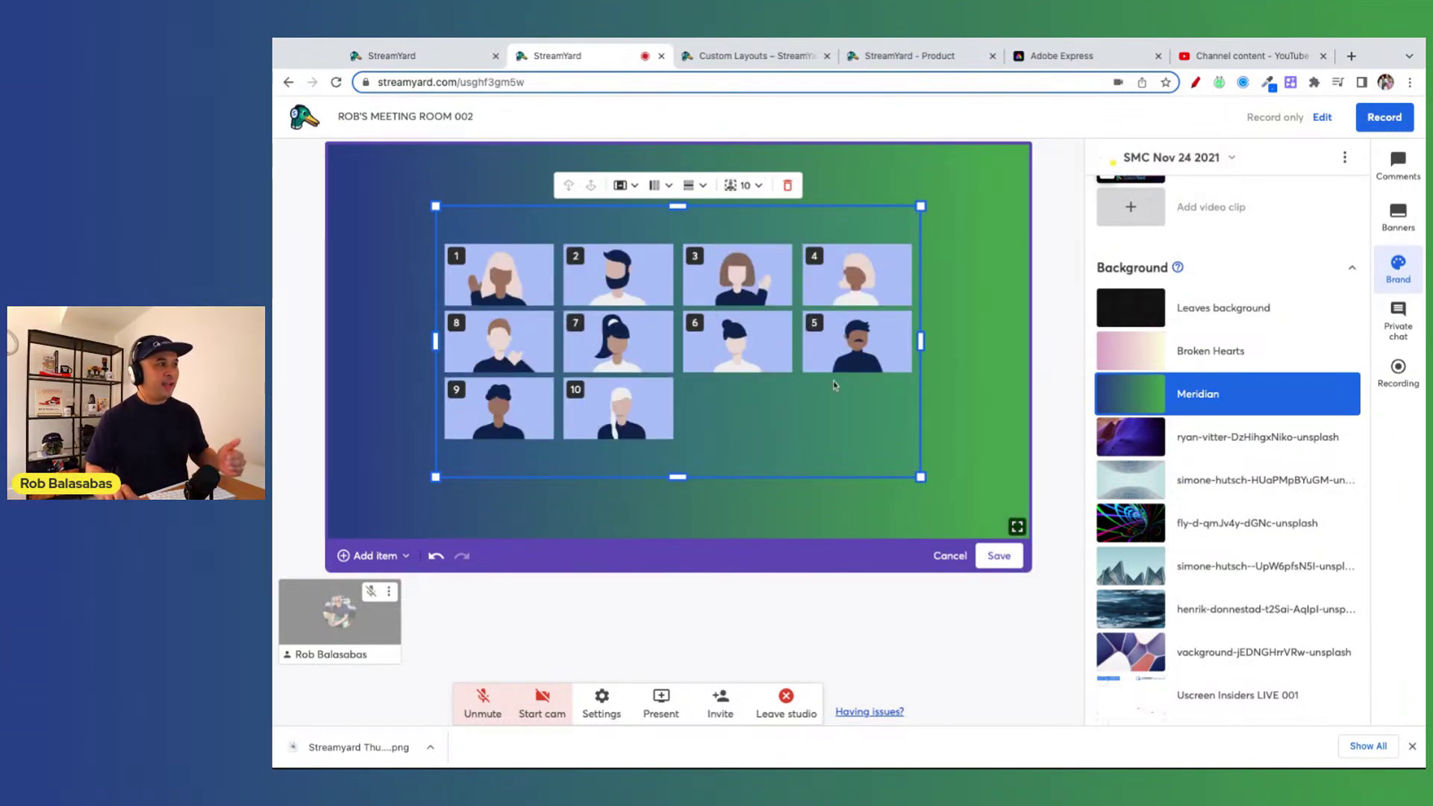
click(661, 188)
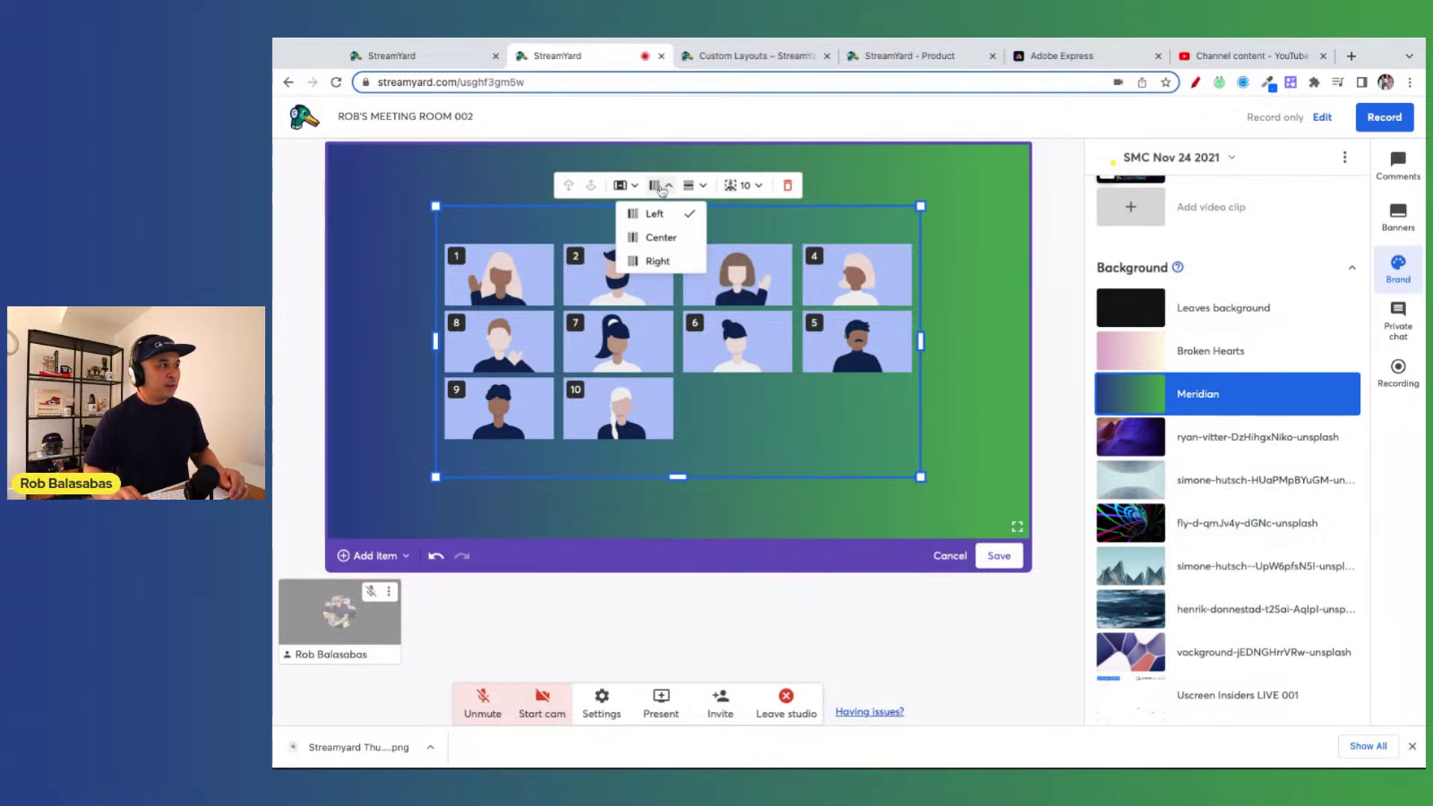
click(662, 238)
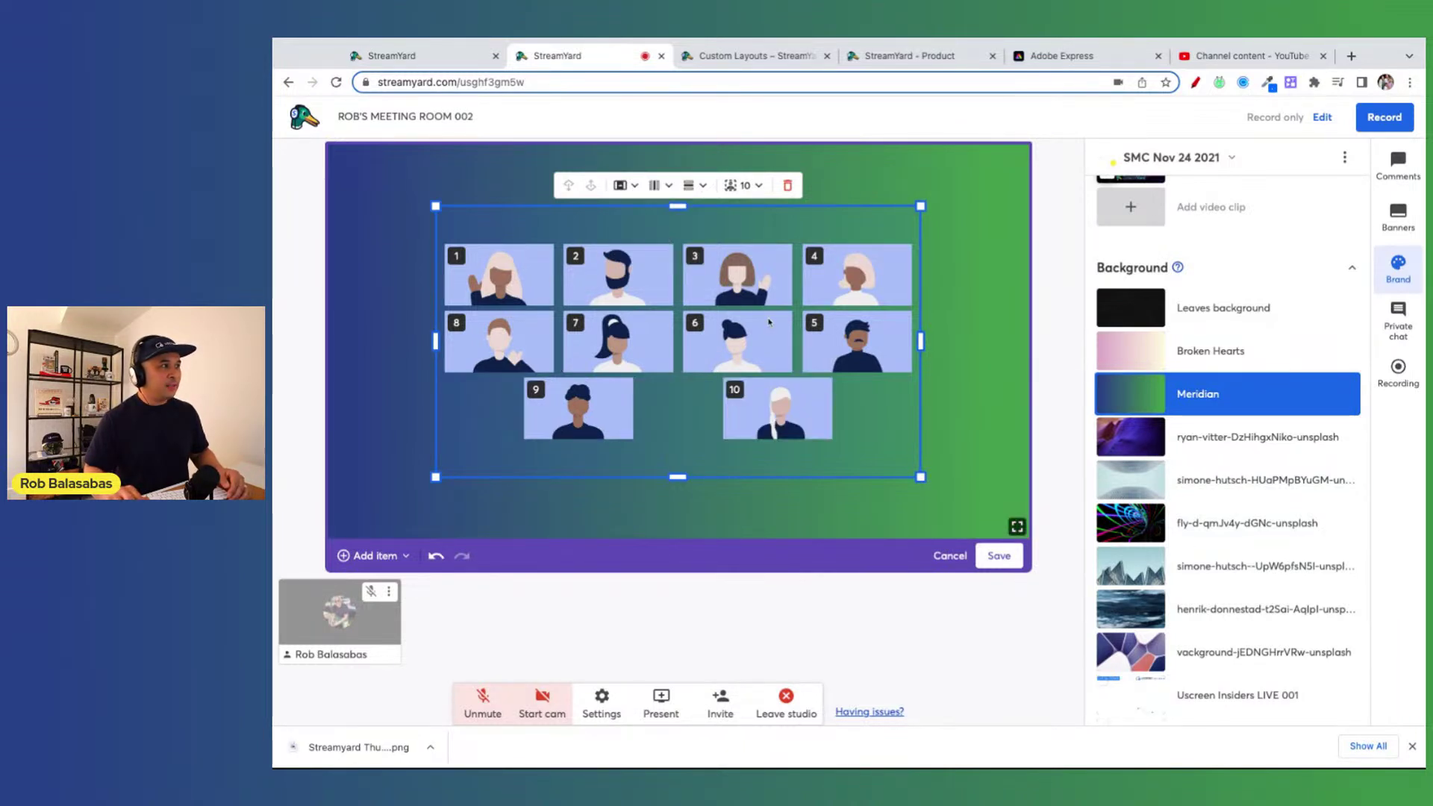
drag(922, 482, 1011, 526)
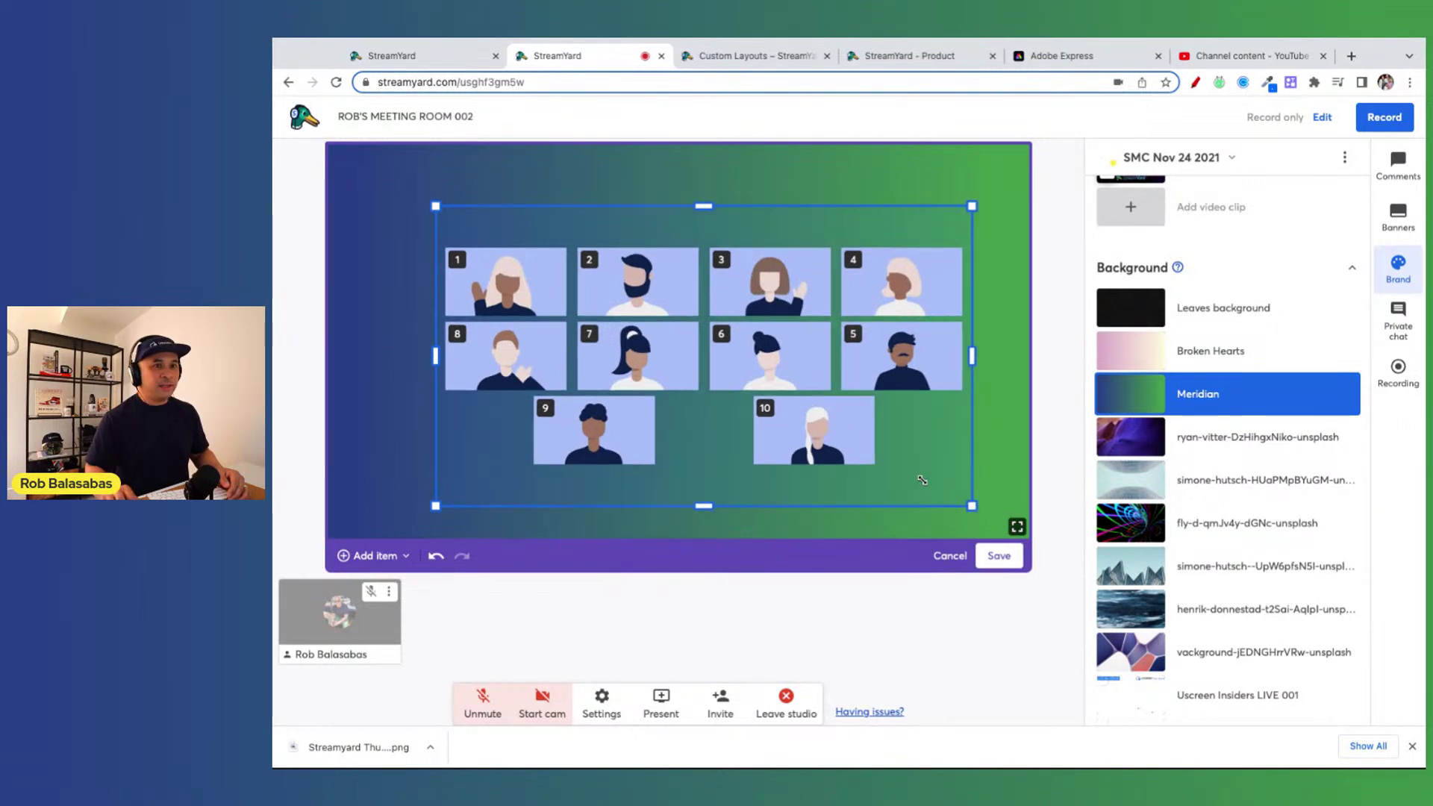
drag(434, 206, 354, 160)
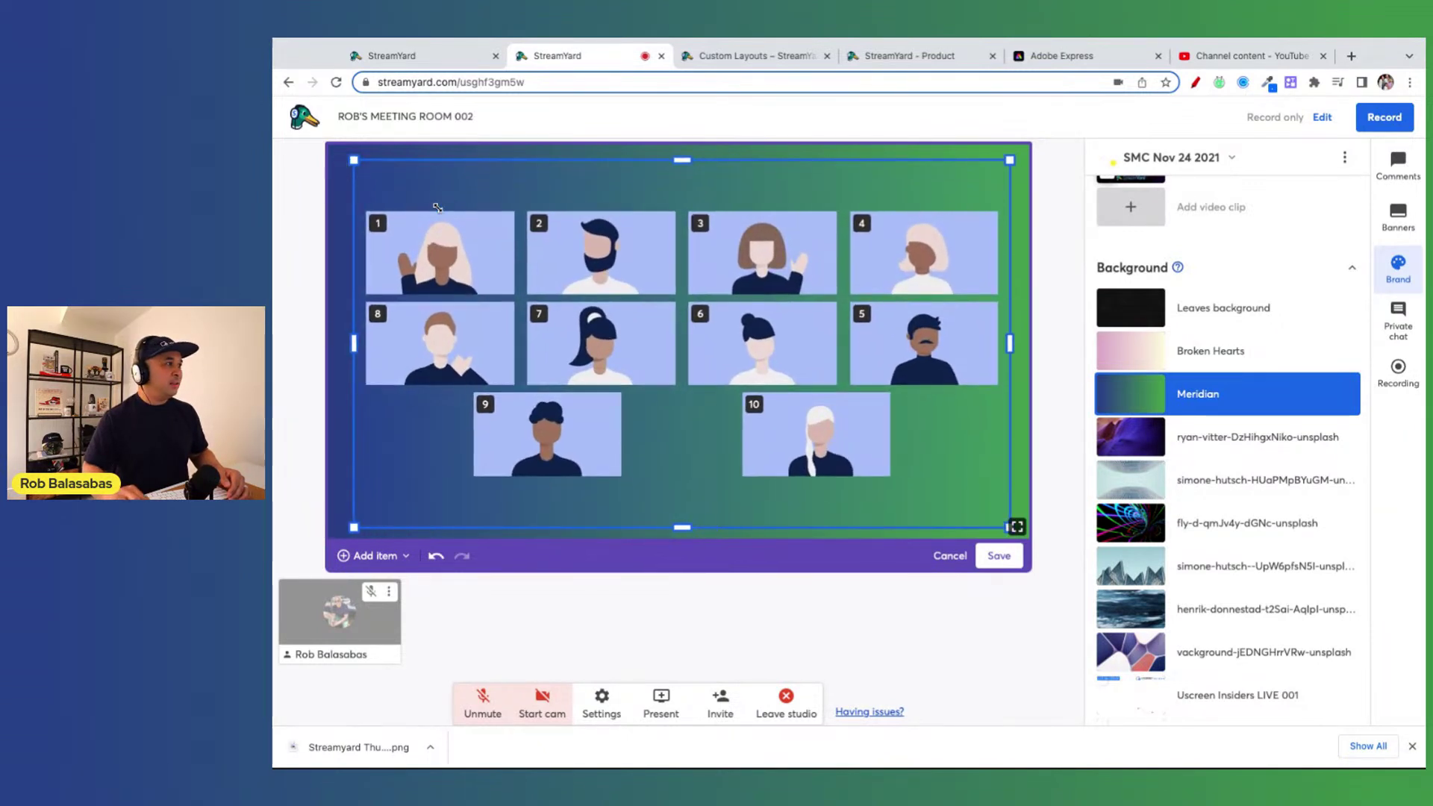
- Try Right alignment for tiles 9 and 10, then return the bottom row to Center
click(659, 140)
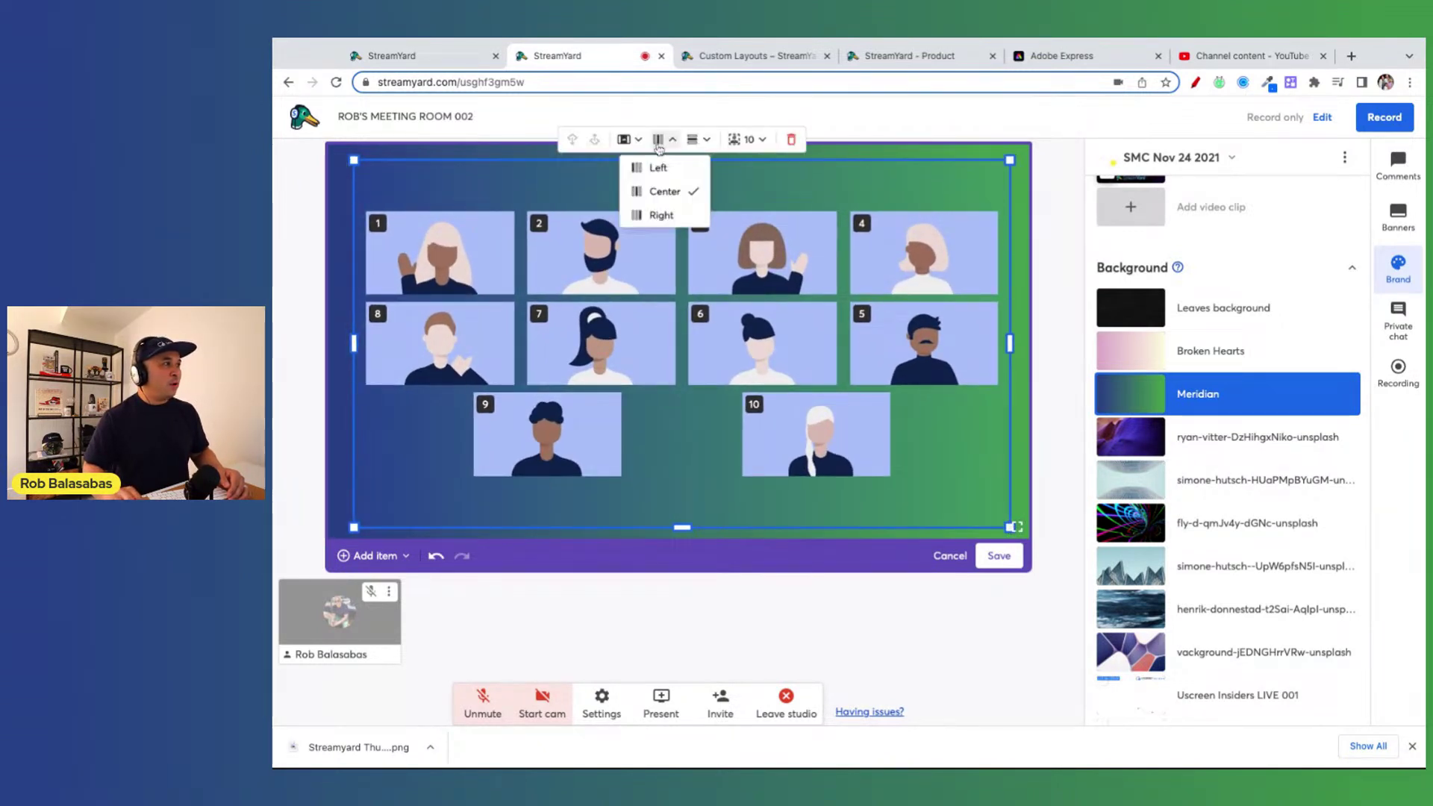
click(661, 215)
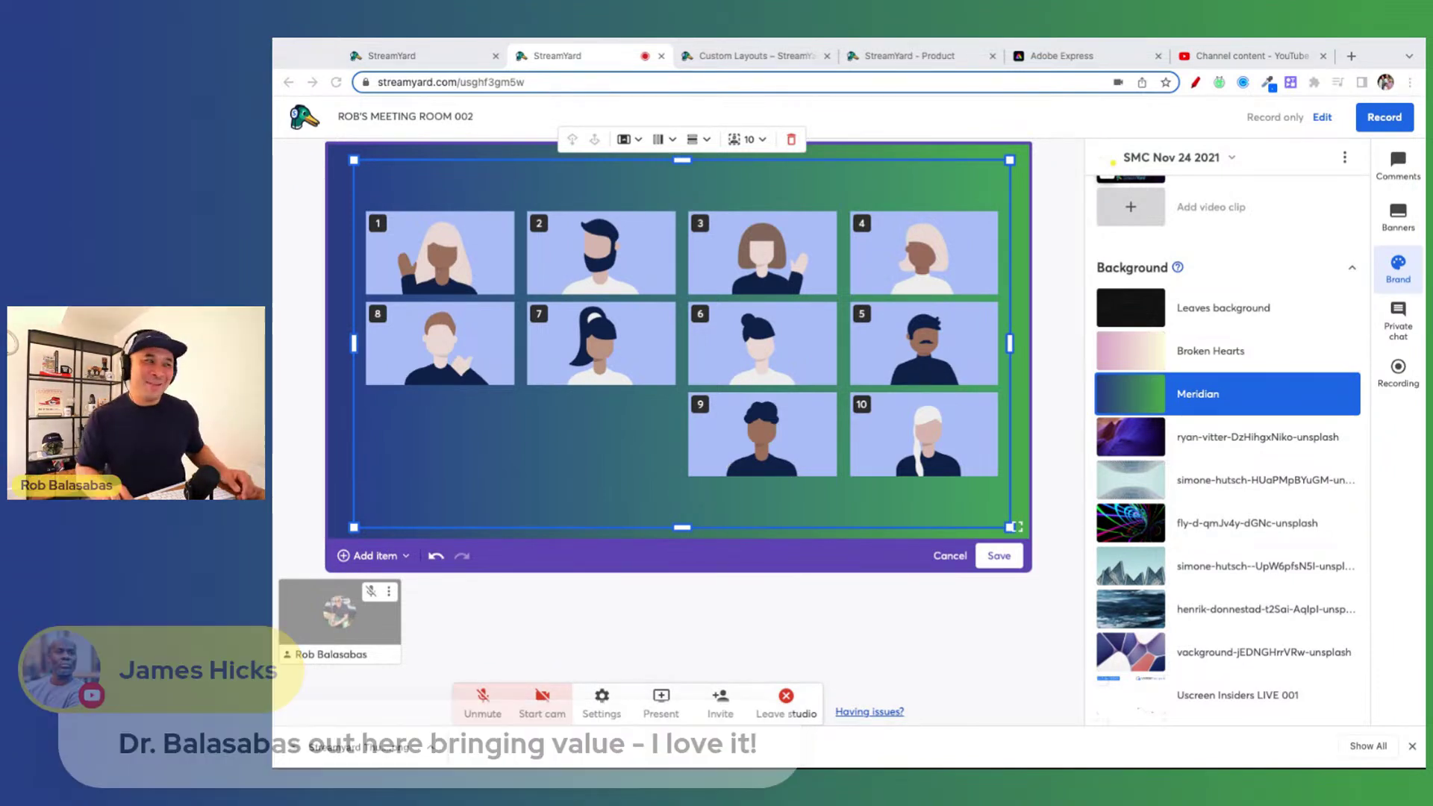
click(603, 454)
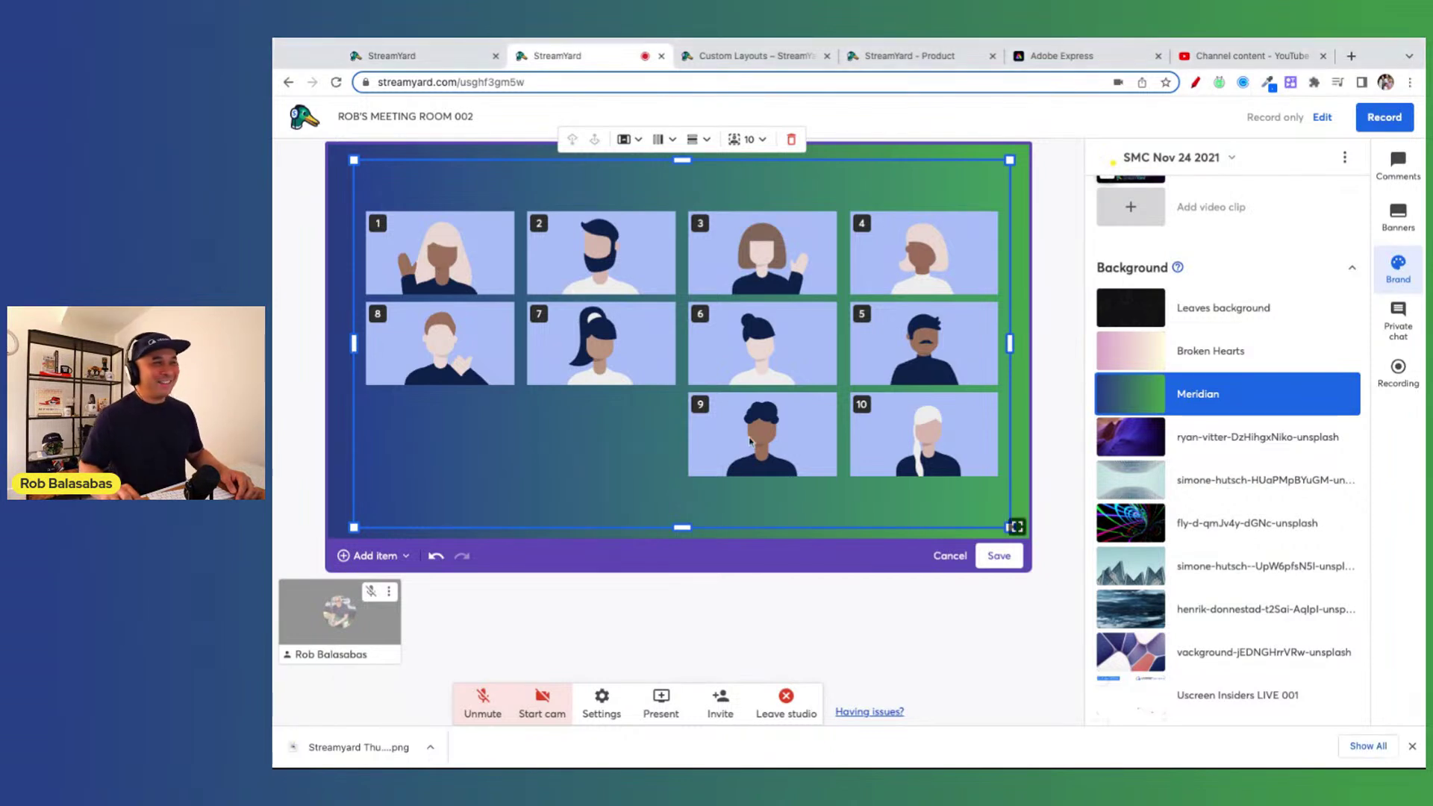
click(665, 147)
click(666, 192)
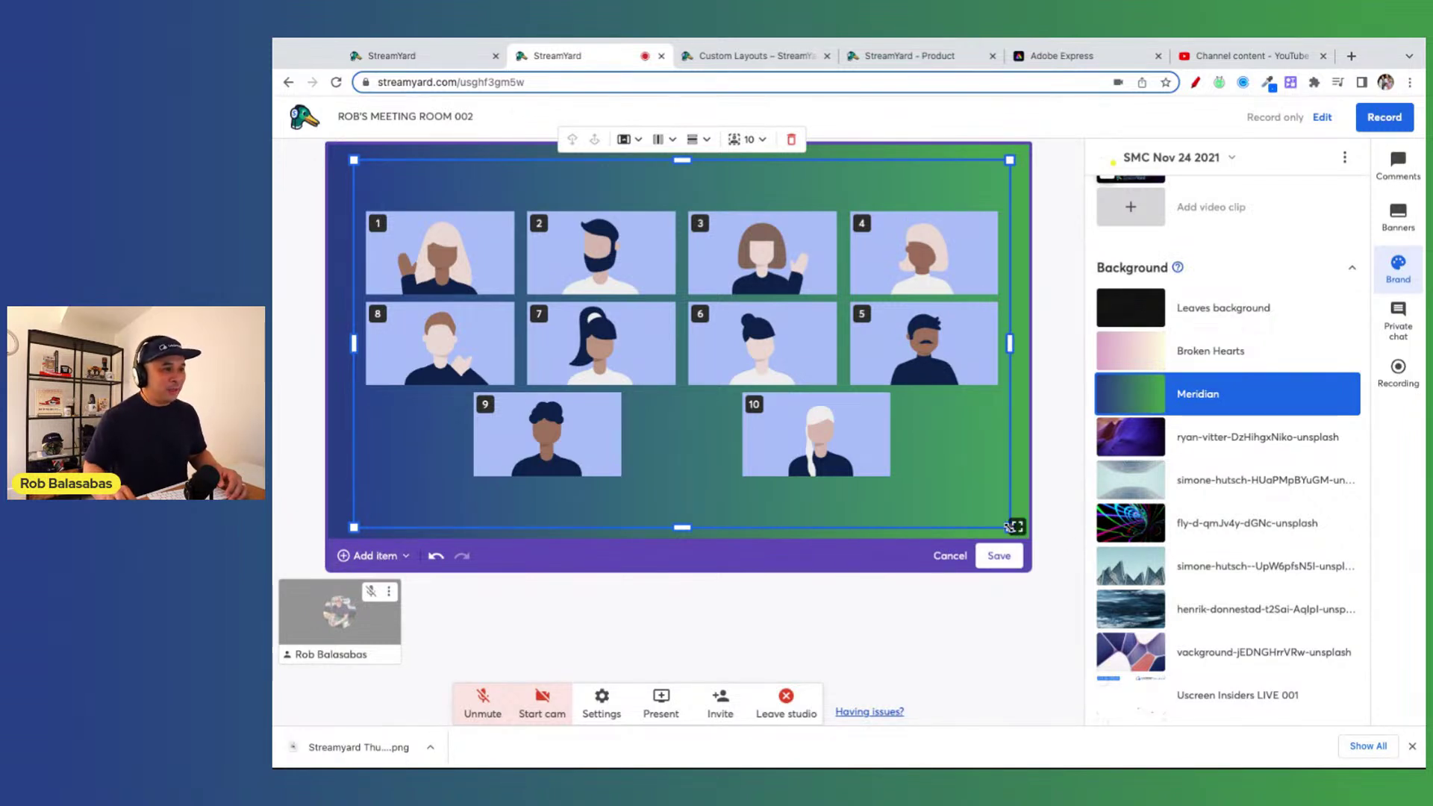
- Shrink the ten-slot grid into the stage's upper left and annotate it with a red arrow
drag(1008, 526, 740, 375)
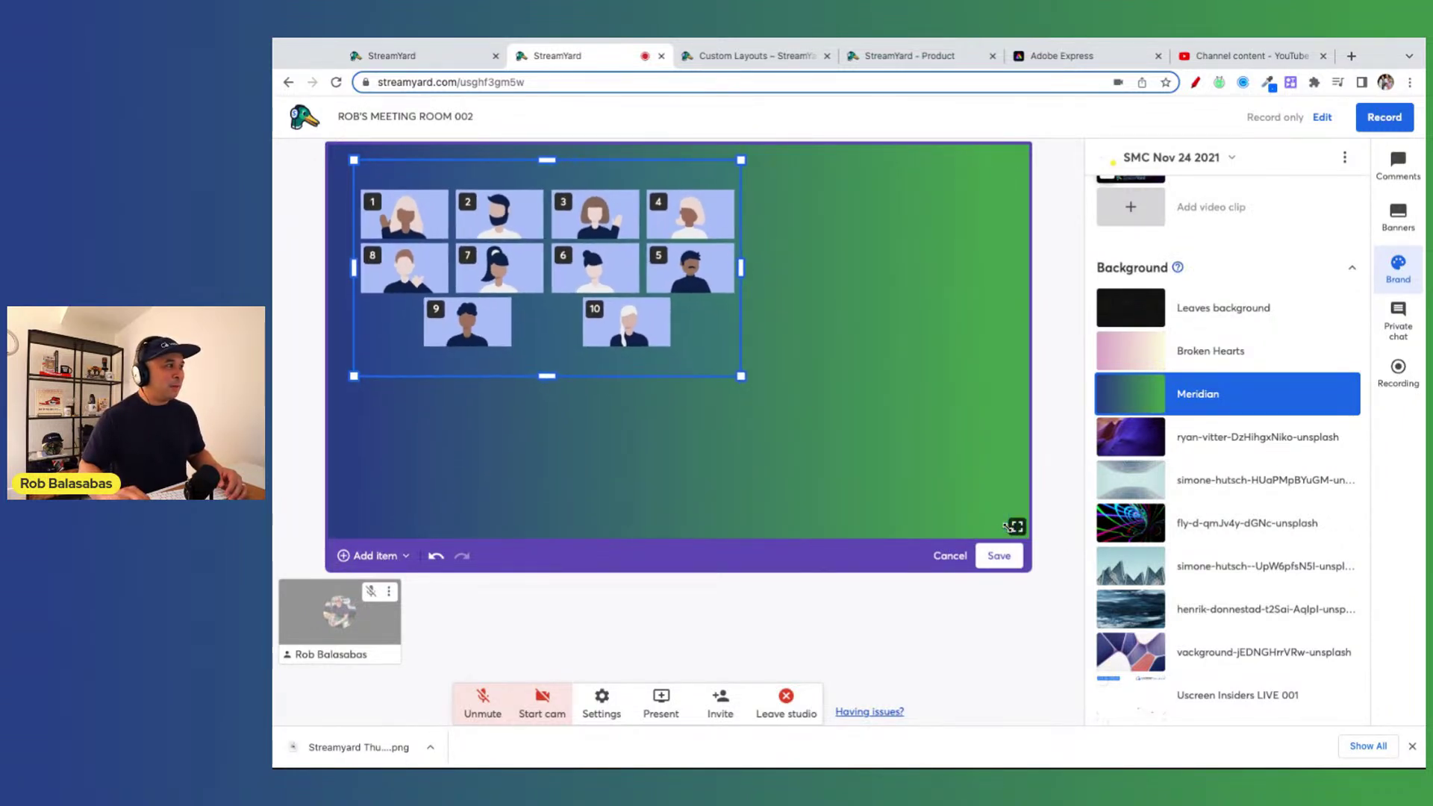
mouse_move(645, 299)
mouse_down()
mouse_move(889, 305)
mouse_move(633, 294)
mouse_up()
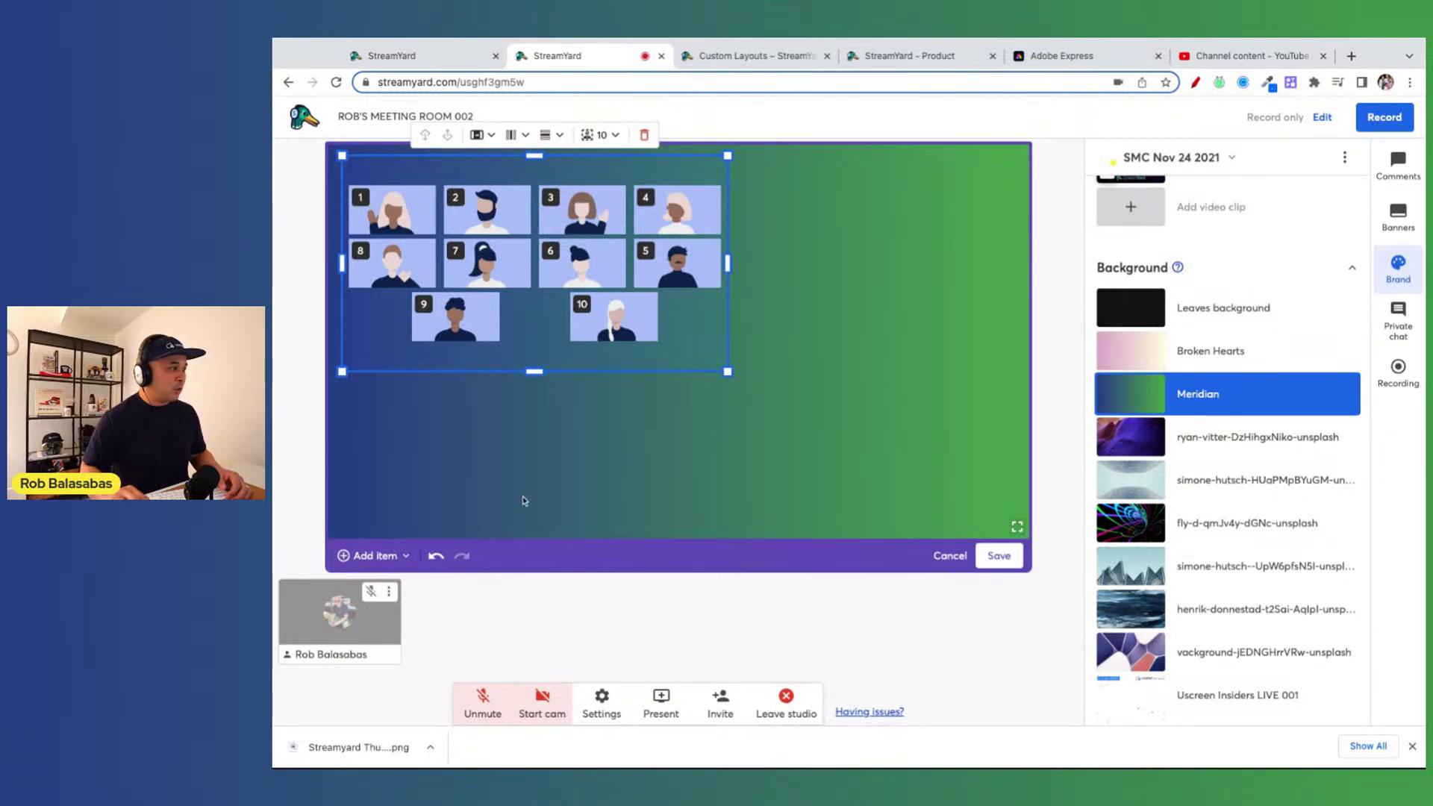
click(1196, 85)
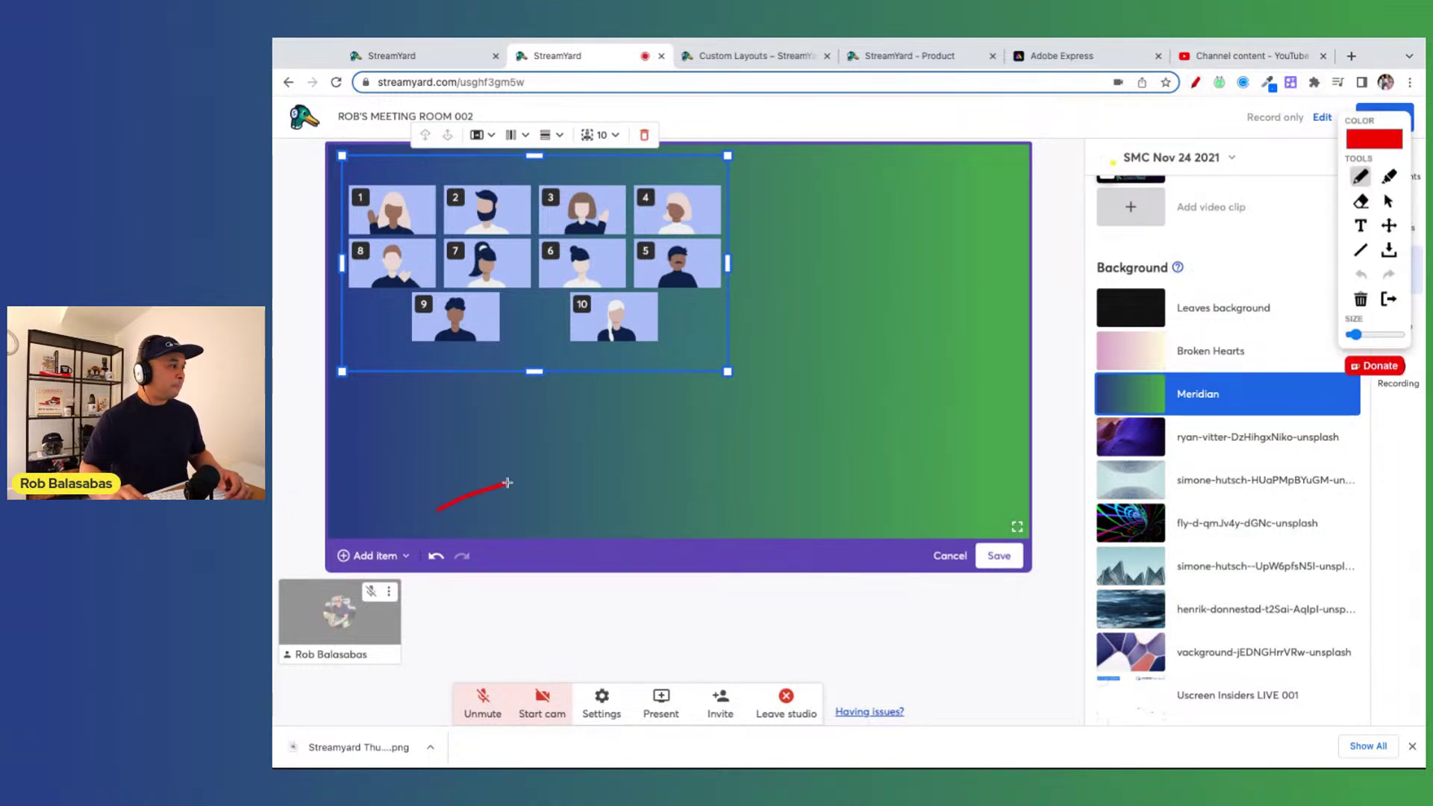
drag(387, 538, 323, 555)
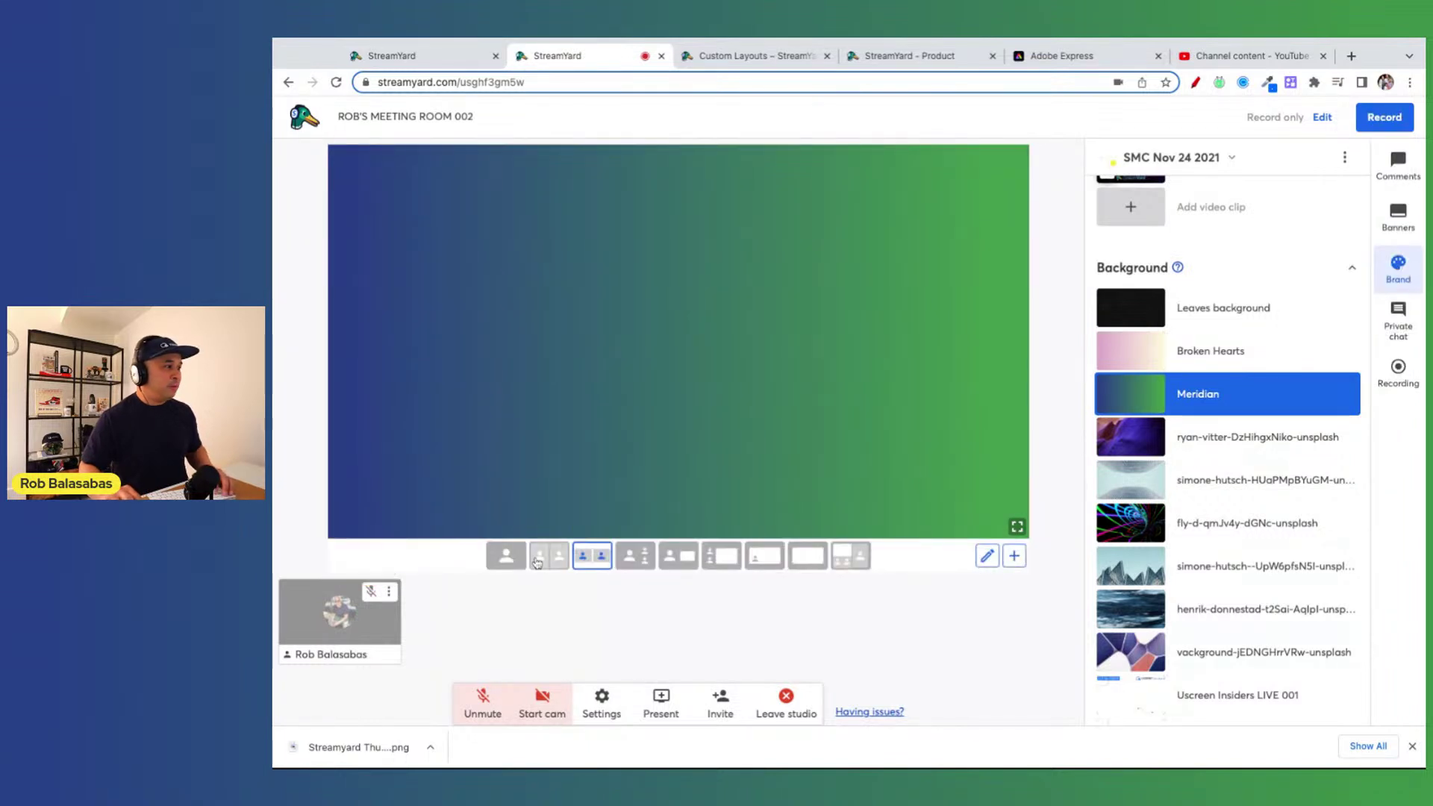
- Start another new layout with a Dynamic camera grid set to 10 slots, sized into the top-left
click(1014, 557)
click(405, 556)
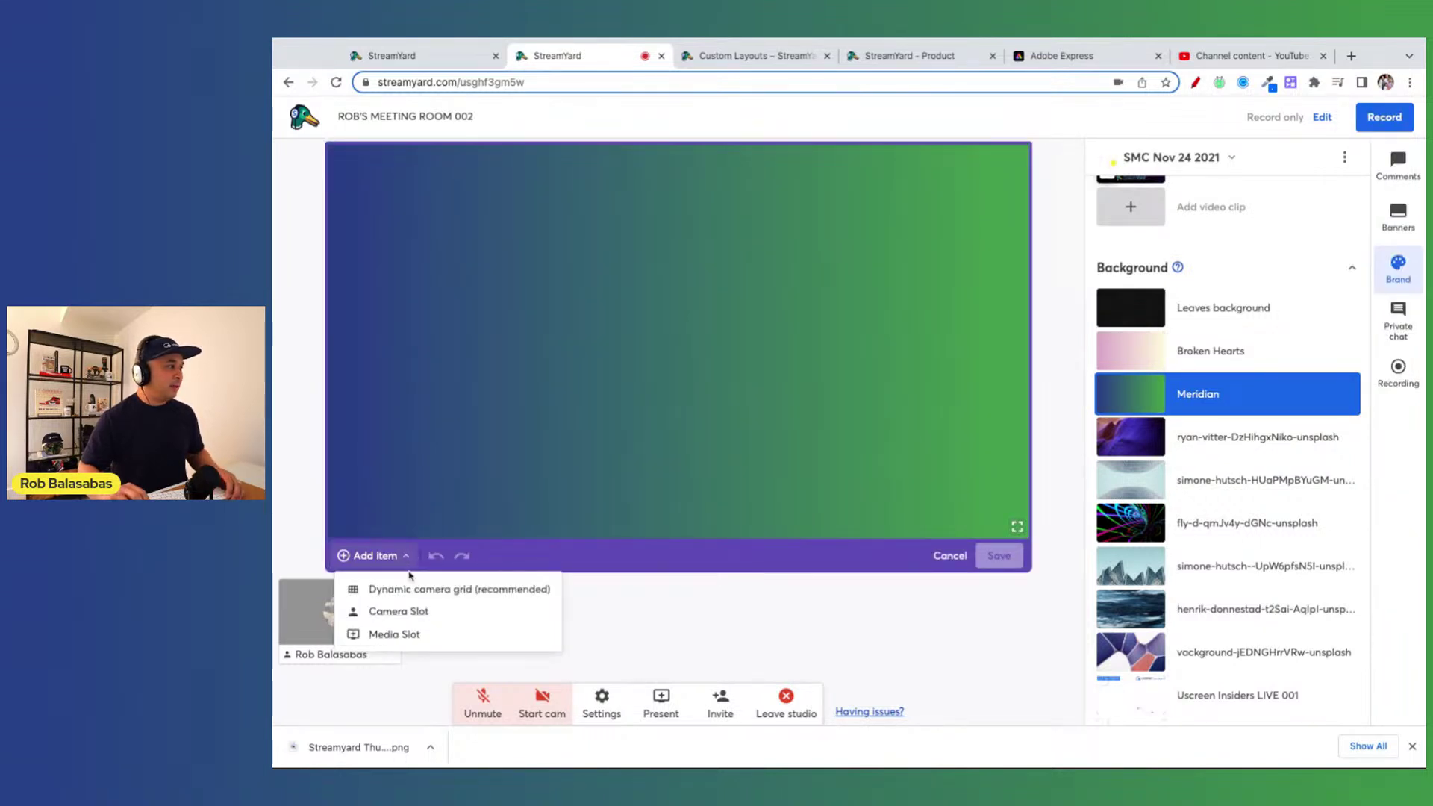
click(418, 590)
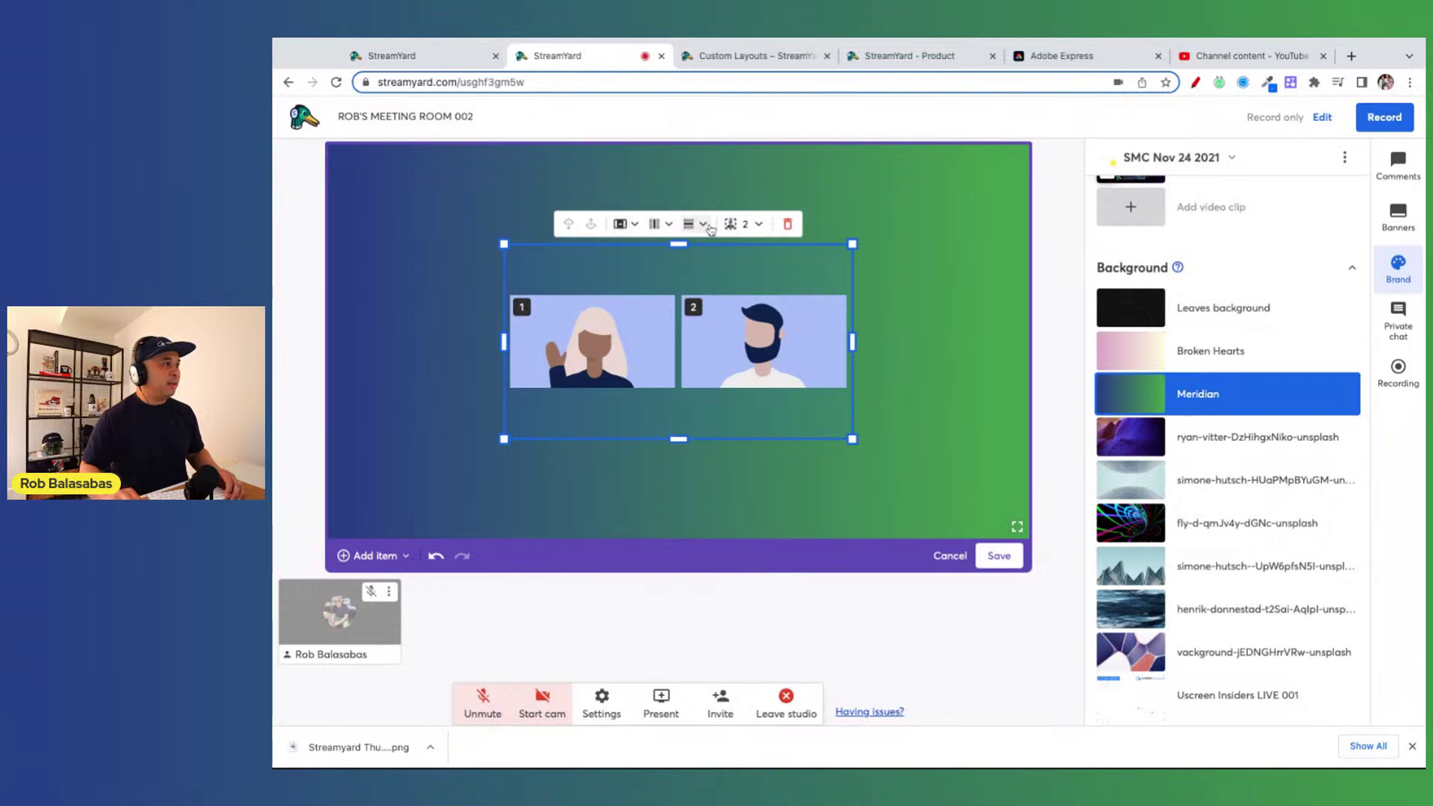
click(747, 224)
click(753, 464)
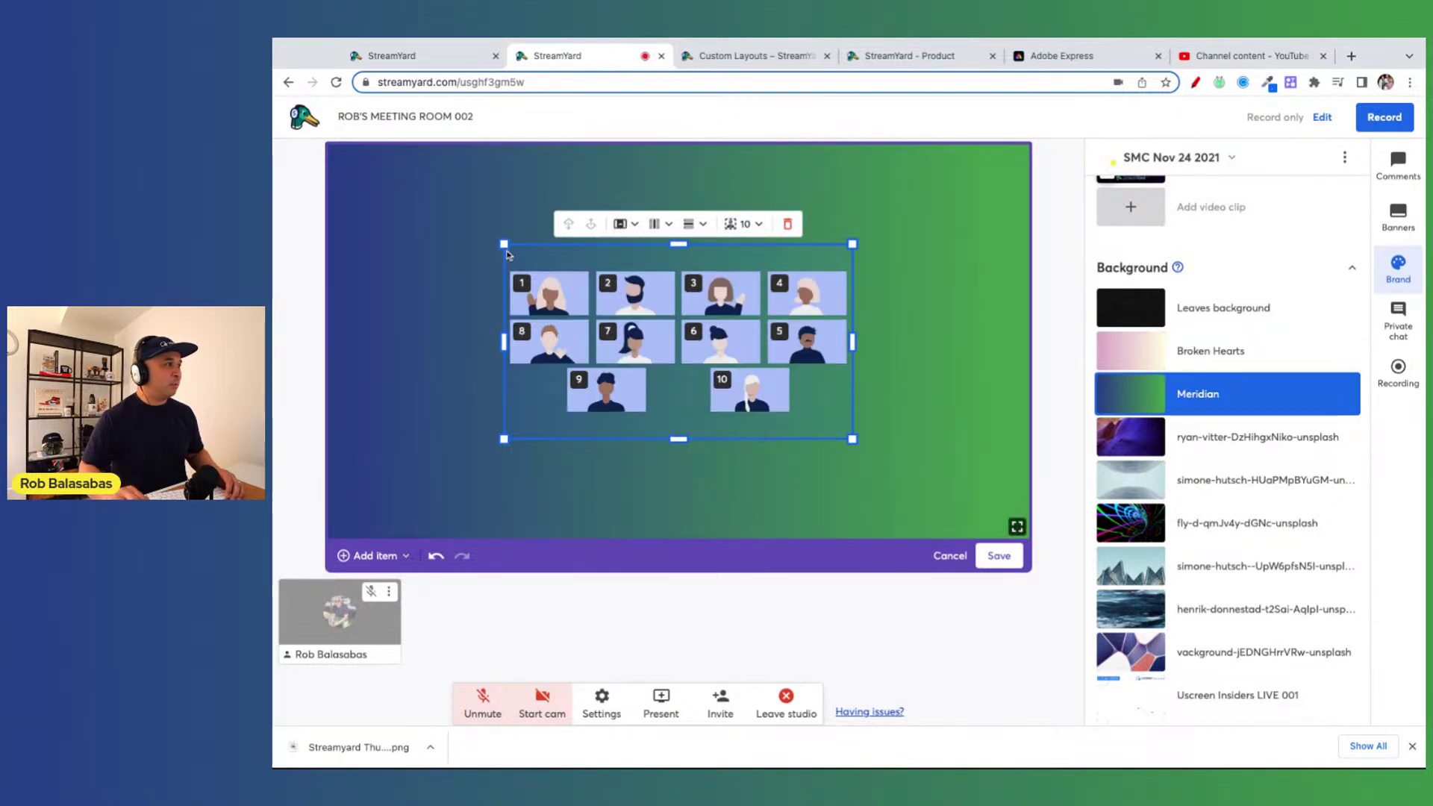
drag(507, 255, 350, 159)
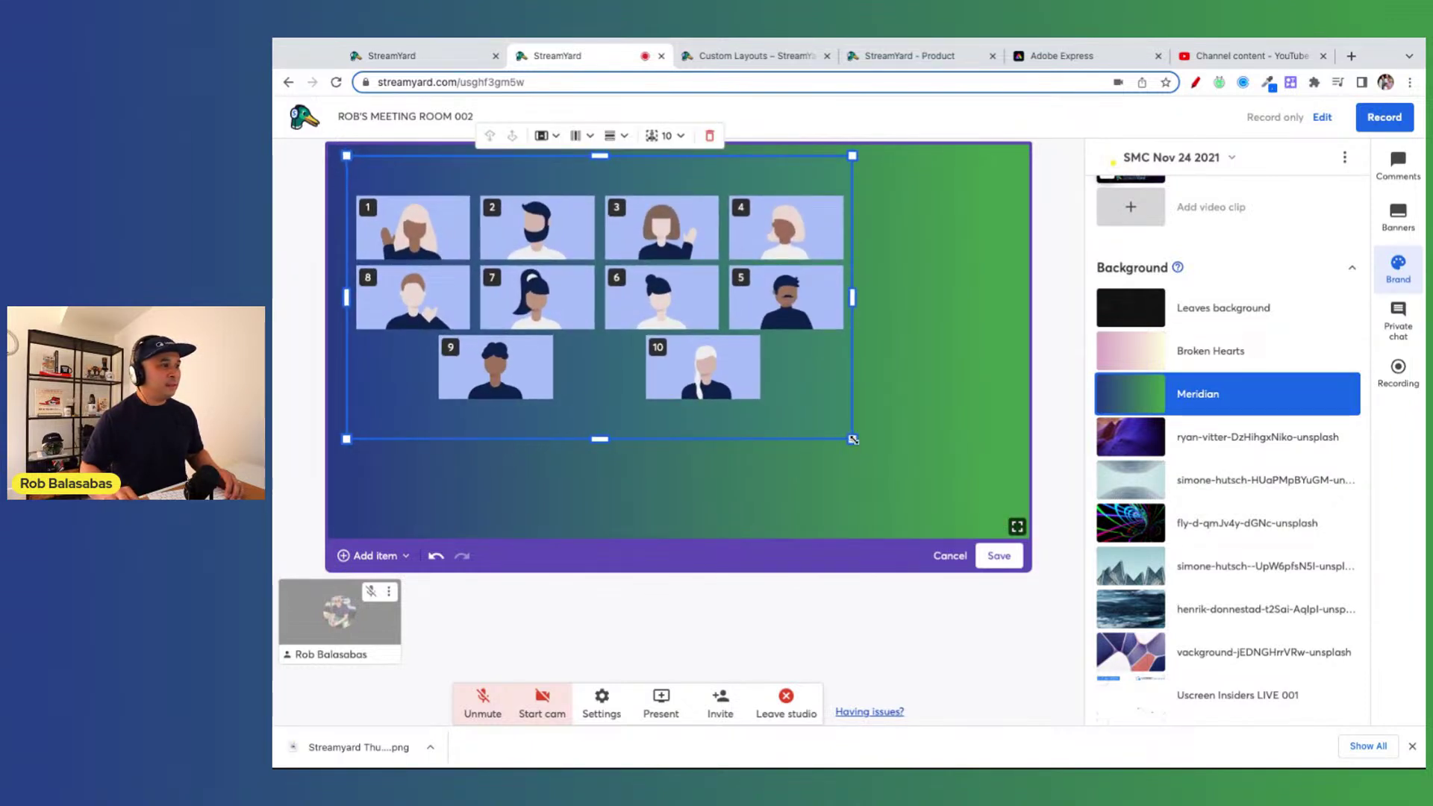
drag(853, 439, 734, 404)
click(376, 556)
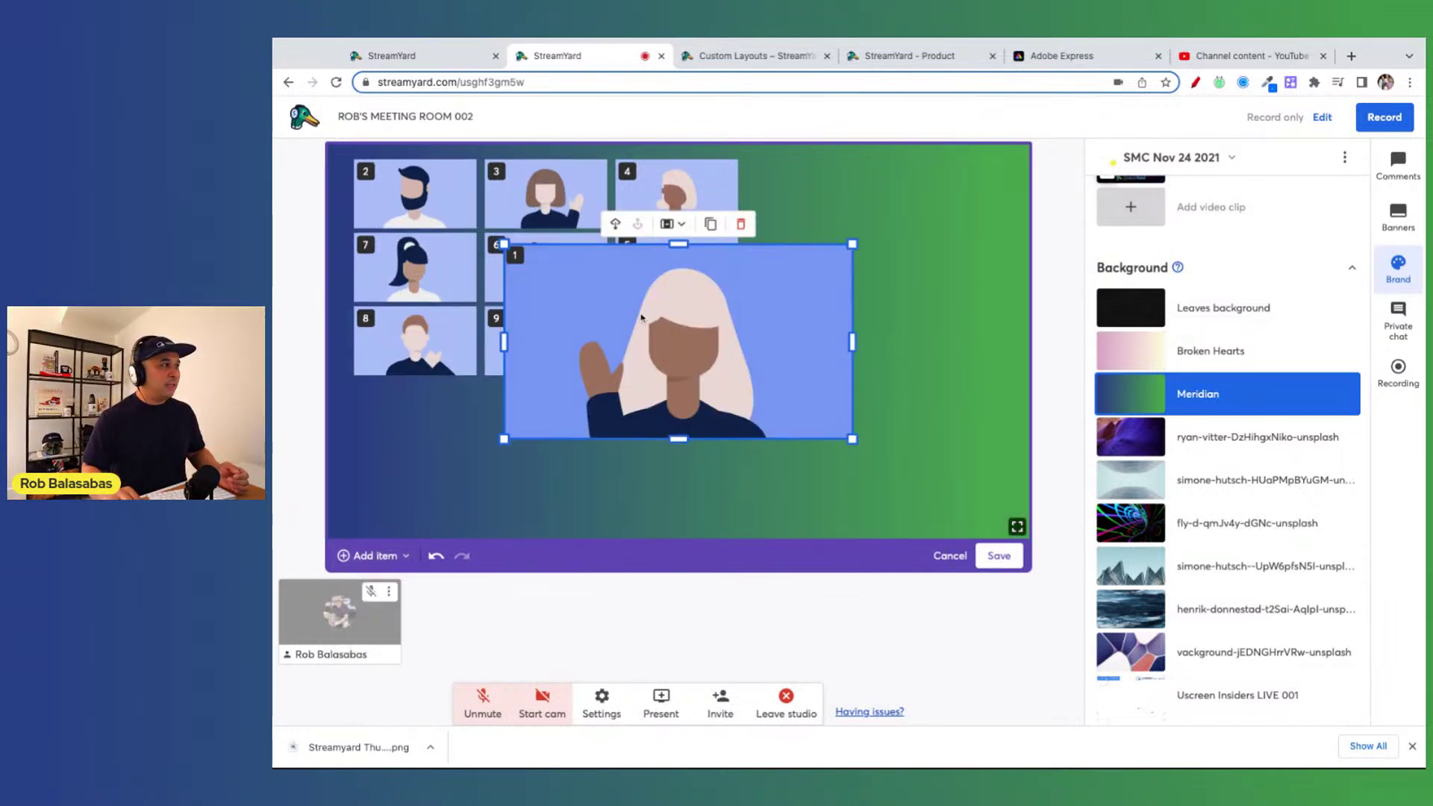
- Move camera slot 1 to the right, tuck the ten-slot grid into the upper left, and enlarge slot 1
drag(641, 317, 782, 330)
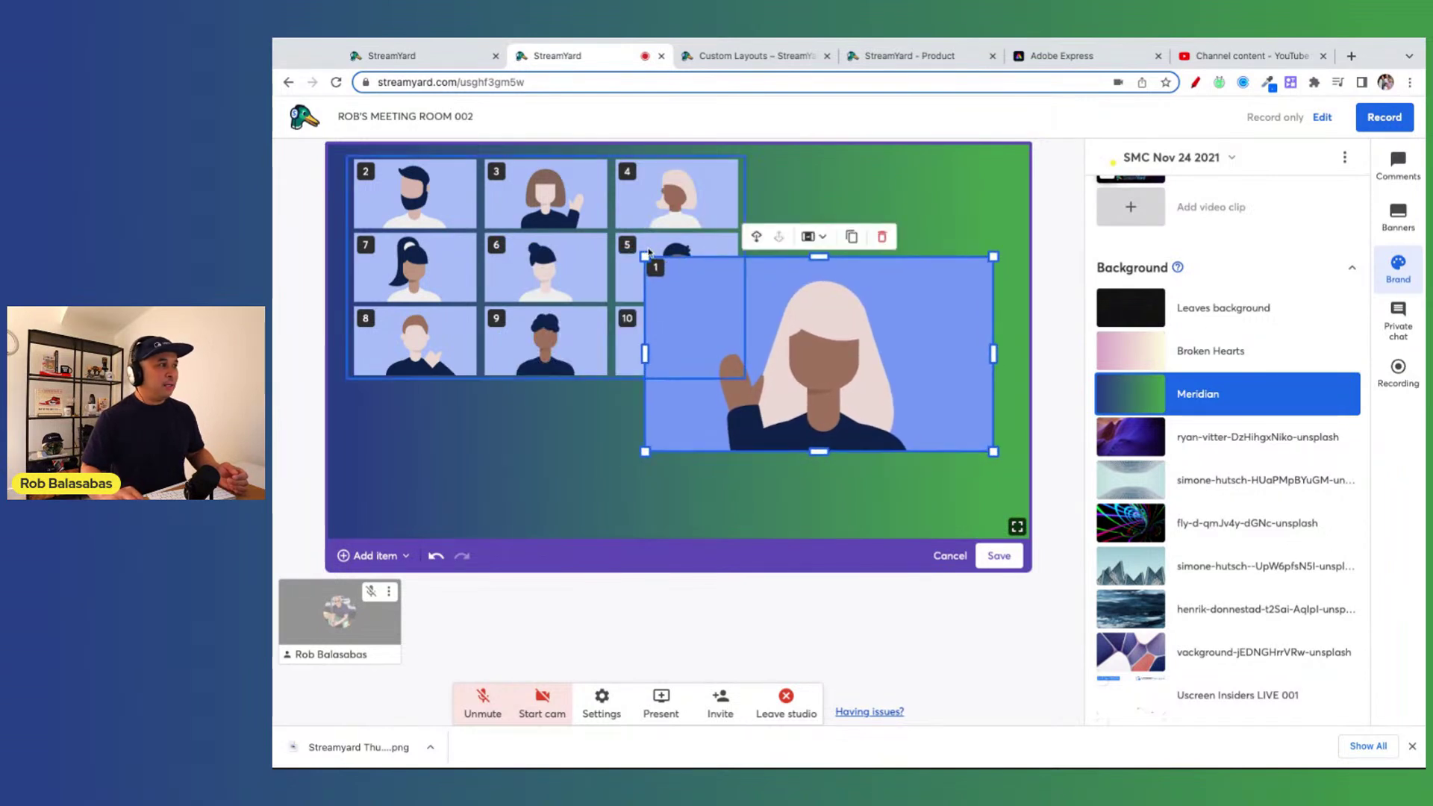
drag(645, 257, 757, 320)
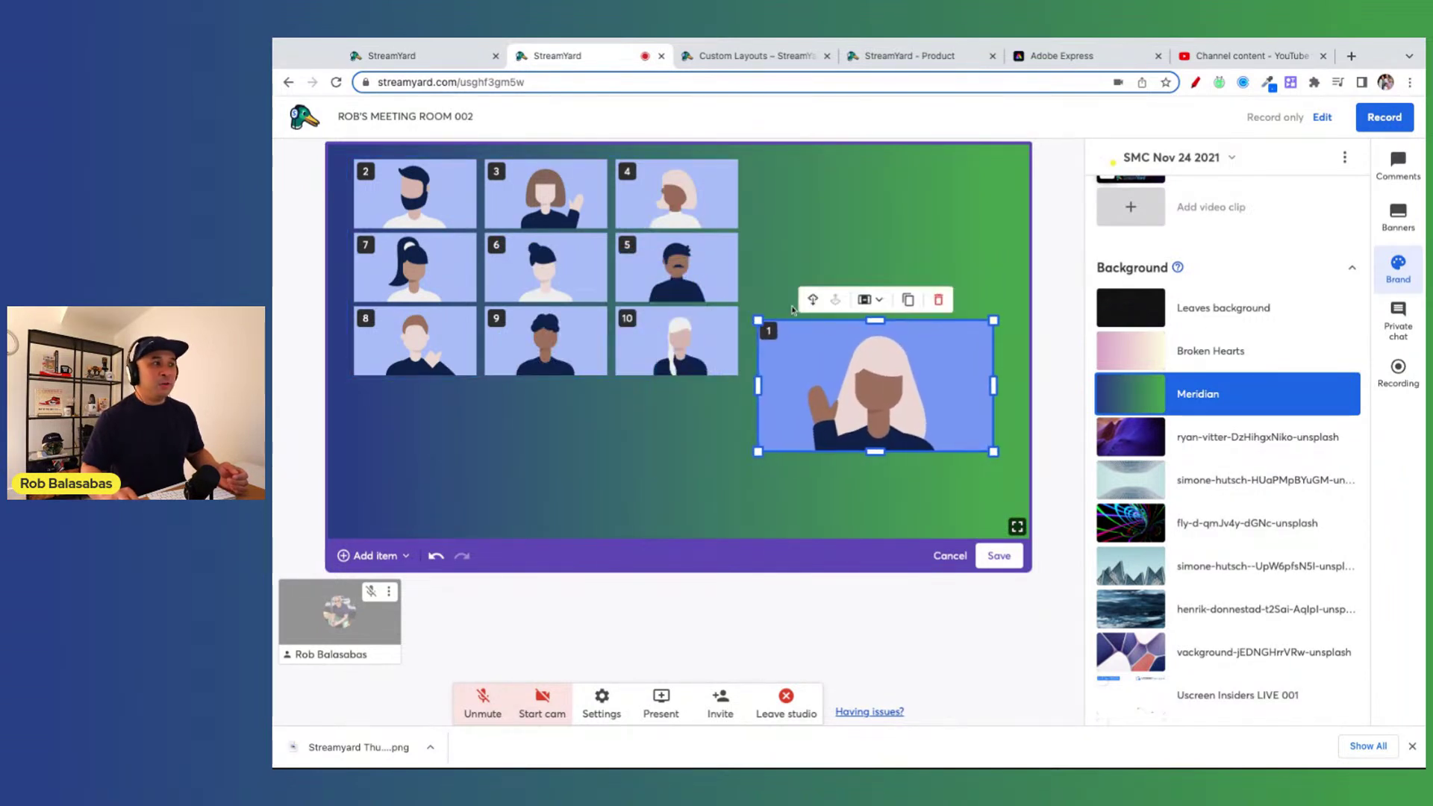
click(739, 375)
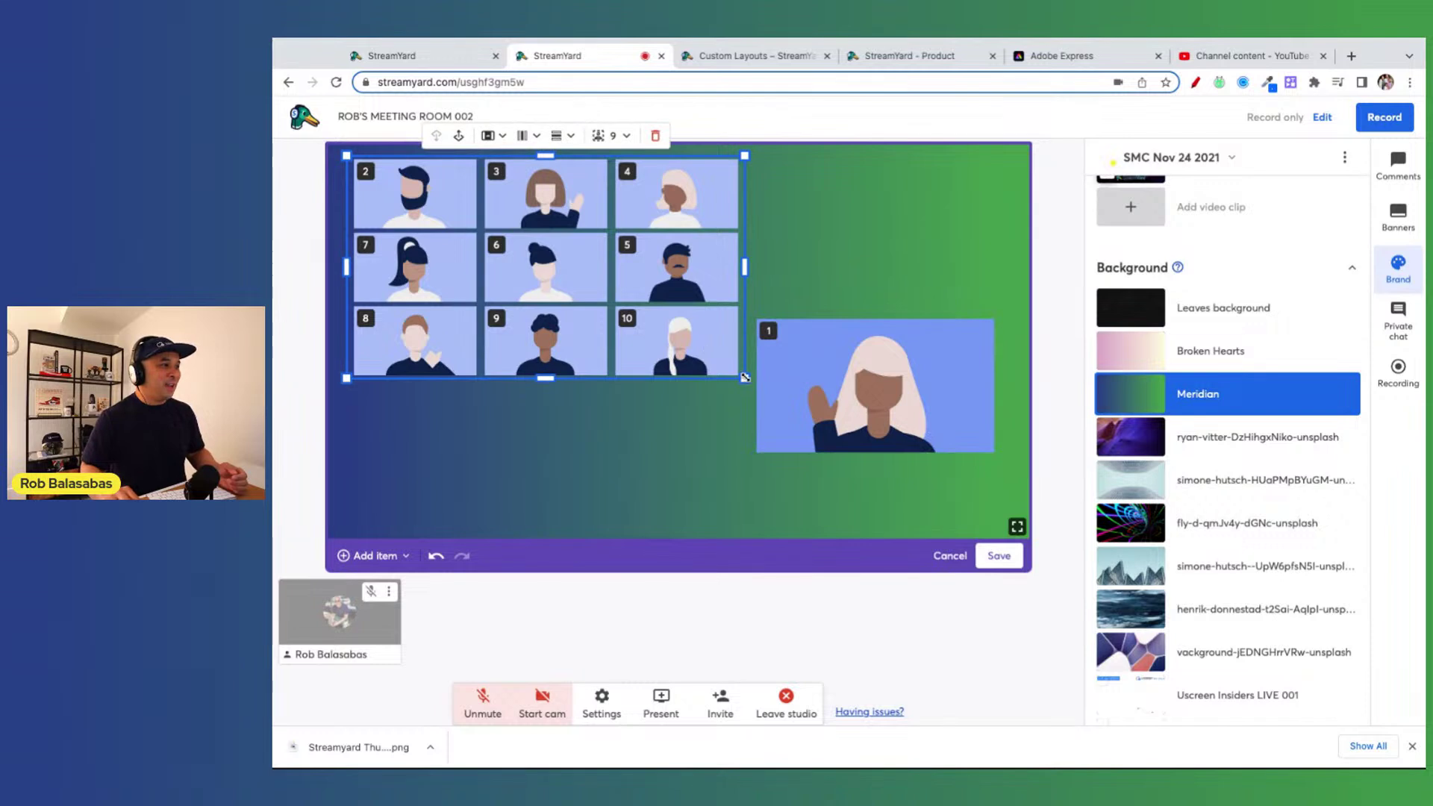
drag(744, 378, 555, 271)
click(762, 324)
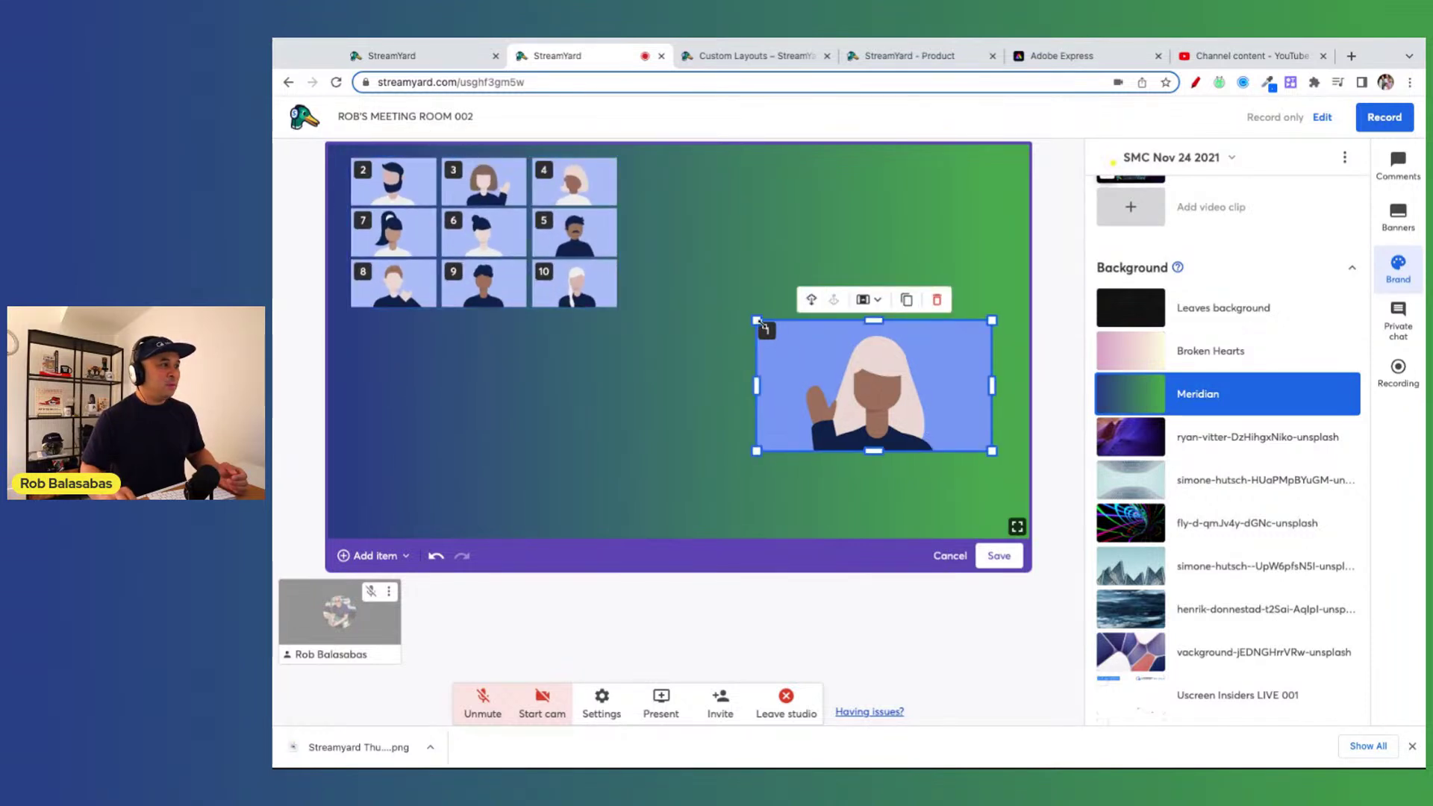
drag(690, 283, 639, 253)
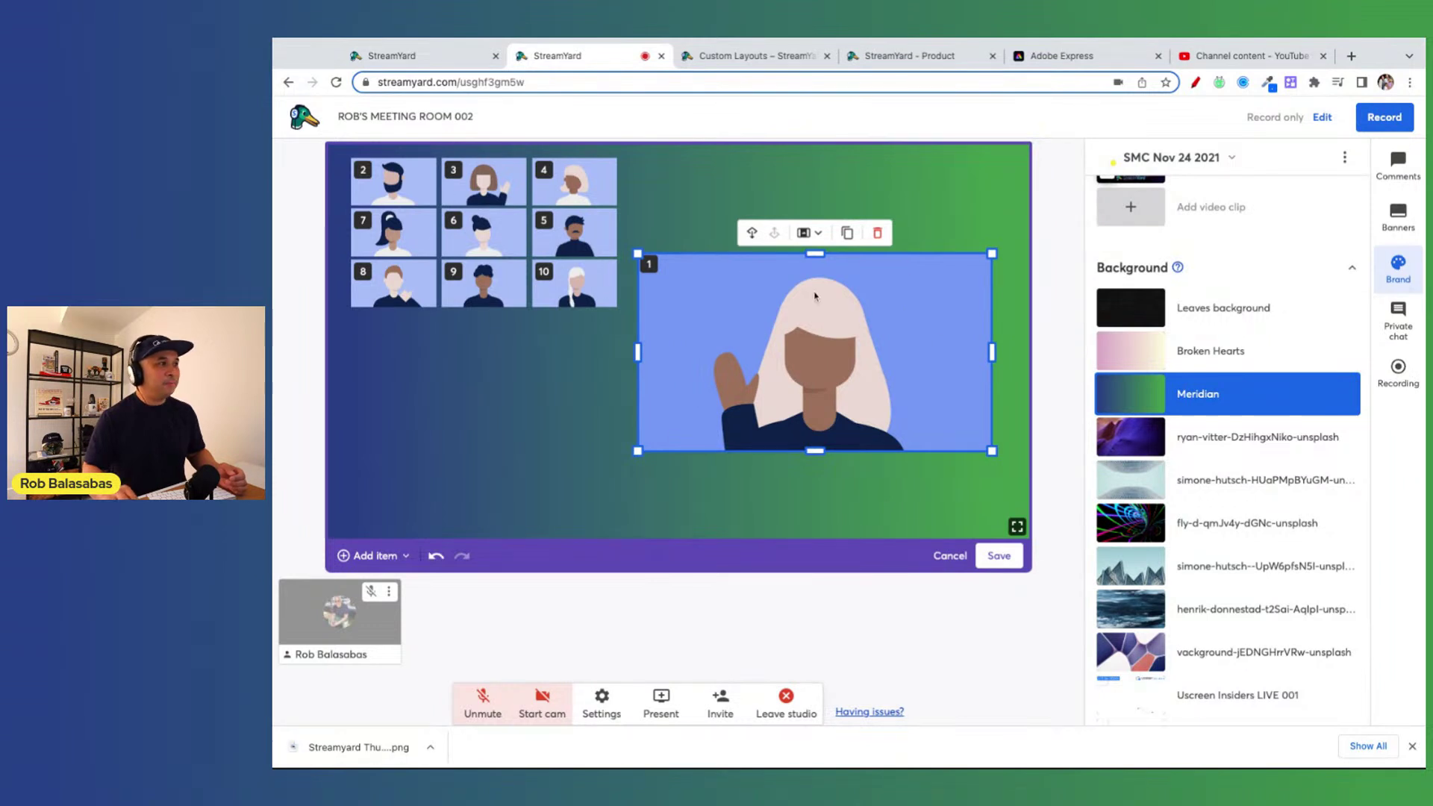
- Shape slot 1 into a portrait tile on the right side of the canvas with its video set to Fit
click(810, 234)
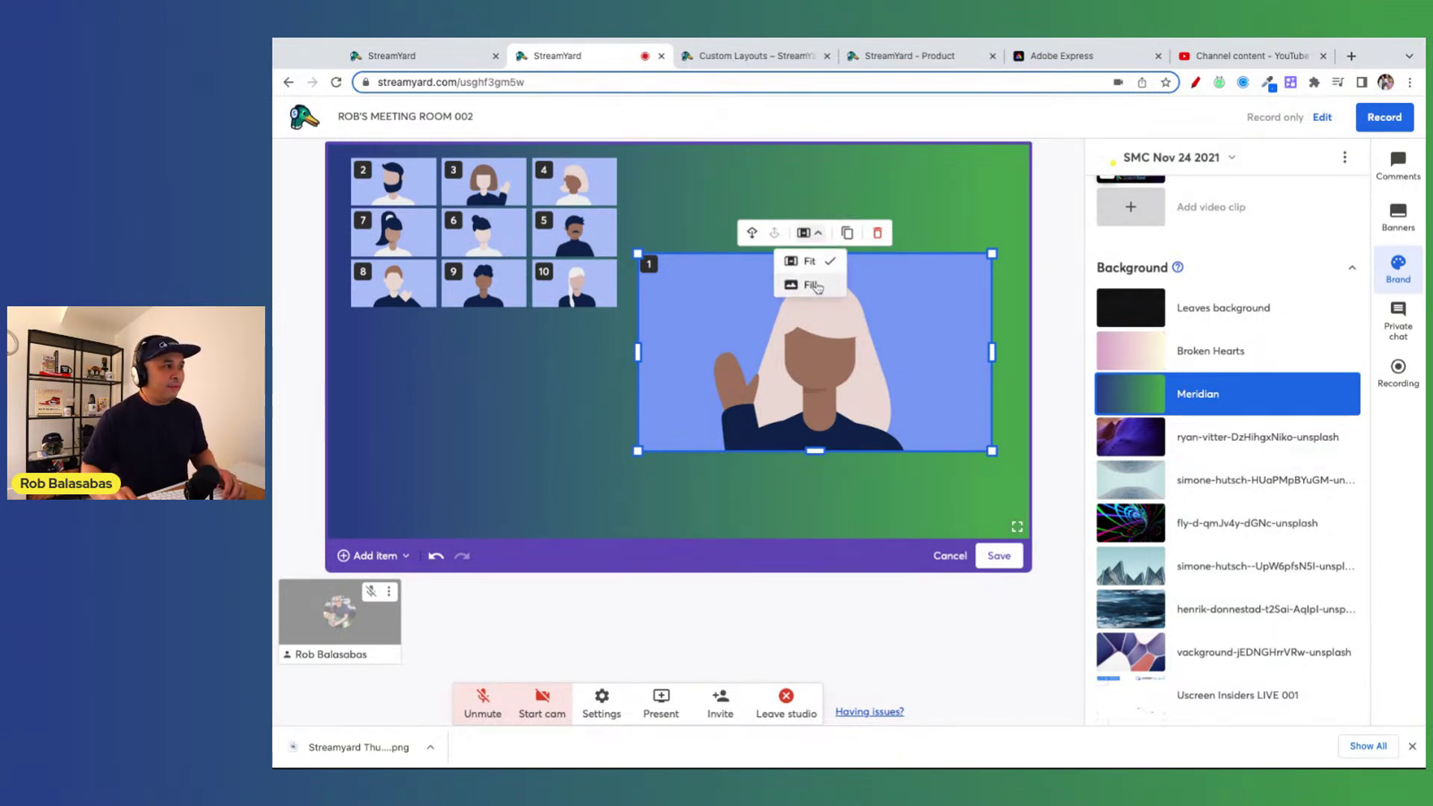
drag(985, 364, 780, 355)
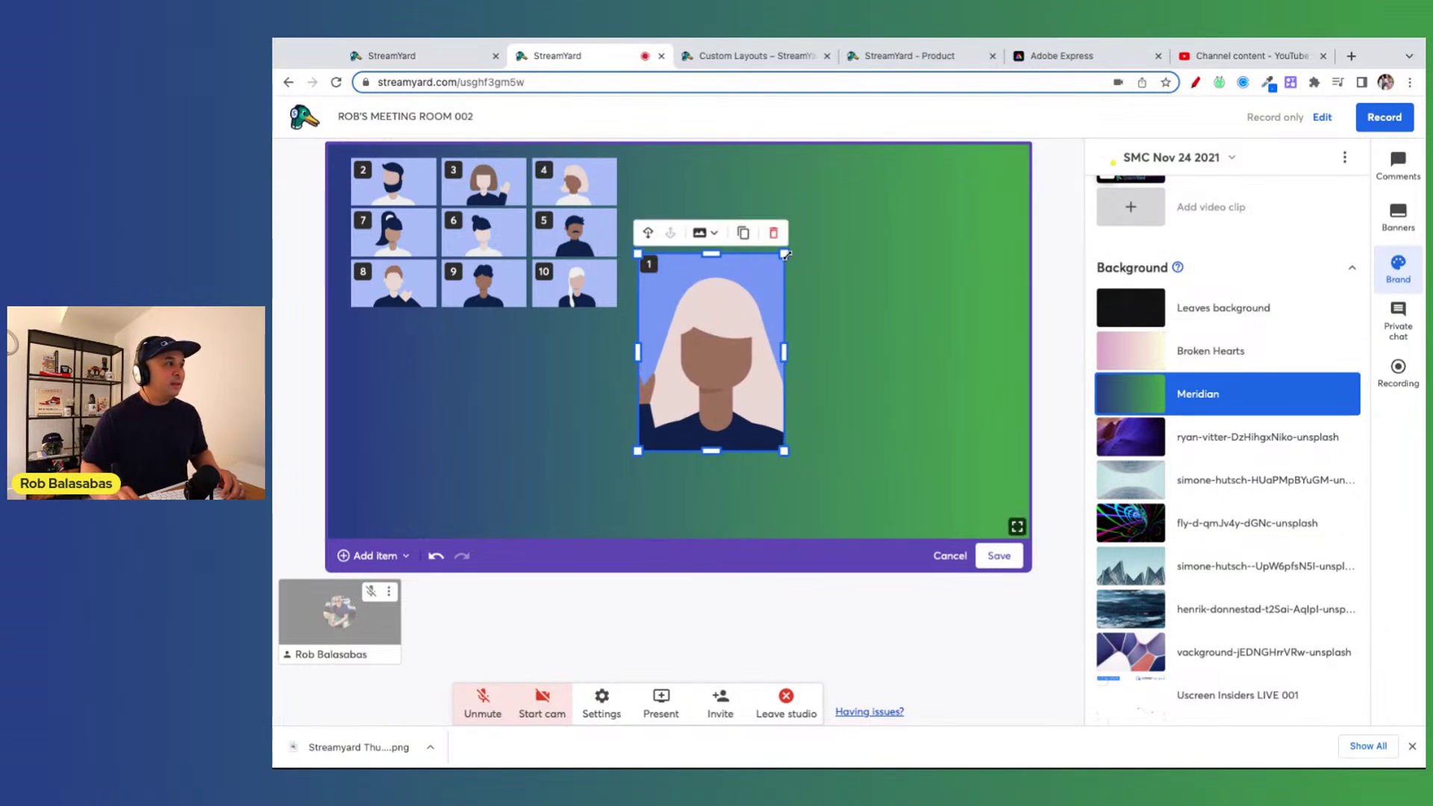
drag(786, 254, 841, 177)
mouse_move(641, 258)
mouse_down()
mouse_move(761, 276)
mouse_move(727, 275)
mouse_up()
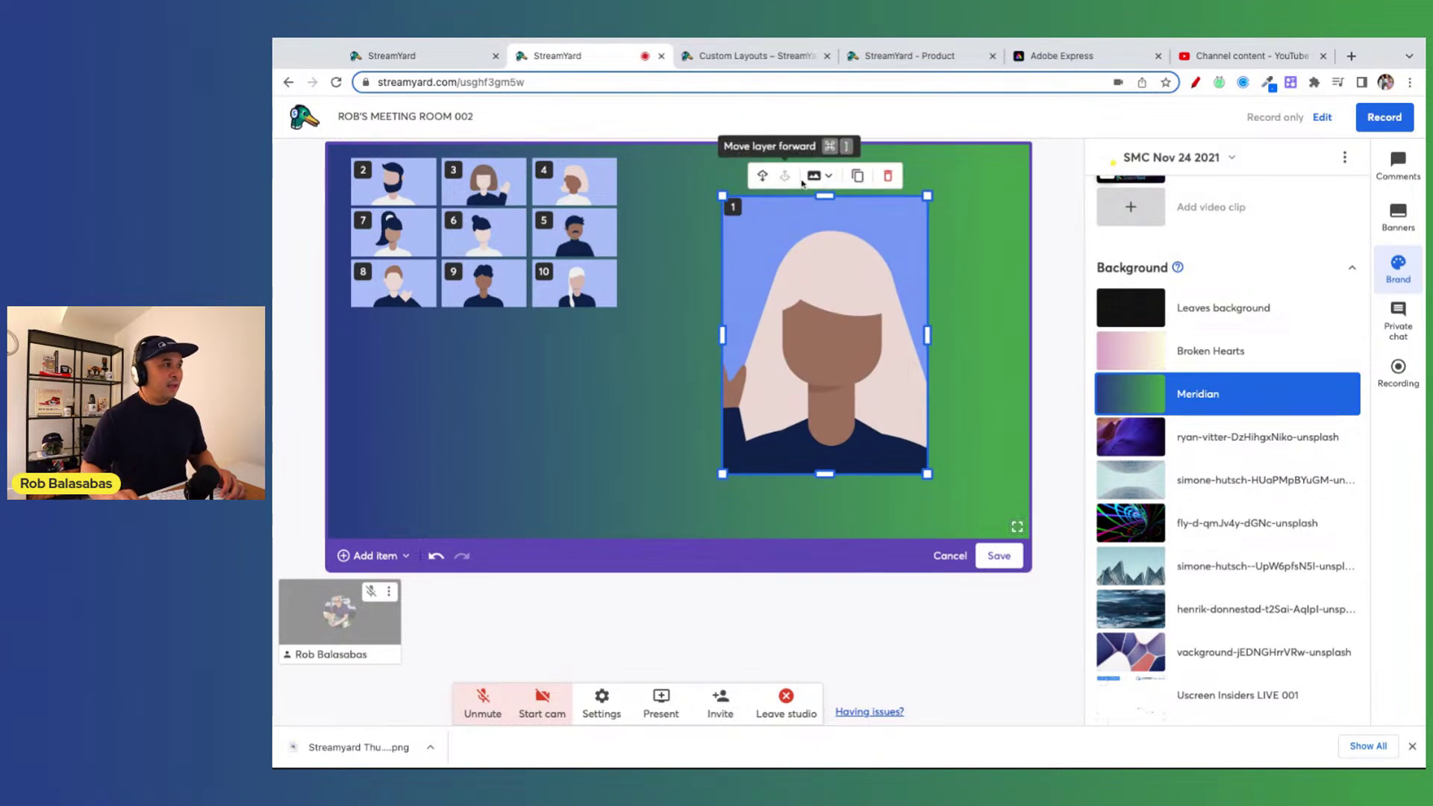
click(826, 178)
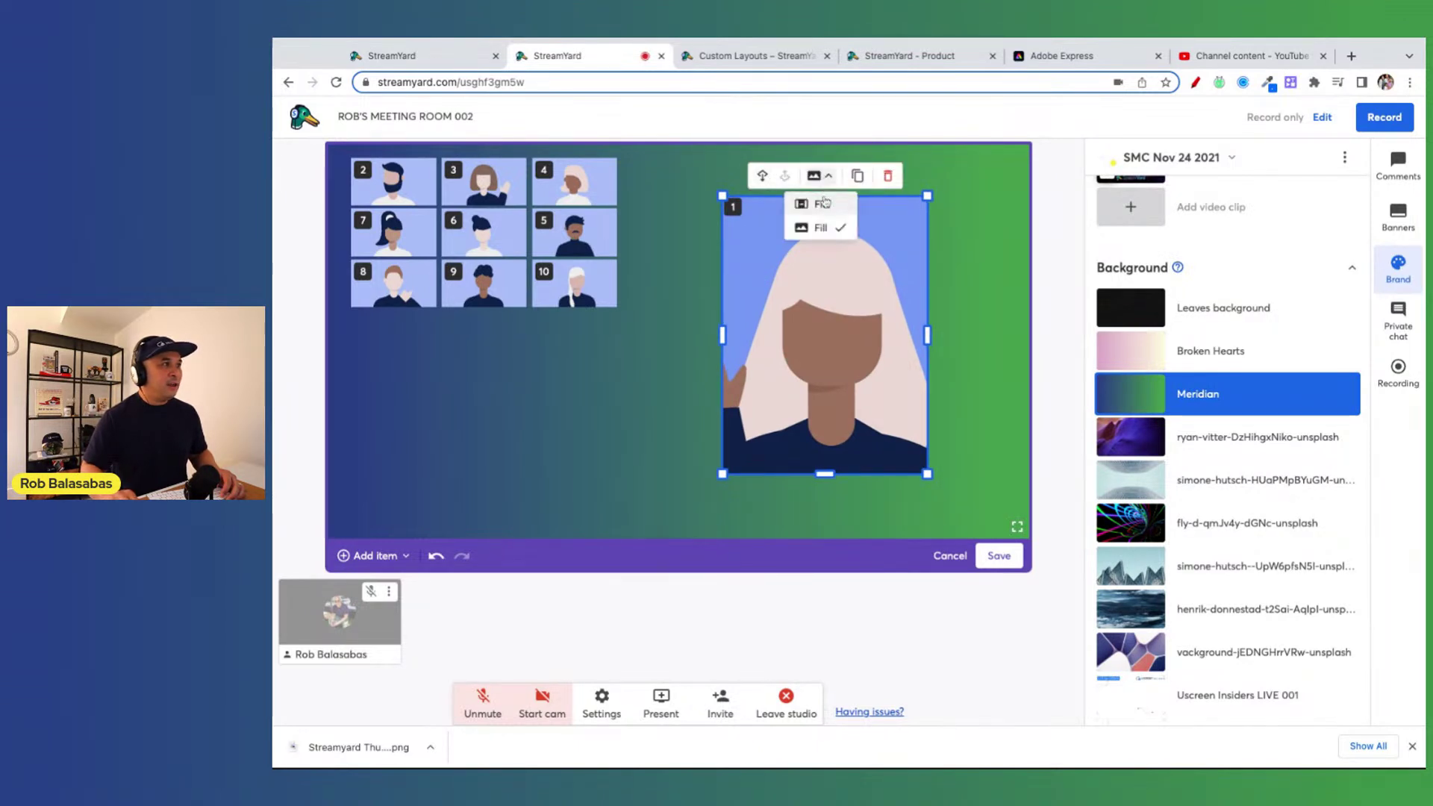
click(824, 207)
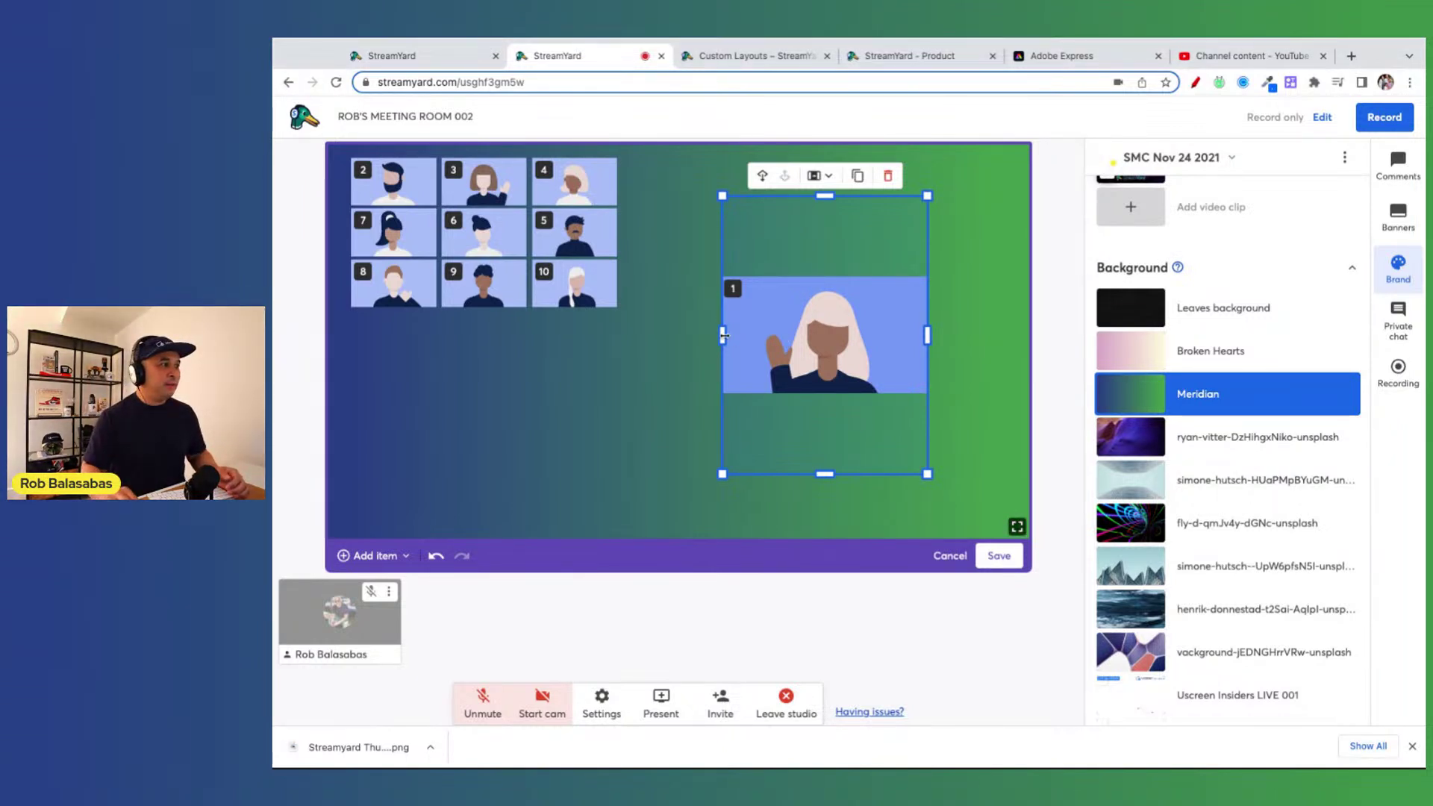
- Adjust the speaker slot's width and make its image Fill the whole slot
drag(724, 334, 724, 335)
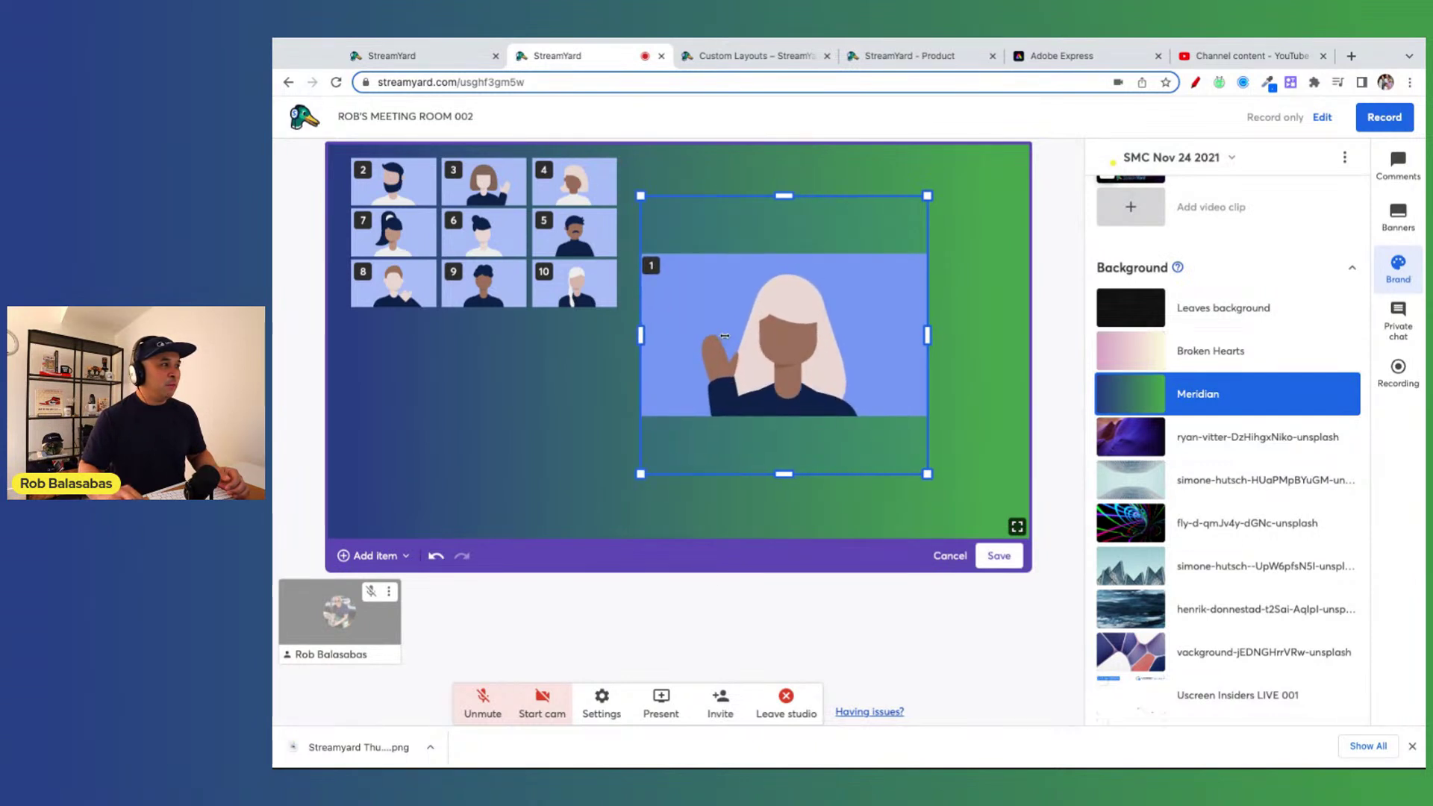
drag(724, 336, 762, 336)
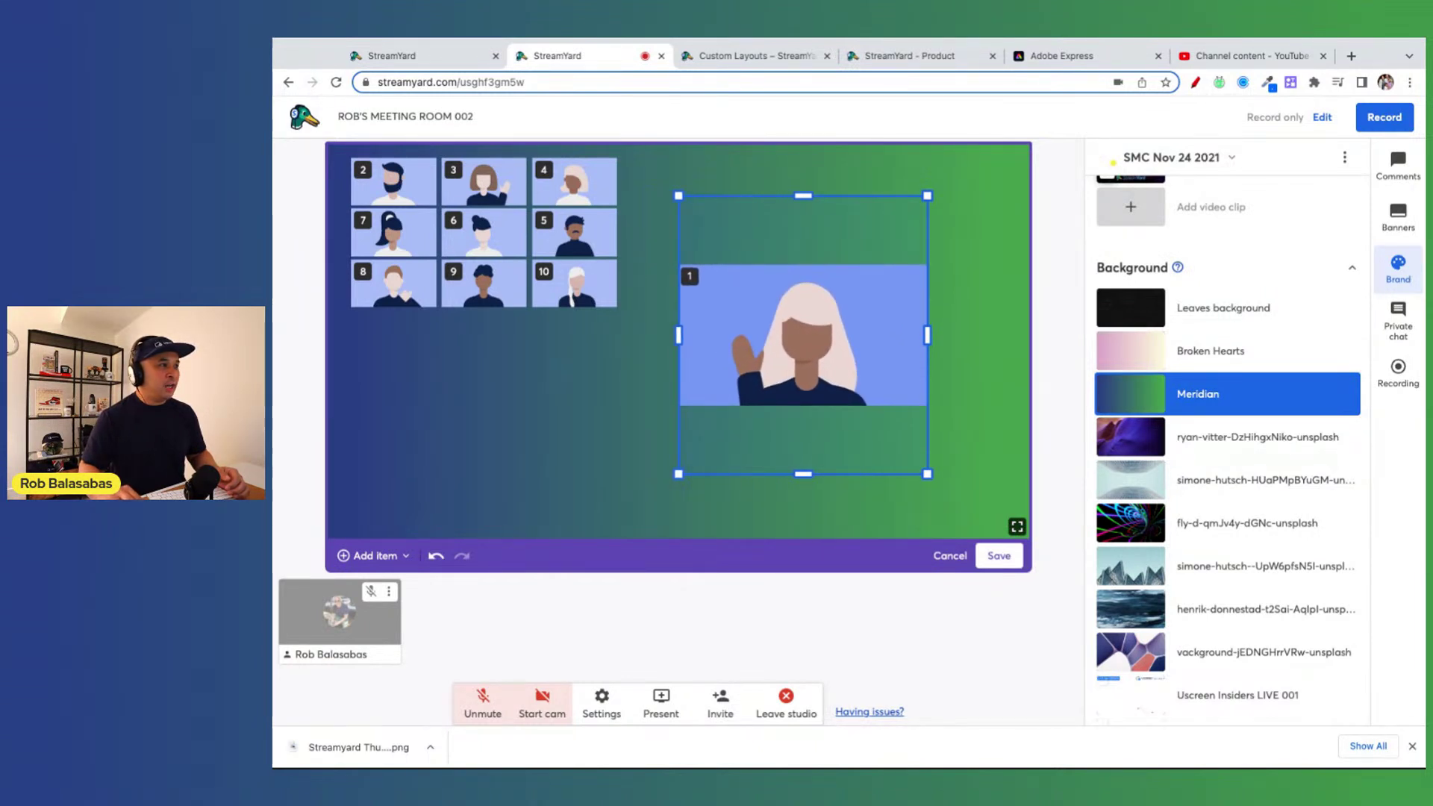
drag(927, 334, 926, 334)
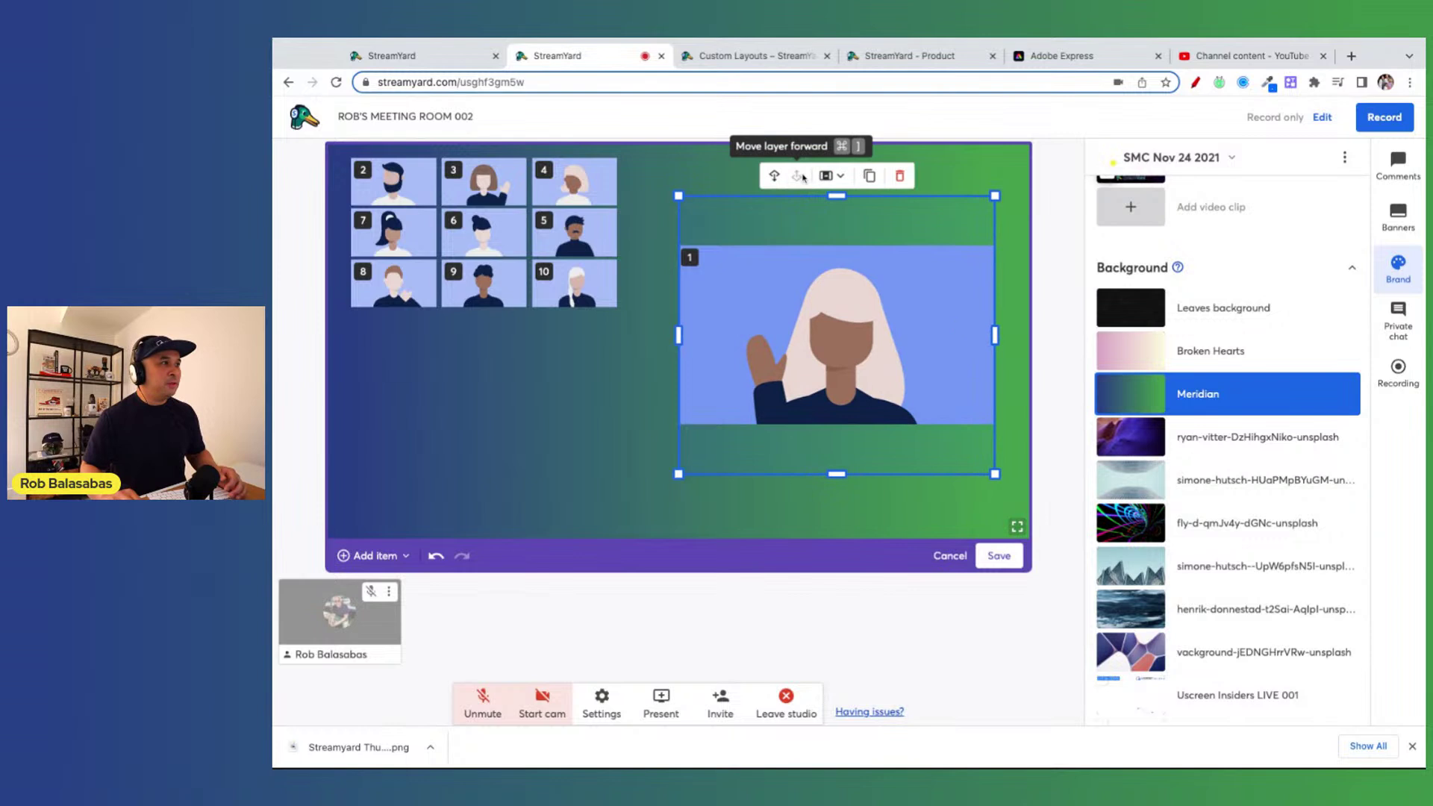
click(834, 179)
click(833, 229)
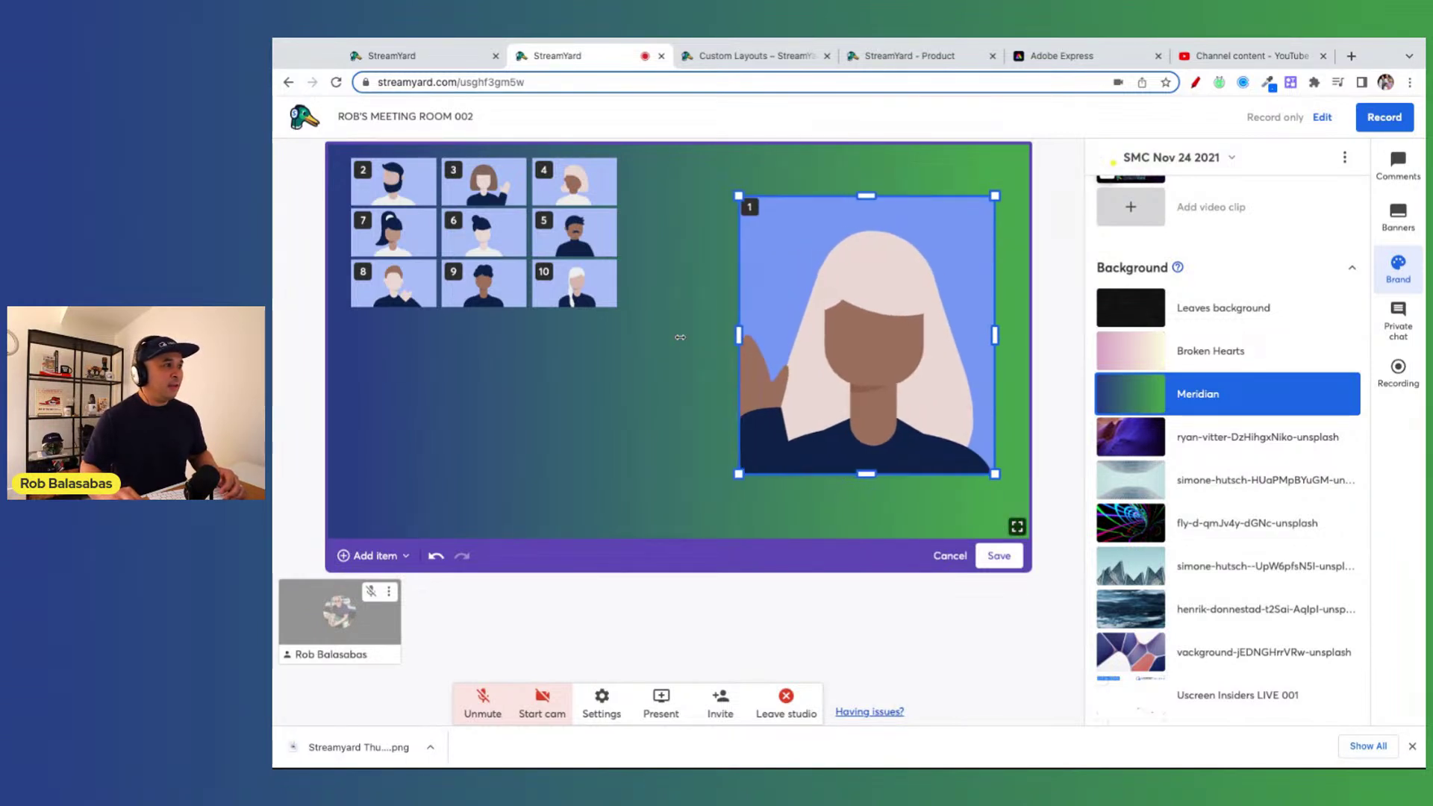
- Stretch the speaker slot into a tall tile running top to bottom at the right
drag(678, 334, 803, 334)
drag(907, 197, 904, 197)
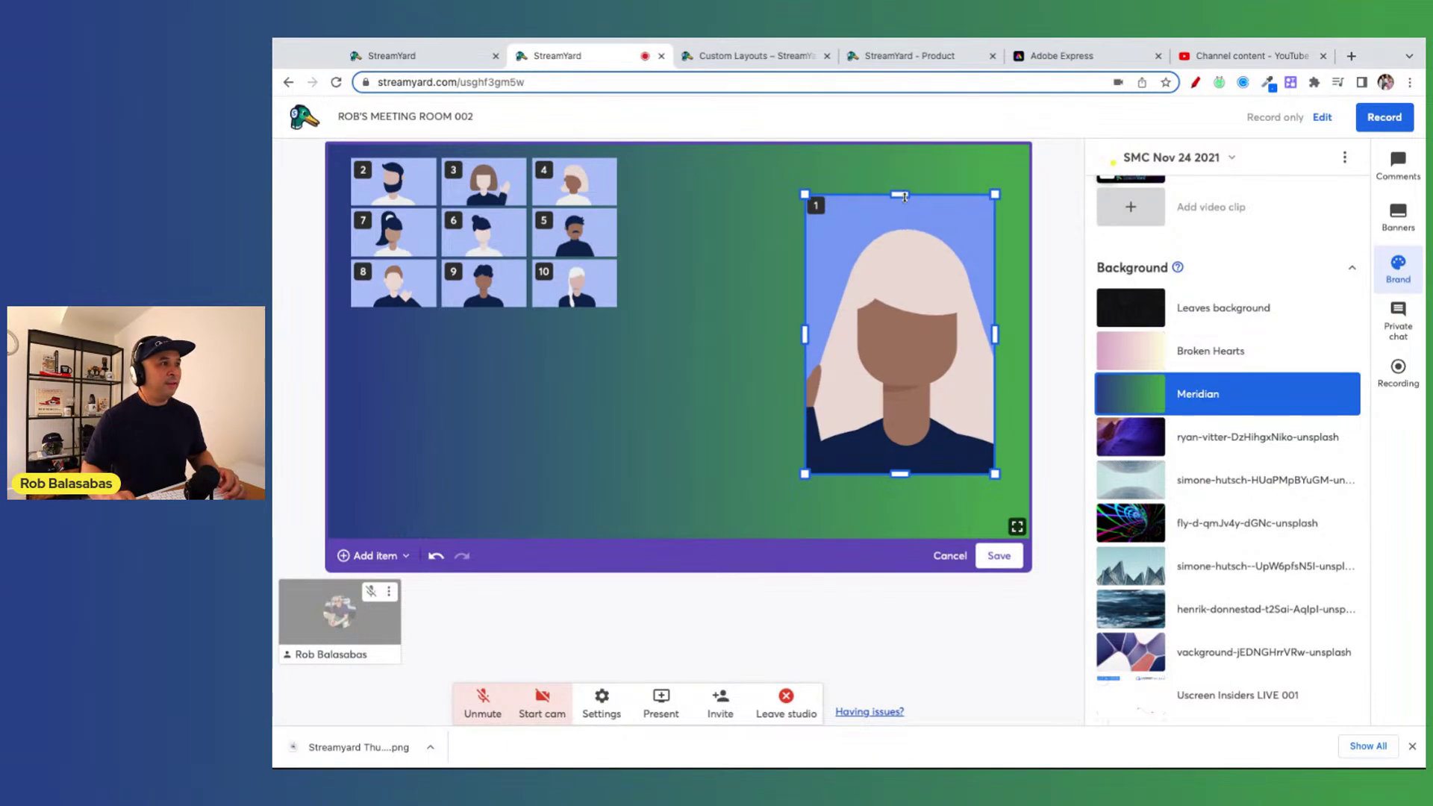
drag(900, 475, 901, 517)
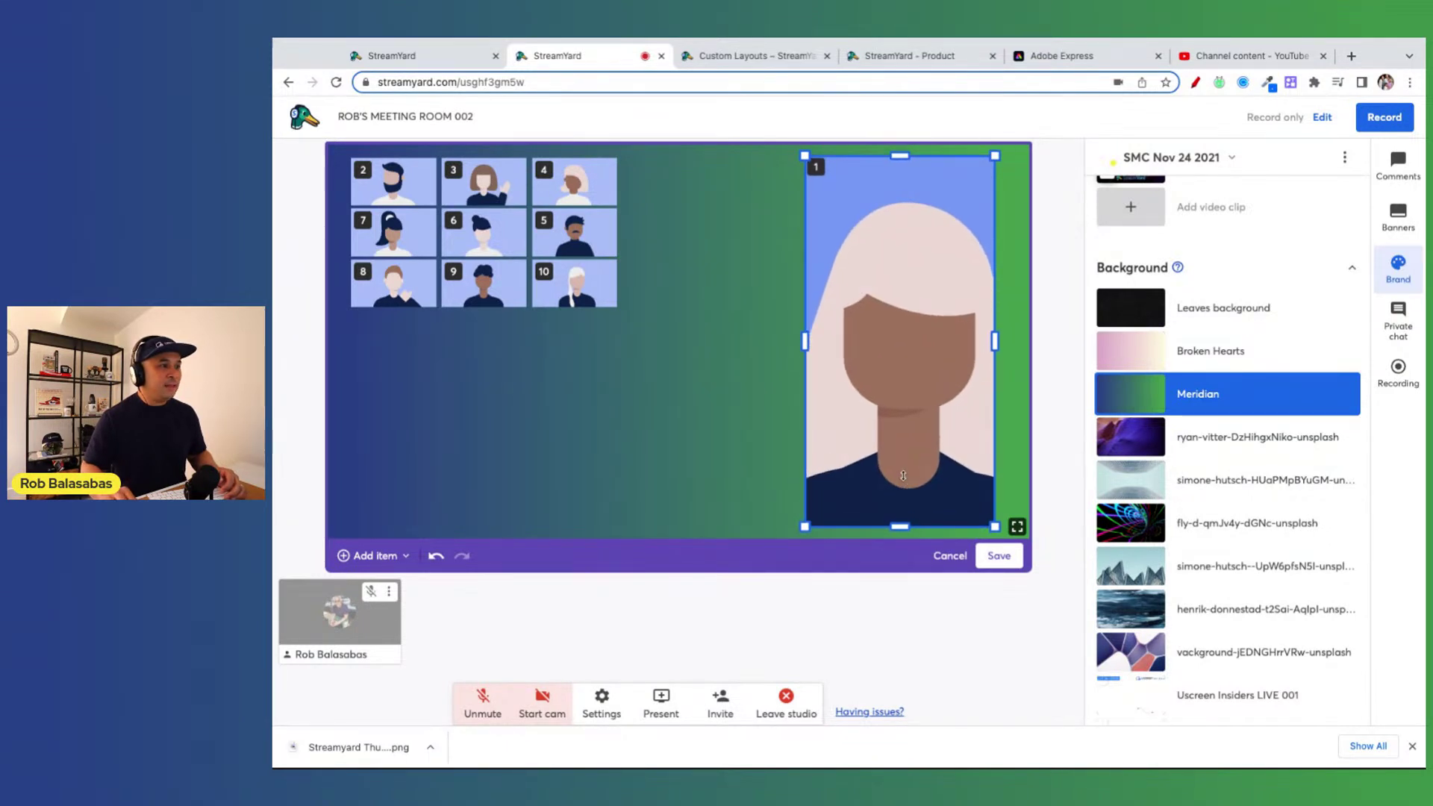
mouse_move(900, 386)
mouse_down()
mouse_move(921, 392)
mouse_move(908, 391)
mouse_up()
- Enlarge the participant grid and shift it slightly down
click(608, 291)
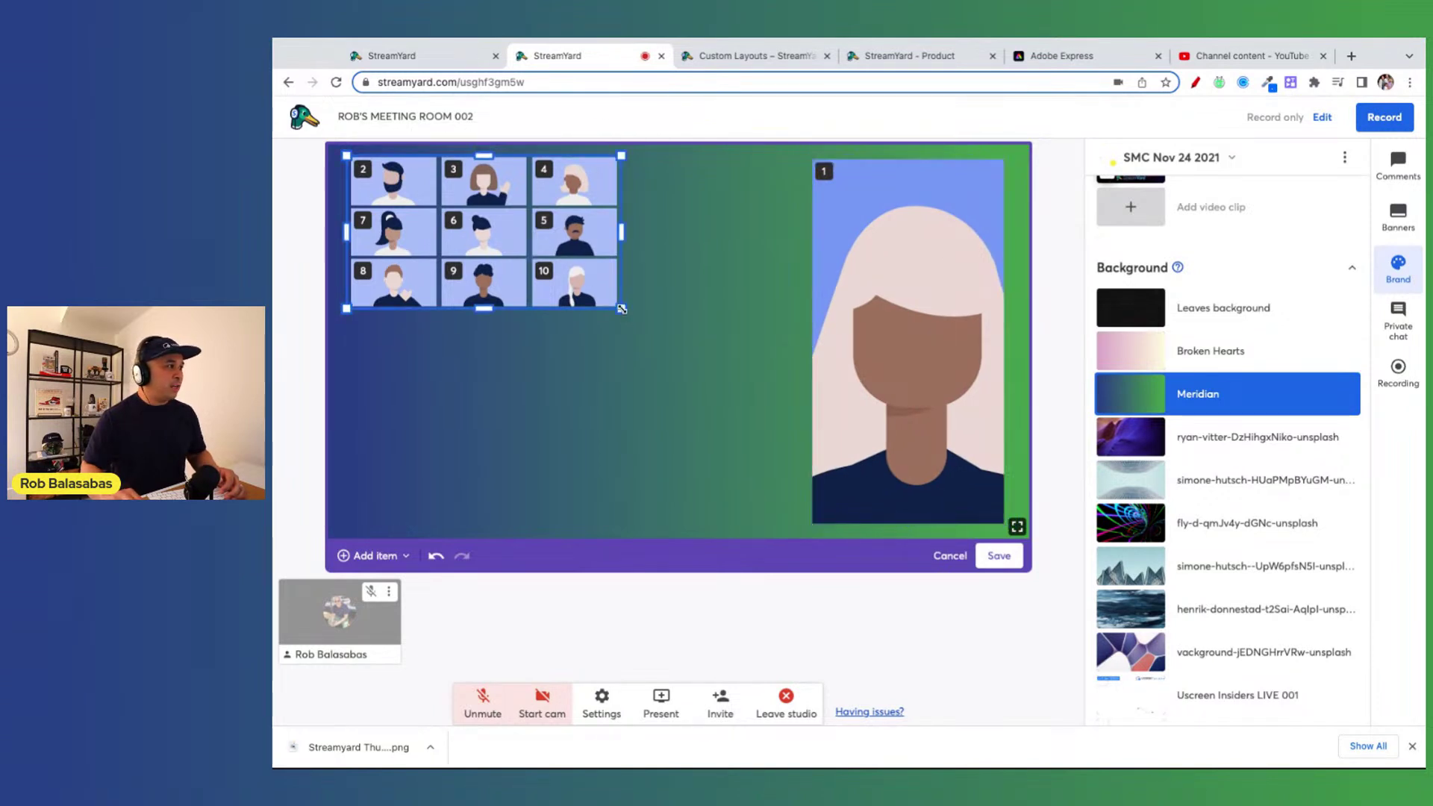
drag(622, 308, 762, 383)
drag(595, 244, 565, 398)
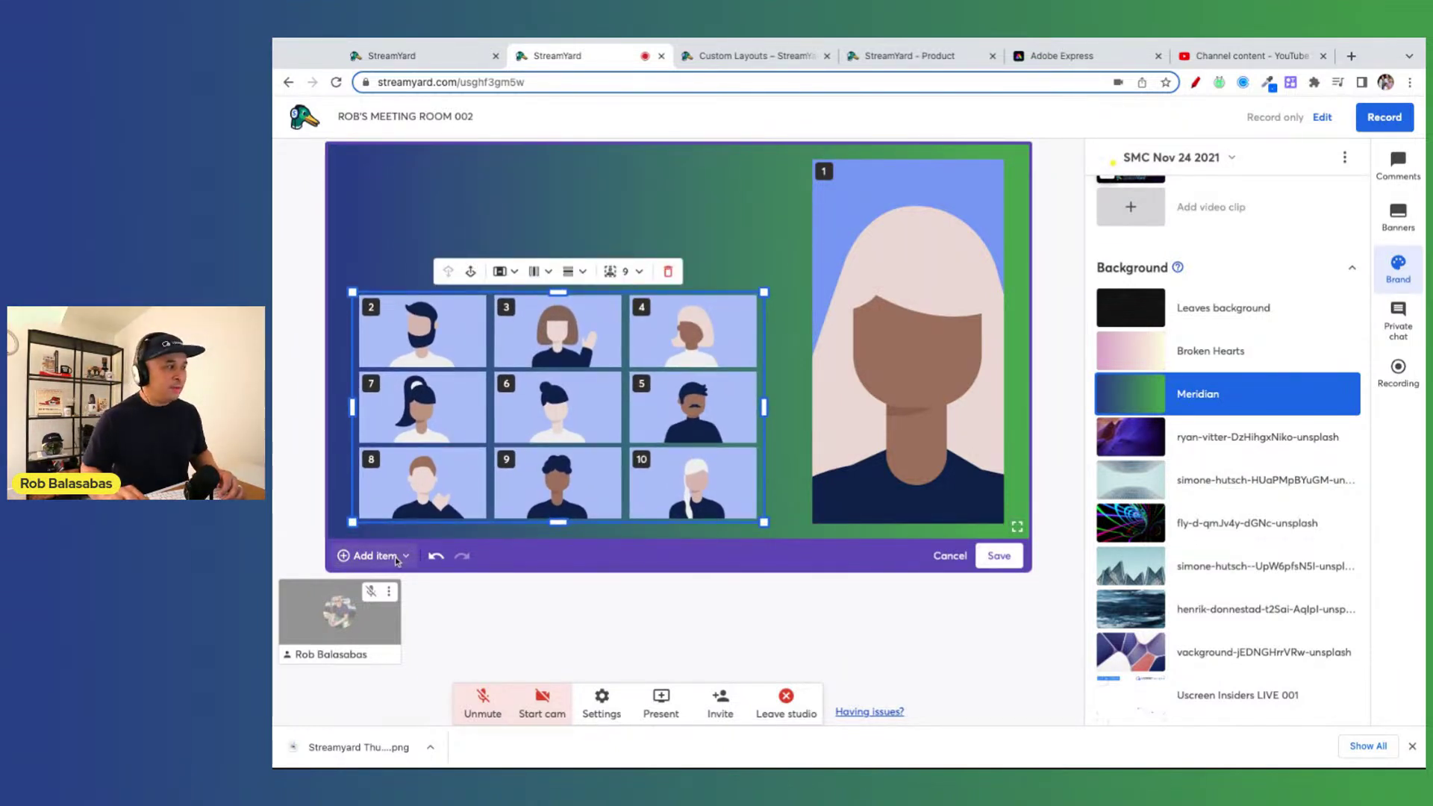
- Add a Media slot for screen share and move it toward the upper left
click(397, 555)
click(395, 633)
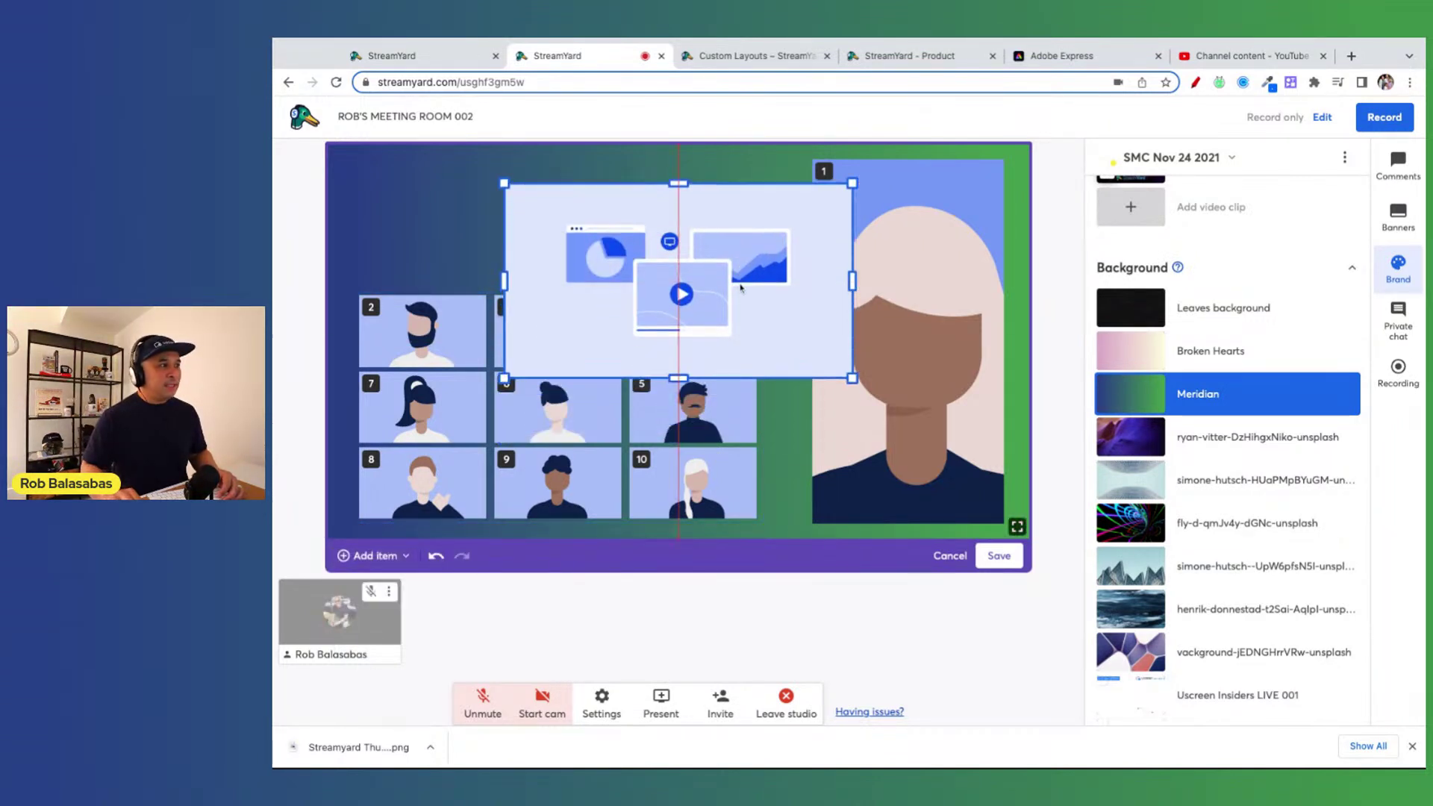
drag(740, 289, 740, 216)
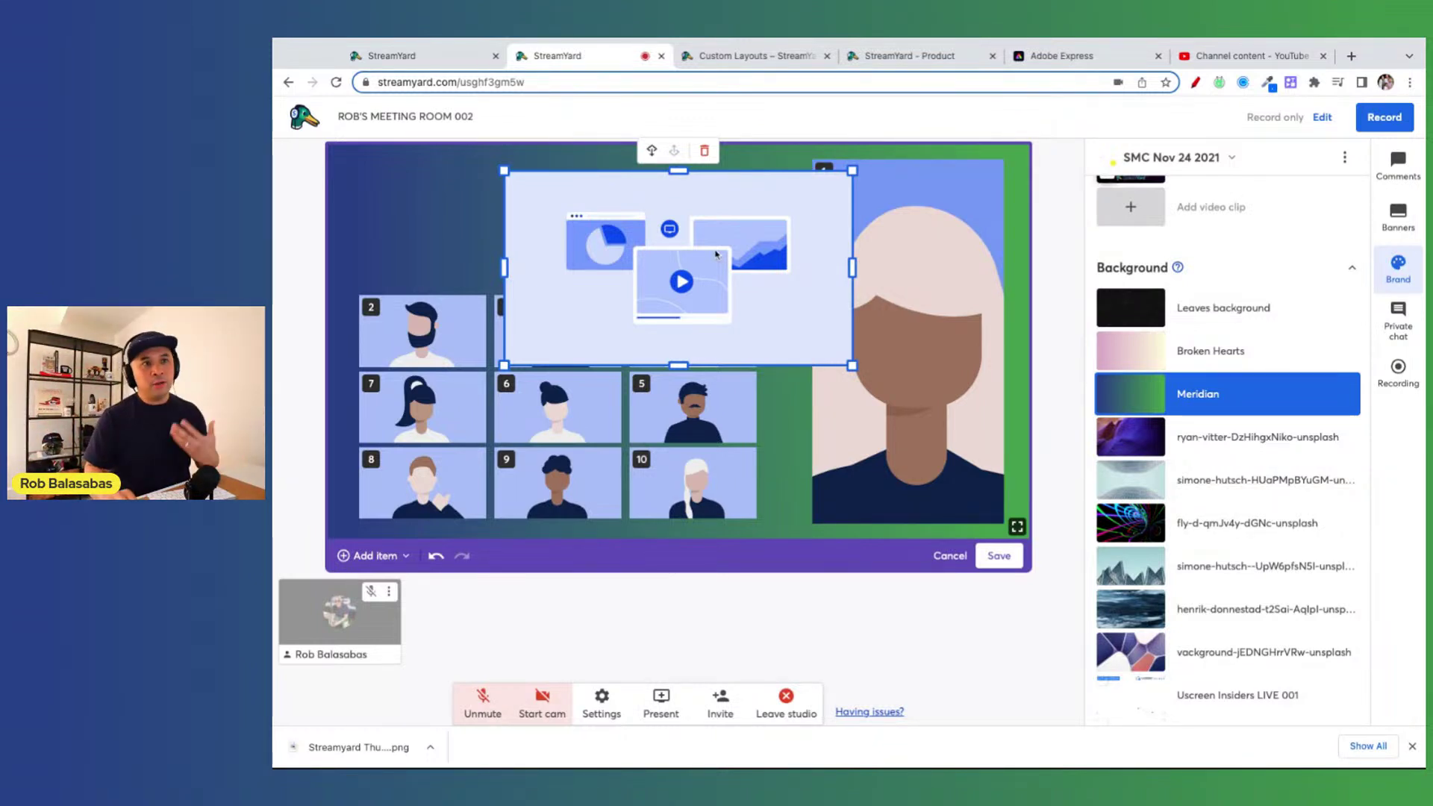
drag(716, 252, 661, 250)
- Shrink the participant grid into the lower left and shift it right
click(527, 387)
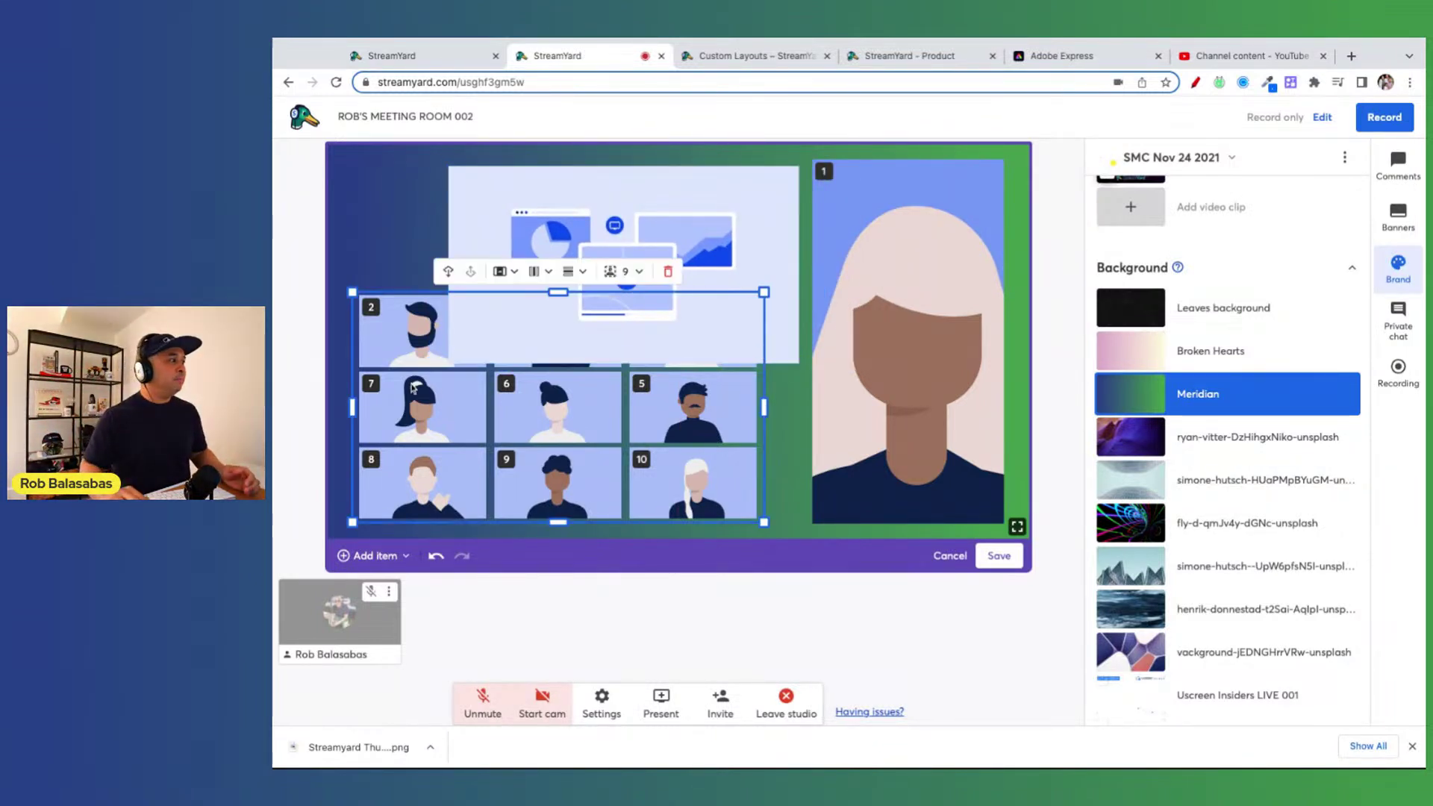
drag(761, 288, 588, 392)
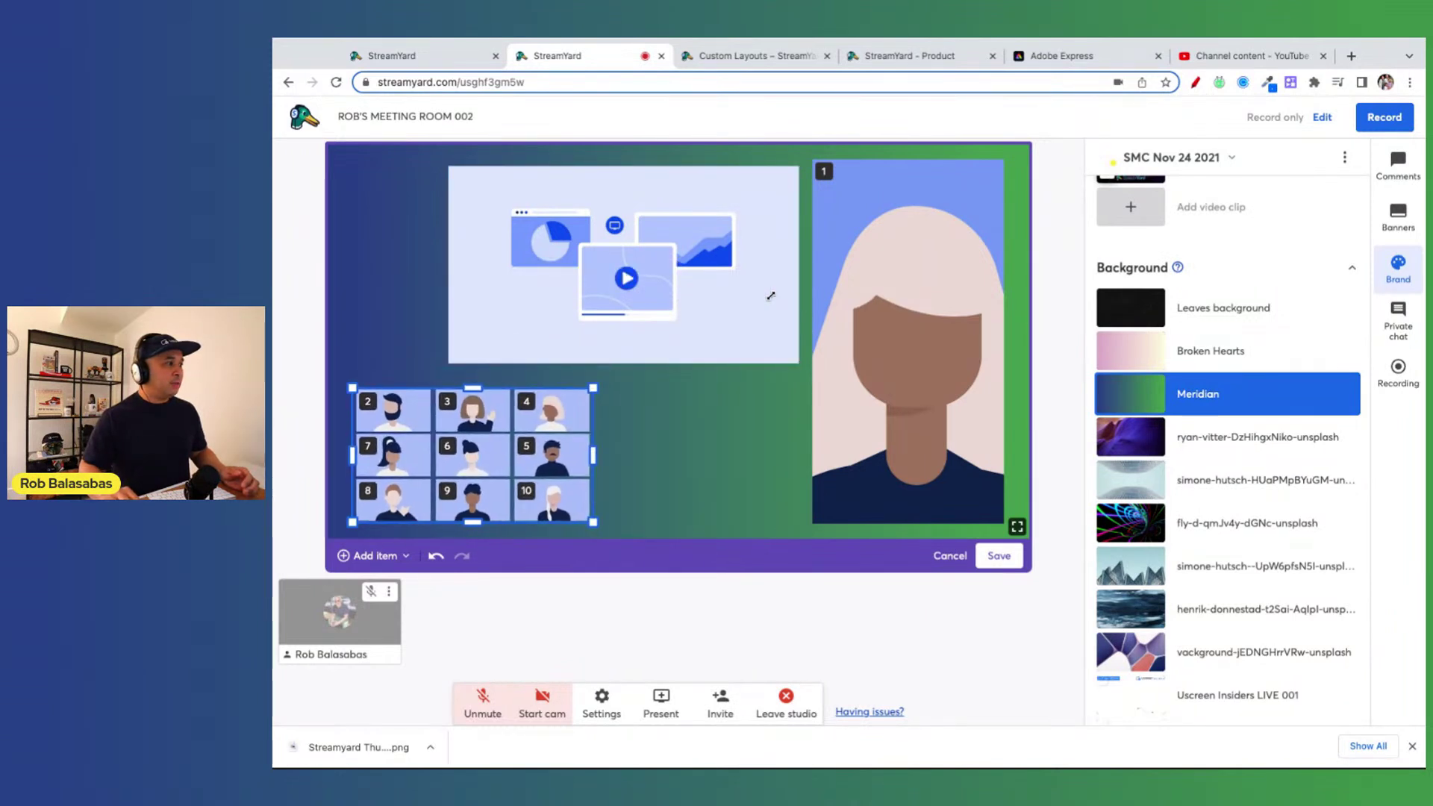
drag(470, 449, 571, 445)
- Resize and move the screen-share box so it fills the upper-left canvas
click(571, 282)
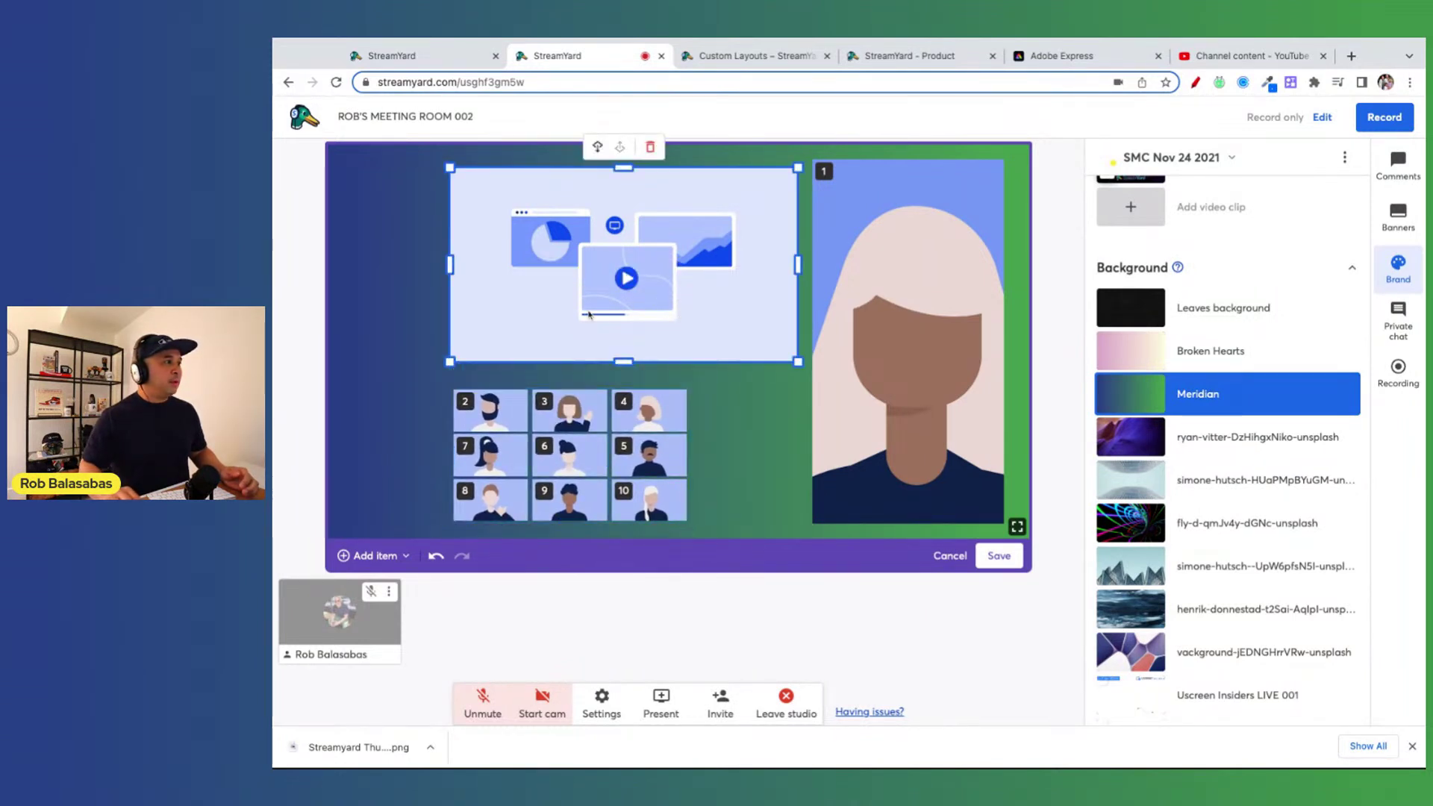
drag(798, 362, 798, 362)
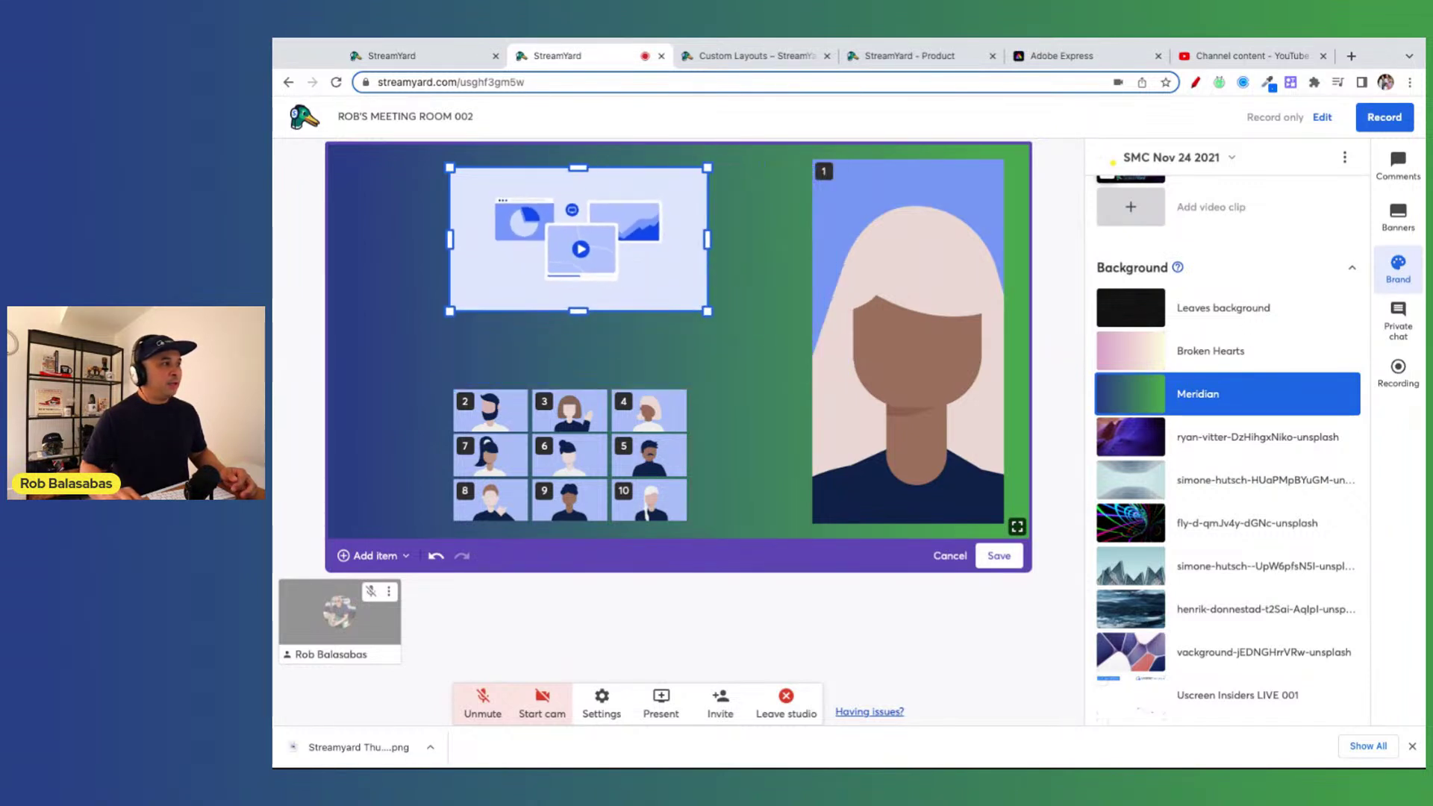
drag(797, 360, 786, 355)
mouse_move(767, 287)
mouse_down()
mouse_move(672, 287)
mouse_move(720, 260)
mouse_up()
drag(717, 360, 765, 390)
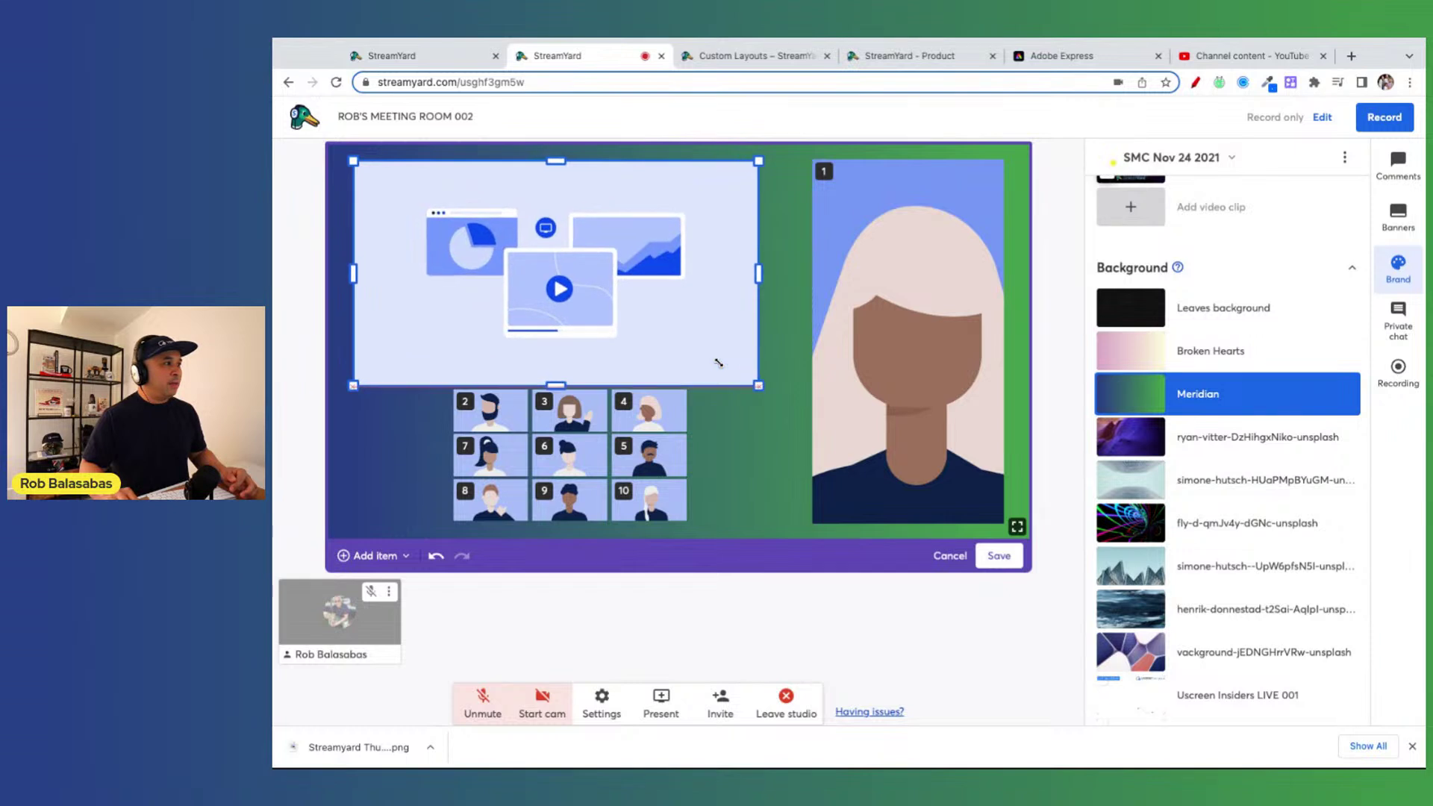
- Reduce the participant grid to 4 tiles in one row fitted under the screen share
click(529, 469)
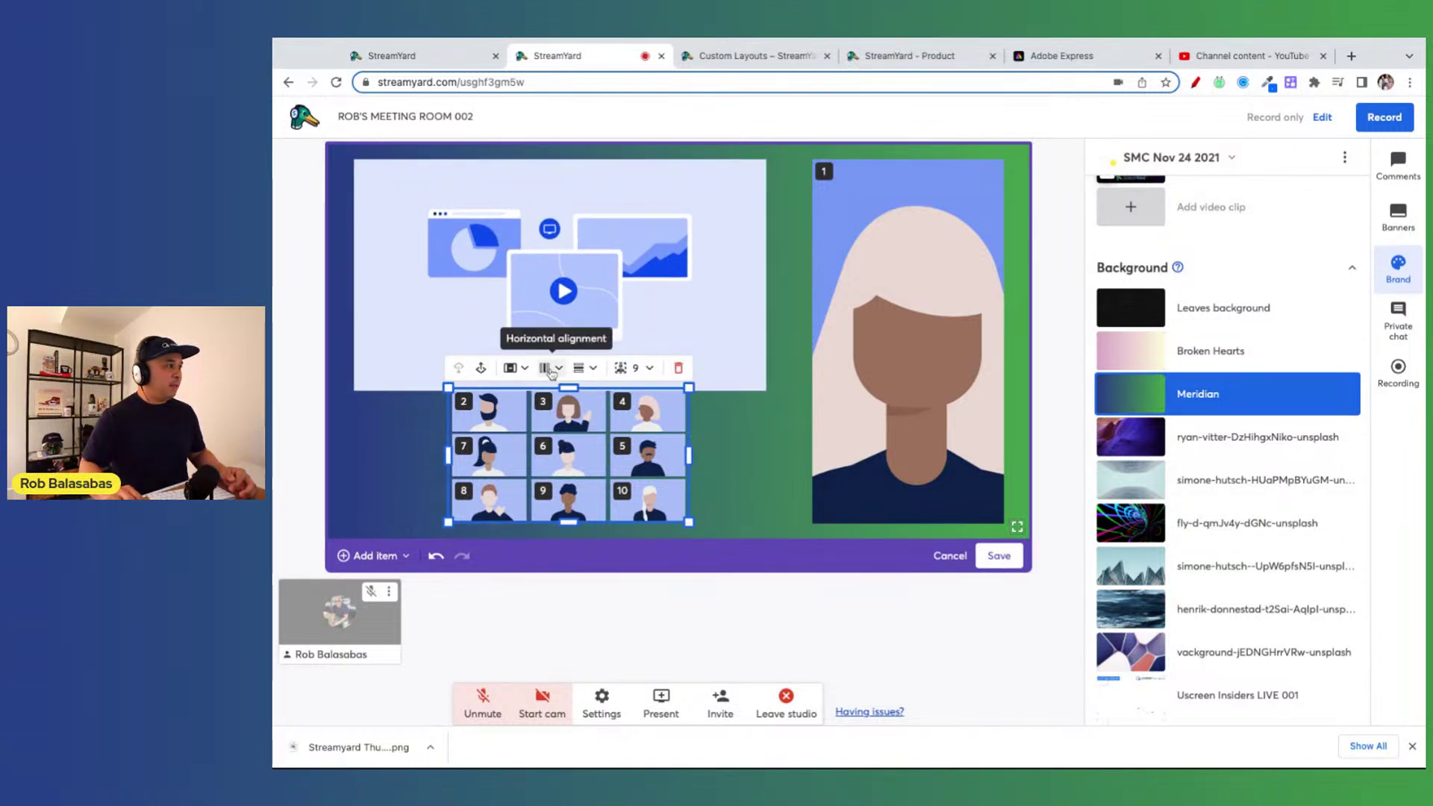
click(634, 369)
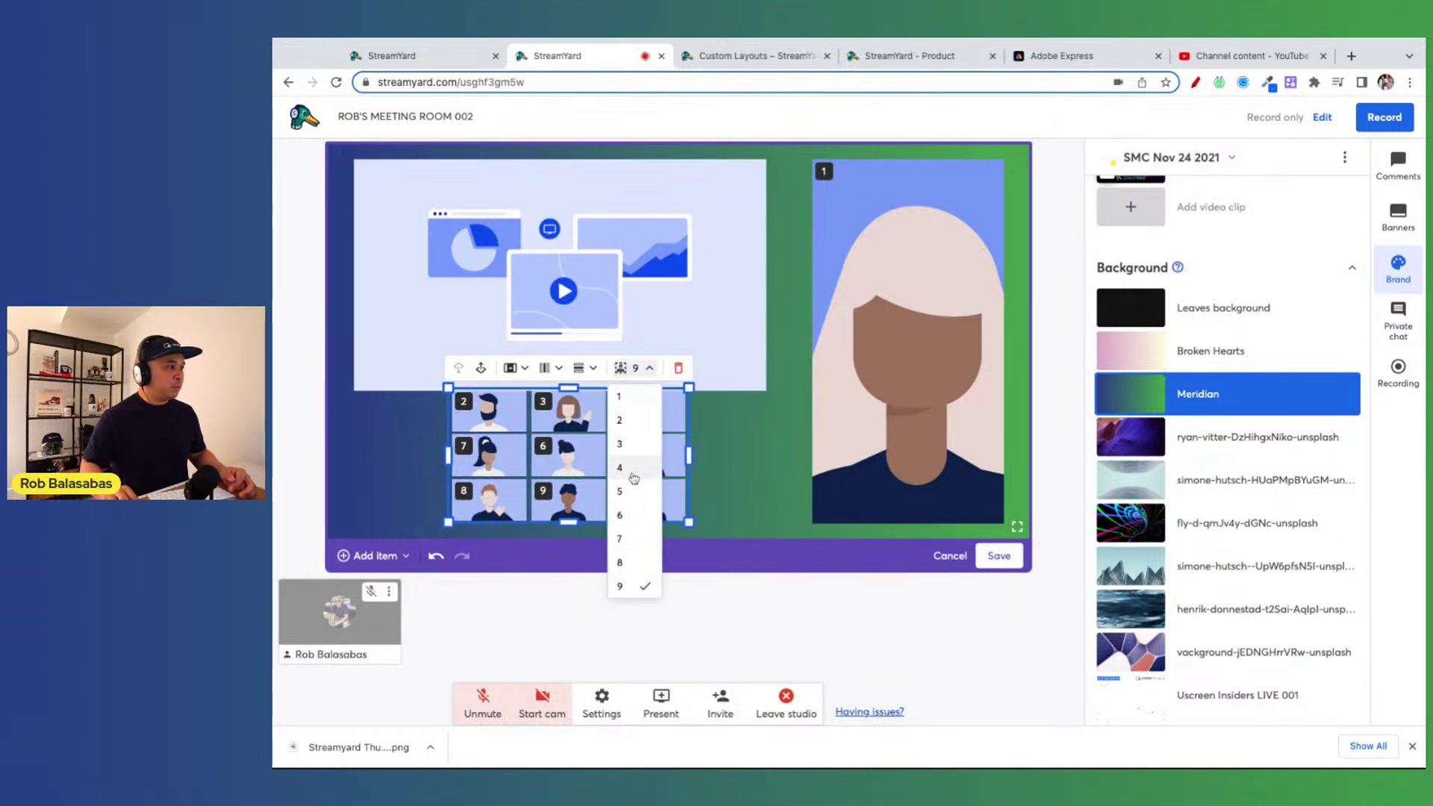
click(632, 469)
drag(688, 455, 646, 442)
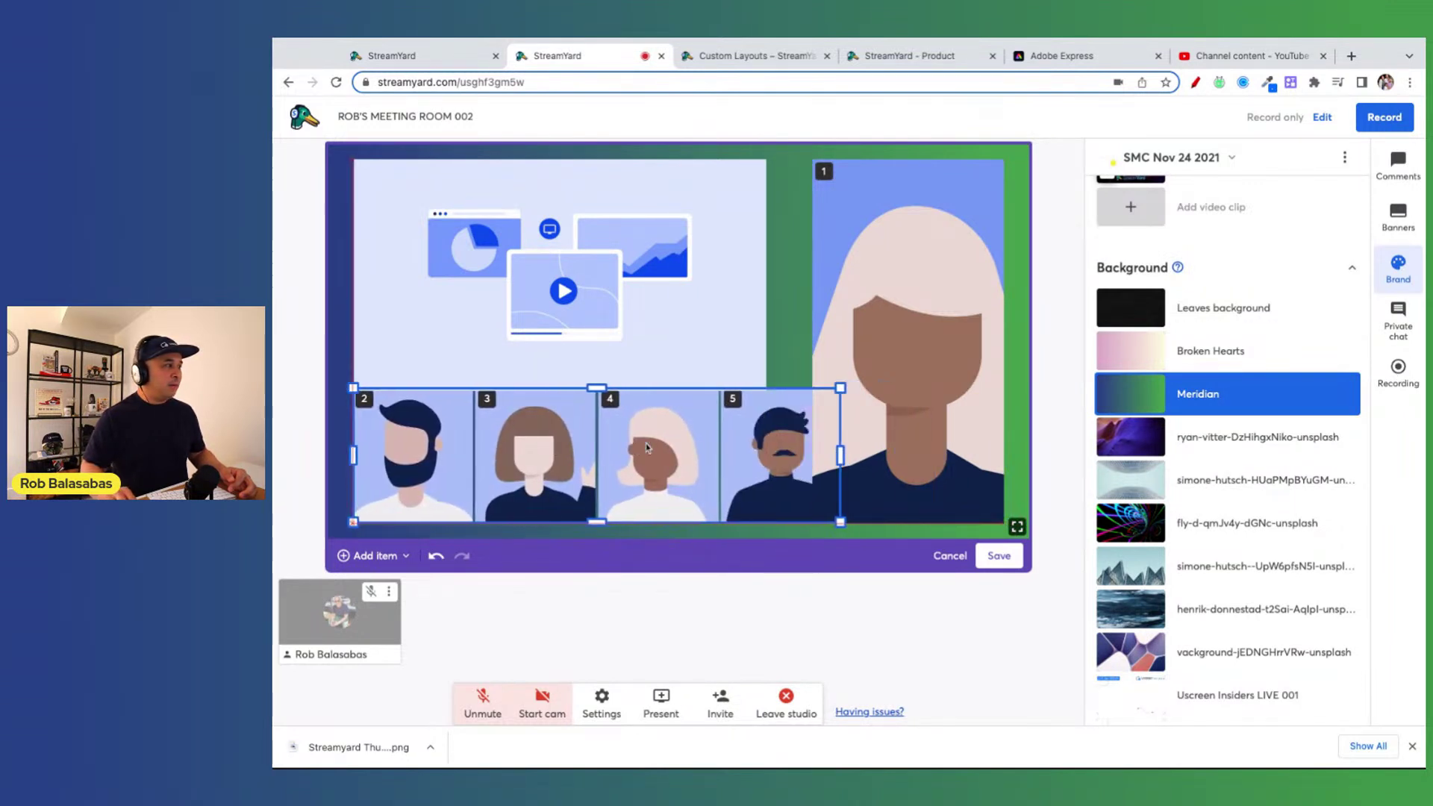
drag(839, 388, 842, 391)
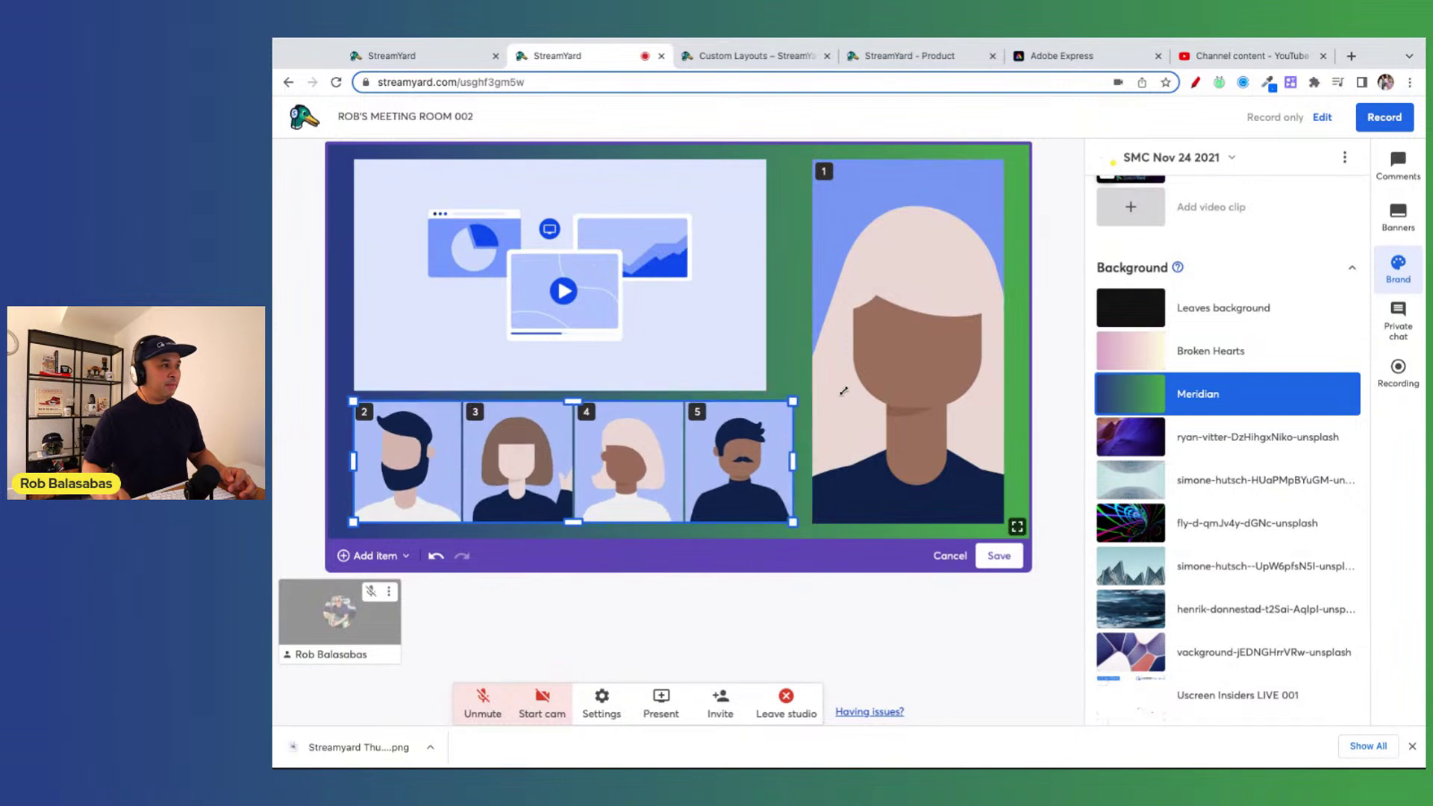
- Nudge the speaker tile right, then widen it leftward to meet the grid
click(709, 324)
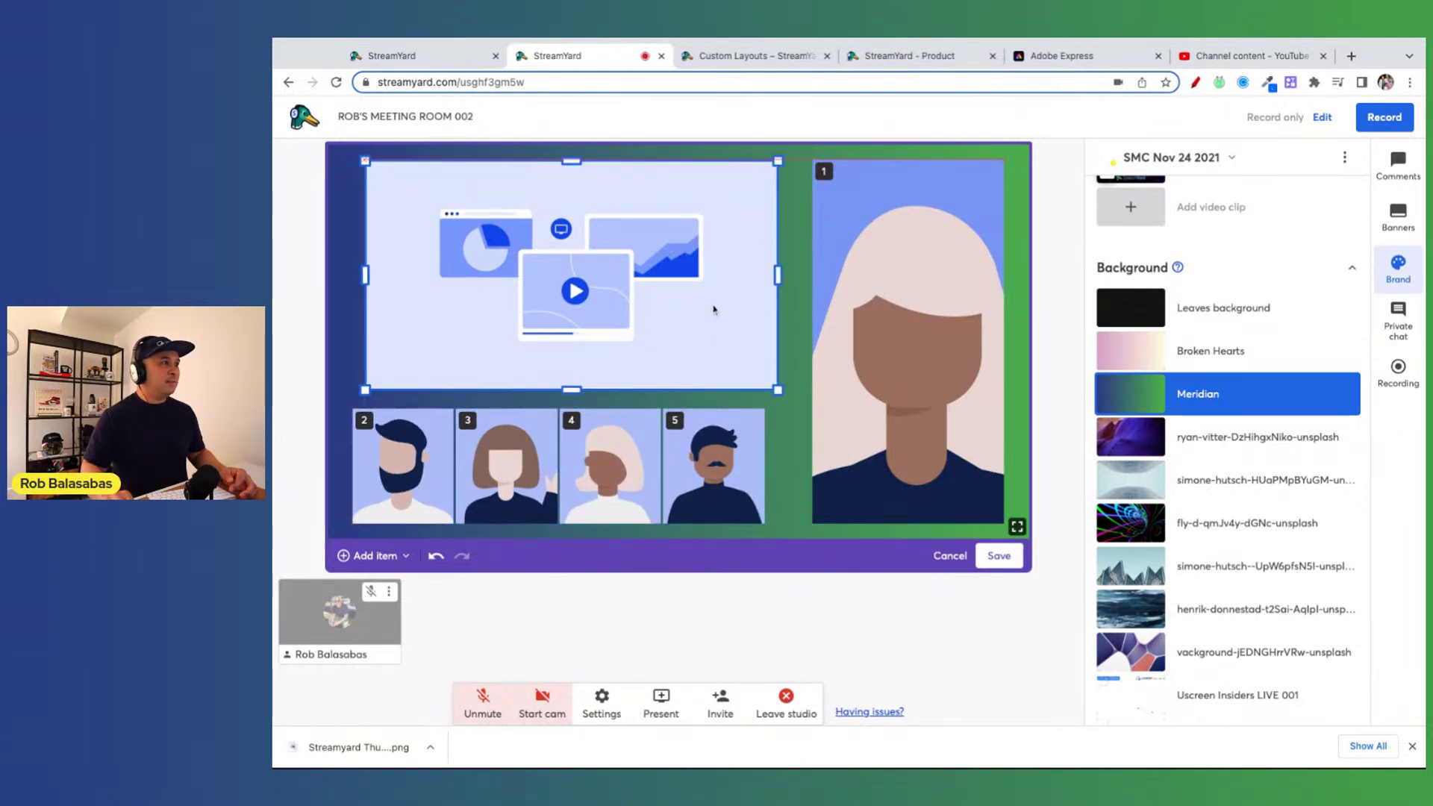
drag(963, 325, 968, 326)
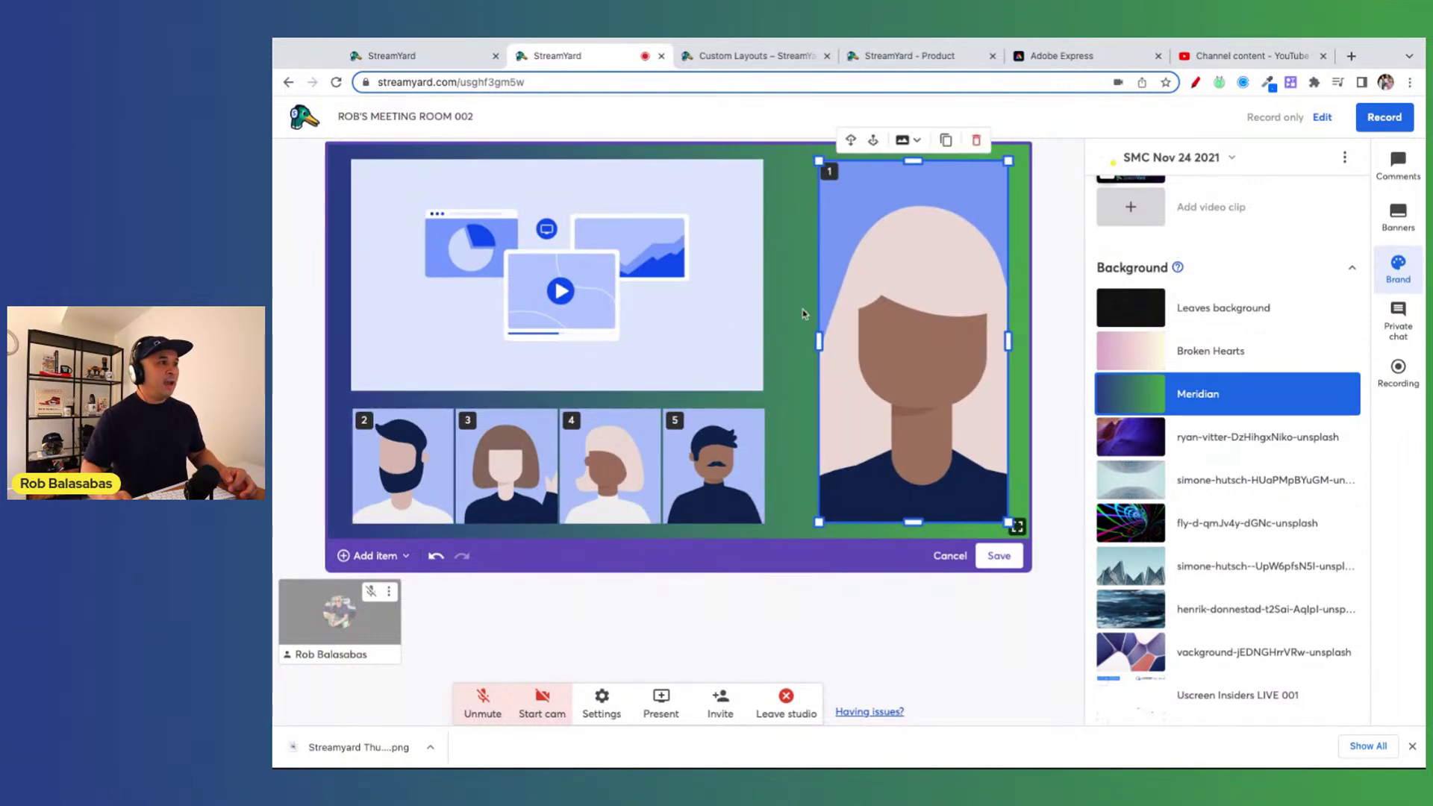
drag(820, 339, 780, 339)
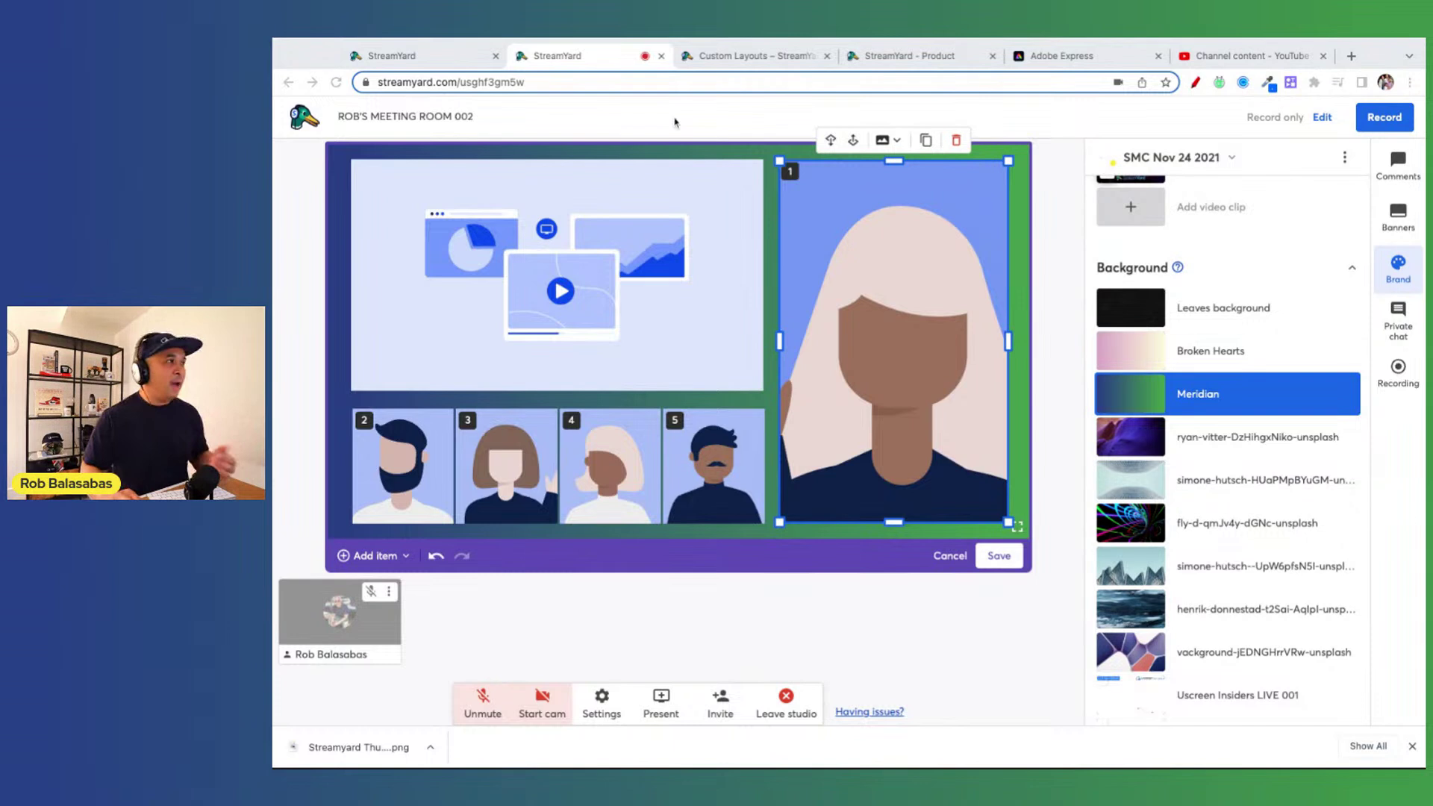
mouse_move(1227, 436)
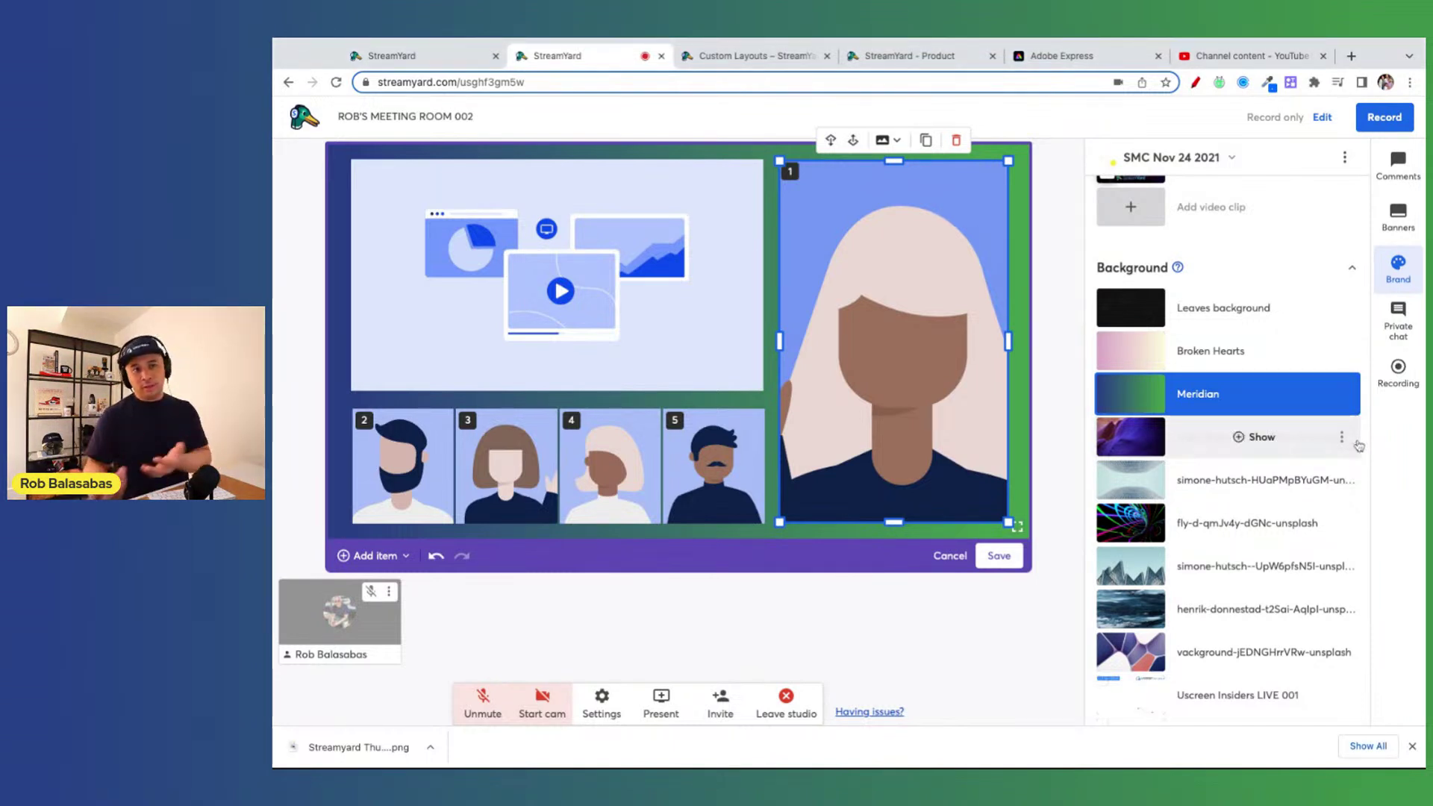
- Nudge the screen-share box right and move the speaker tile to the left side
click(562, 268)
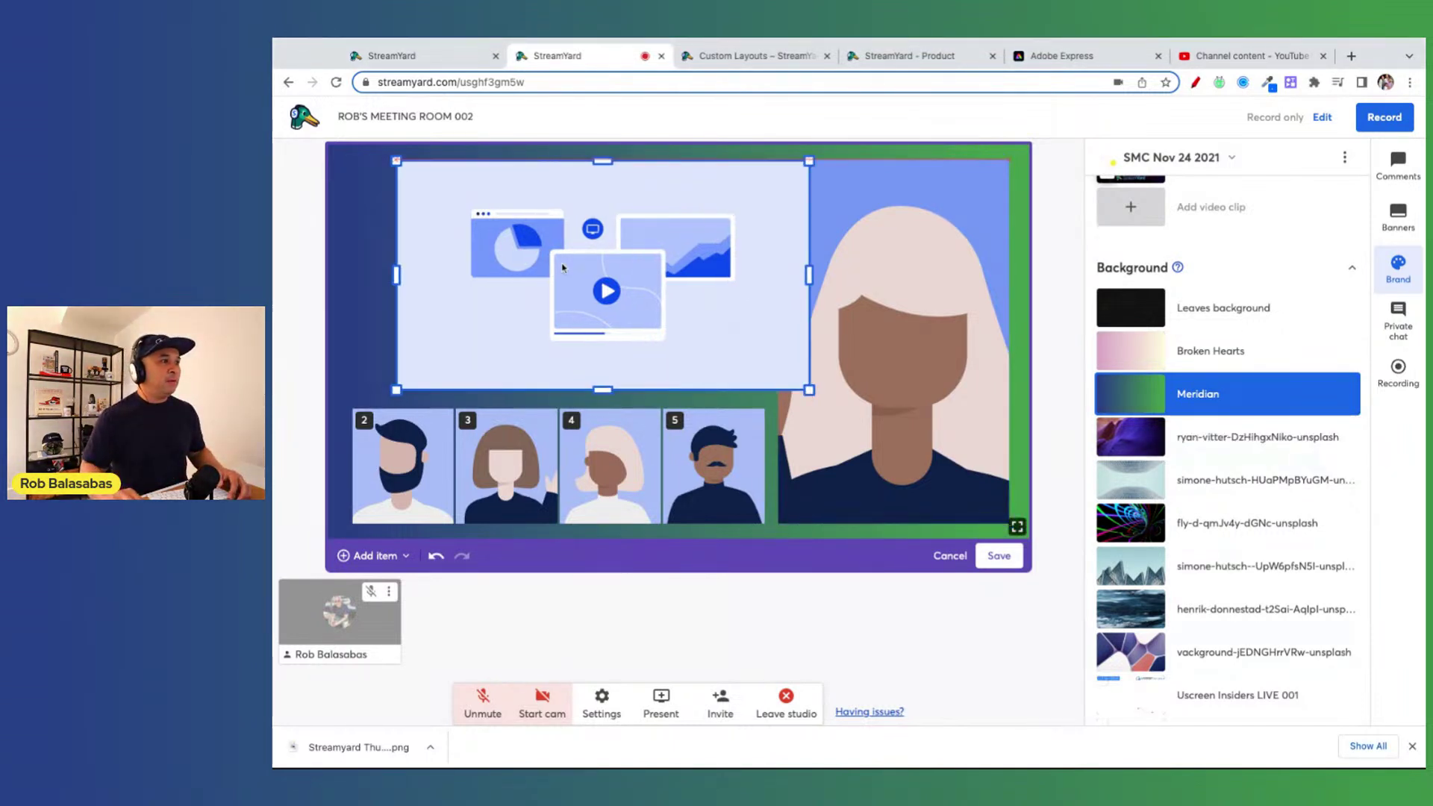
key(Right)
key(Right)
key(Right)
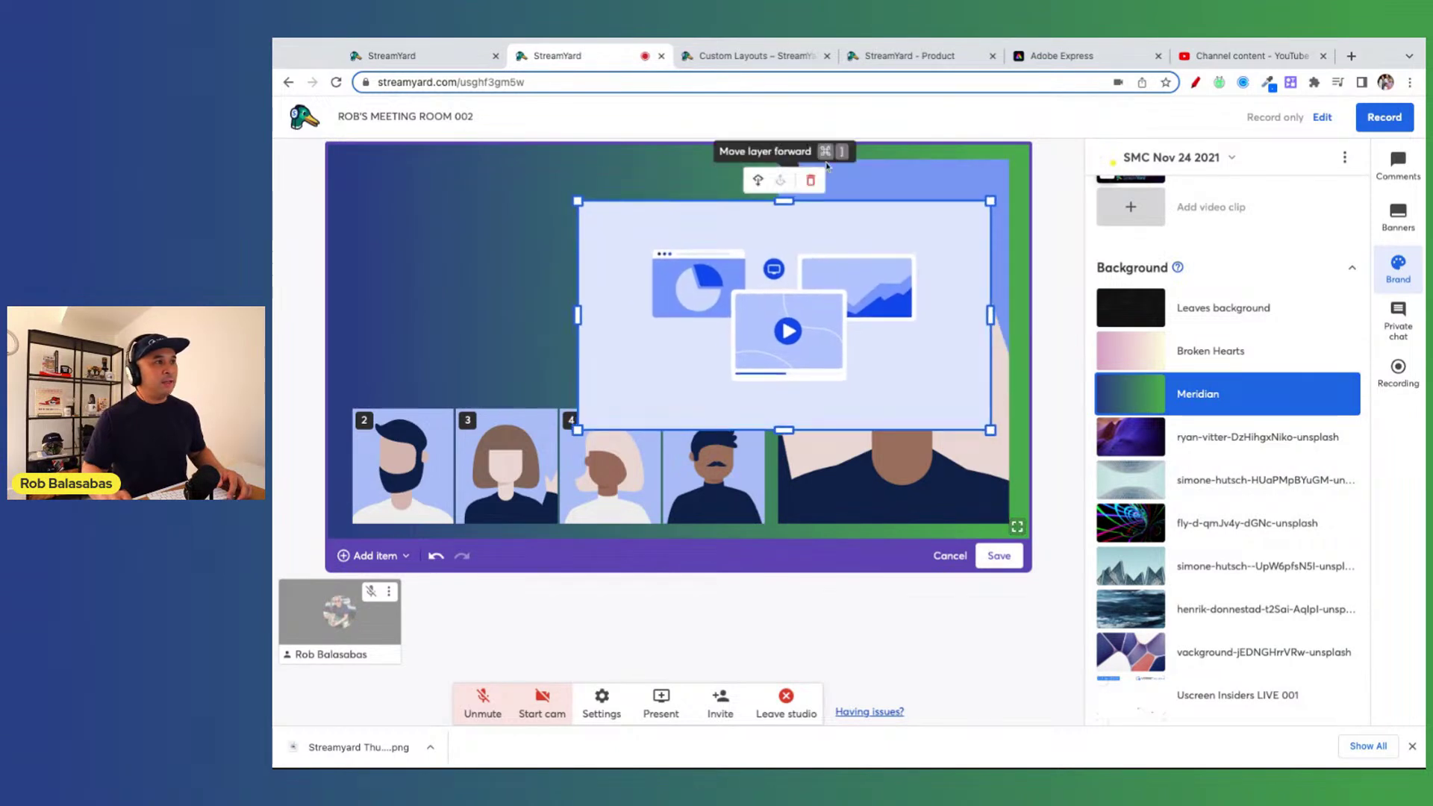
click(901, 176)
key(Left)
key(Left)
key(Left)
- Move the four-tile participant row across the top right above the screen share, speaker tile aligned left
click(691, 403)
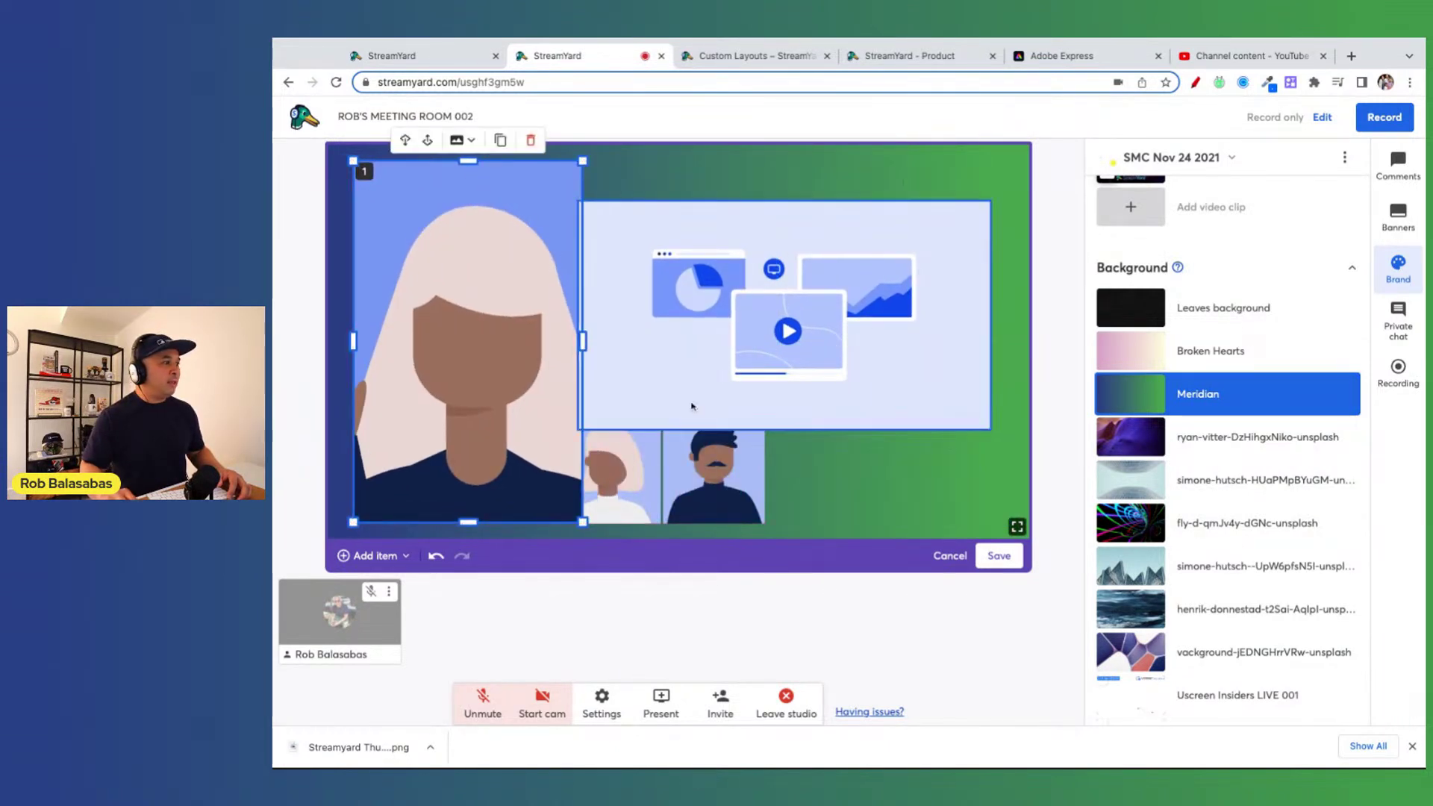
click(685, 485)
key(Right)
key(Right)
key(Left)
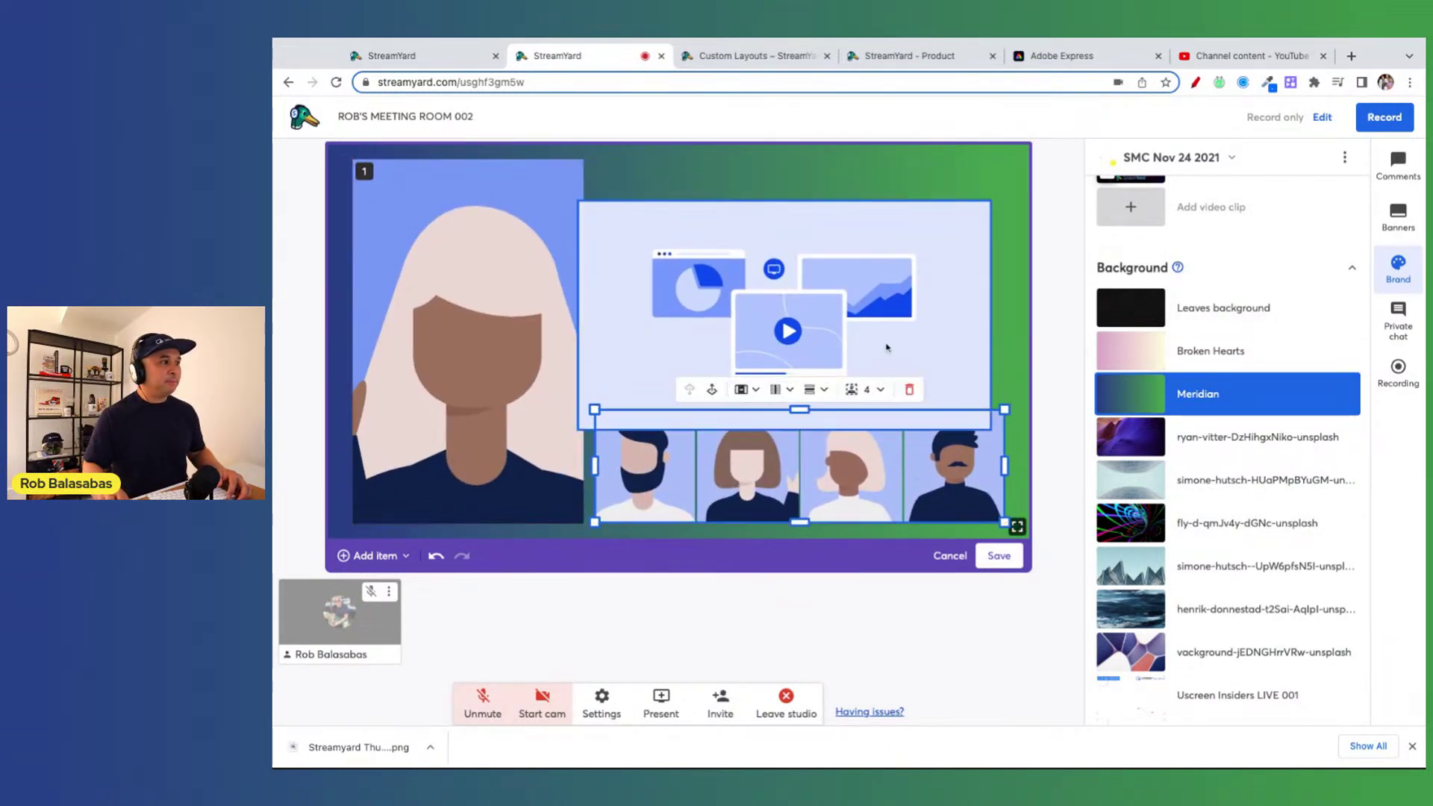
click(860, 431)
drag(861, 431, 849, 342)
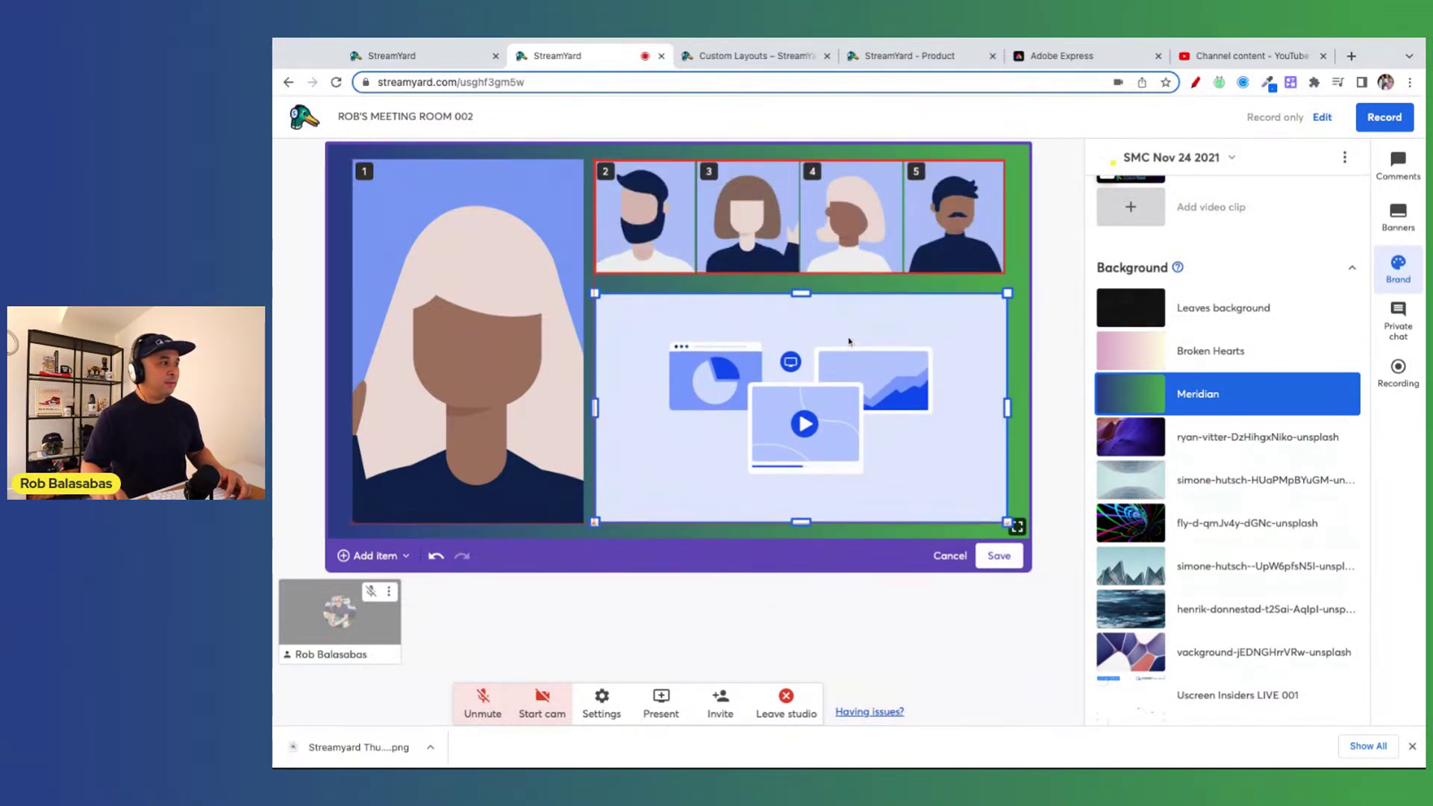
drag(848, 342, 769, 374)
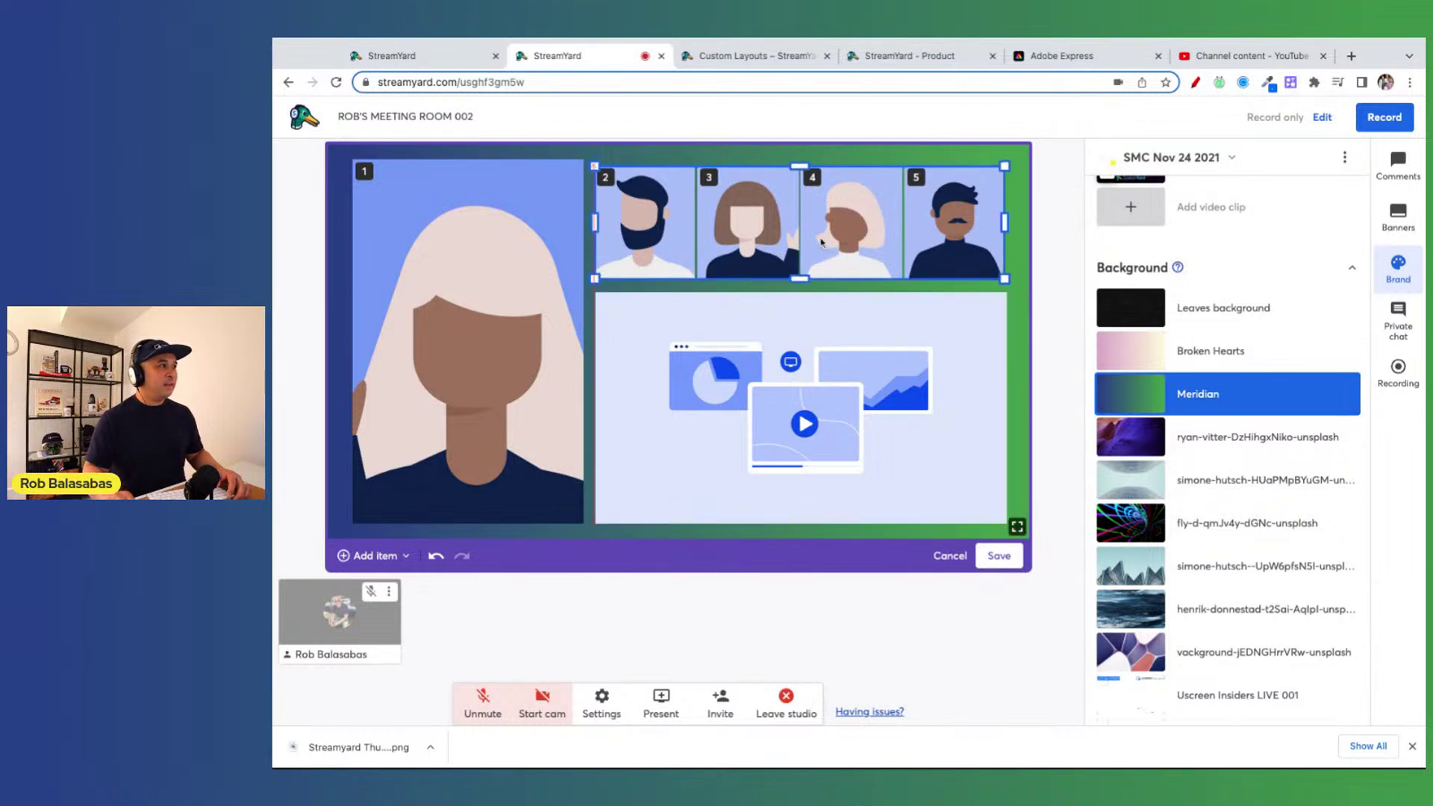
drag(426, 294, 424, 292)
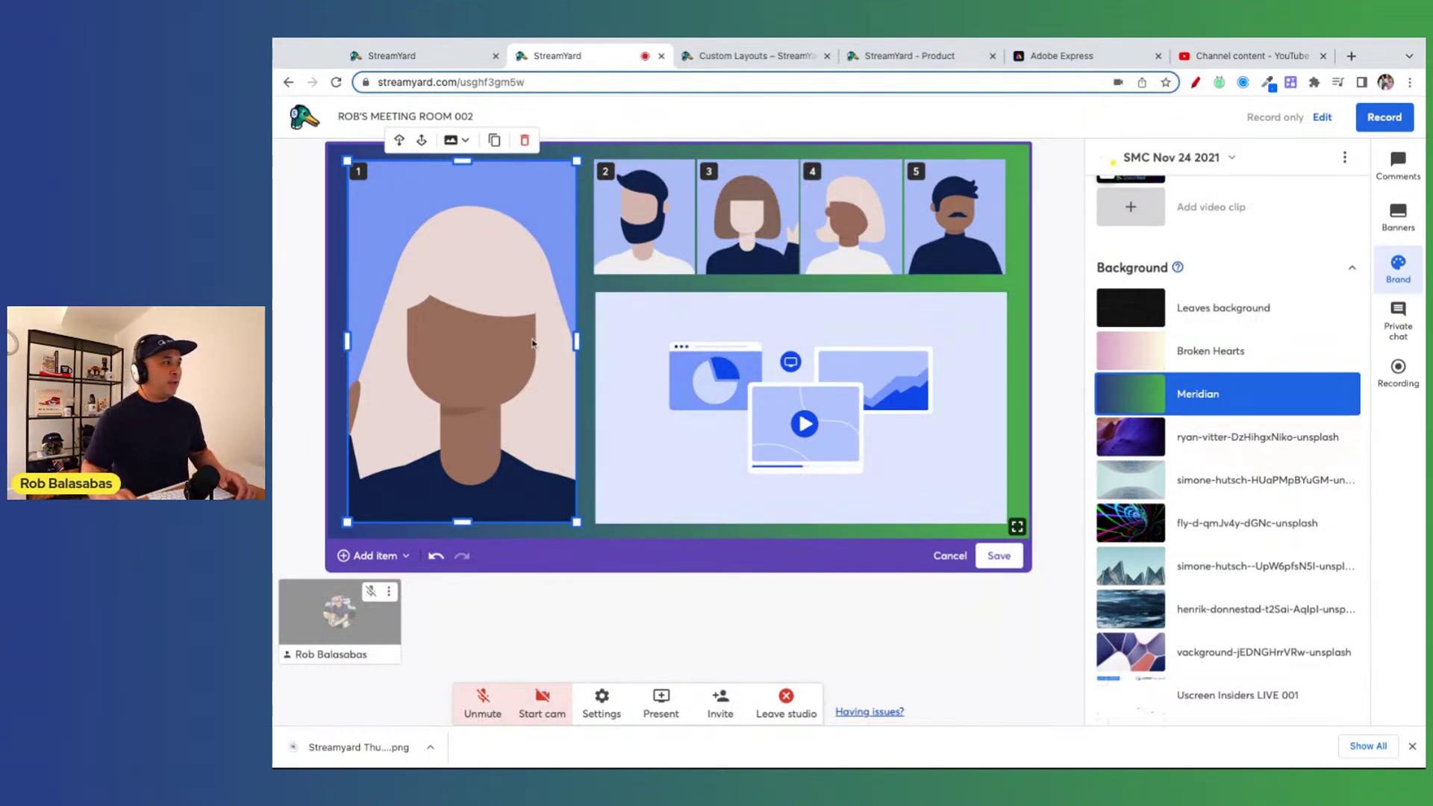
- Enlarge the screen share, bring speaker 1's tile in front of it, and shrink it to a small top-left box
drag(595, 293, 419, 195)
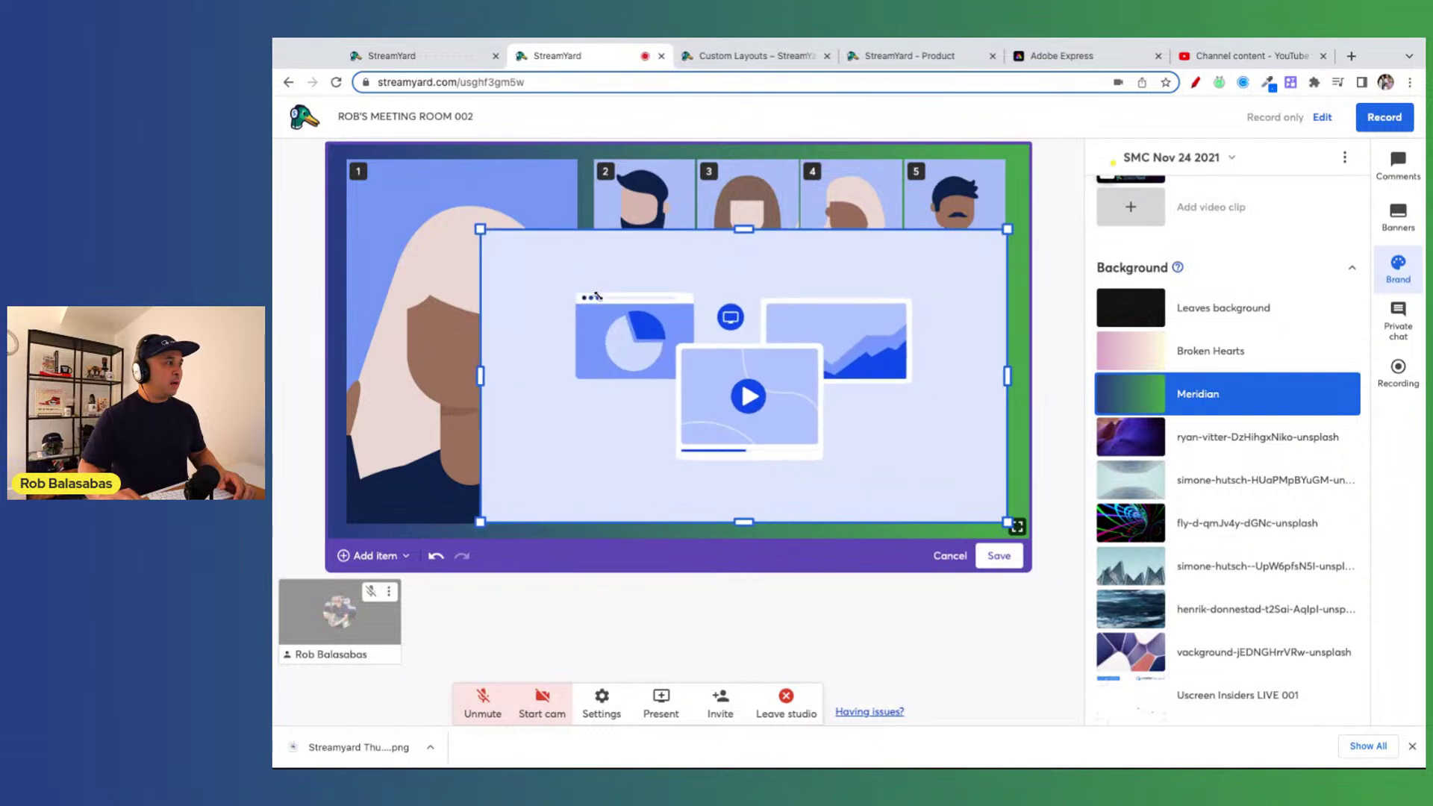
click(445, 277)
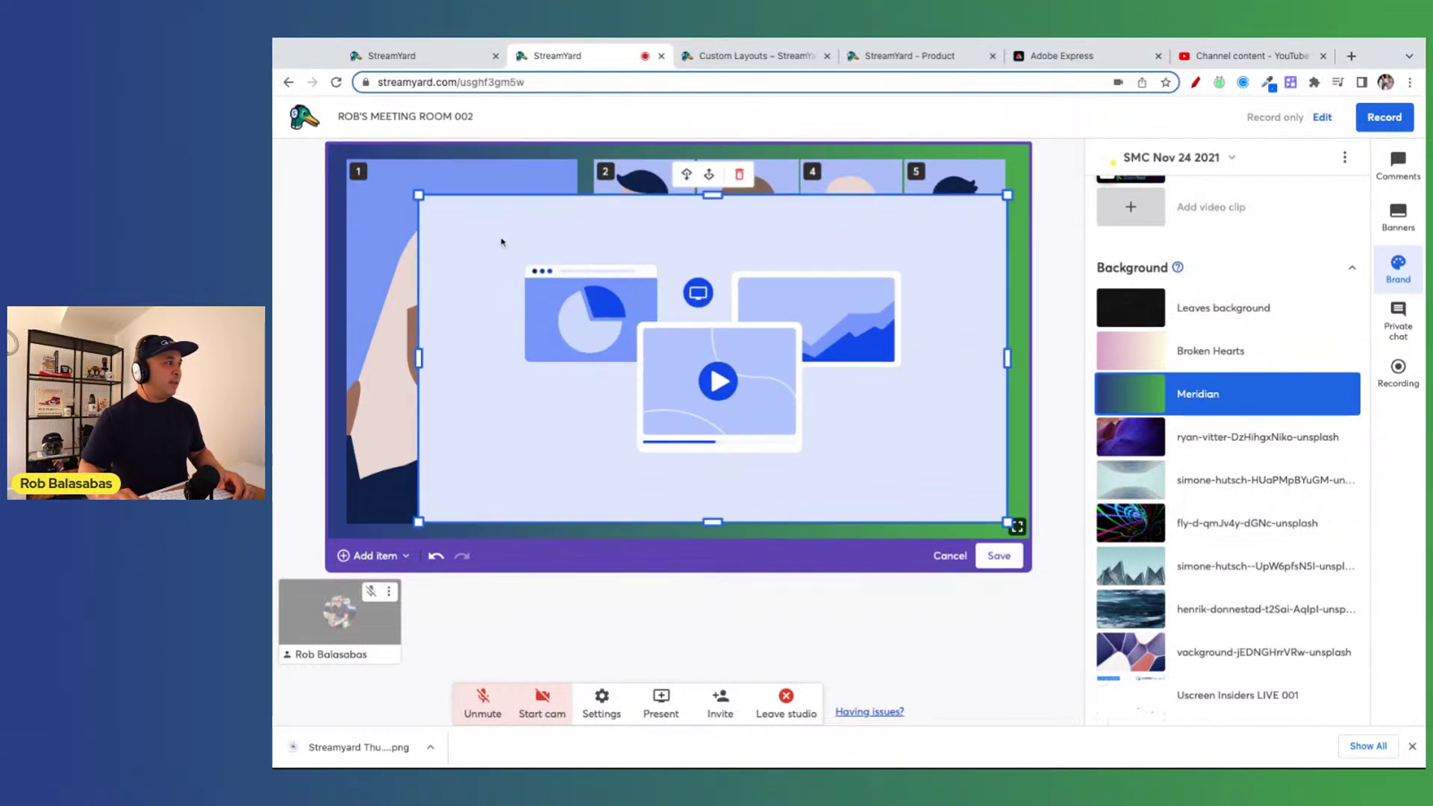
click(385, 177)
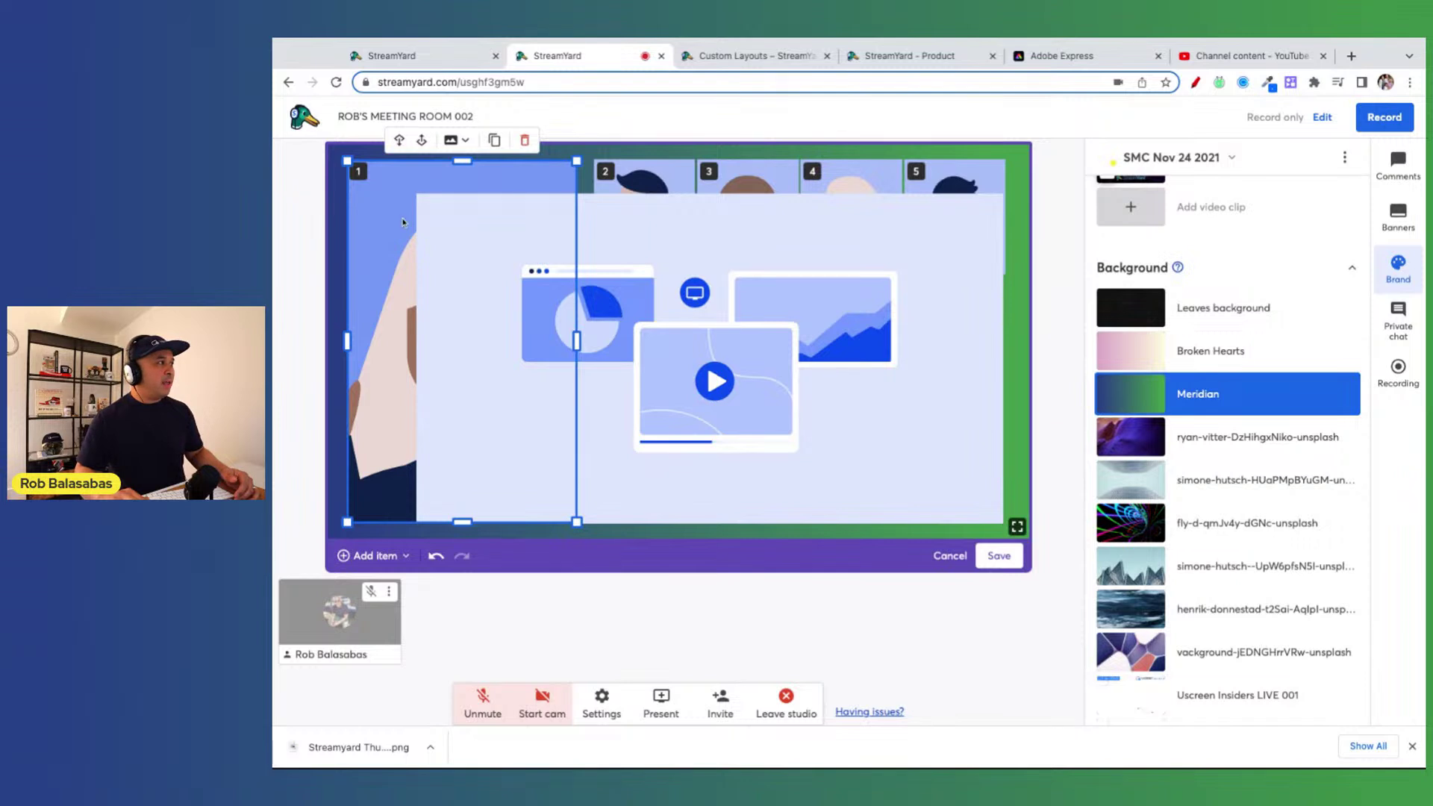
click(420, 141)
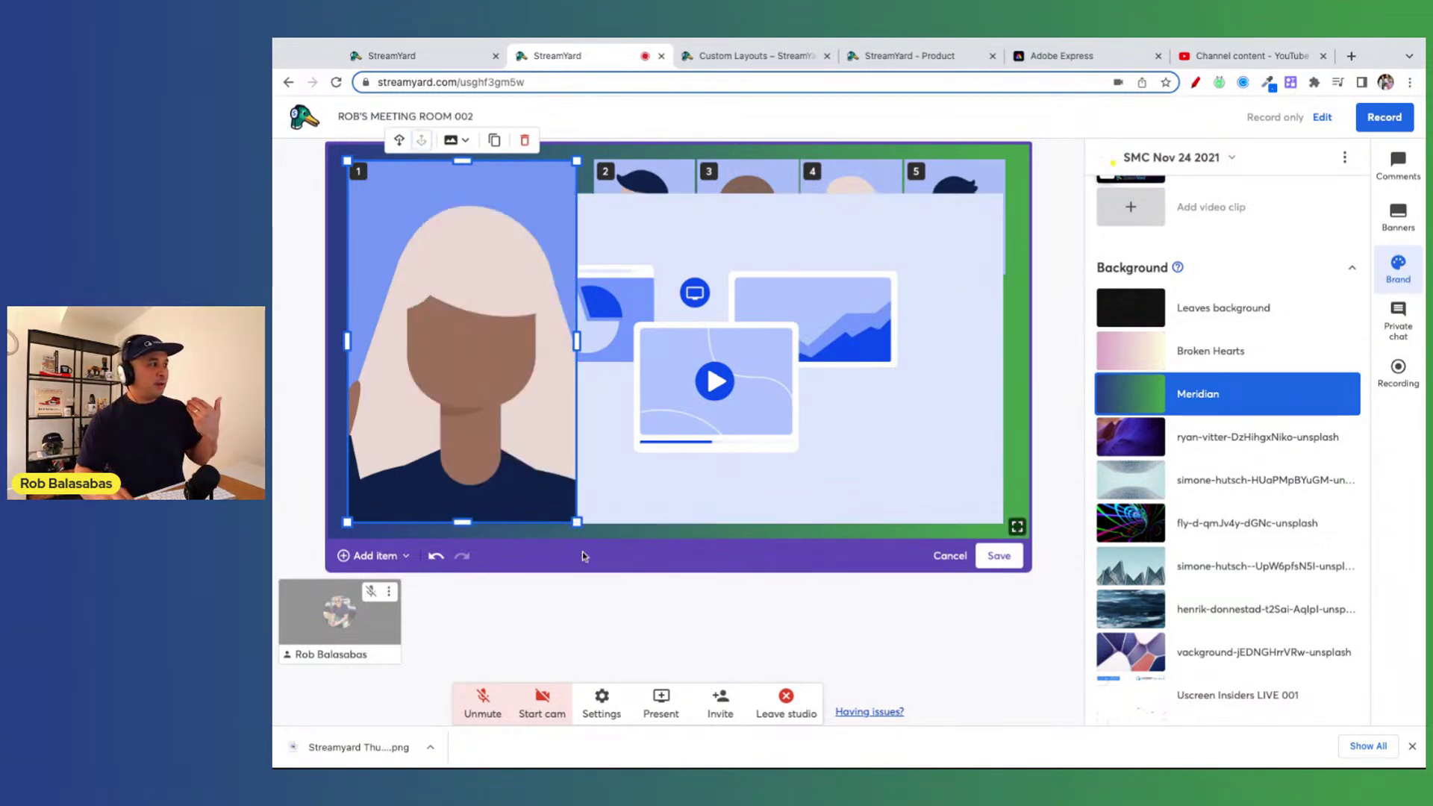
mouse_move(577, 521)
mouse_down()
mouse_move(468, 350)
mouse_move(488, 383)
mouse_up()
- Place the tiles 2–5 row at the top and fit the screen share beneath it toward the lower right
click(695, 175)
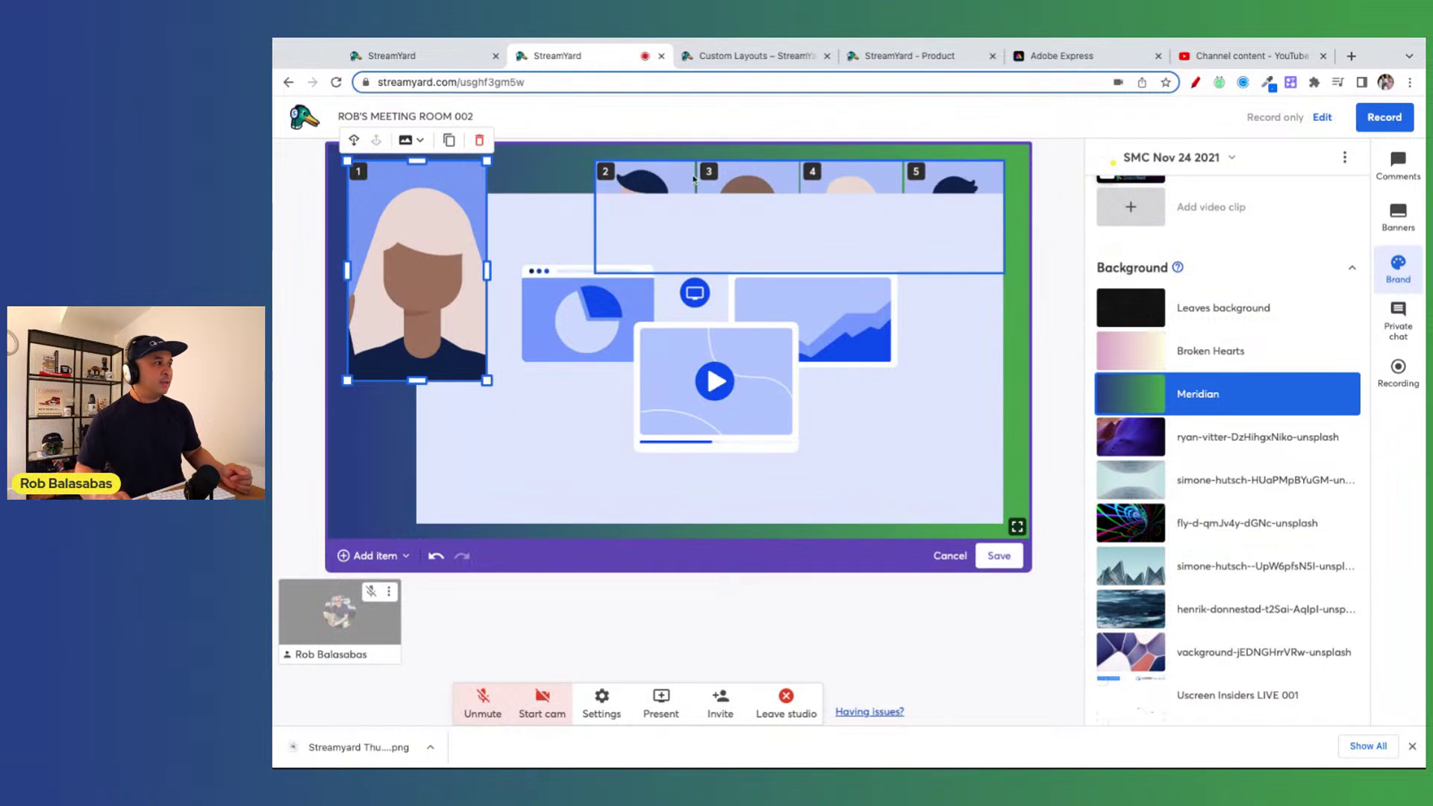
drag(694, 176, 694, 161)
click(568, 262)
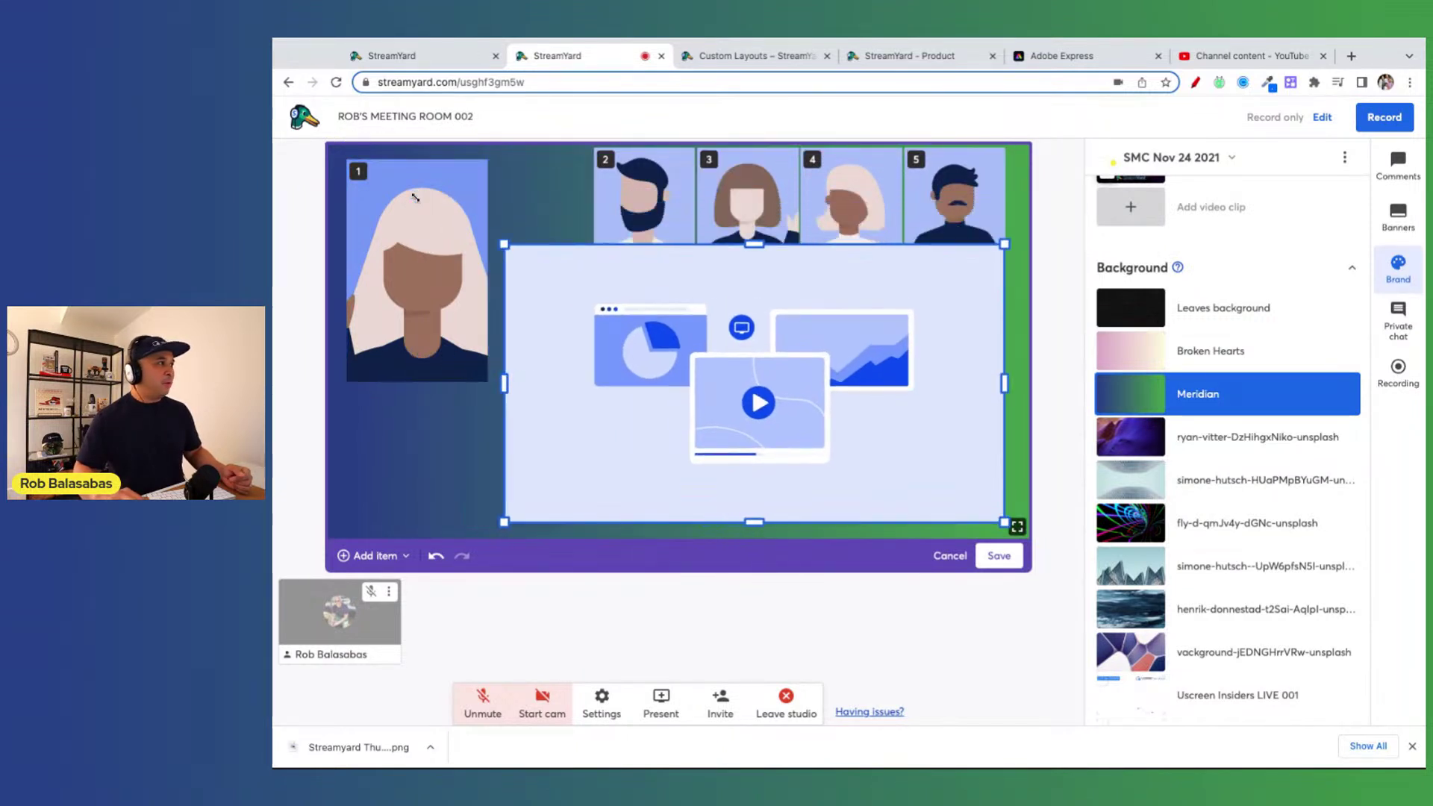
mouse_move(414, 195)
mouse_down()
mouse_move(561, 311)
mouse_move(546, 312)
mouse_up()
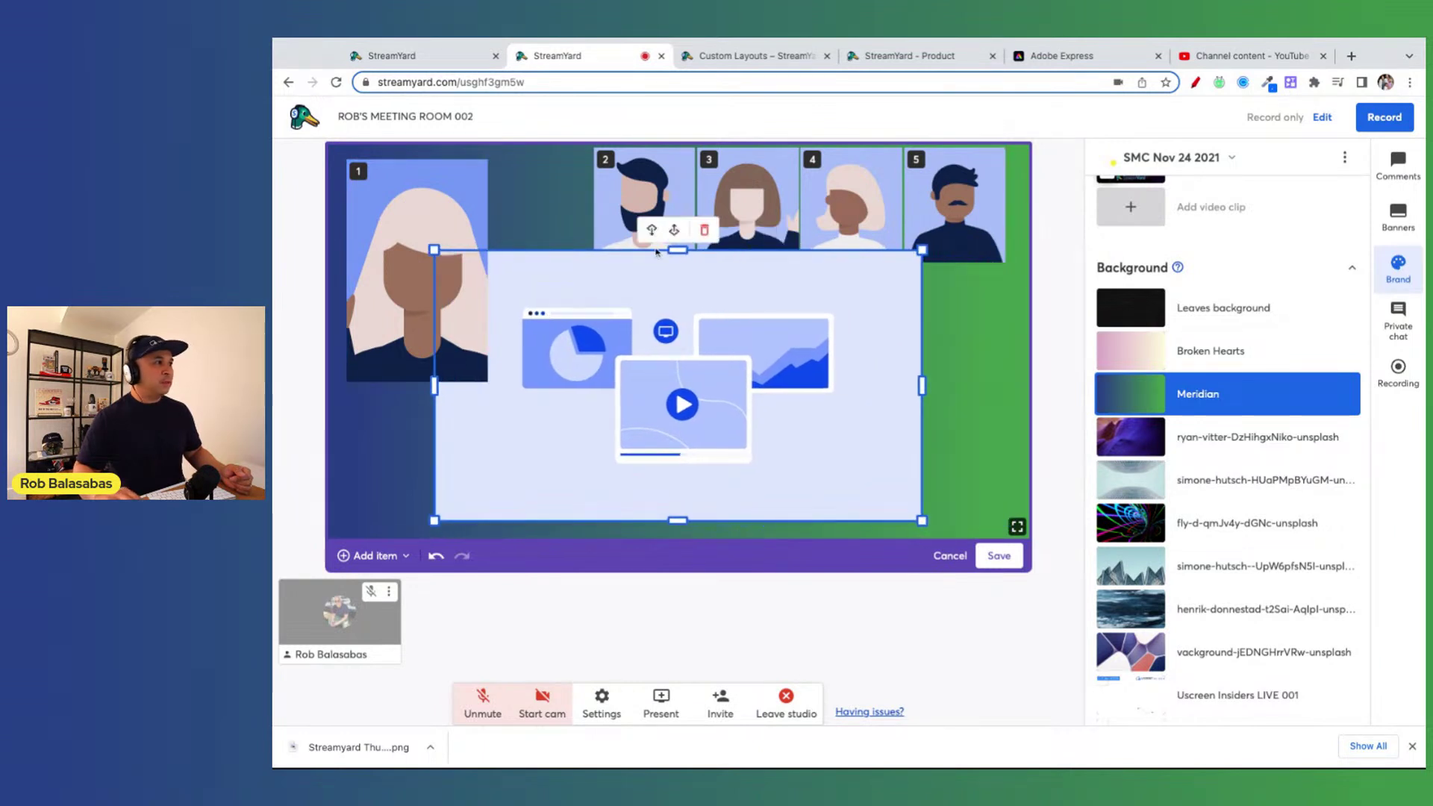
drag(699, 204, 703, 214)
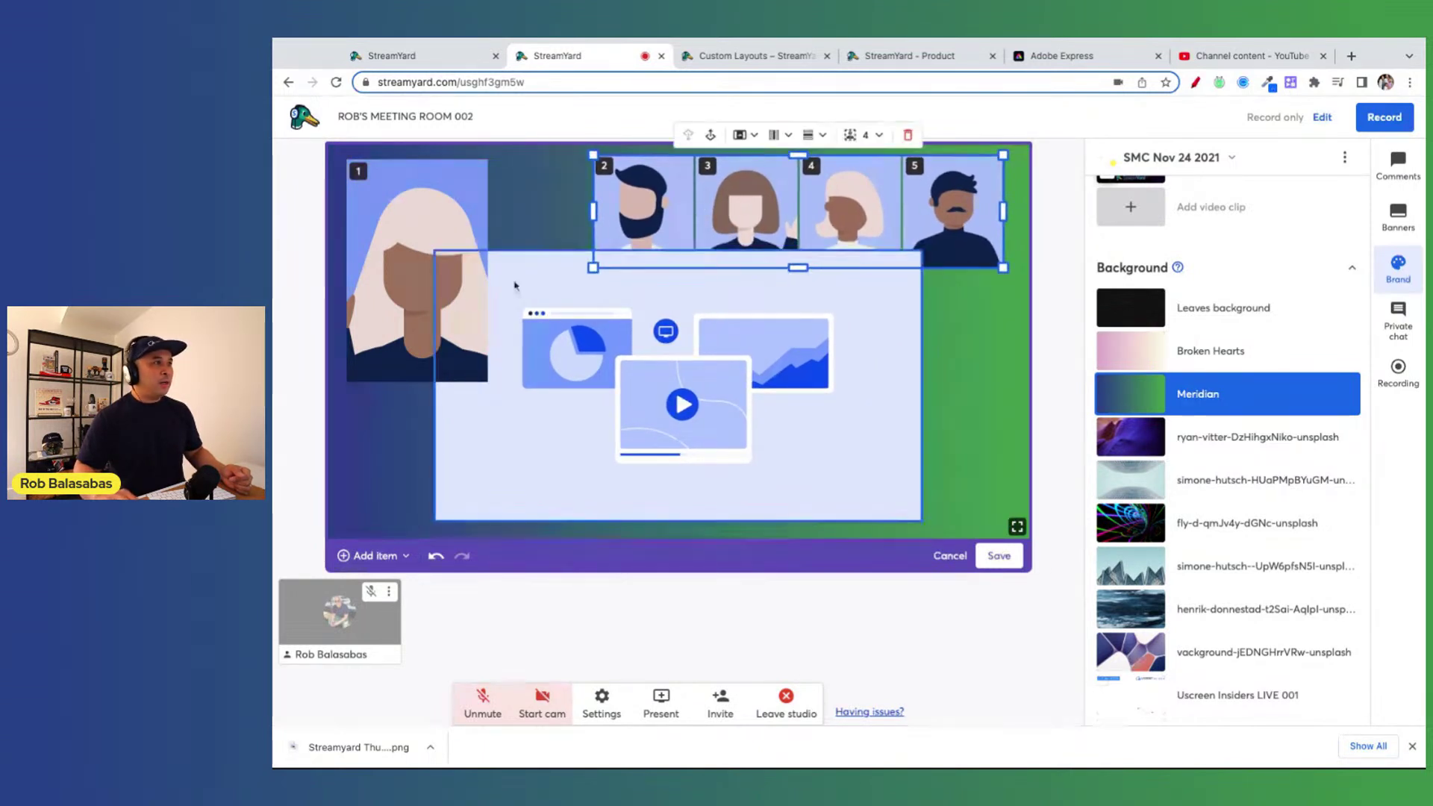
drag(544, 324, 624, 328)
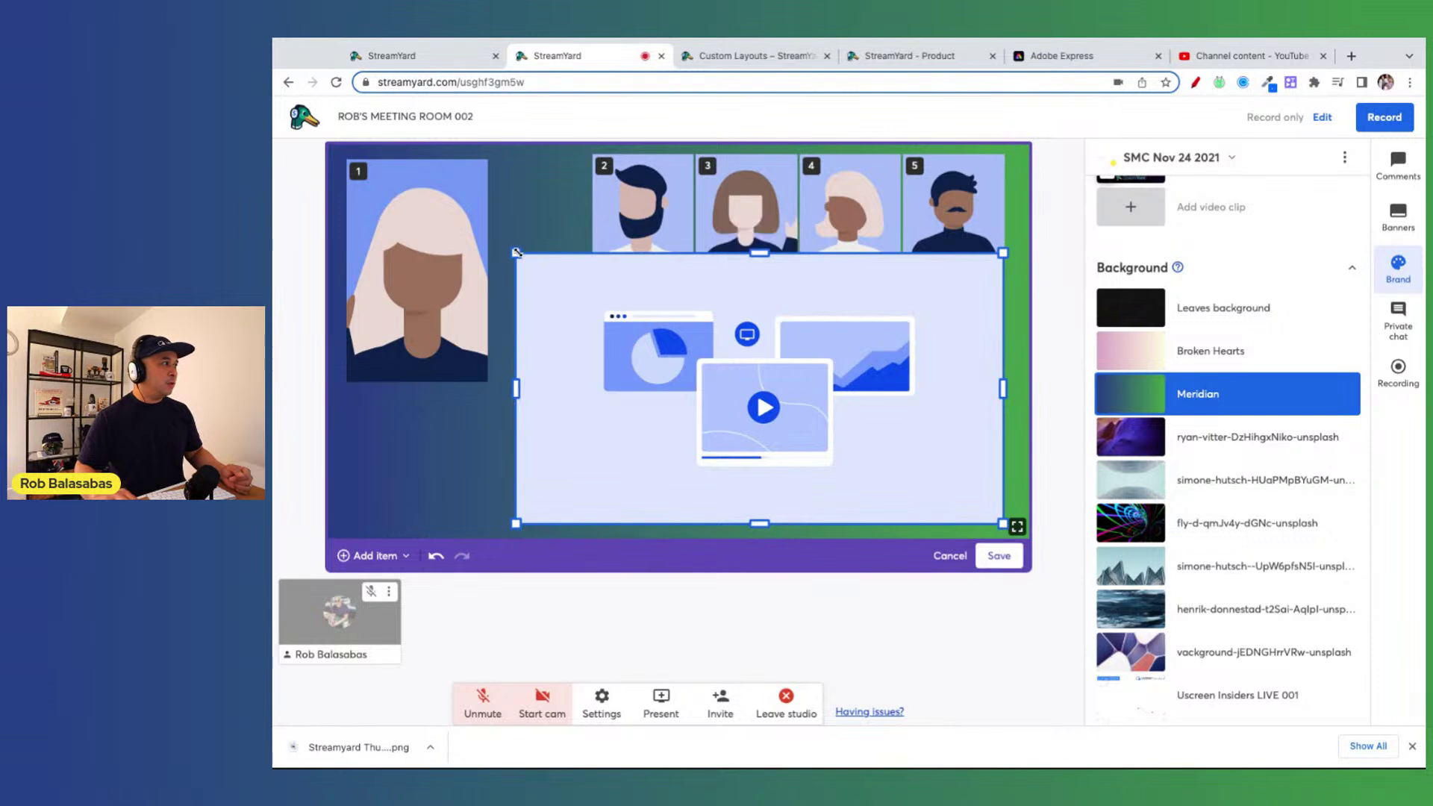
drag(516, 254, 585, 292)
- Enlarge speaker 1's tile to fill the left side and fit the tiles 2–5 row to the top right
click(506, 440)
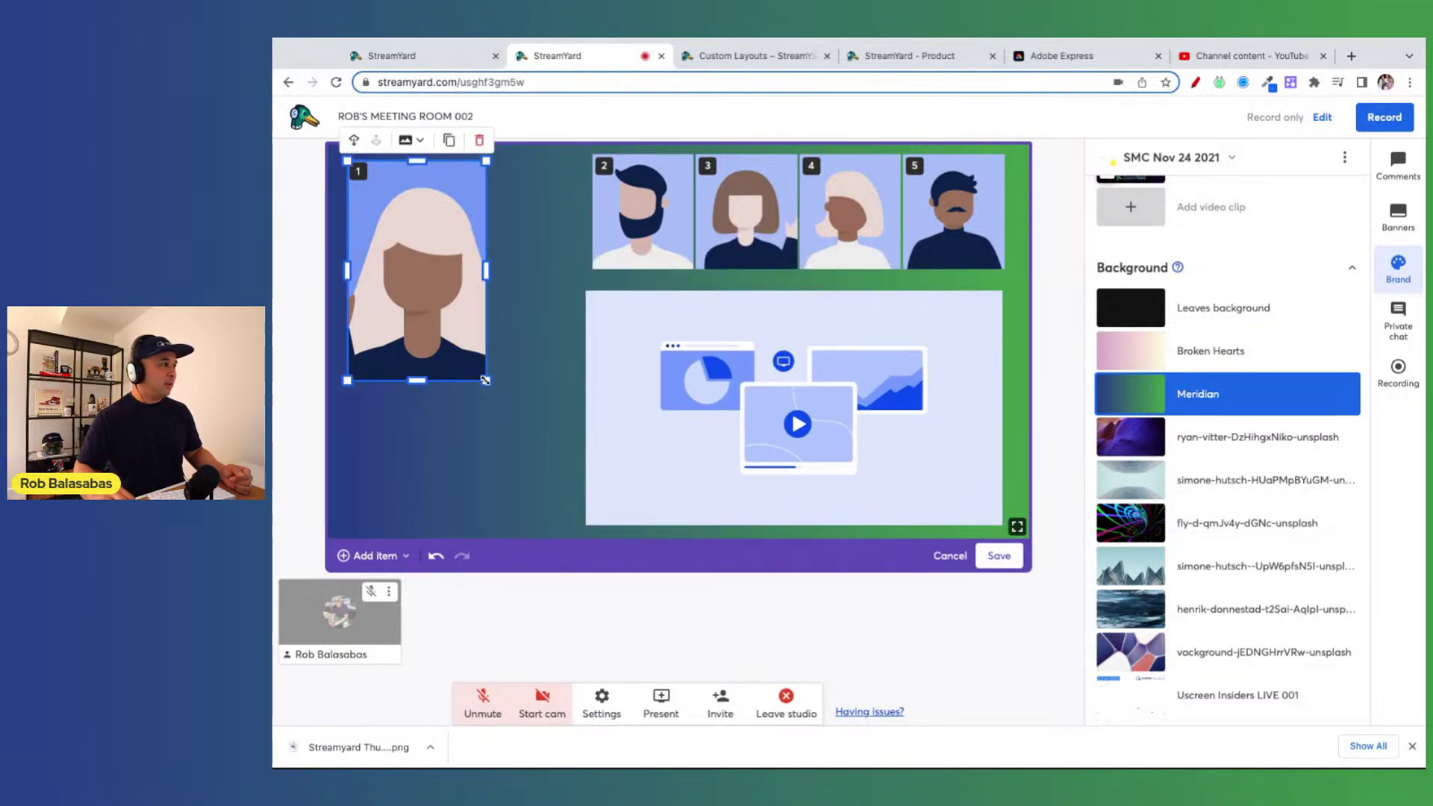
drag(485, 381, 642, 528)
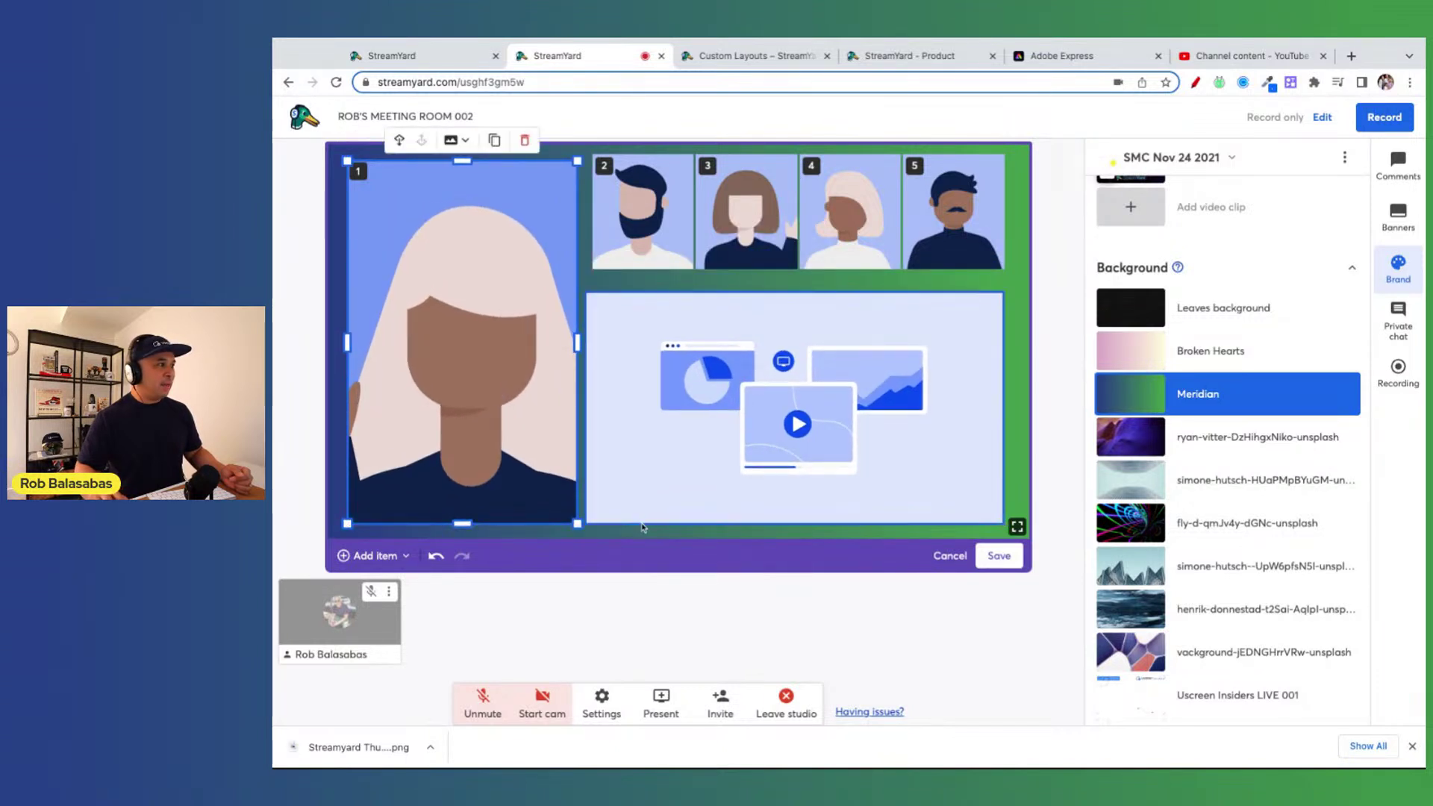
click(803, 381)
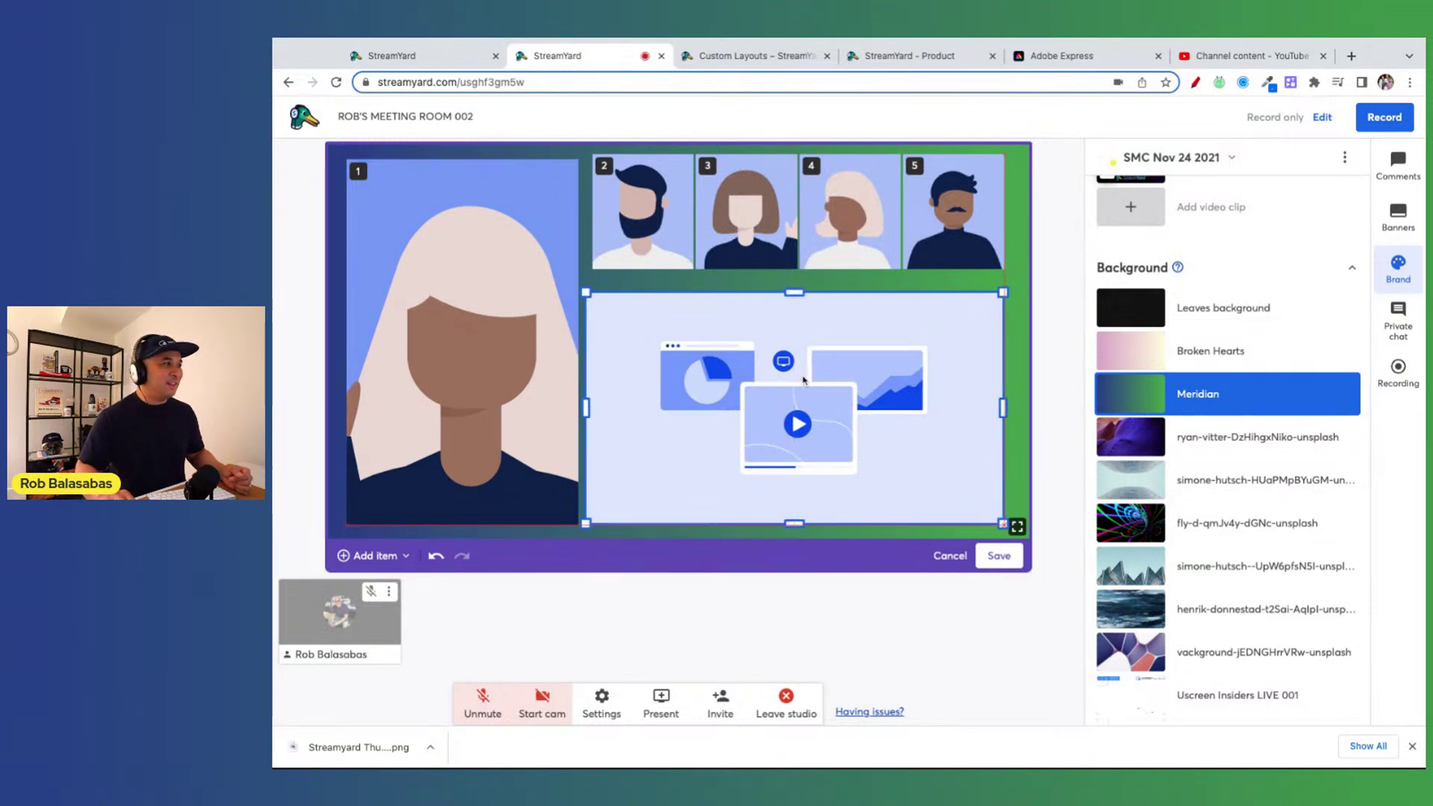
click(850, 222)
drag(593, 267, 584, 275)
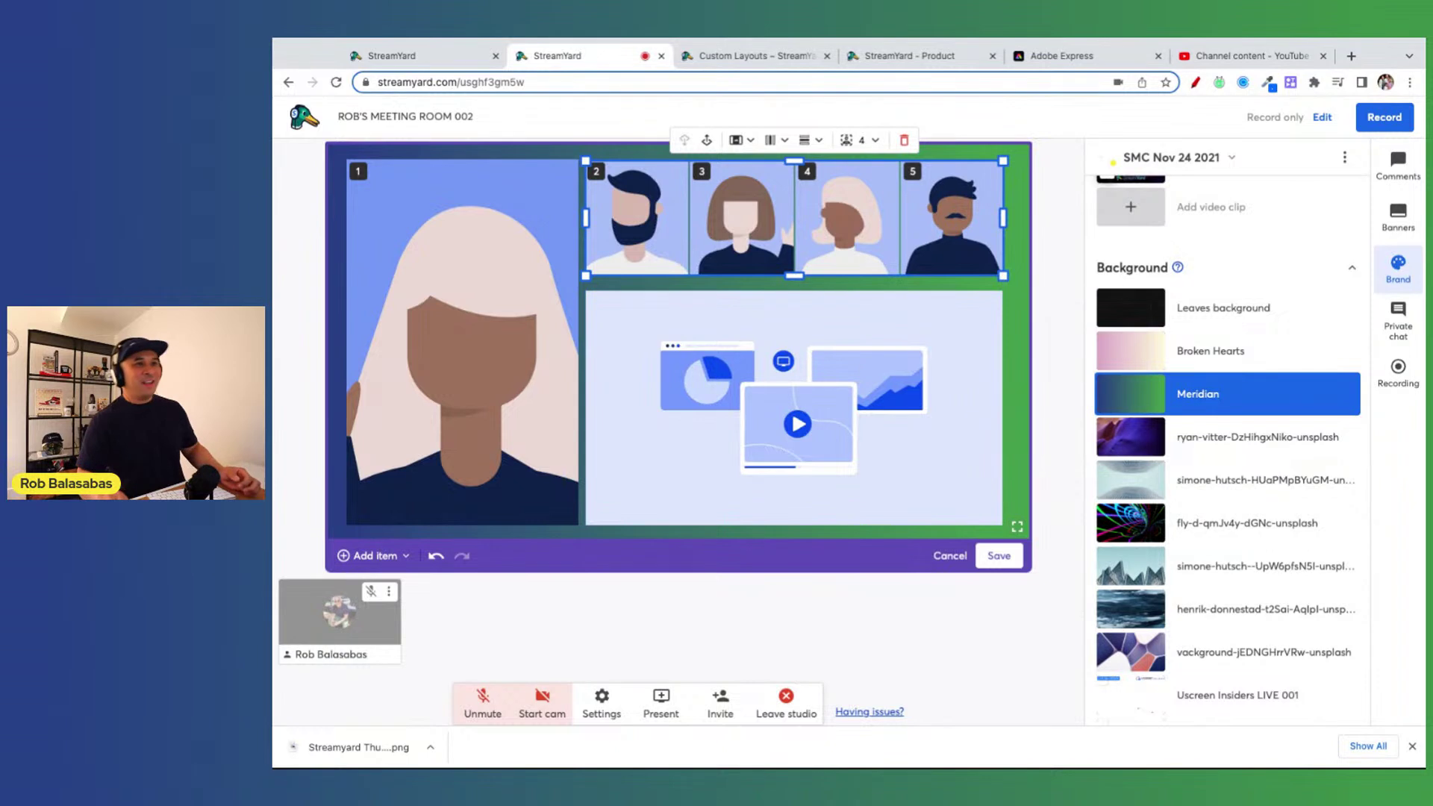
- Fit the screen share under the tiles row to fill the lower right, leaving speaker 1 tall on the left
click(819, 369)
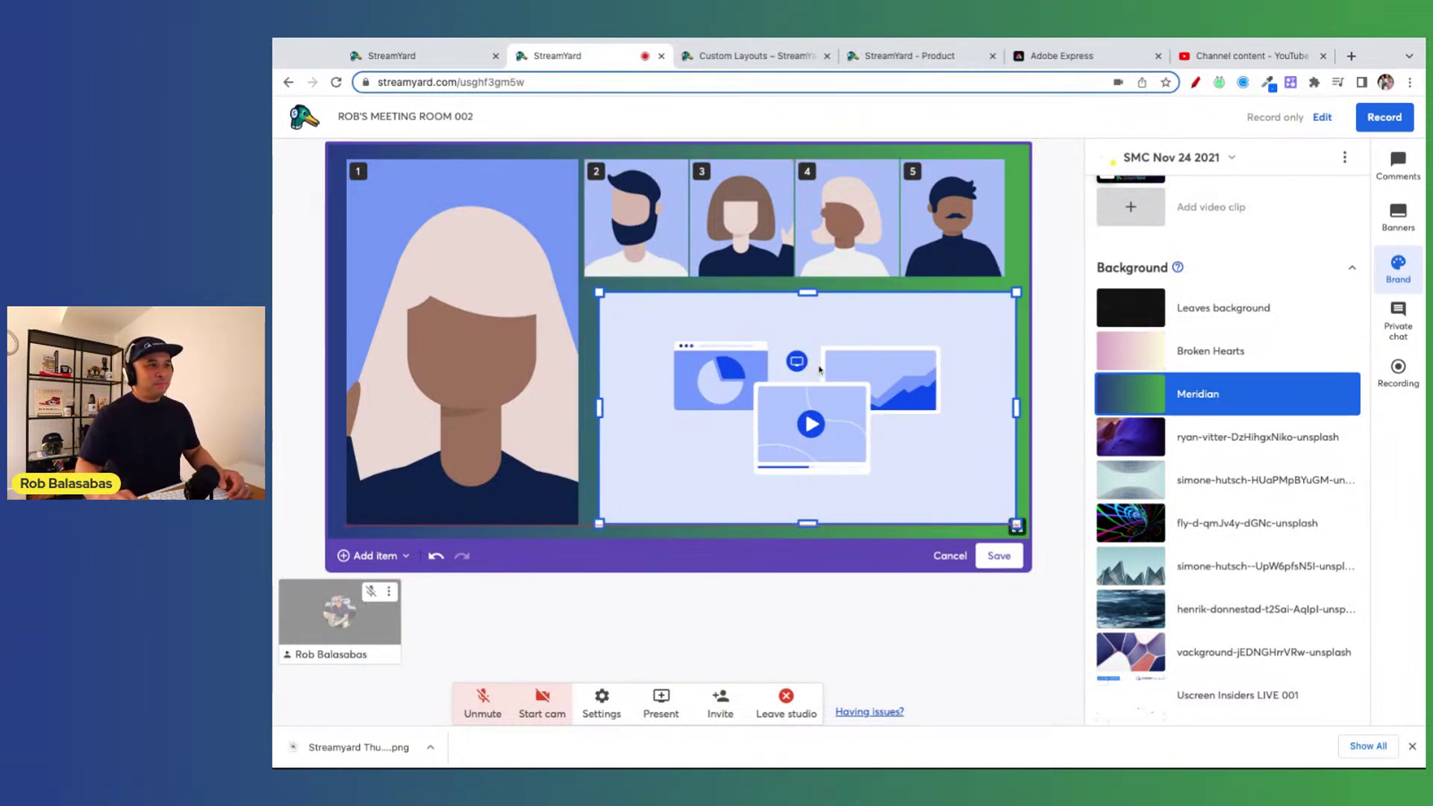
drag(819, 370, 806, 370)
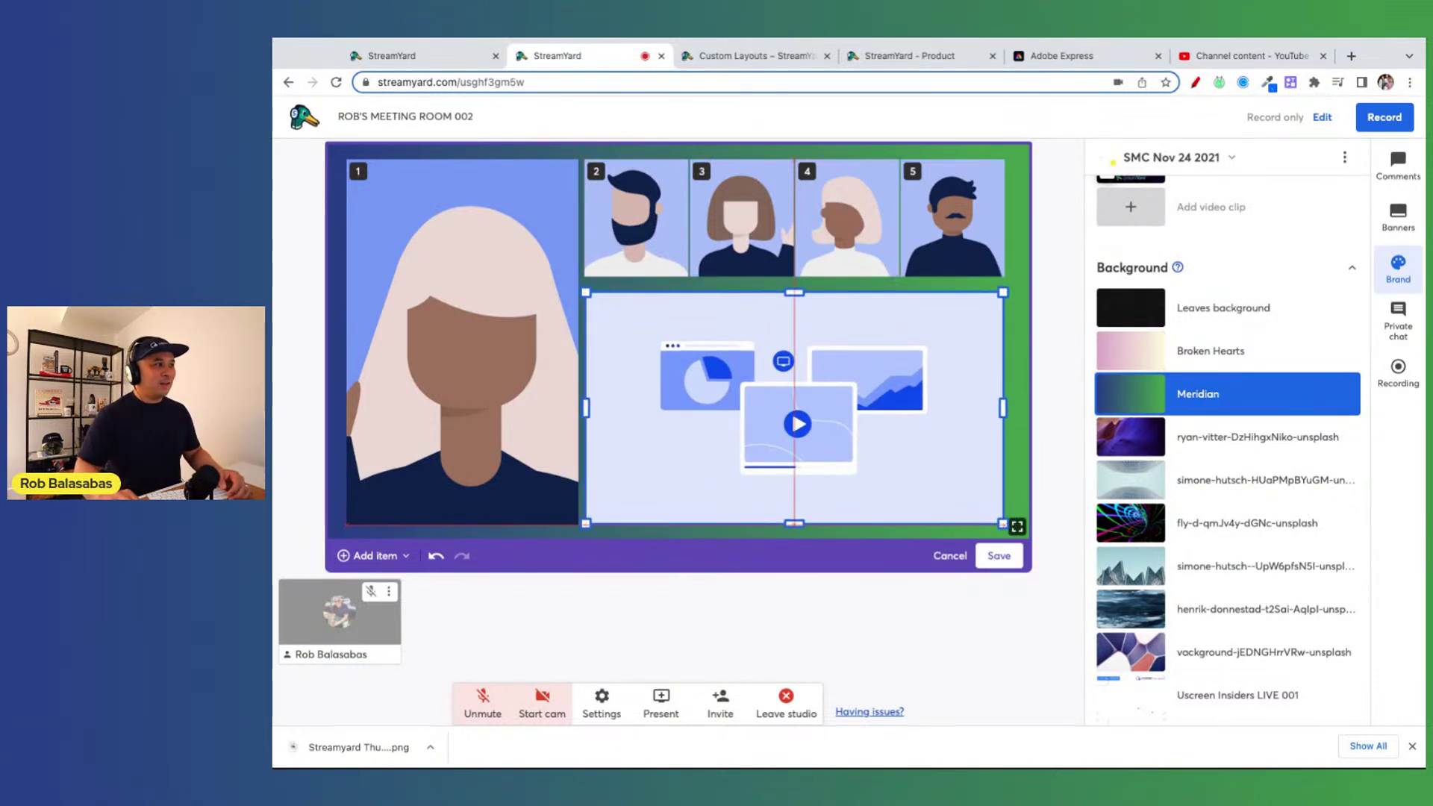
drag(1002, 294, 1003, 293)
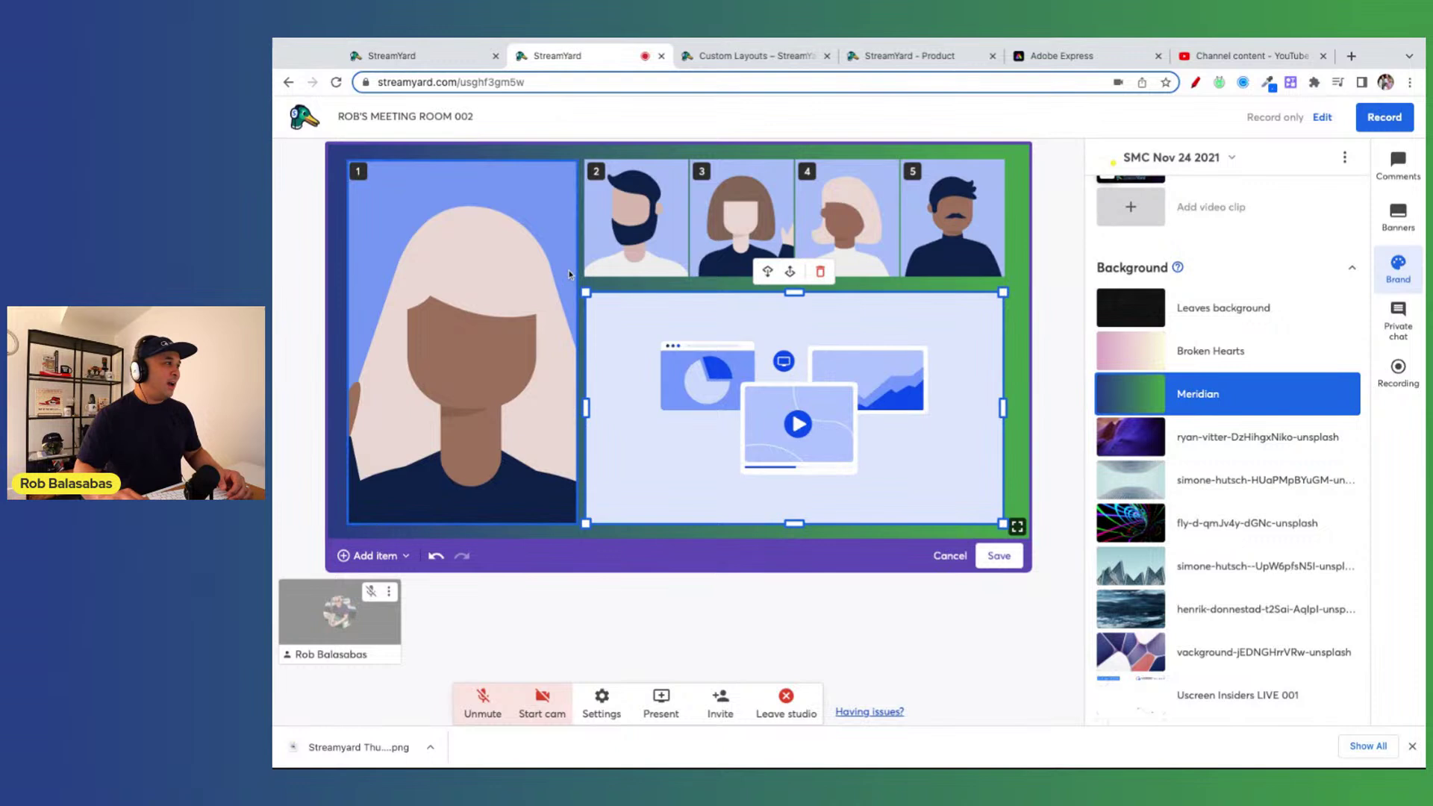
click(548, 292)
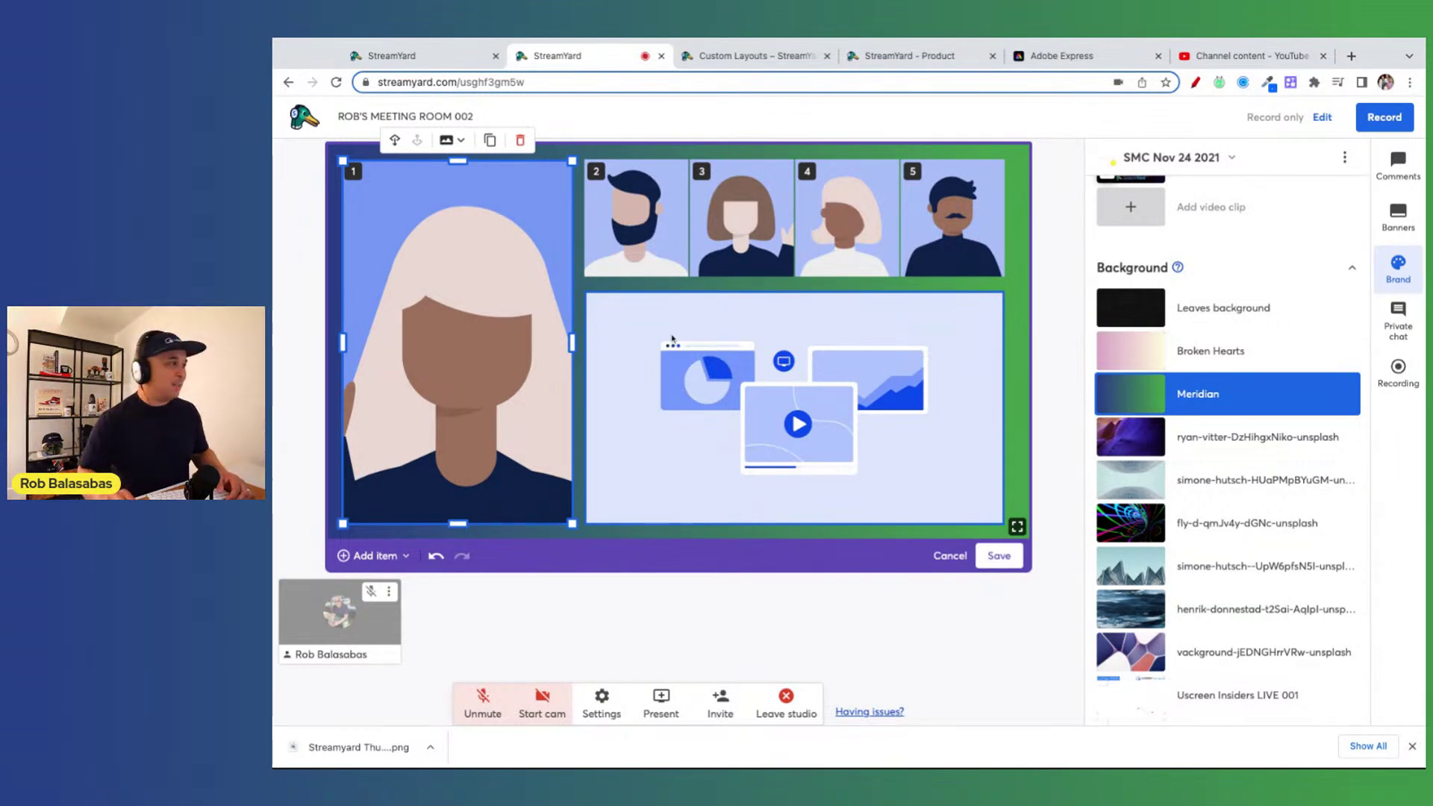
click(608, 331)
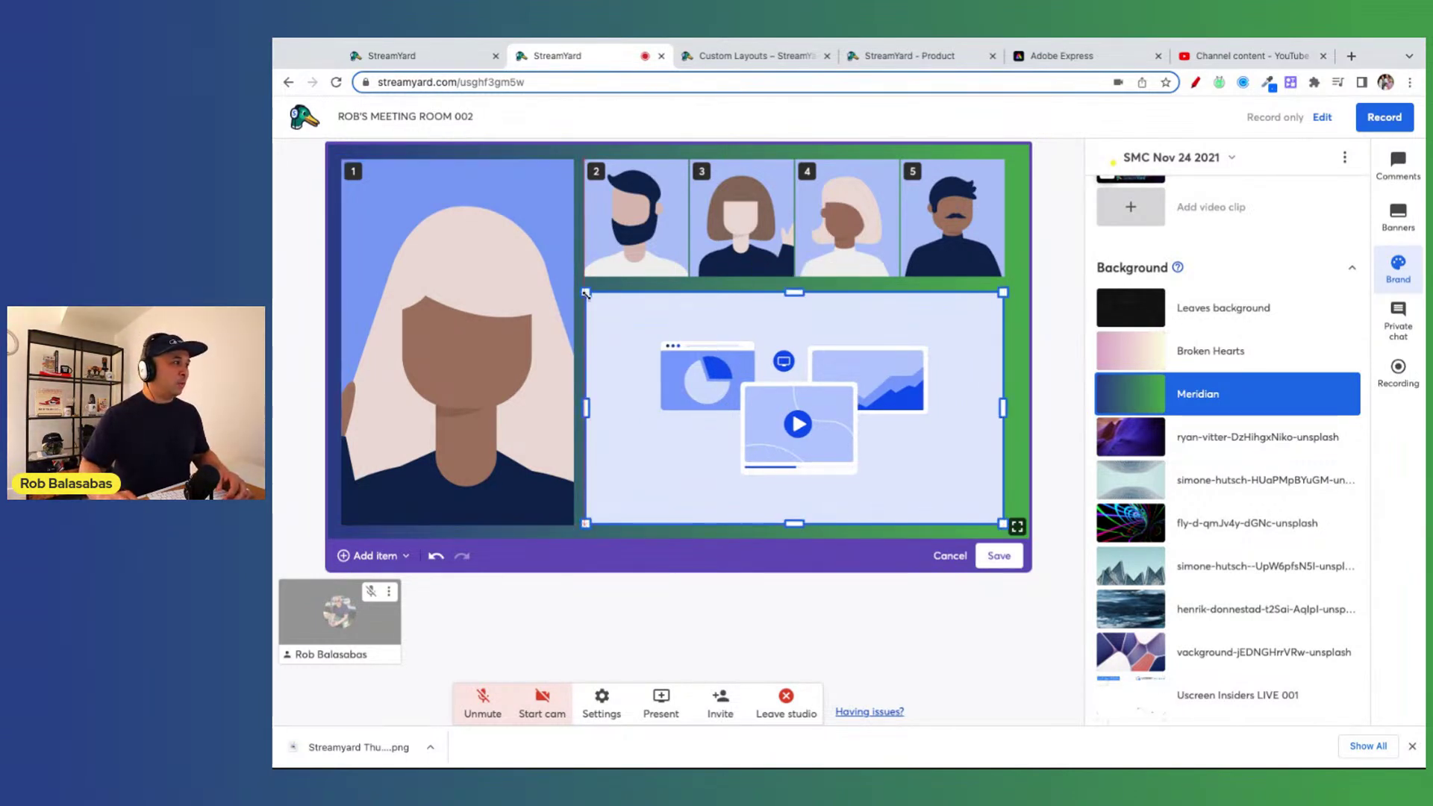
drag(587, 293, 584, 296)
click(504, 300)
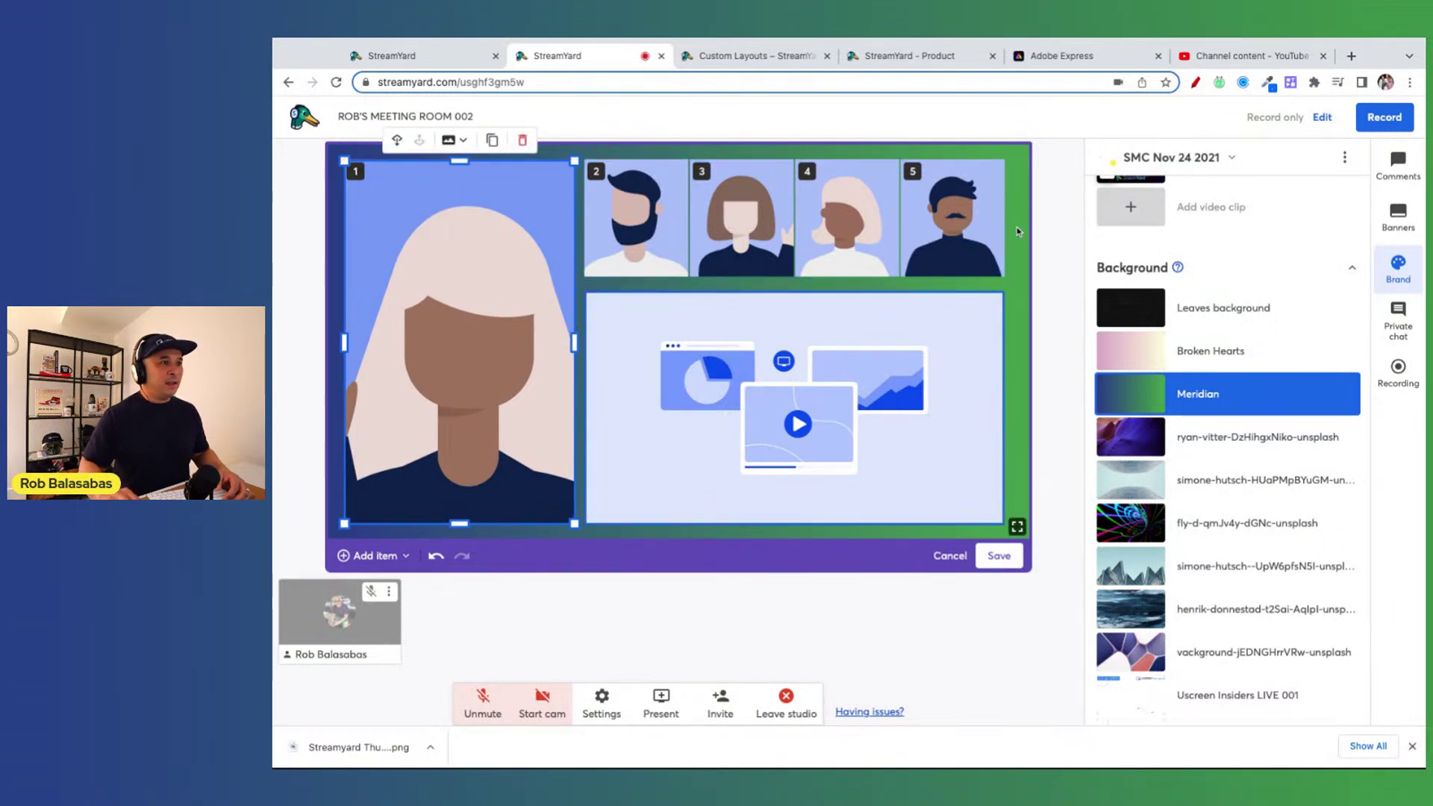
click(983, 212)
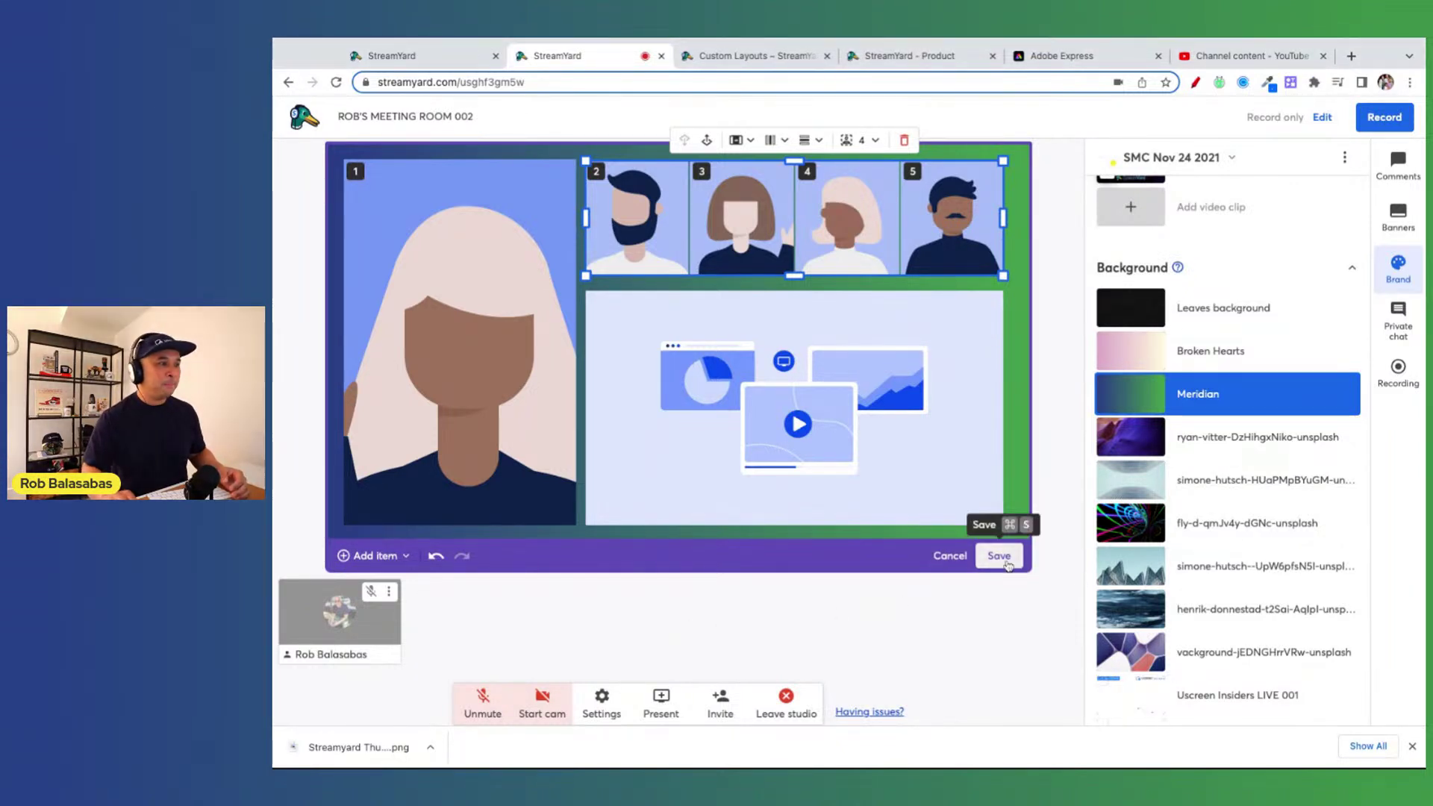
- Save the arrangement as the new layout 'Custom layout 2' and return to the Meridian stage
click(1000, 557)
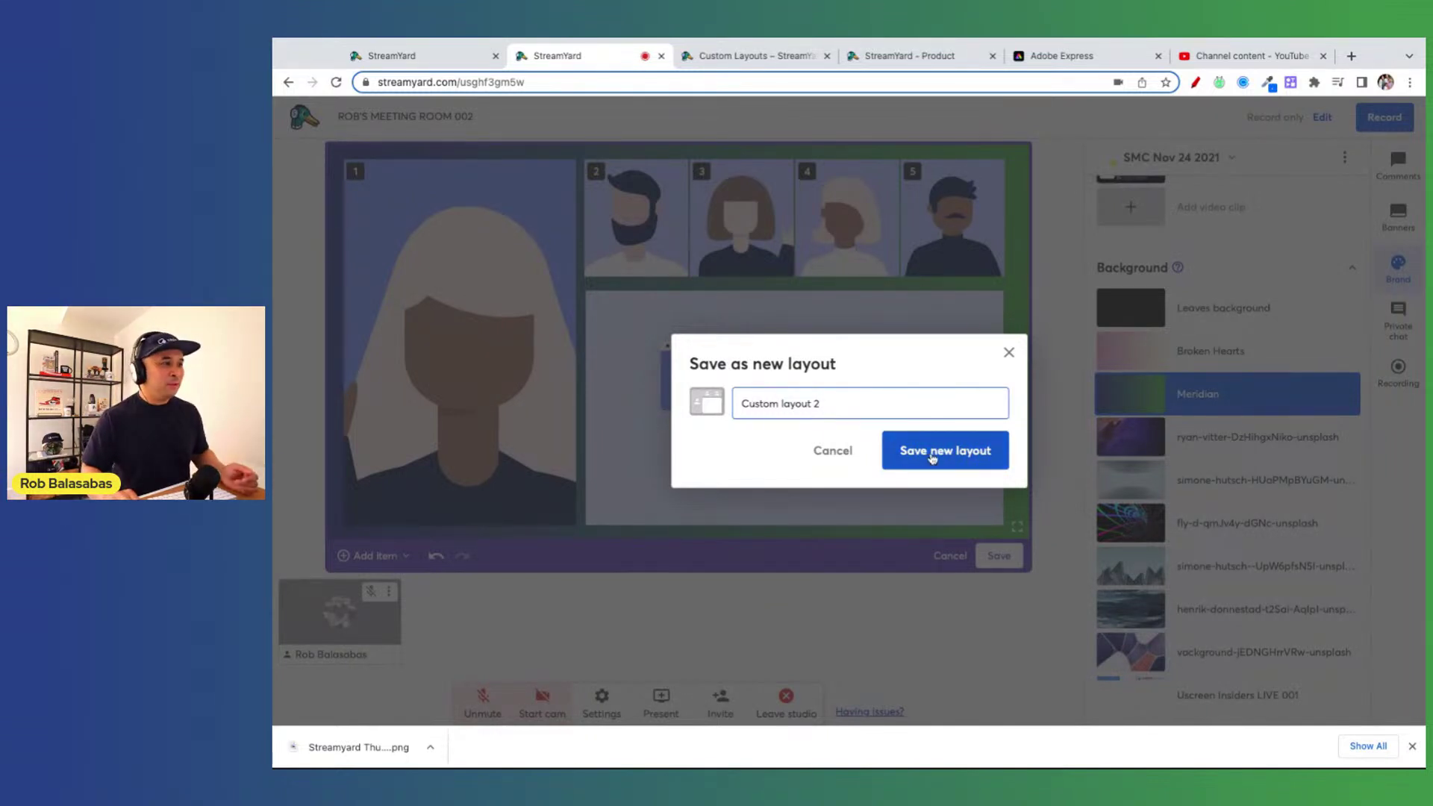
click(932, 456)
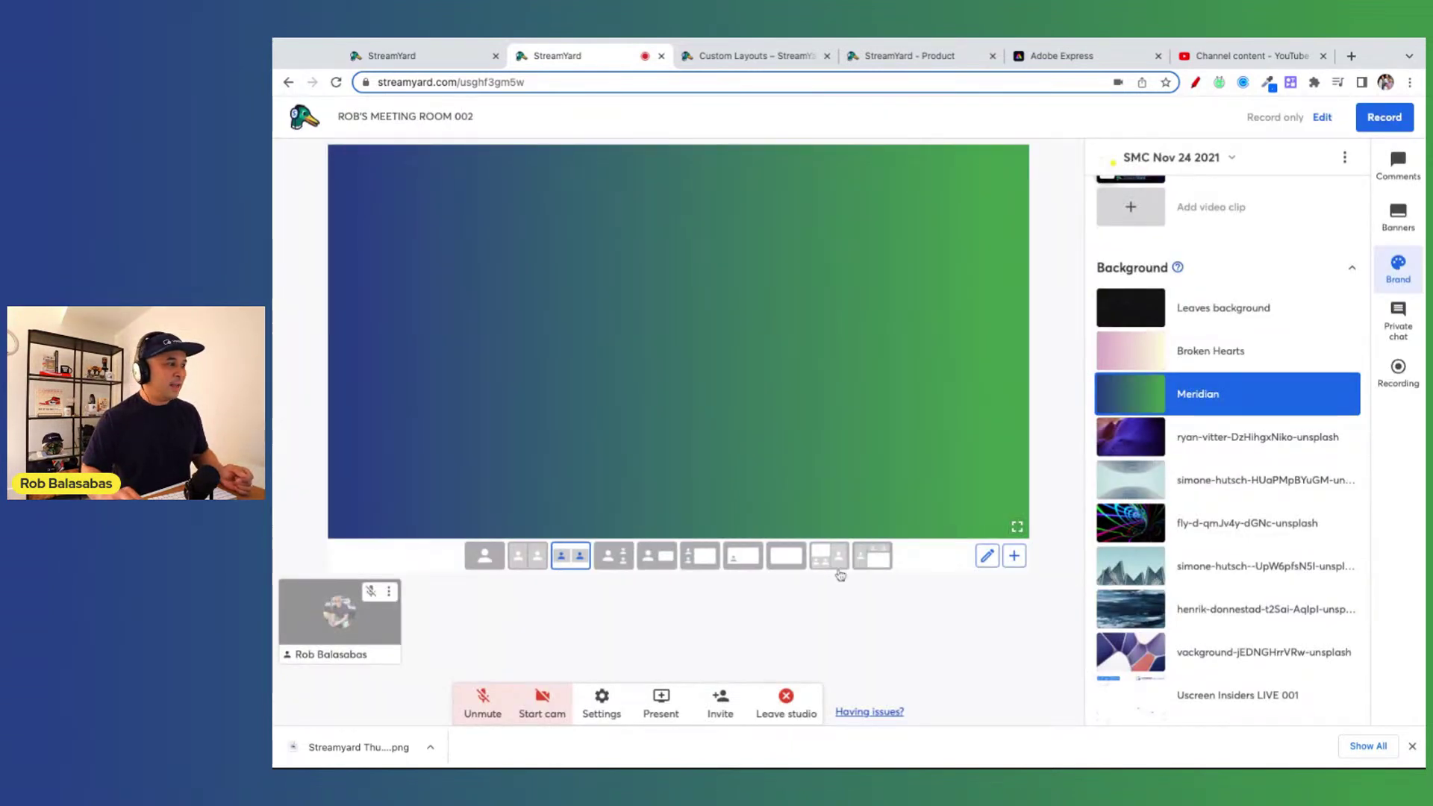
- Mark the built-in and custom layouts in the layout bar with red-pen annotations, then clear them
click(1243, 83)
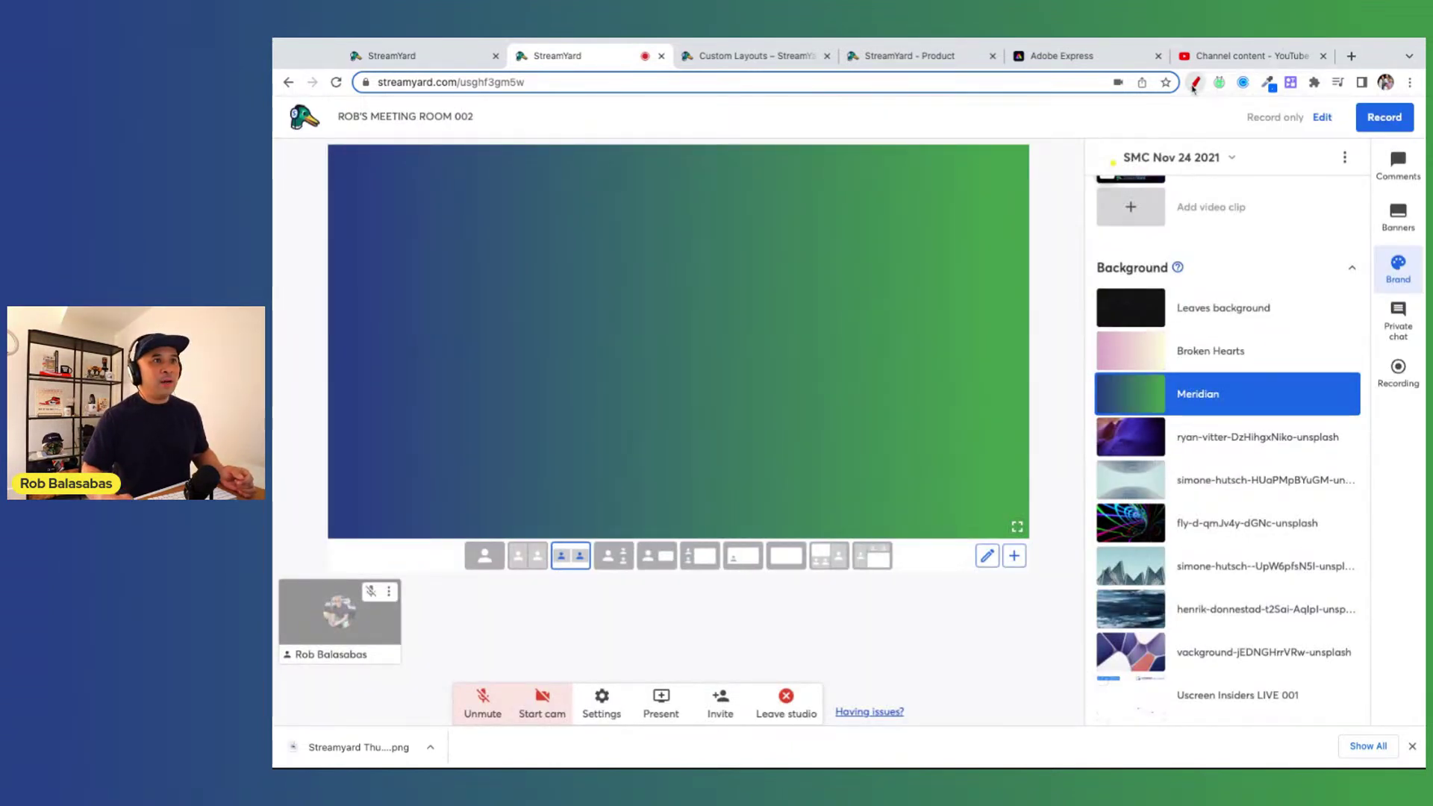
mouse_move(806, 533)
mouse_down()
mouse_move(554, 584)
mouse_move(766, 582)
mouse_up()
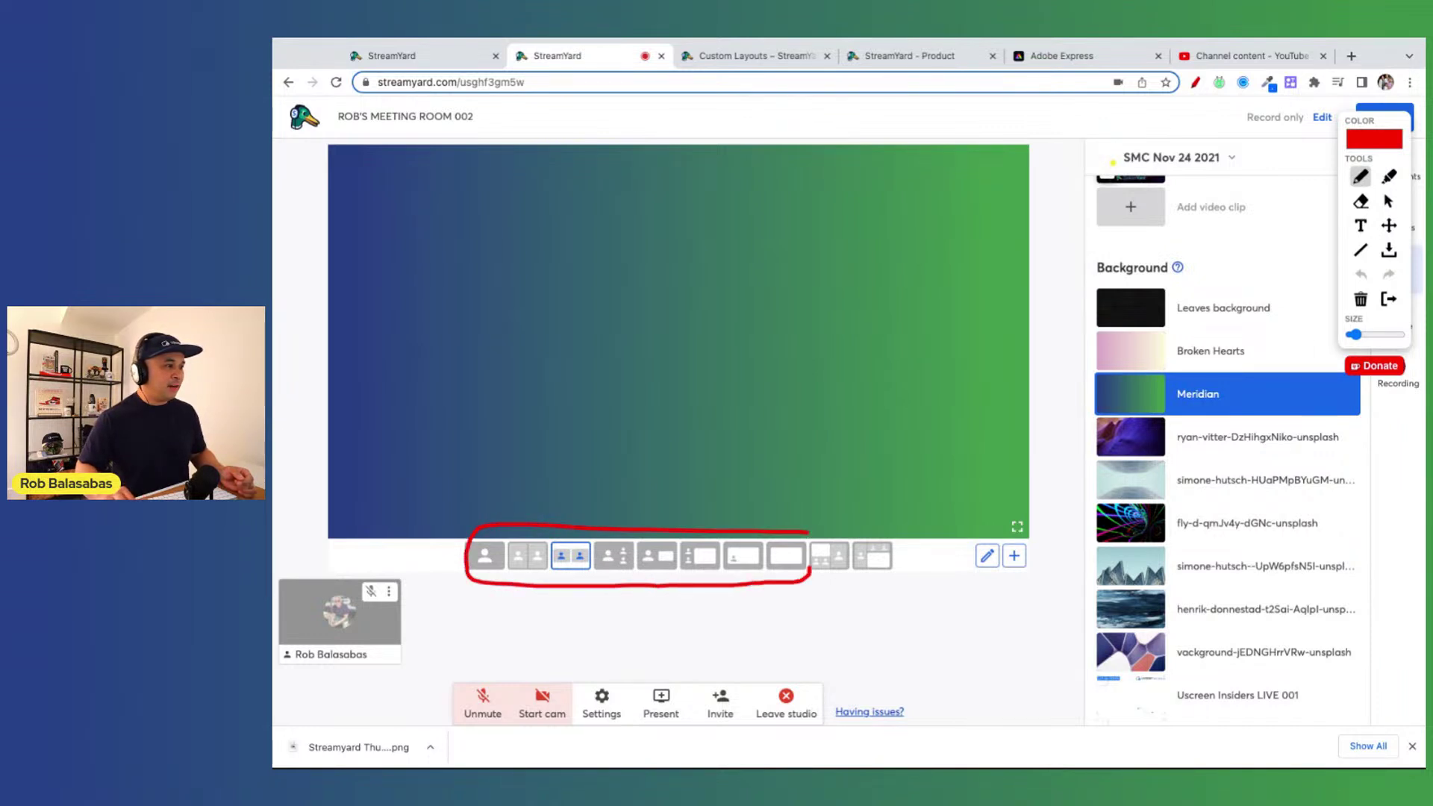
mouse_move(678, 654)
mouse_down()
mouse_move(678, 594)
mouse_move(667, 611)
mouse_move(691, 611)
mouse_up()
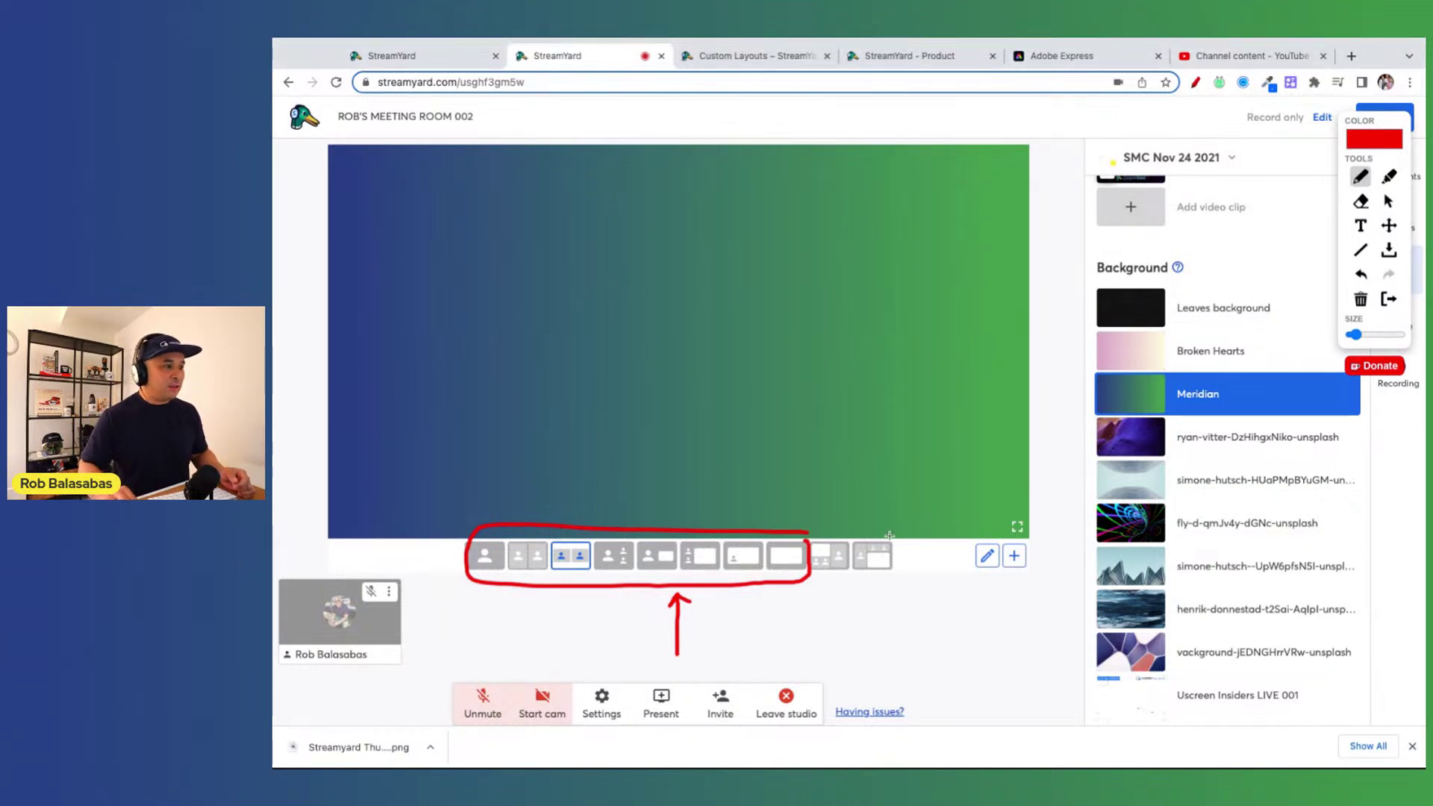
mouse_move(834, 530)
mouse_down()
mouse_move(907, 529)
mouse_move(807, 580)
mouse_up()
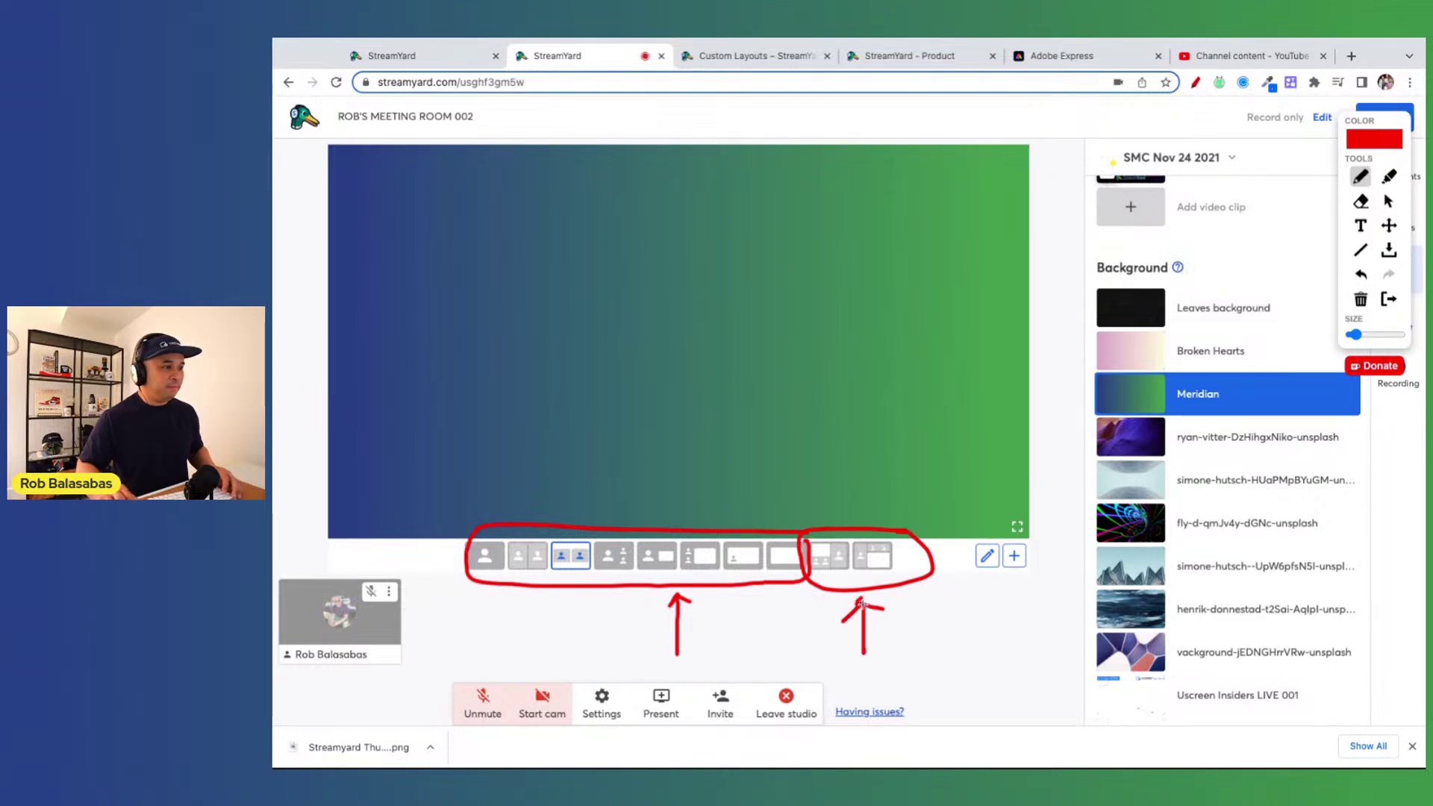
key(Escape)
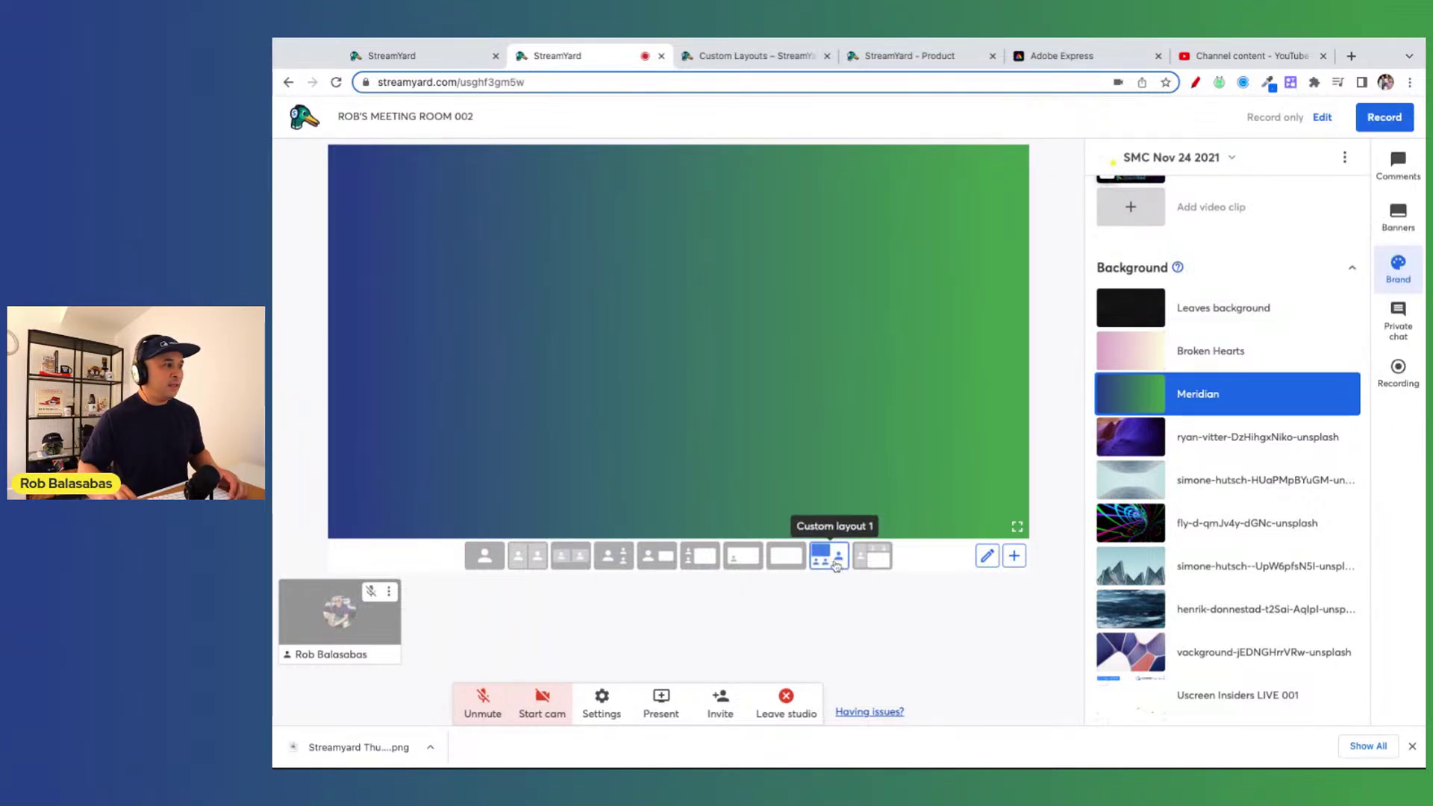
- Switch the stage to Custom layout 1 and point out the studio settings button with an annotation
click(871, 556)
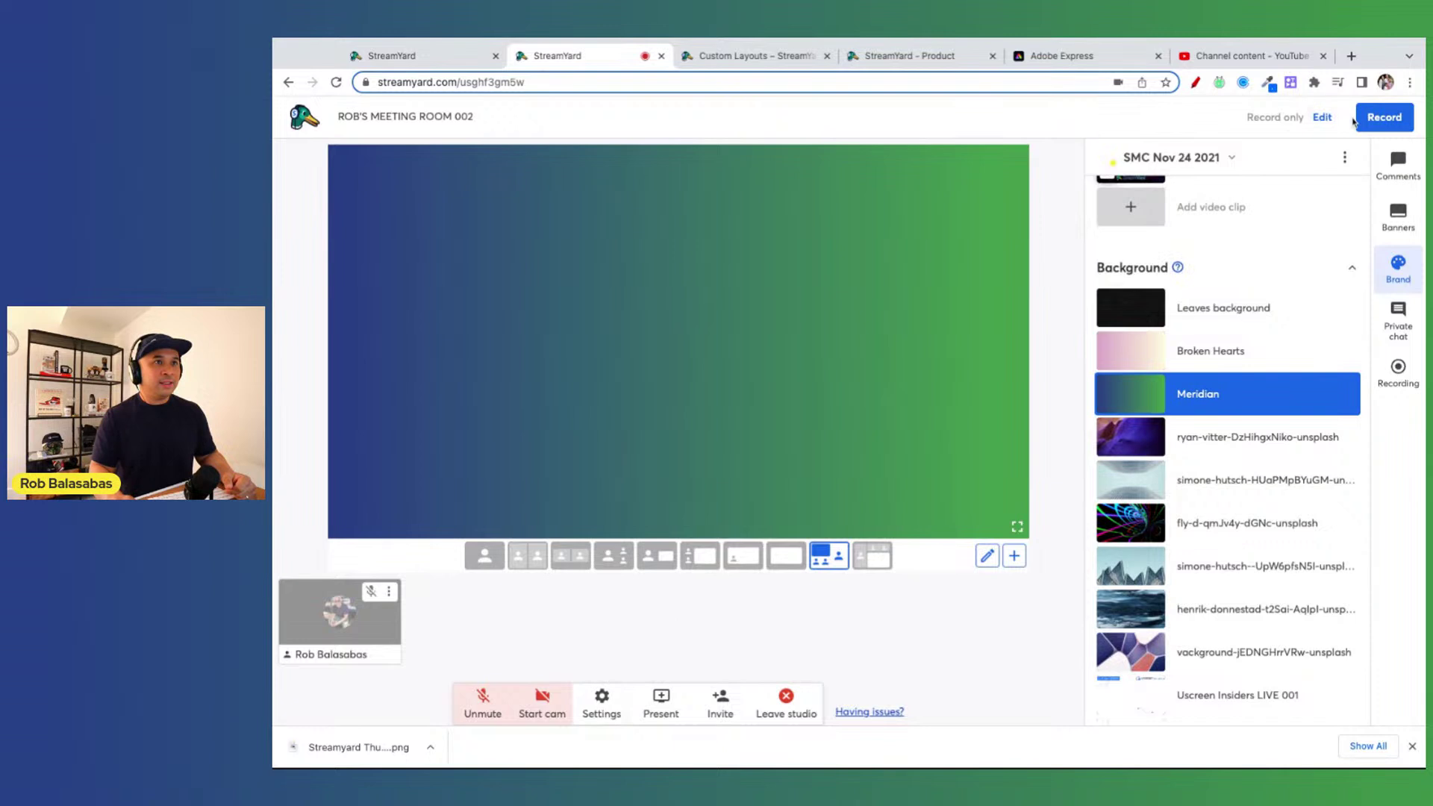
click(1194, 81)
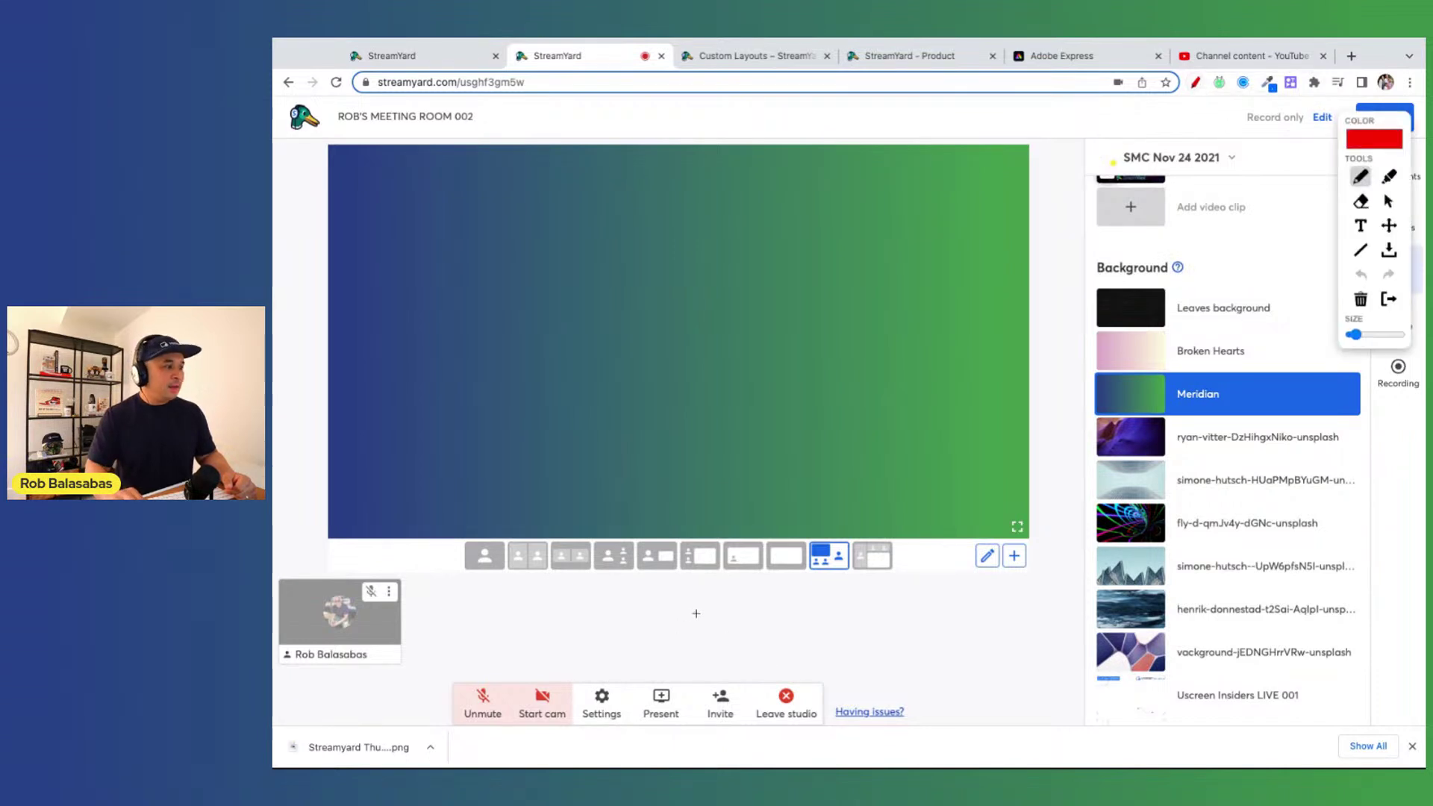
mouse_move(695, 614)
mouse_down()
mouse_move(616, 640)
mouse_move(627, 687)
mouse_up()
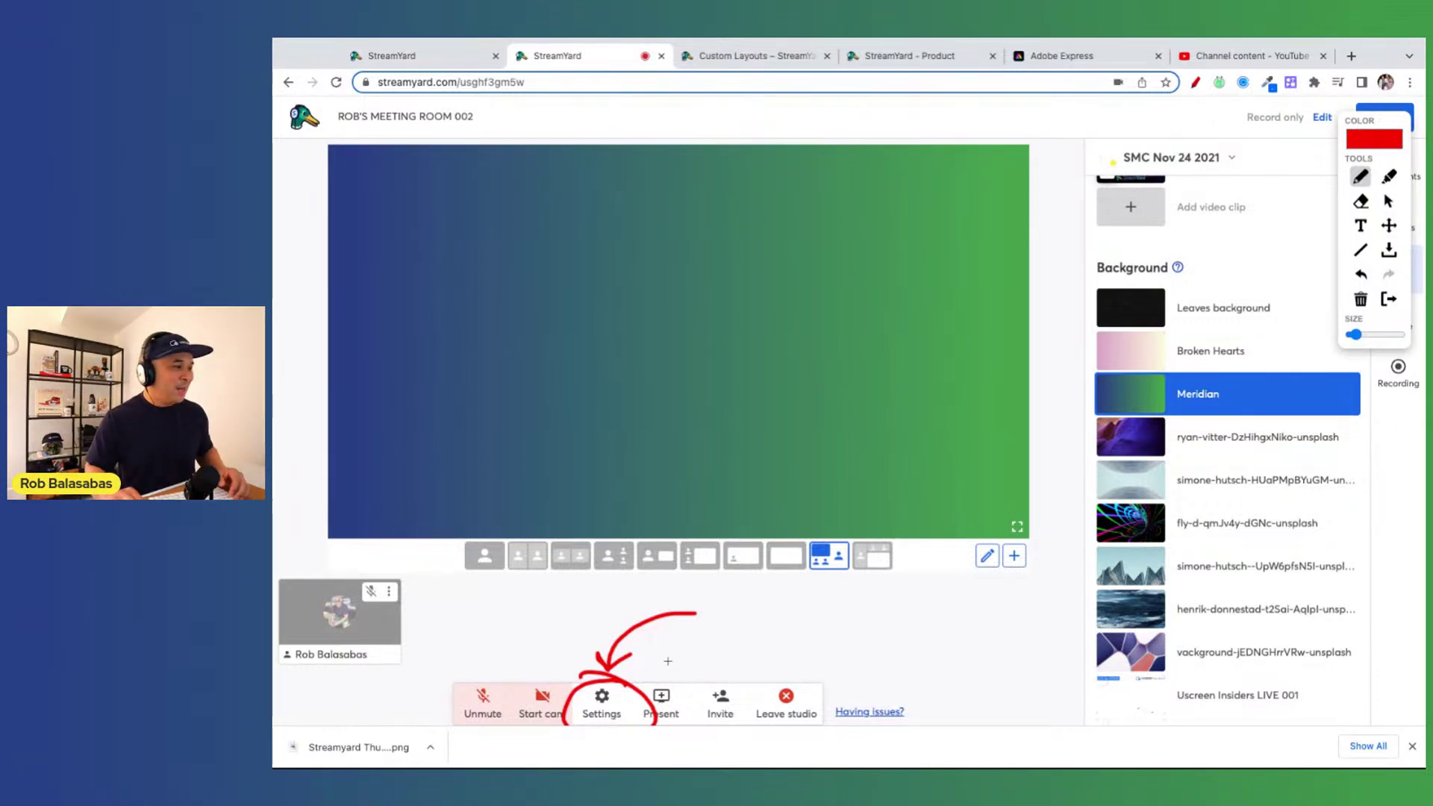
key(Escape)
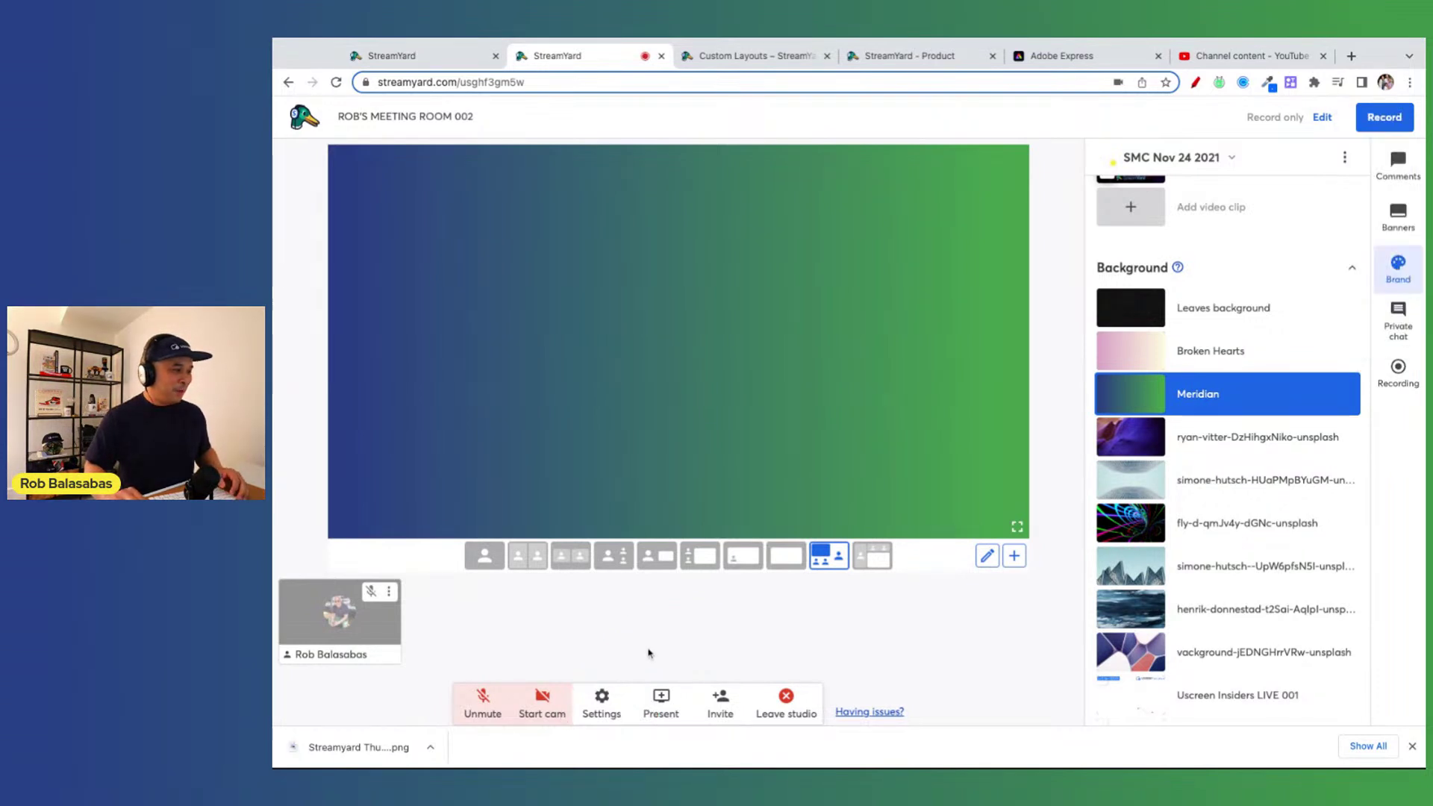
- Go to the Layouts section of the studio settings, marking it briefly in red
click(601, 704)
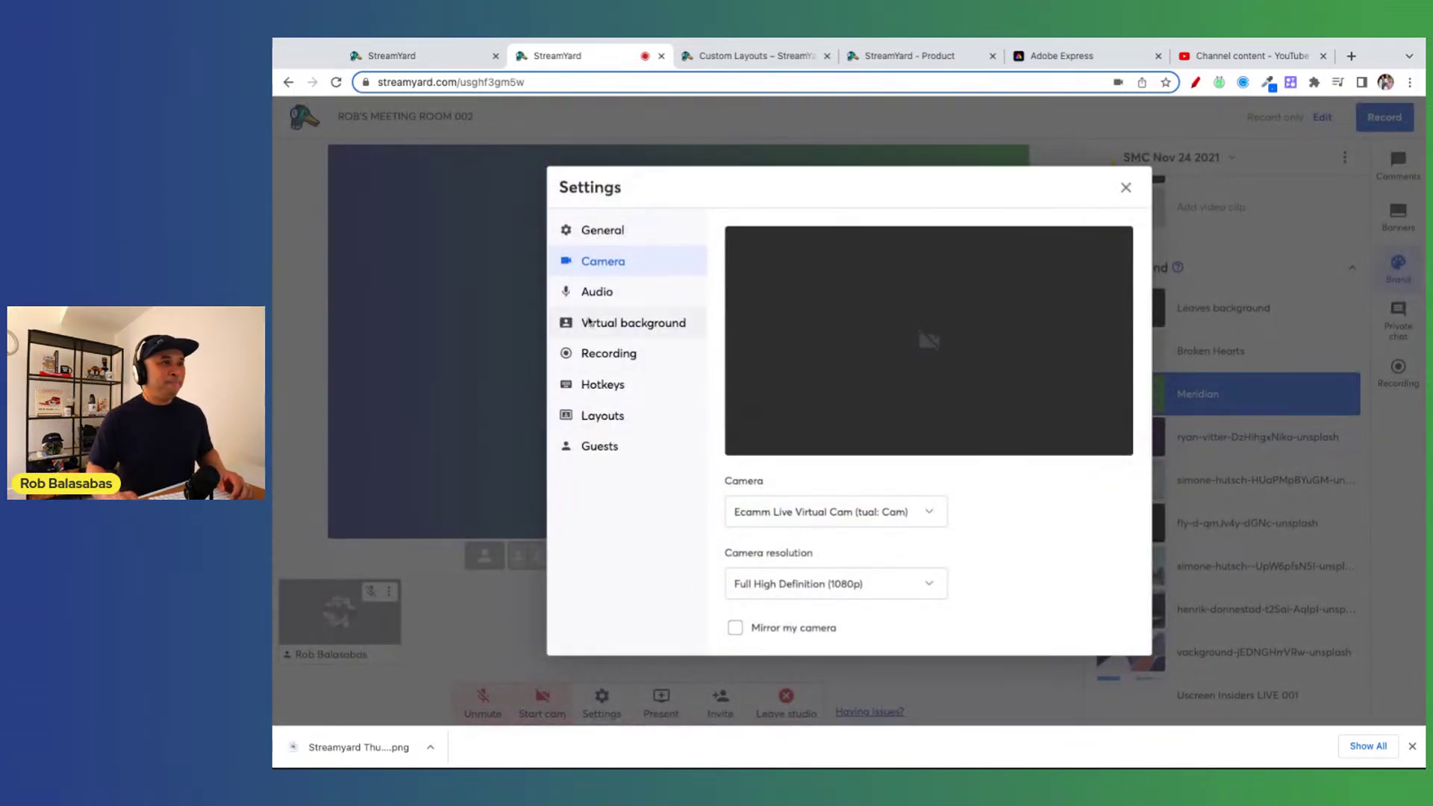
click(1195, 83)
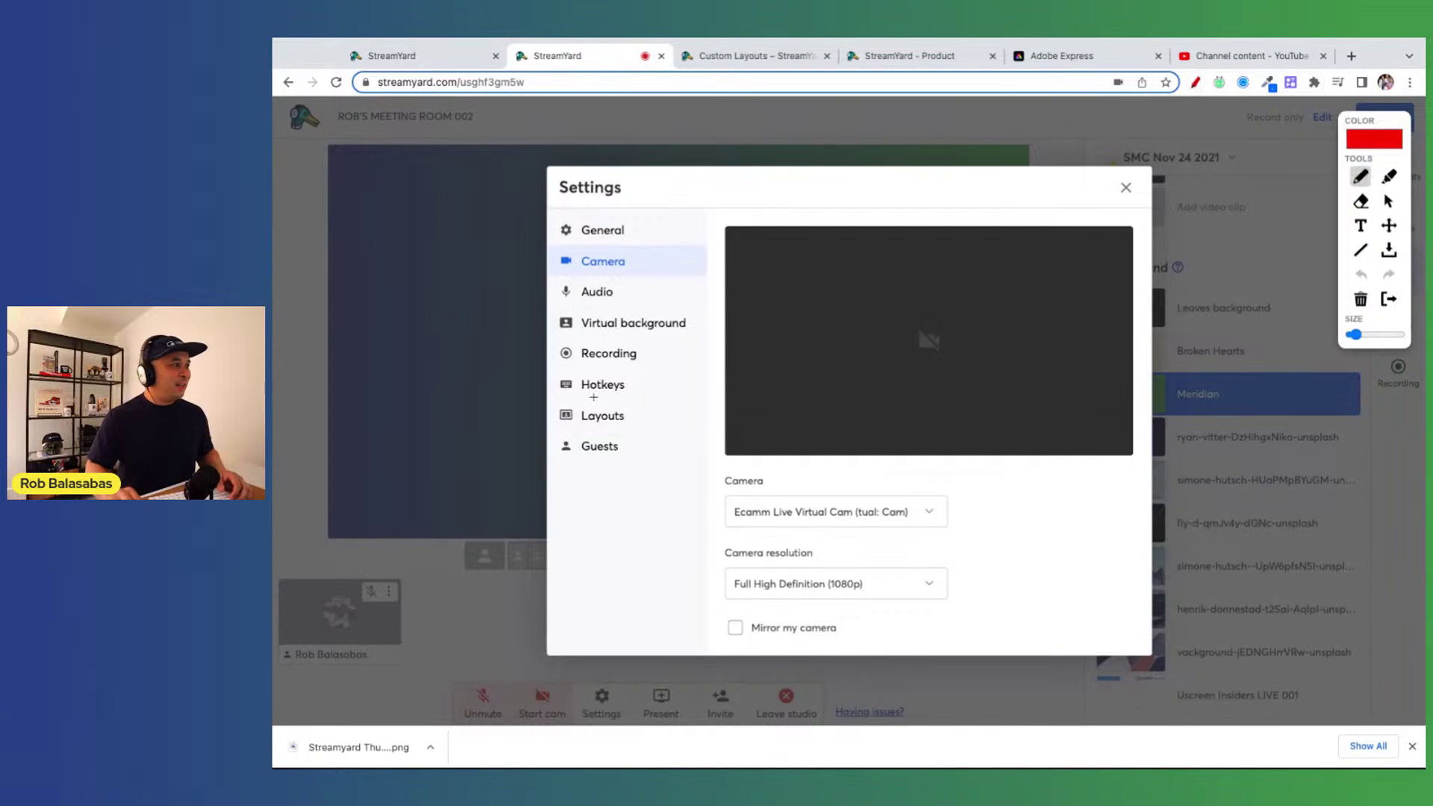
drag(650, 394, 623, 406)
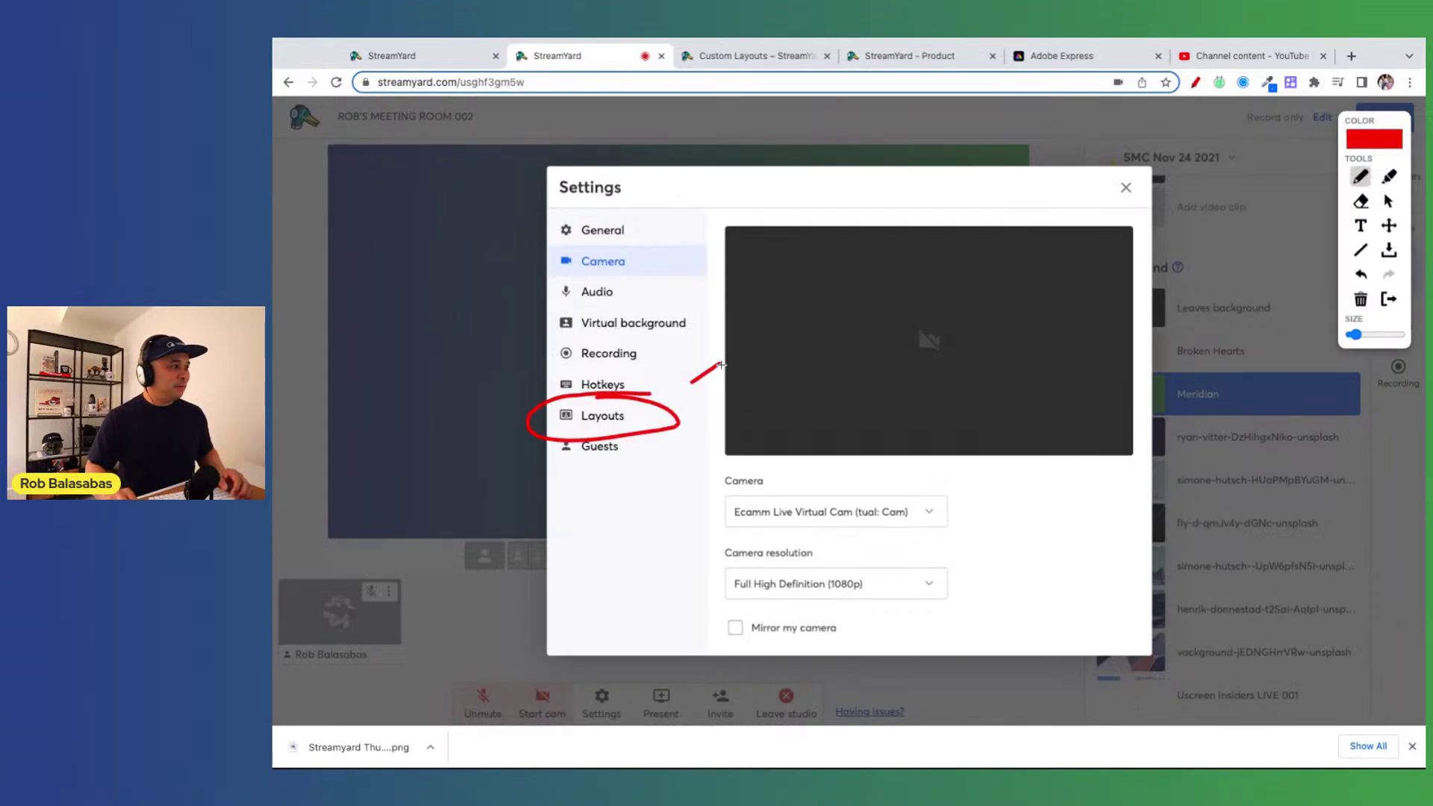
key(Escape)
click(605, 419)
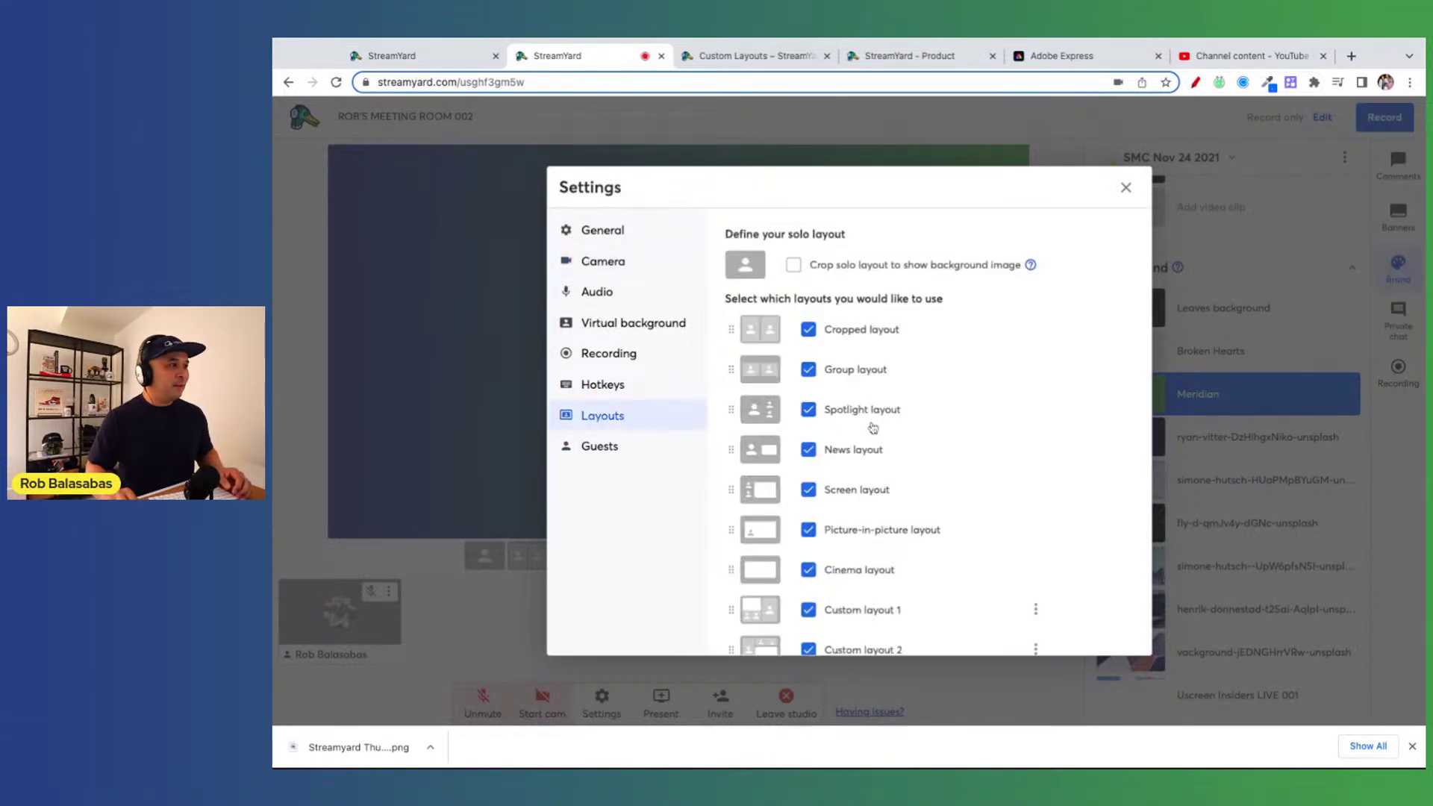
scroll(862, 392, down, 1)
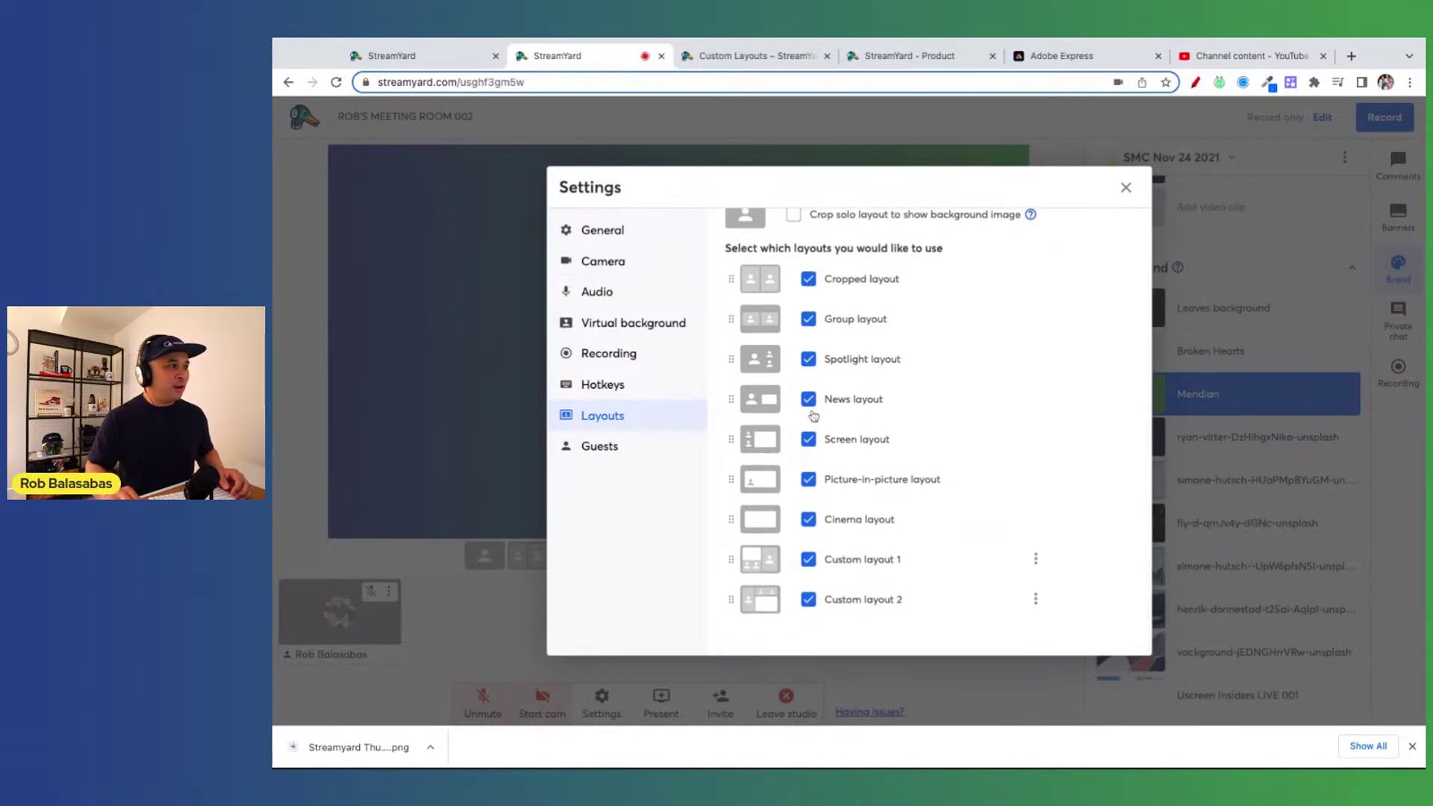
- Turn off Cinema, Picture-in-picture, Screen, News, Spotlight, Group and Cropped, keeping both custom layouts on
click(809, 520)
click(808, 479)
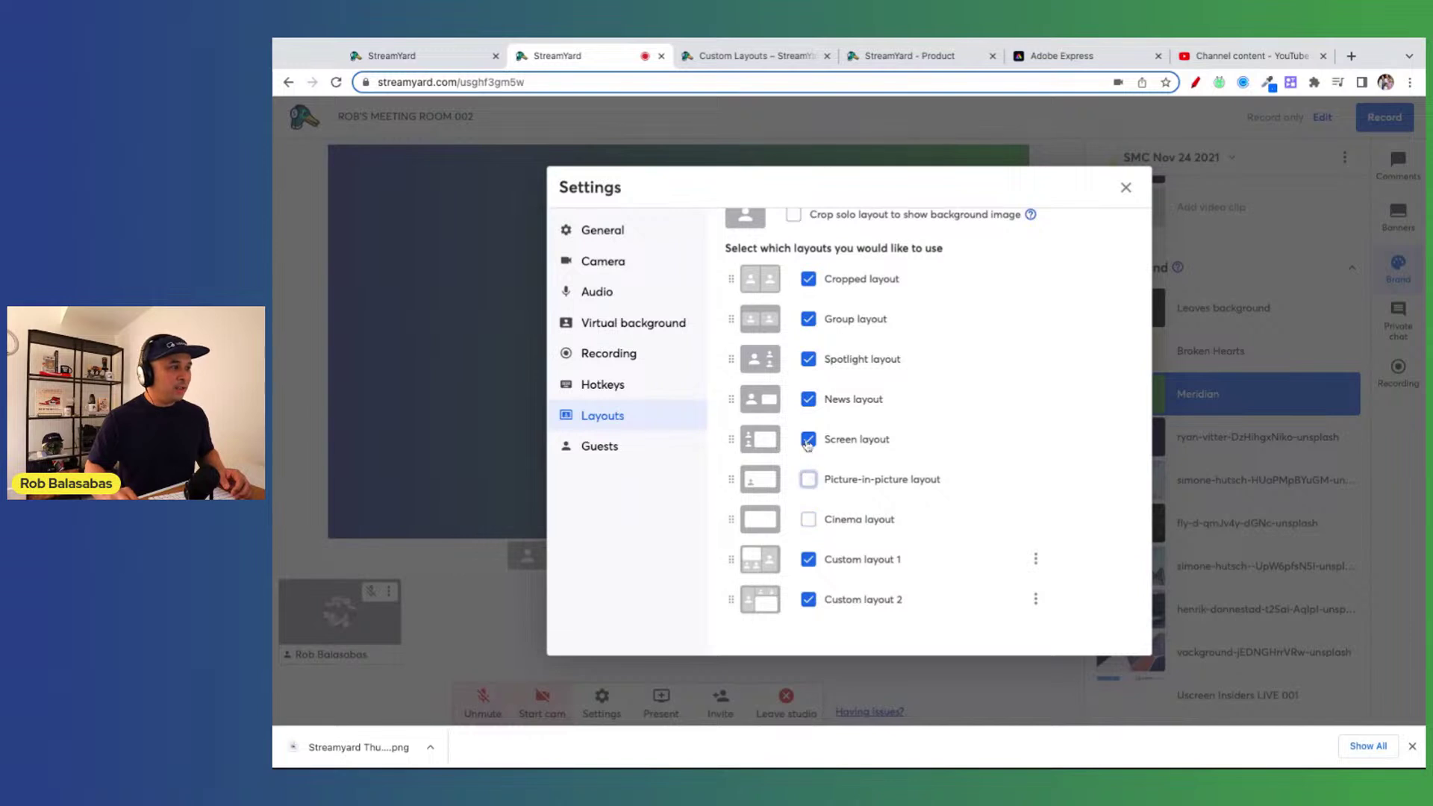
click(809, 438)
click(808, 399)
click(808, 360)
click(809, 319)
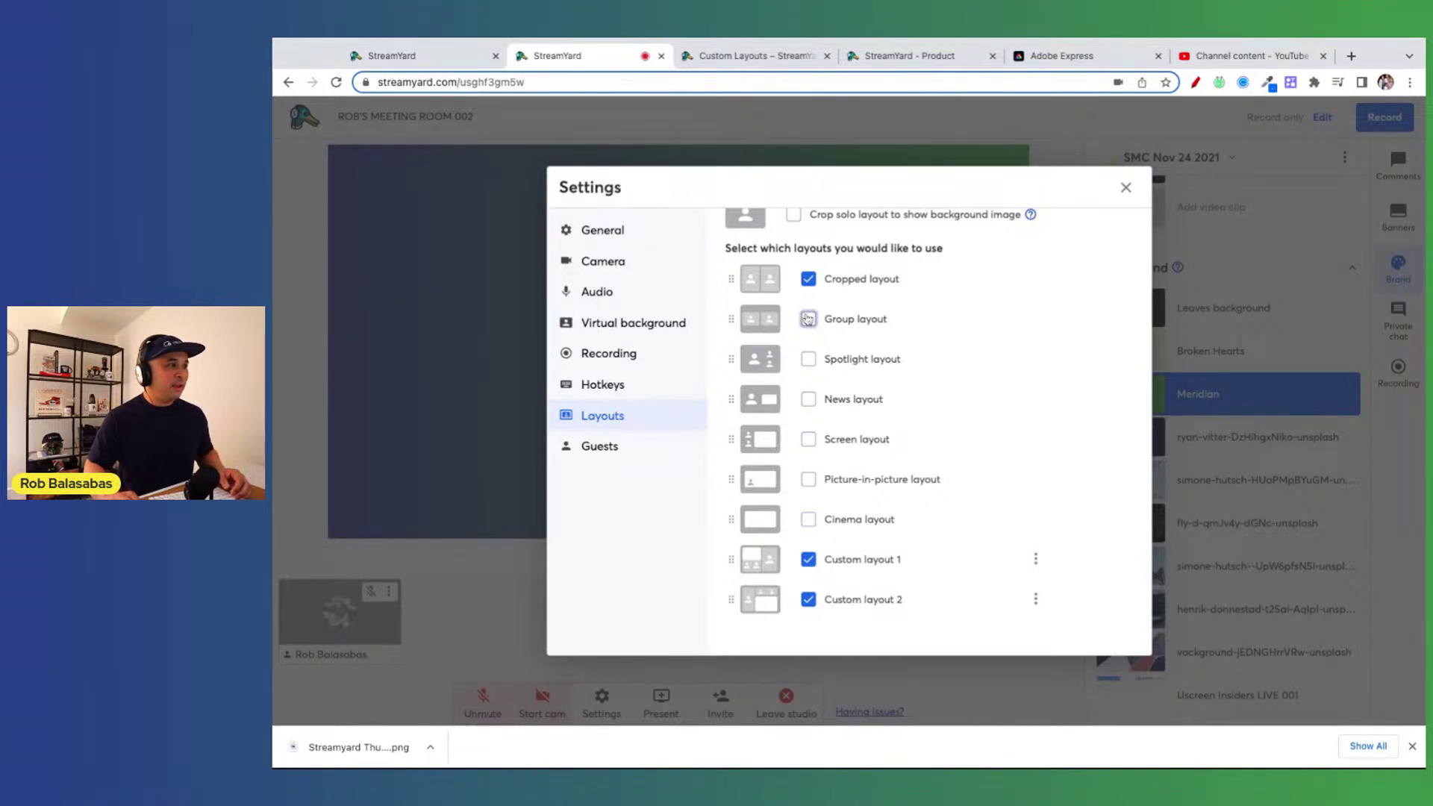
click(809, 279)
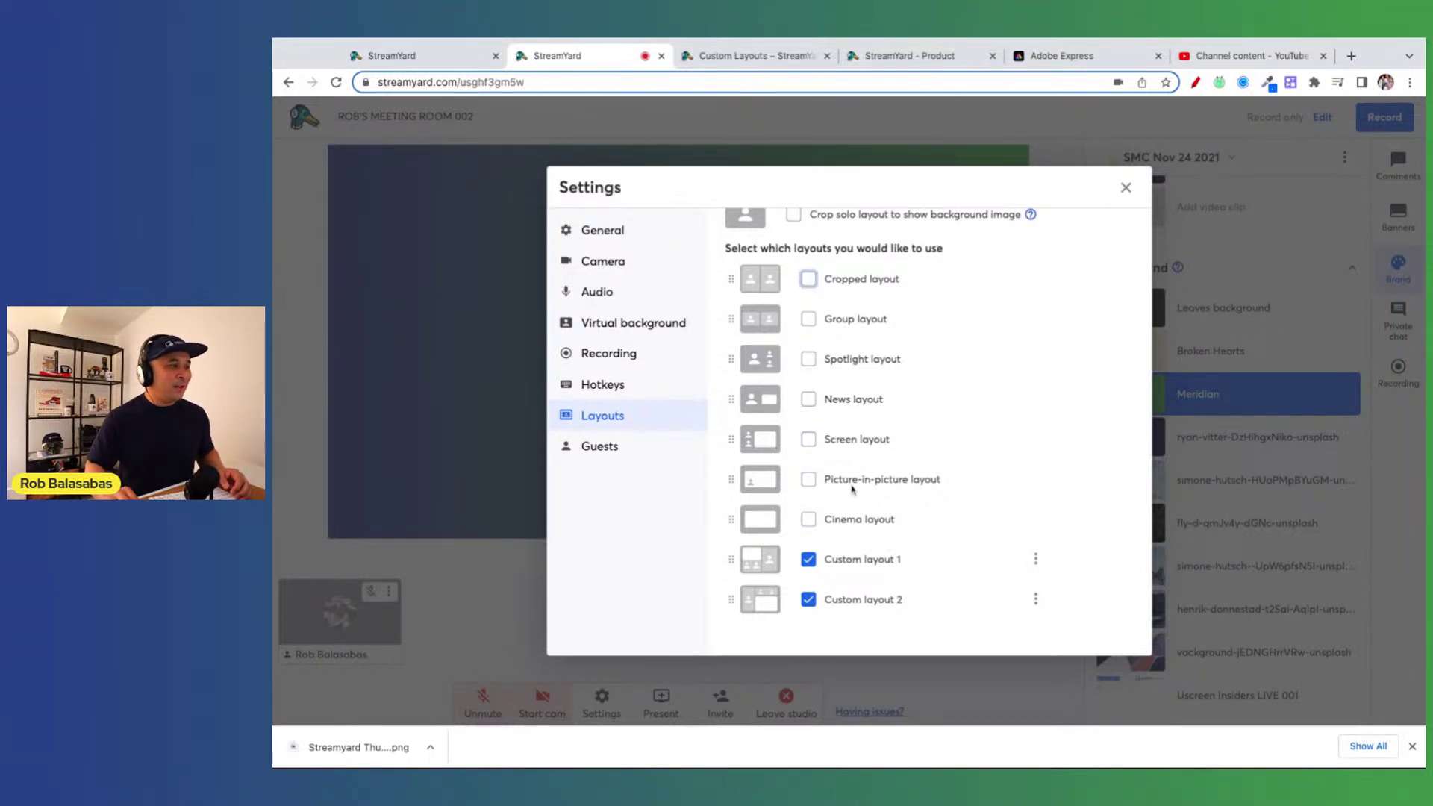
- Mark the two custom layouts and the disabled list in red, clear it, and close the settings
click(1195, 83)
mouse_move(937, 552)
mouse_down()
mouse_move(728, 619)
mouse_move(936, 555)
mouse_up()
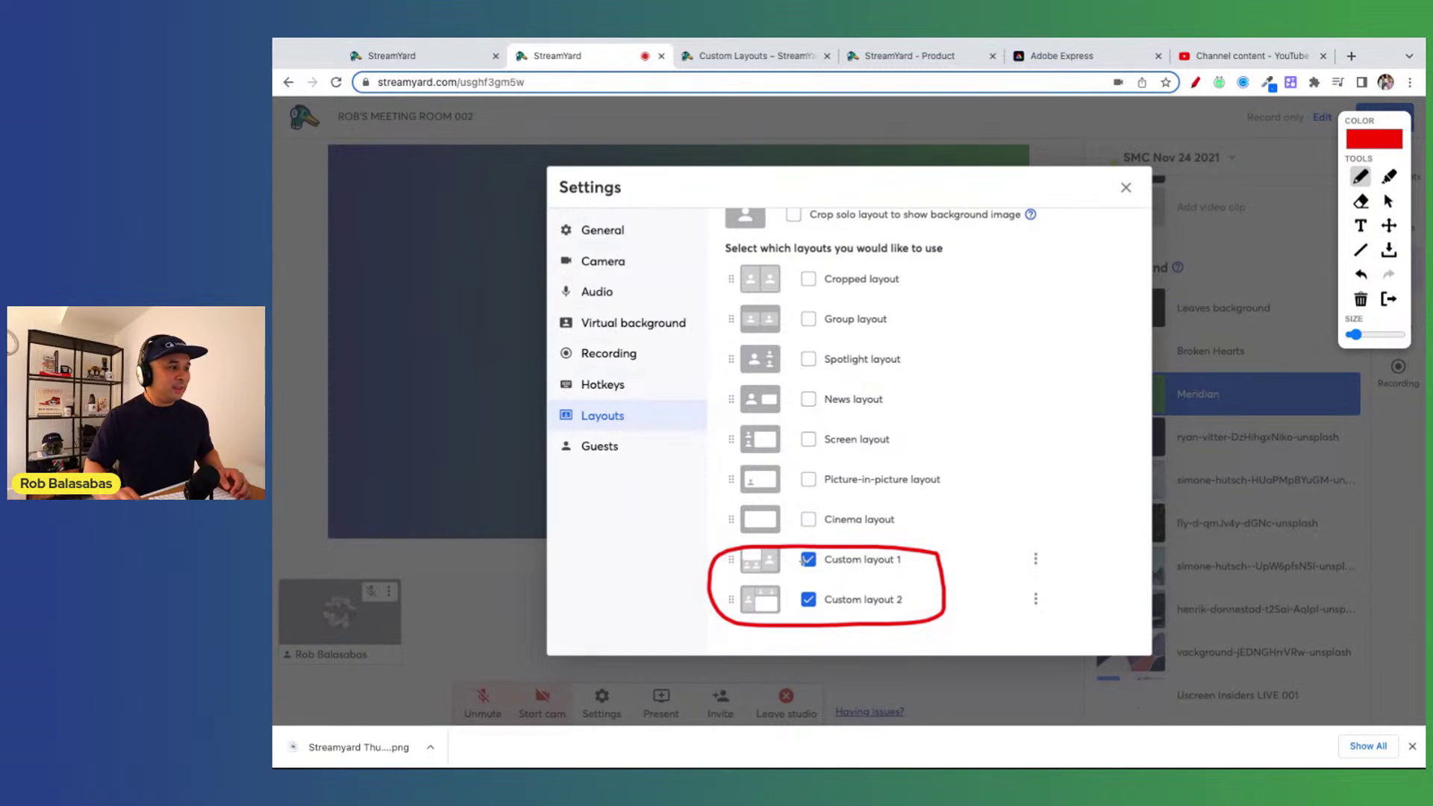
drag(794, 271, 789, 484)
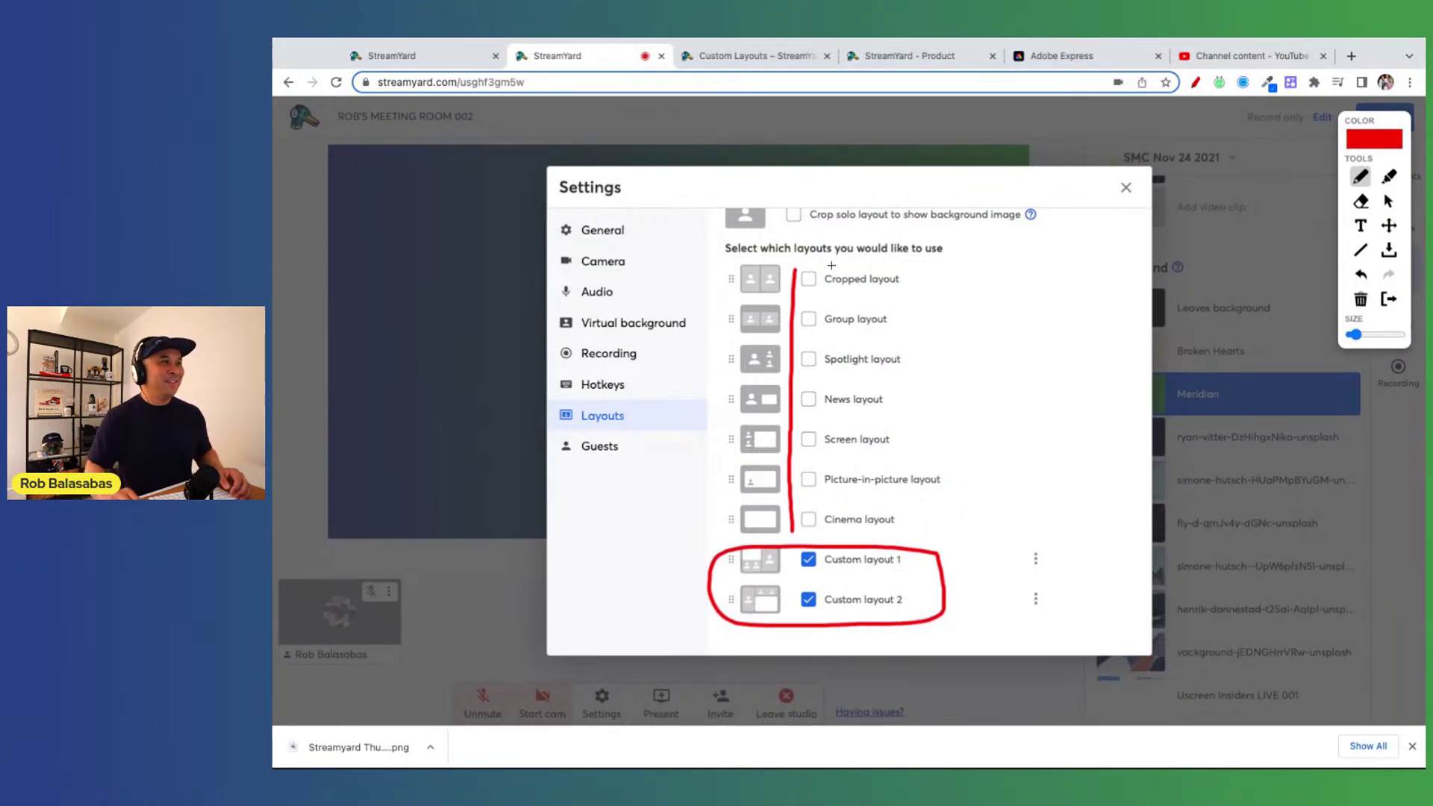
key(Escape)
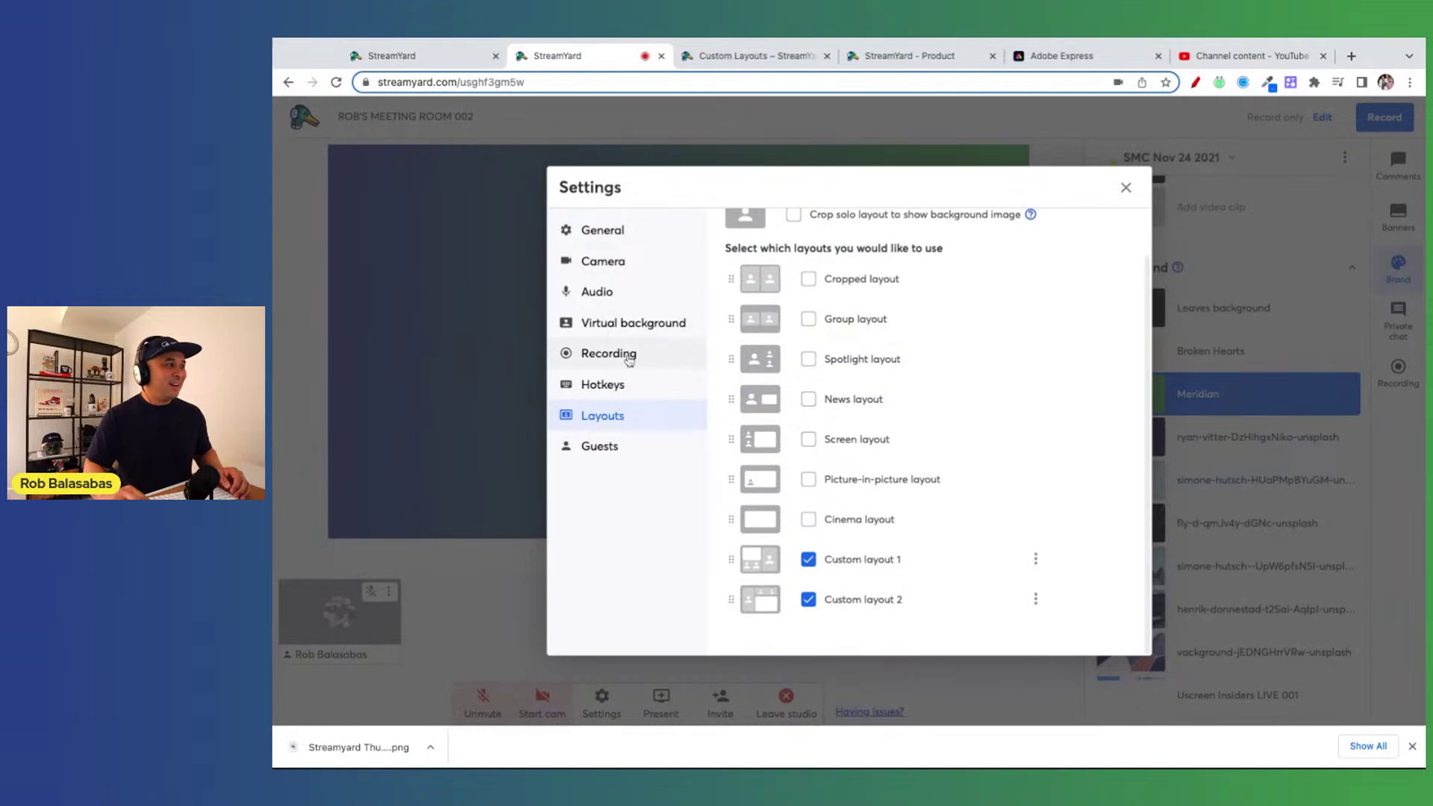
click(676, 382)
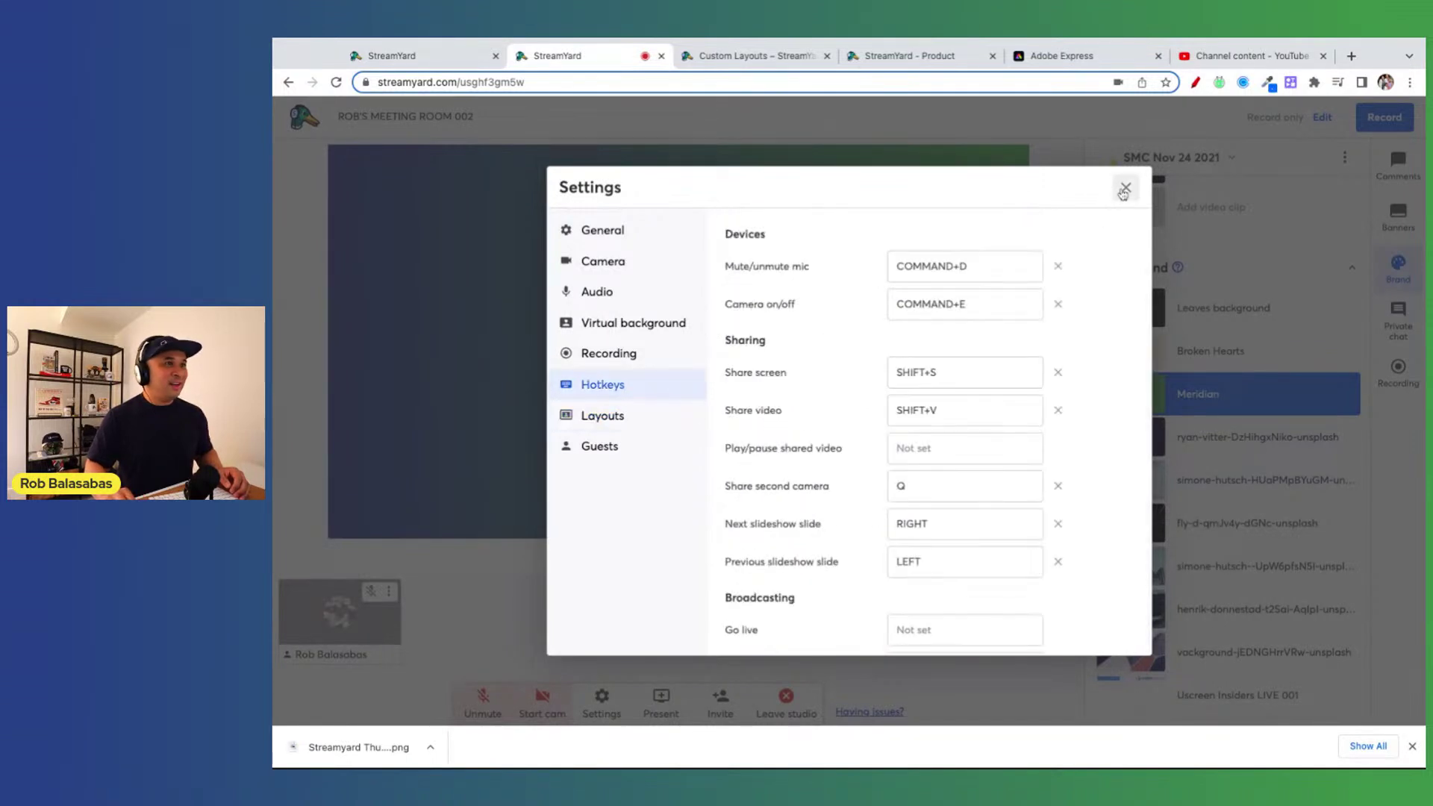
click(1124, 189)
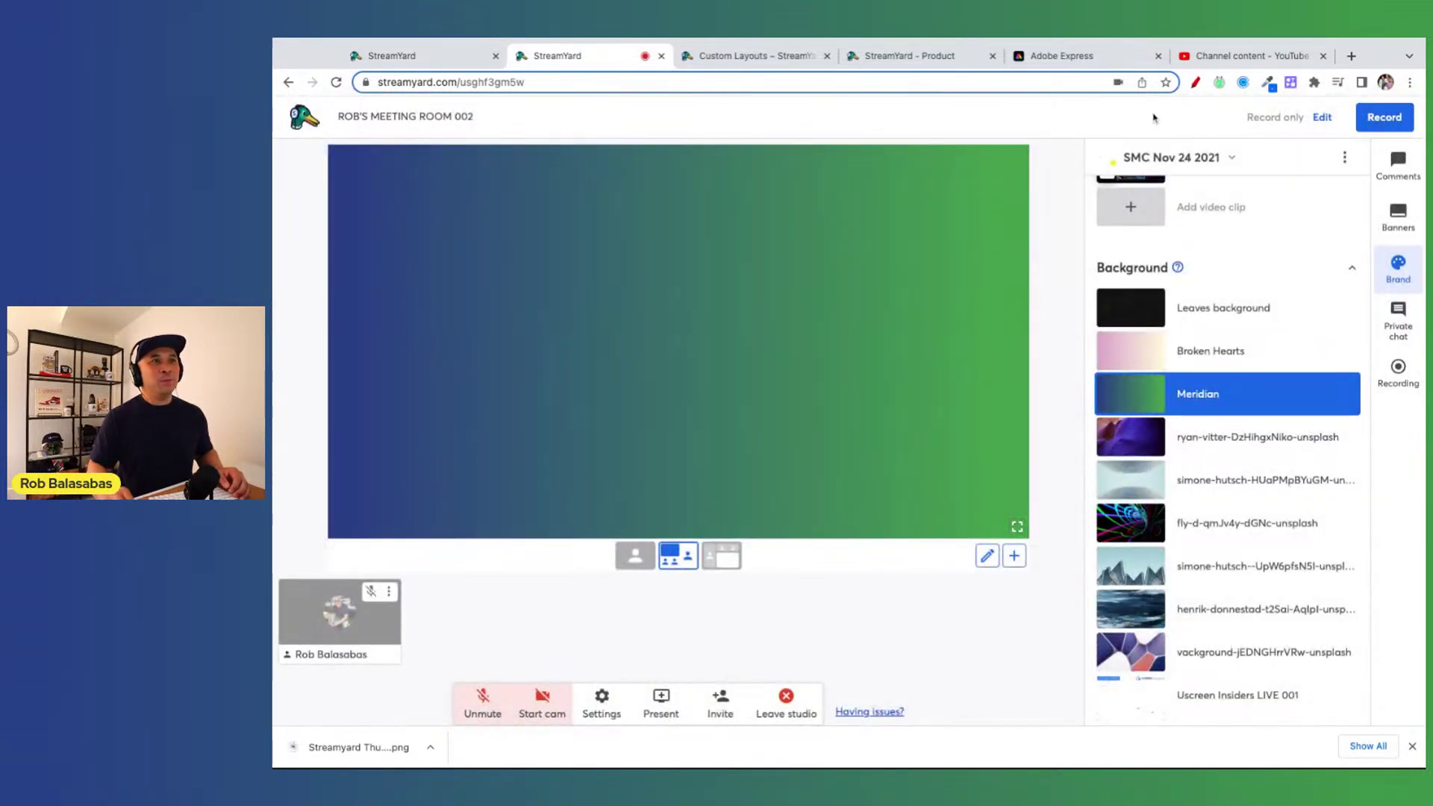
click(1195, 81)
drag(759, 521, 734, 597)
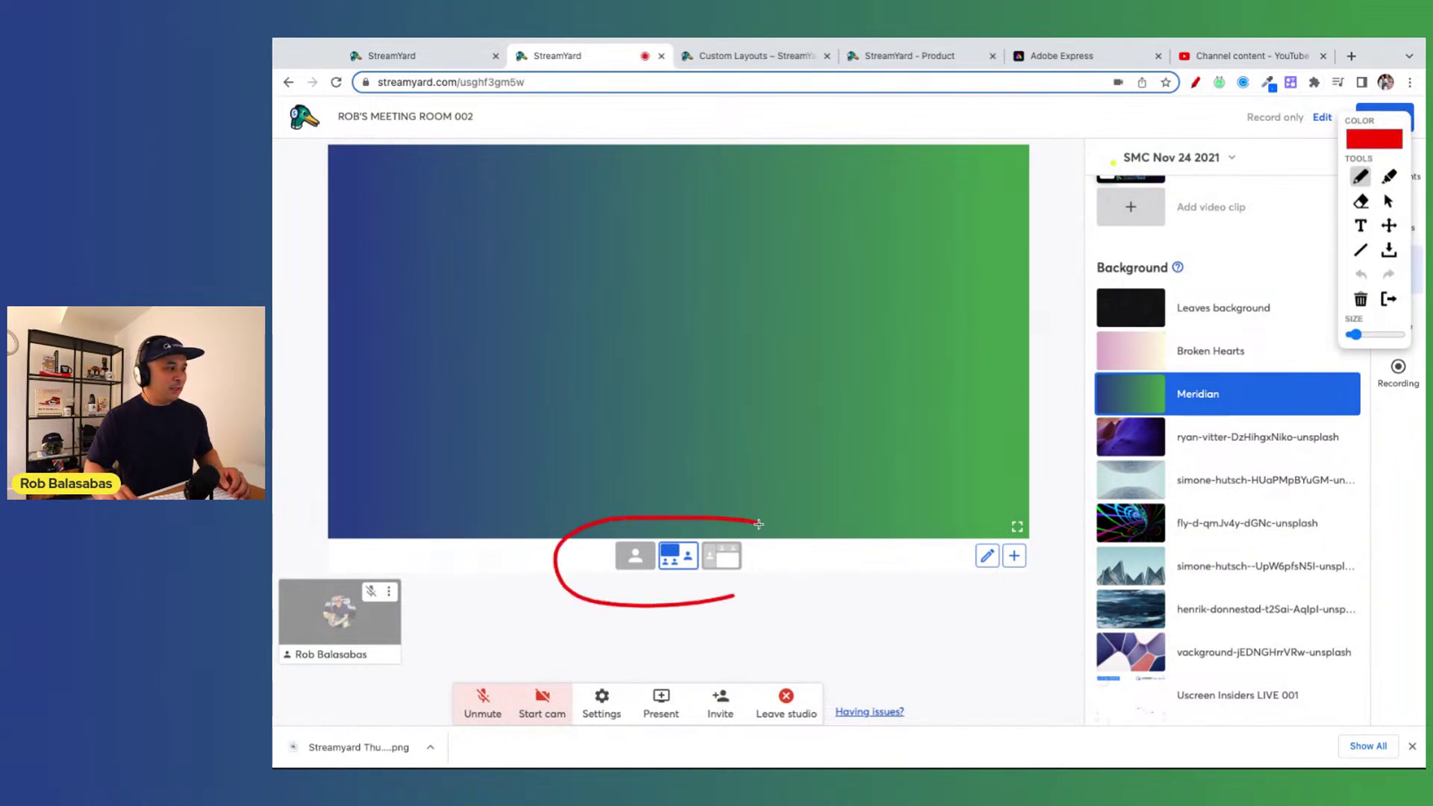
drag(759, 524, 683, 513)
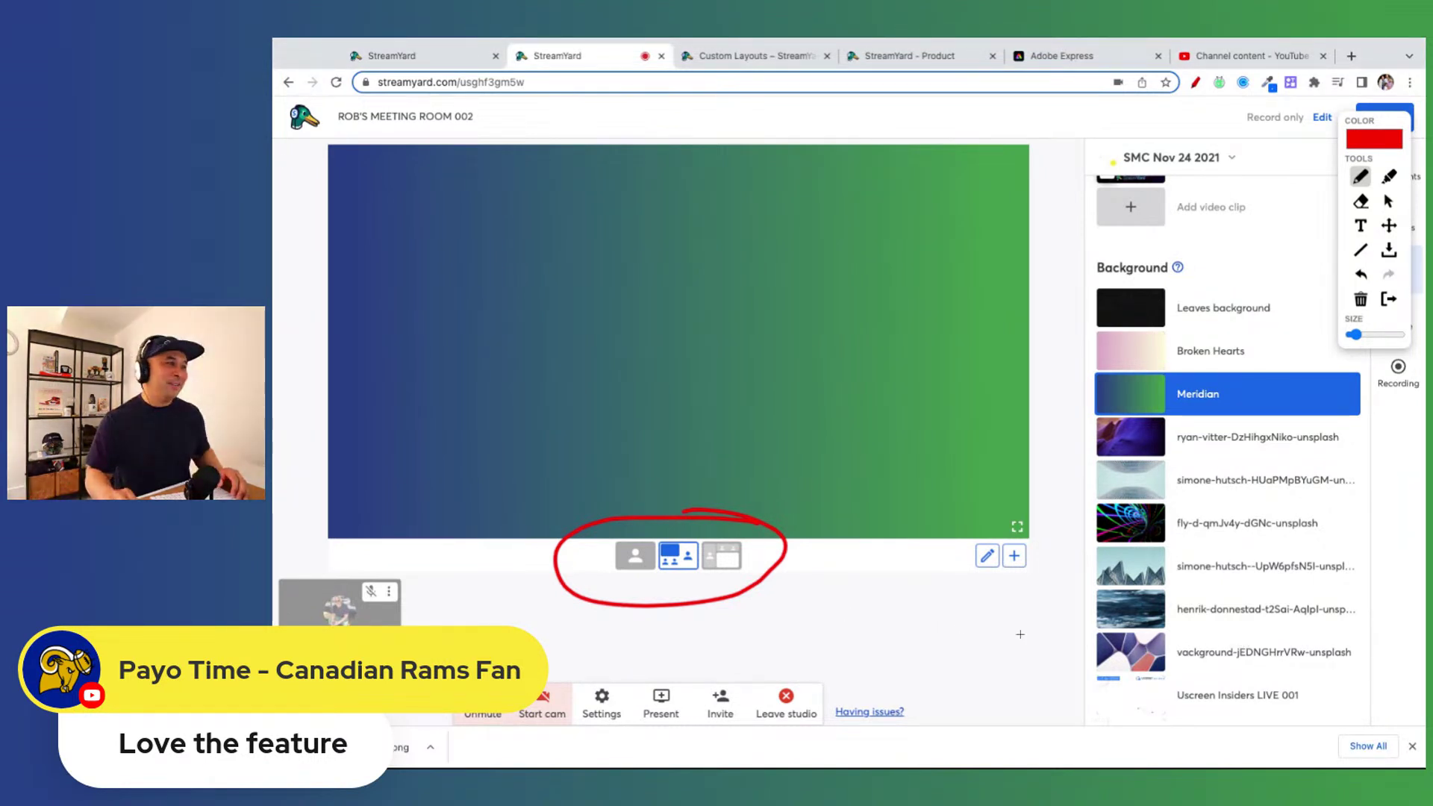
key(Escape)
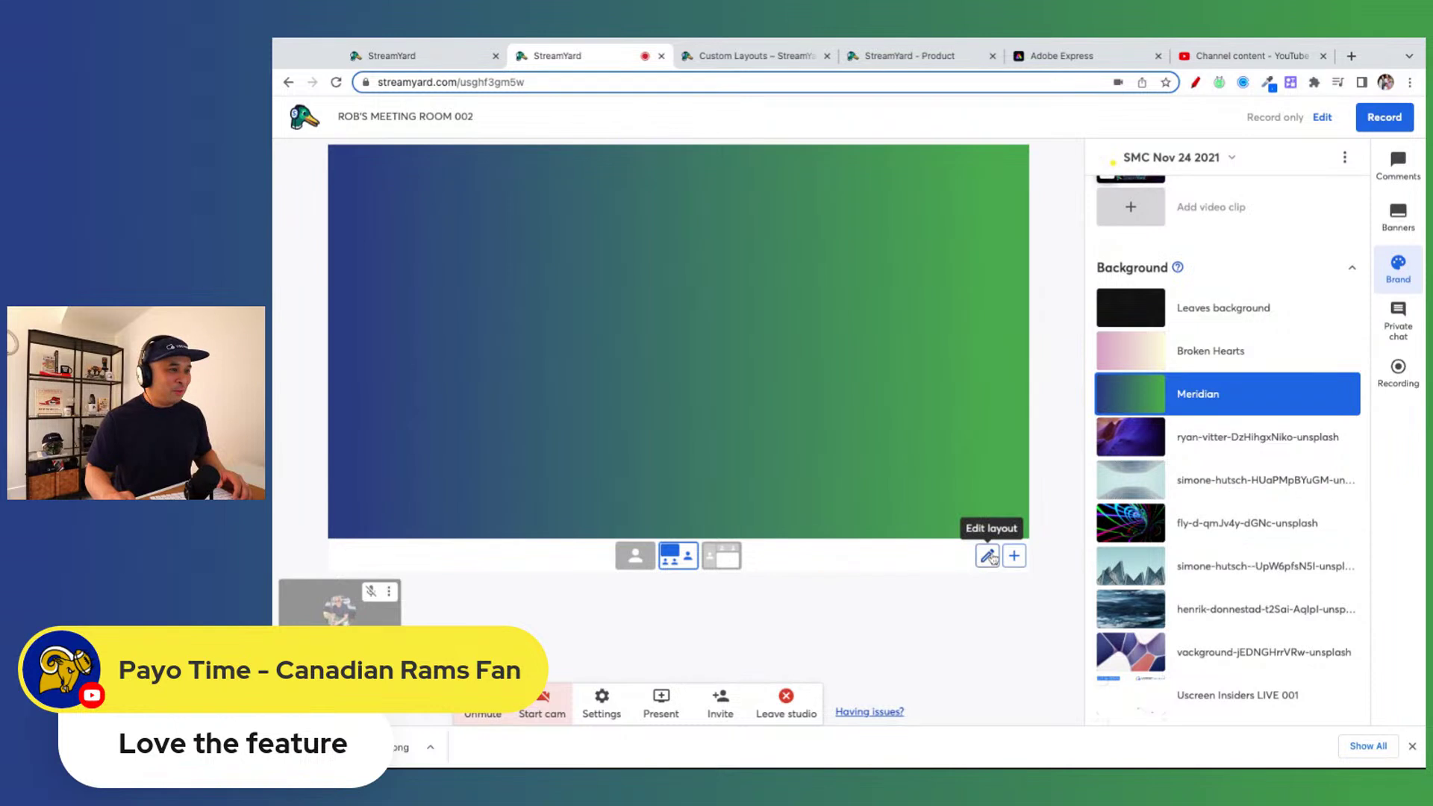
- Bring up the custom layout editor with its media slot and three numbered camera slots
click(986, 556)
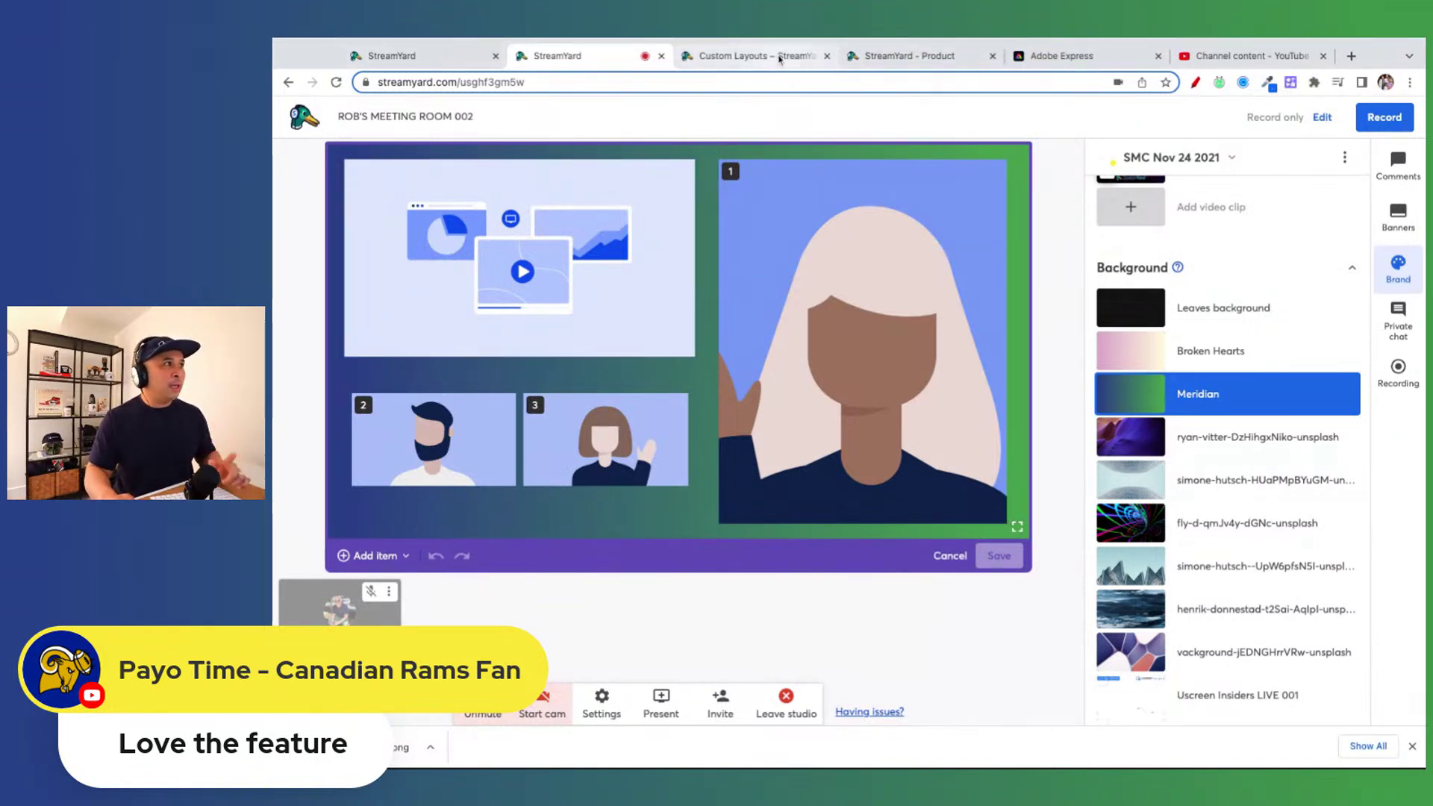
- Go to the Custom Layouts help article's FAQs and highlight the answer that eight custom layouts are available across all plans
click(779, 59)
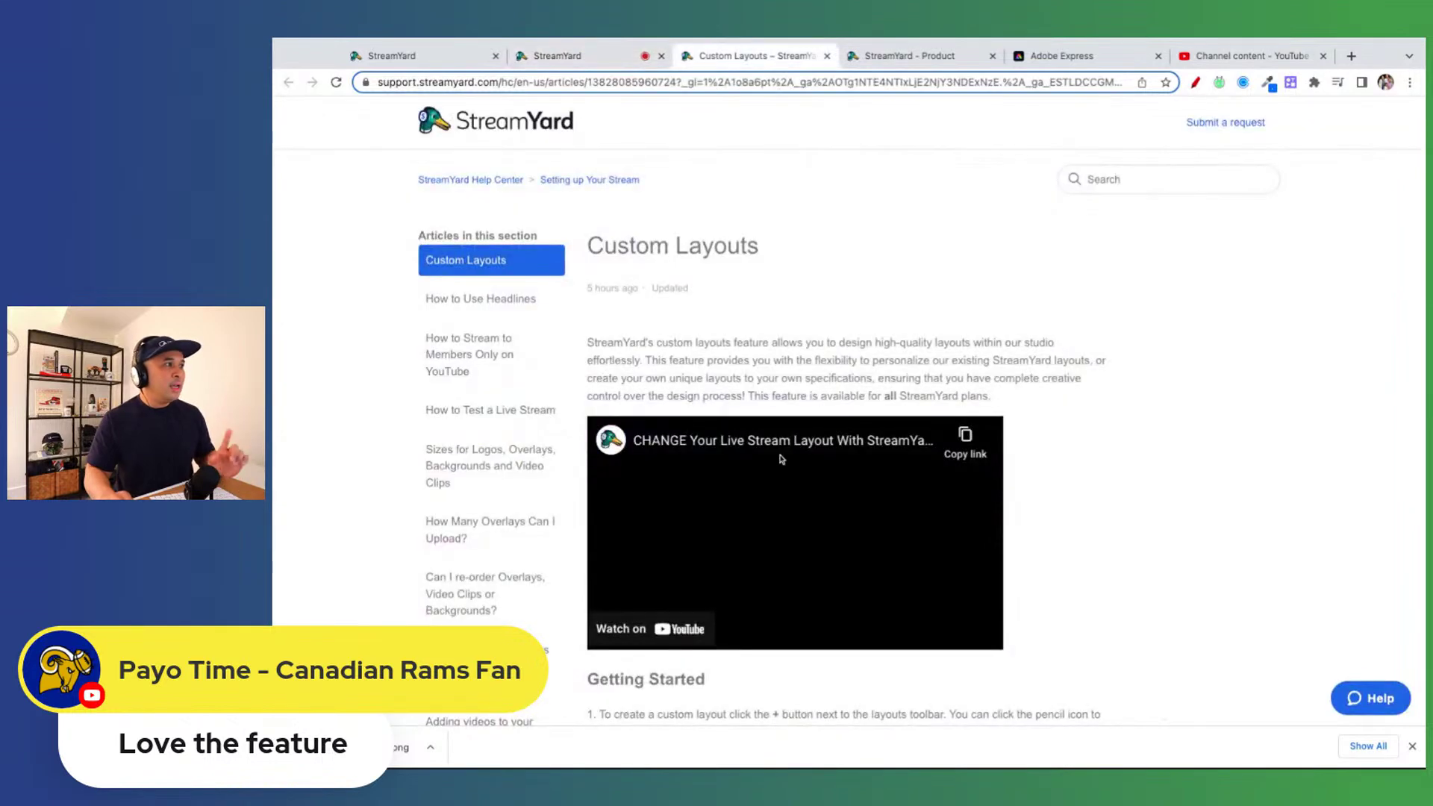
scroll(787, 434, down, 2)
scroll(787, 434, down, 5)
scroll(788, 433, down, 5)
scroll(786, 433, down, 3)
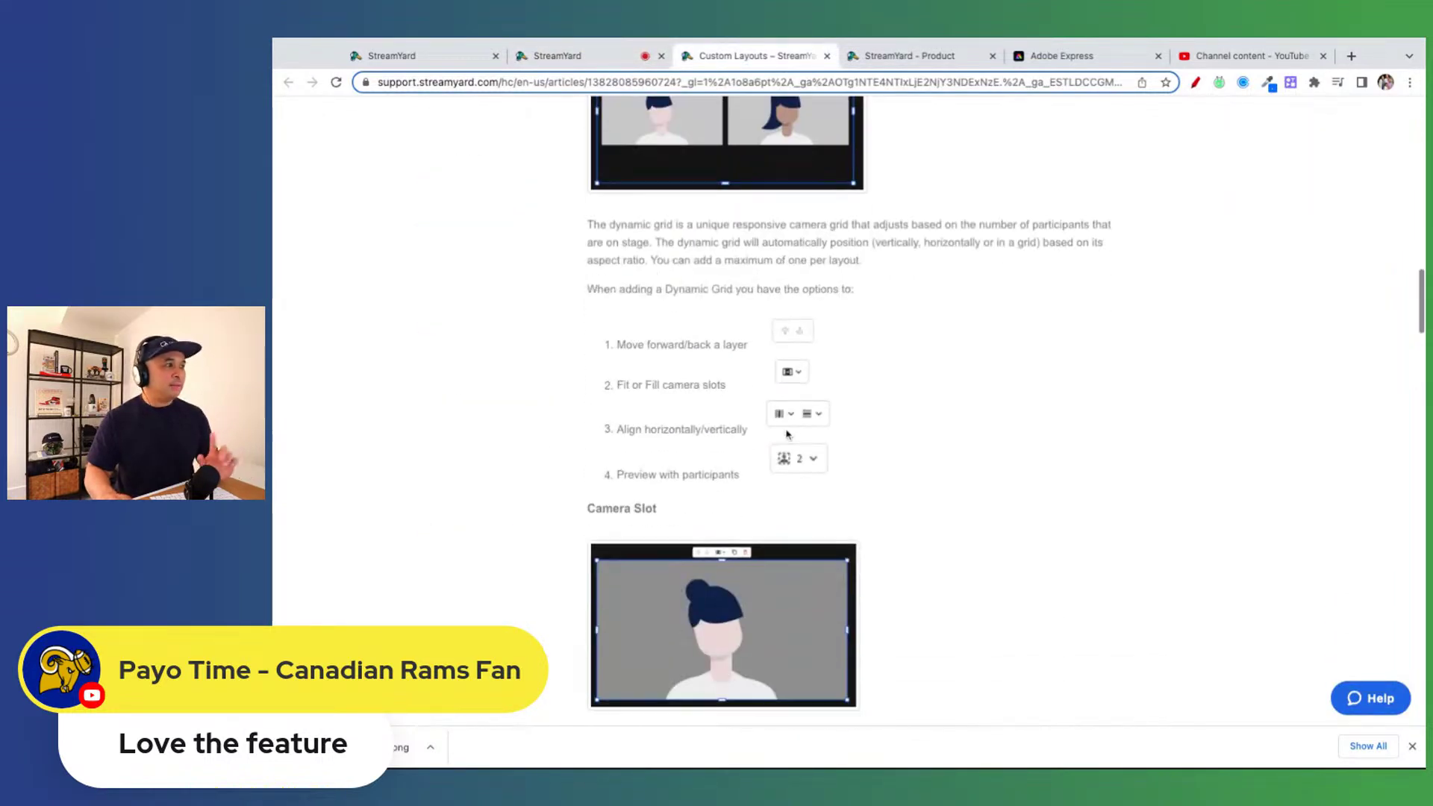
scroll(786, 433, down, 1)
scroll(787, 433, down, 1)
scroll(787, 432, down, 1)
scroll(787, 433, down, 2)
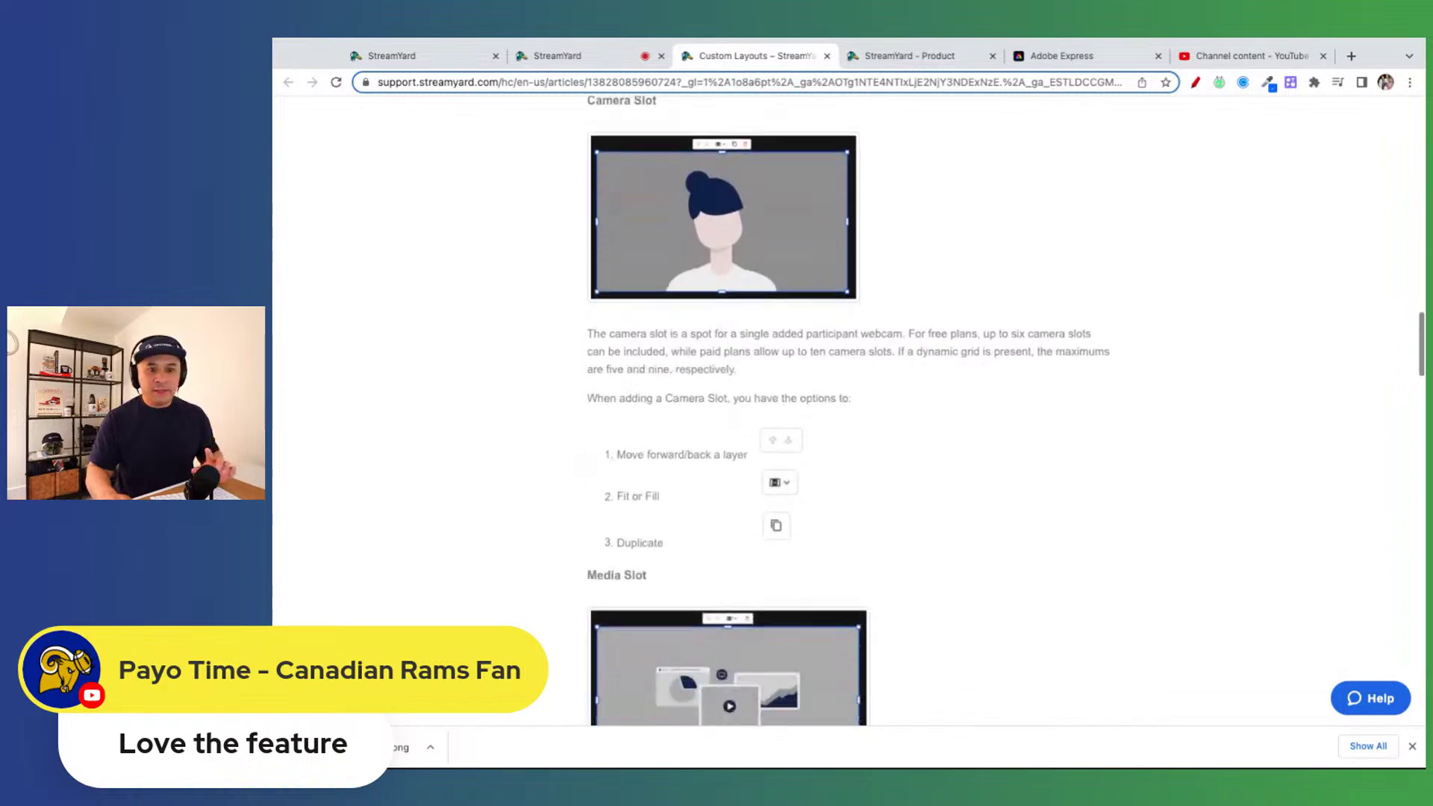
scroll(788, 434, down, 2)
scroll(787, 433, down, 3)
scroll(787, 433, down, 1)
scroll(787, 433, down, 5)
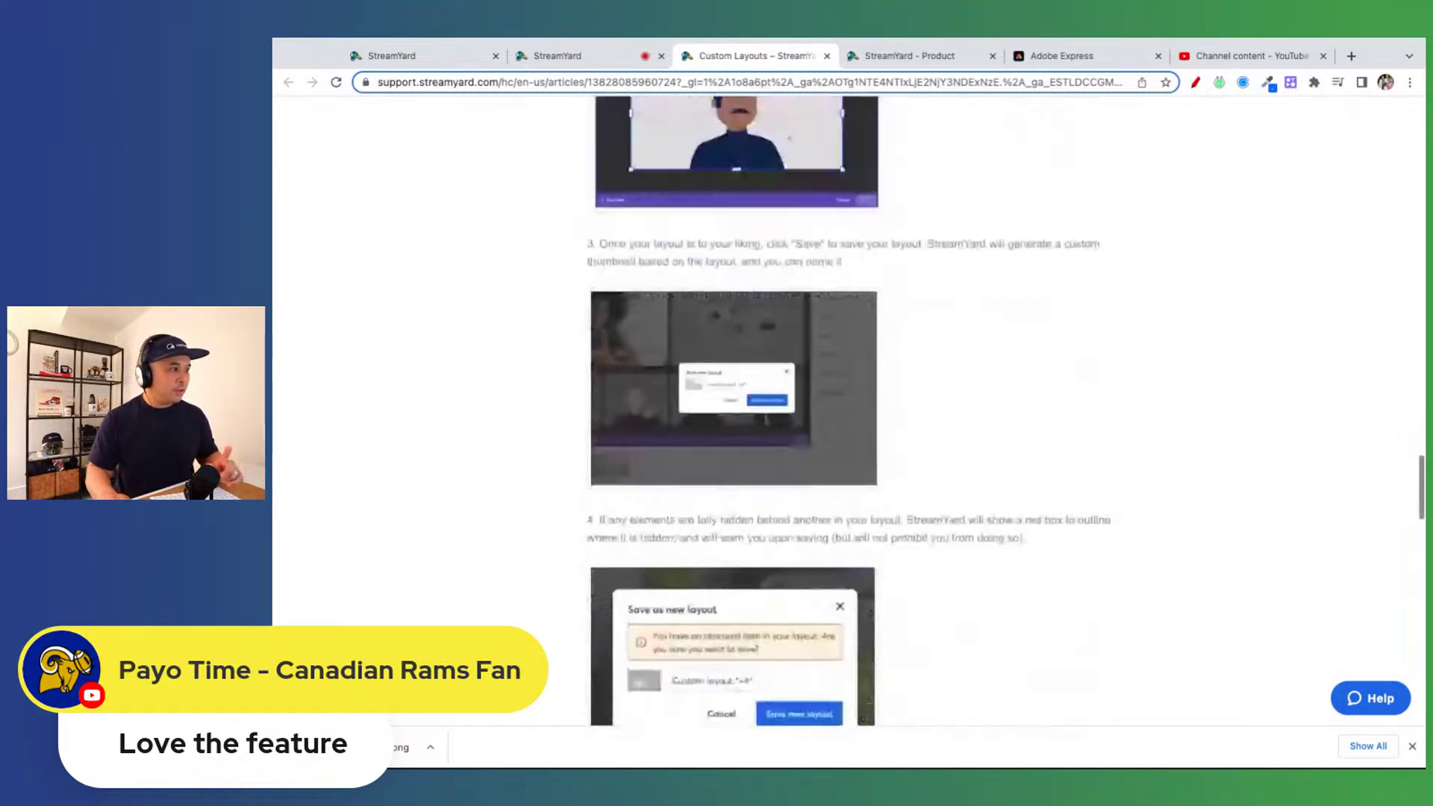
scroll(787, 434, down, 4)
scroll(787, 434, down, 5)
scroll(786, 433, down, 2)
scroll(591, 167, down, 1)
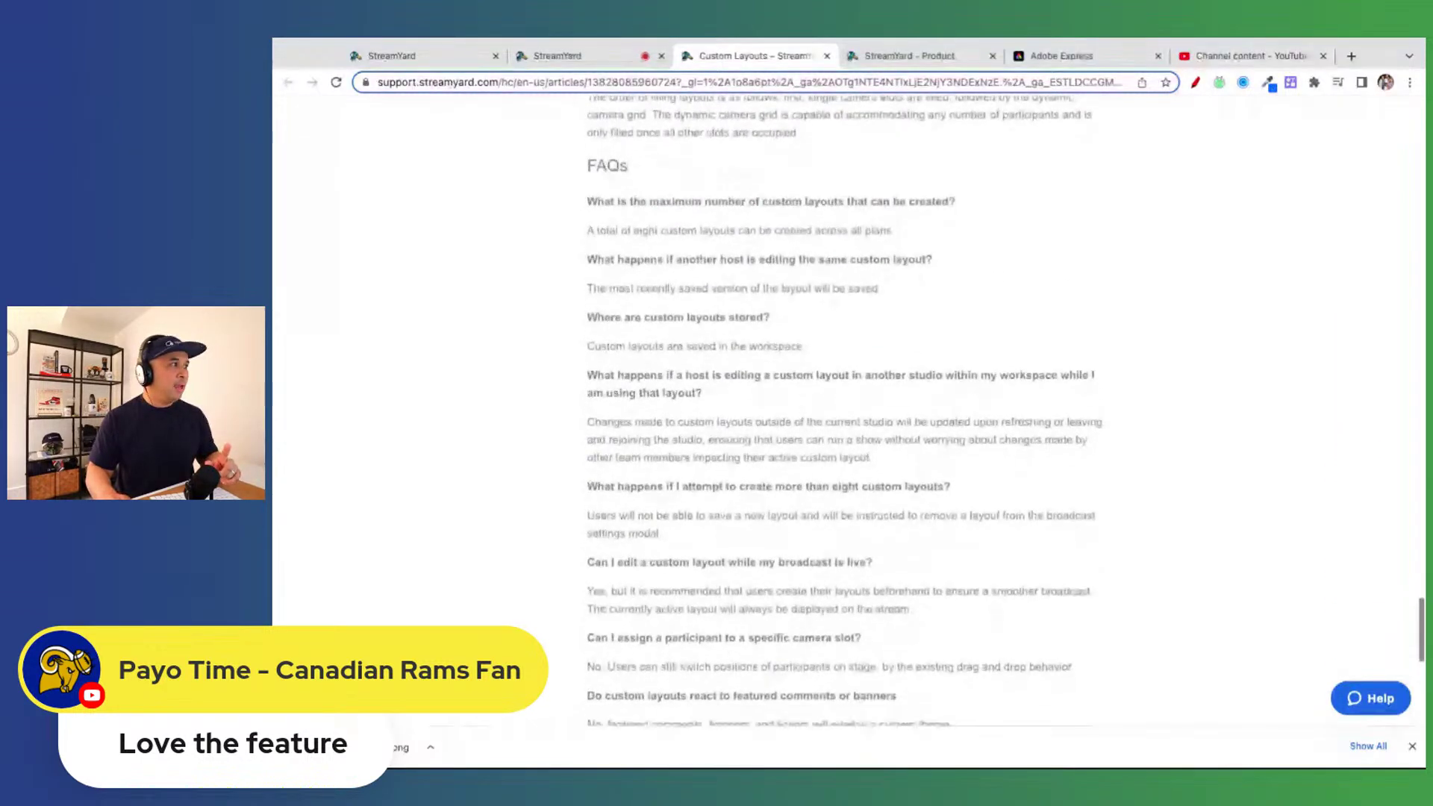
scroll(592, 168, down, 1)
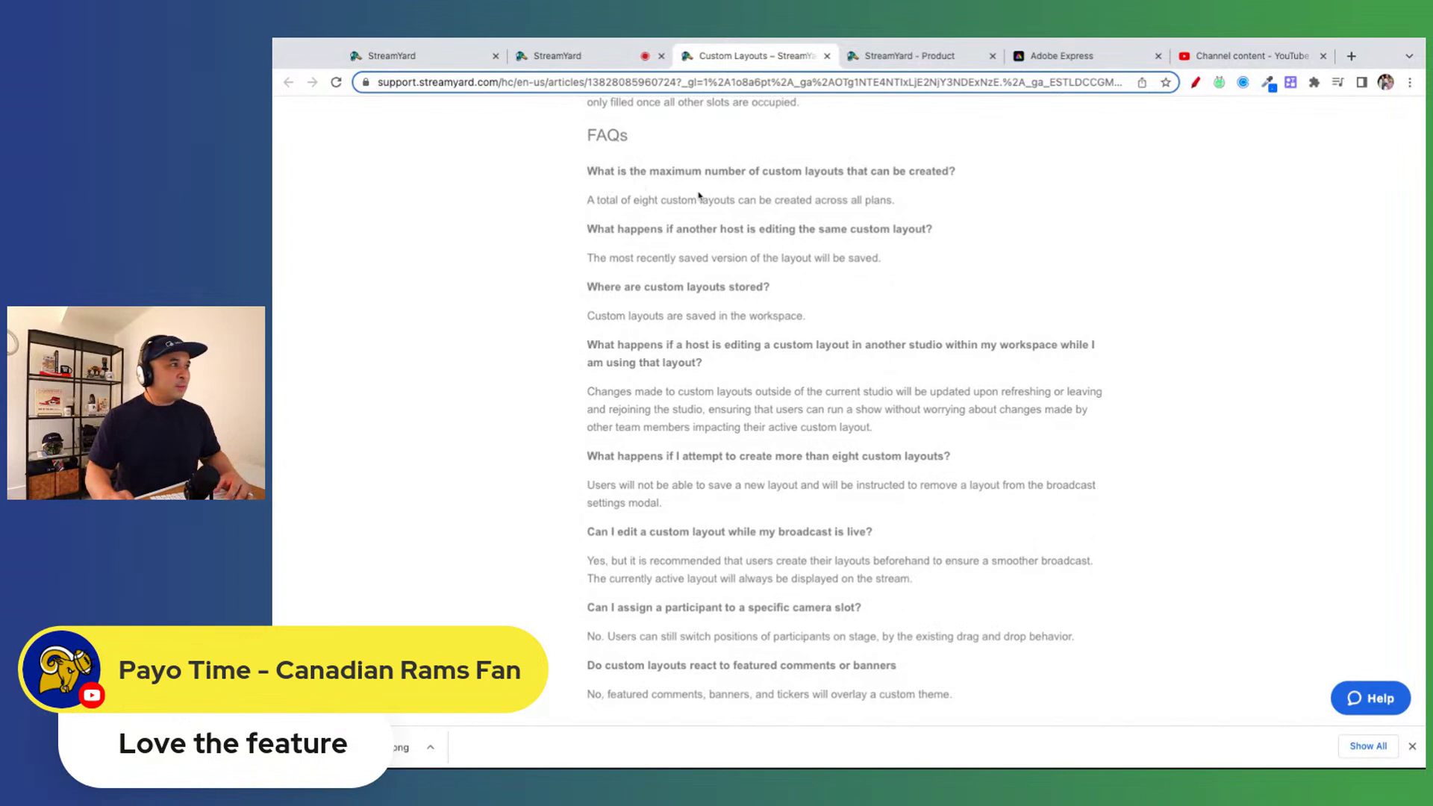
drag(589, 200, 895, 201)
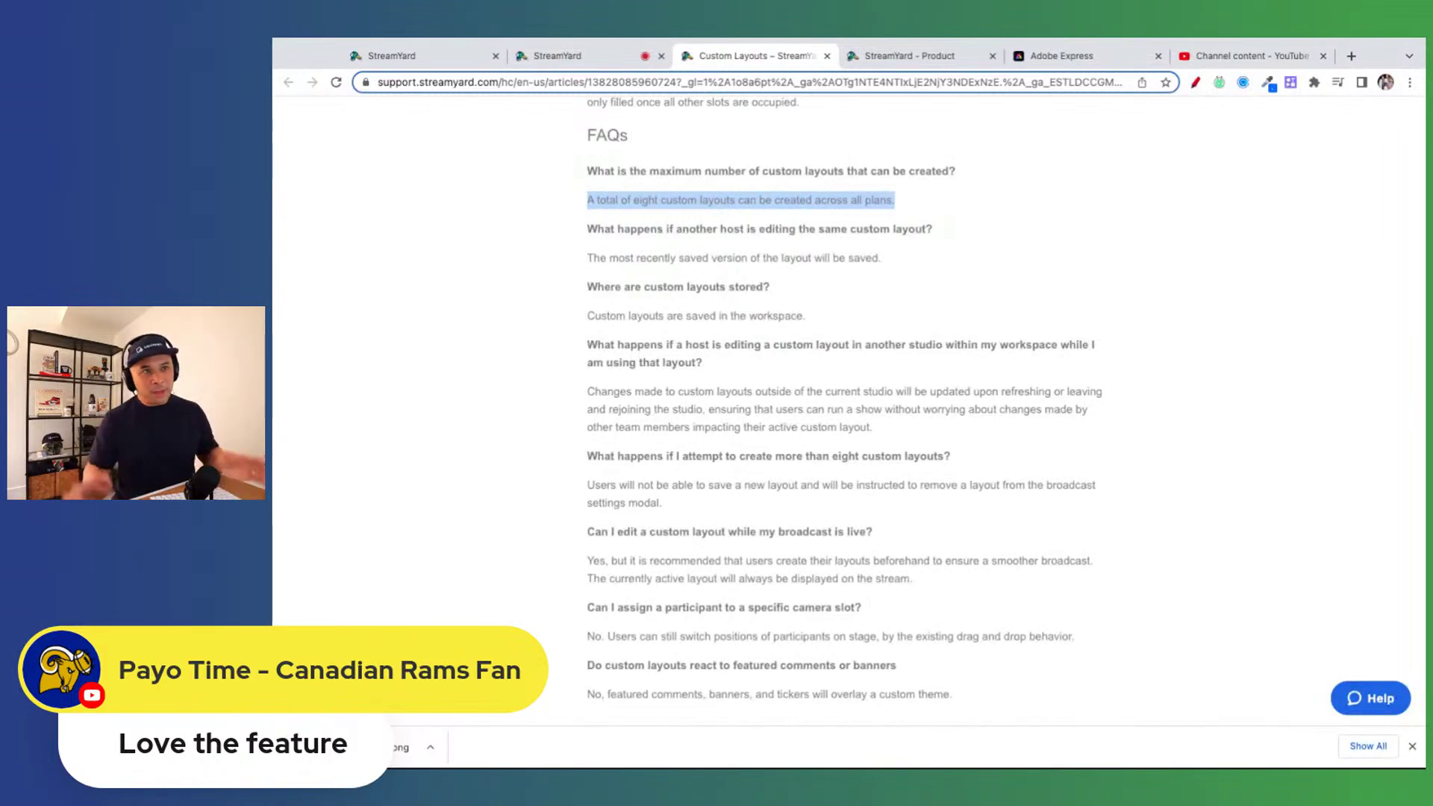
key(ctrl+c)
- Enlarge the article text and select the question about another host editing a layout and its latest-saved-version answer
key(ctrl+plus)
key(ctrl+plus)
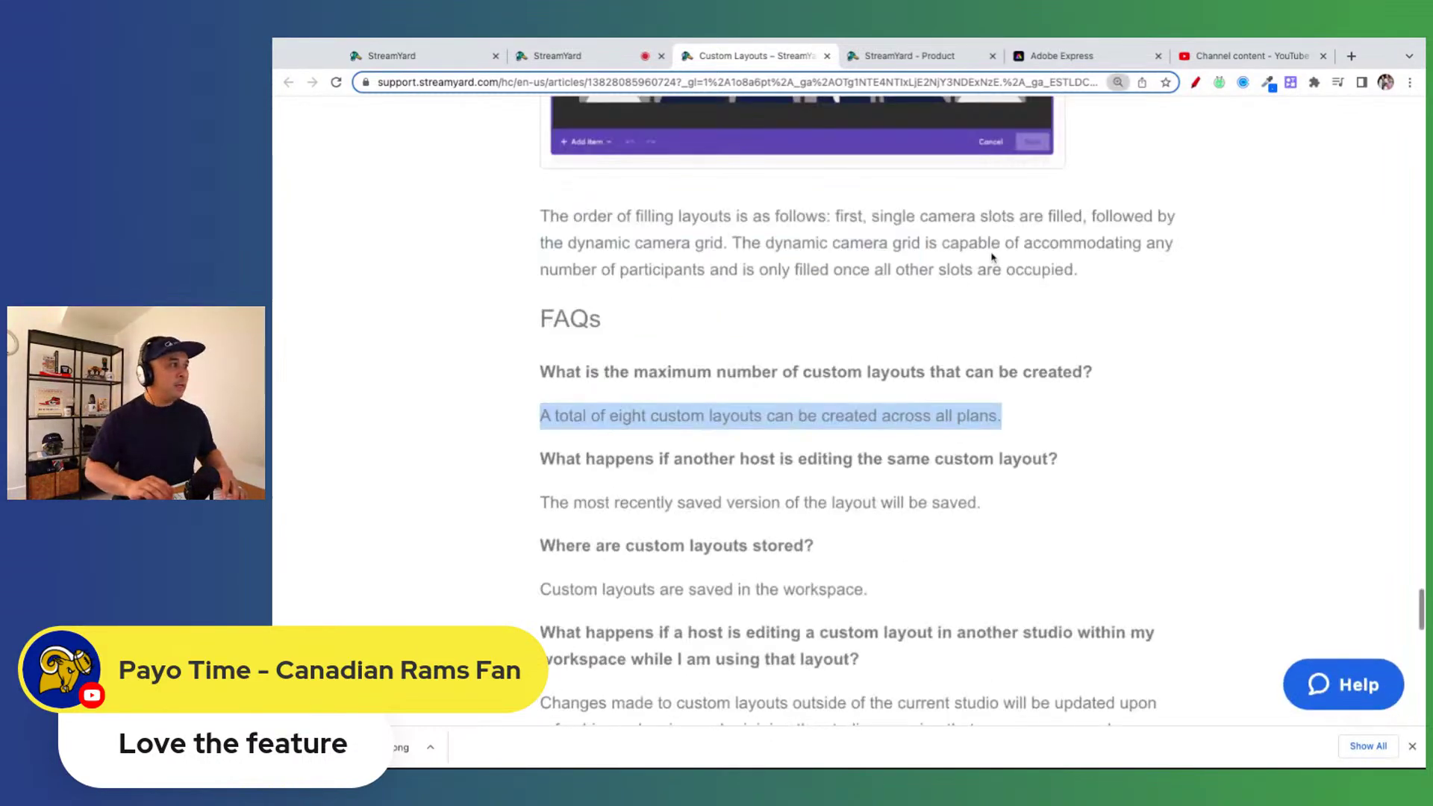
key(ctrl+plus)
key(ctrl+plus)
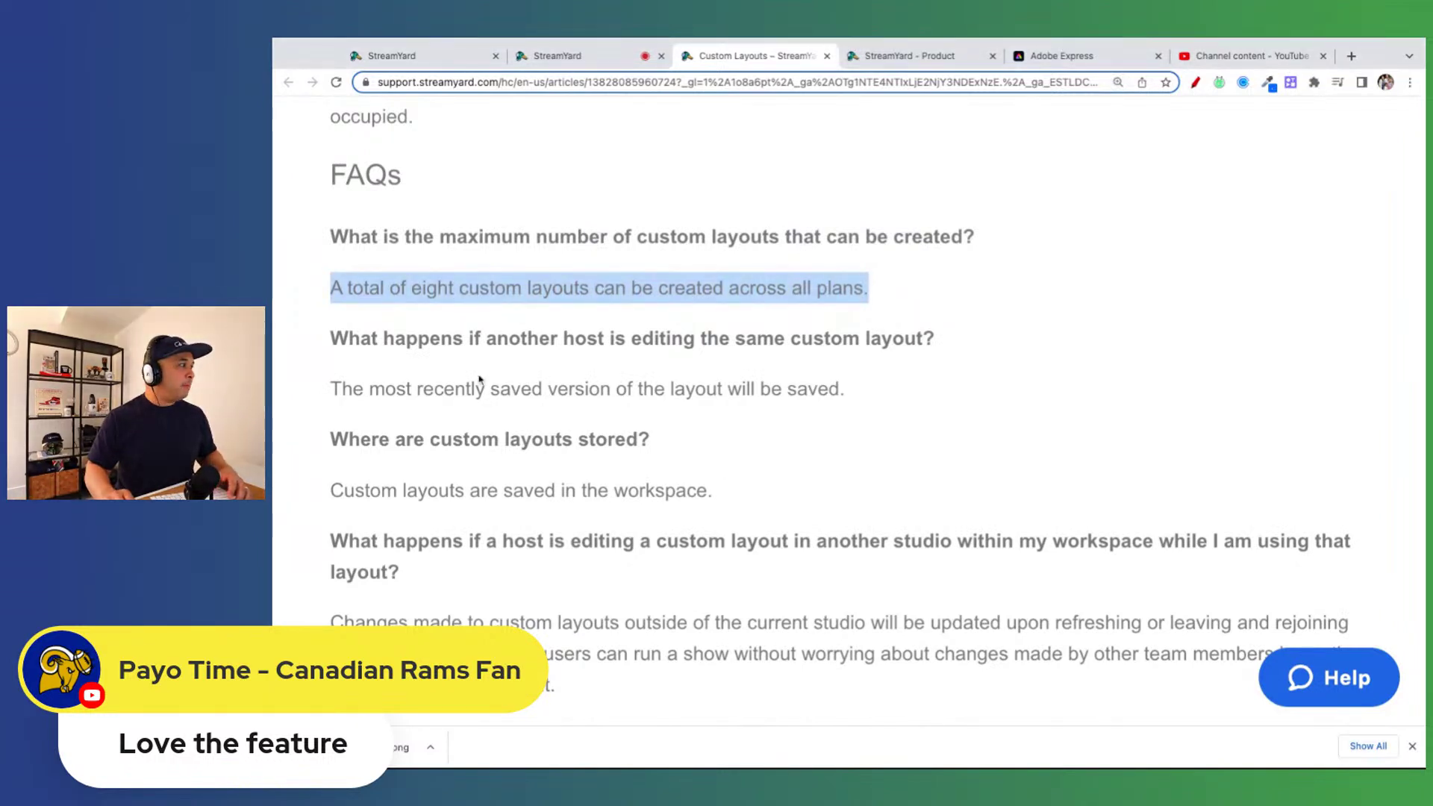
scroll(479, 378, down, 1)
scroll(479, 379, down, 1)
click(332, 241)
key(shift+alt+Right)
key(shift+alt+Right)
key(shift+alt+Right)
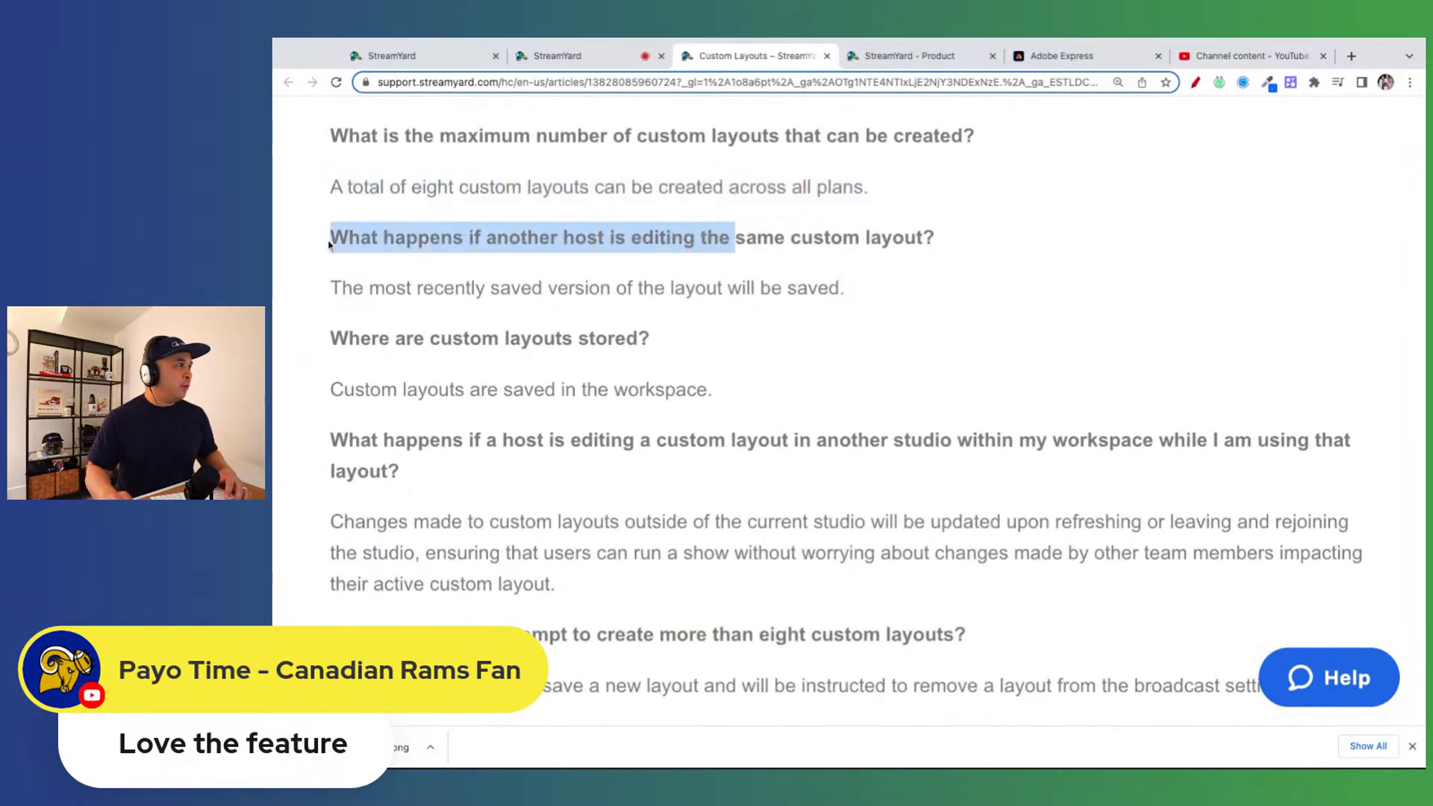
key(shift+alt+Right)
key(shift+alt+Right)
key(shift+alt+Right)
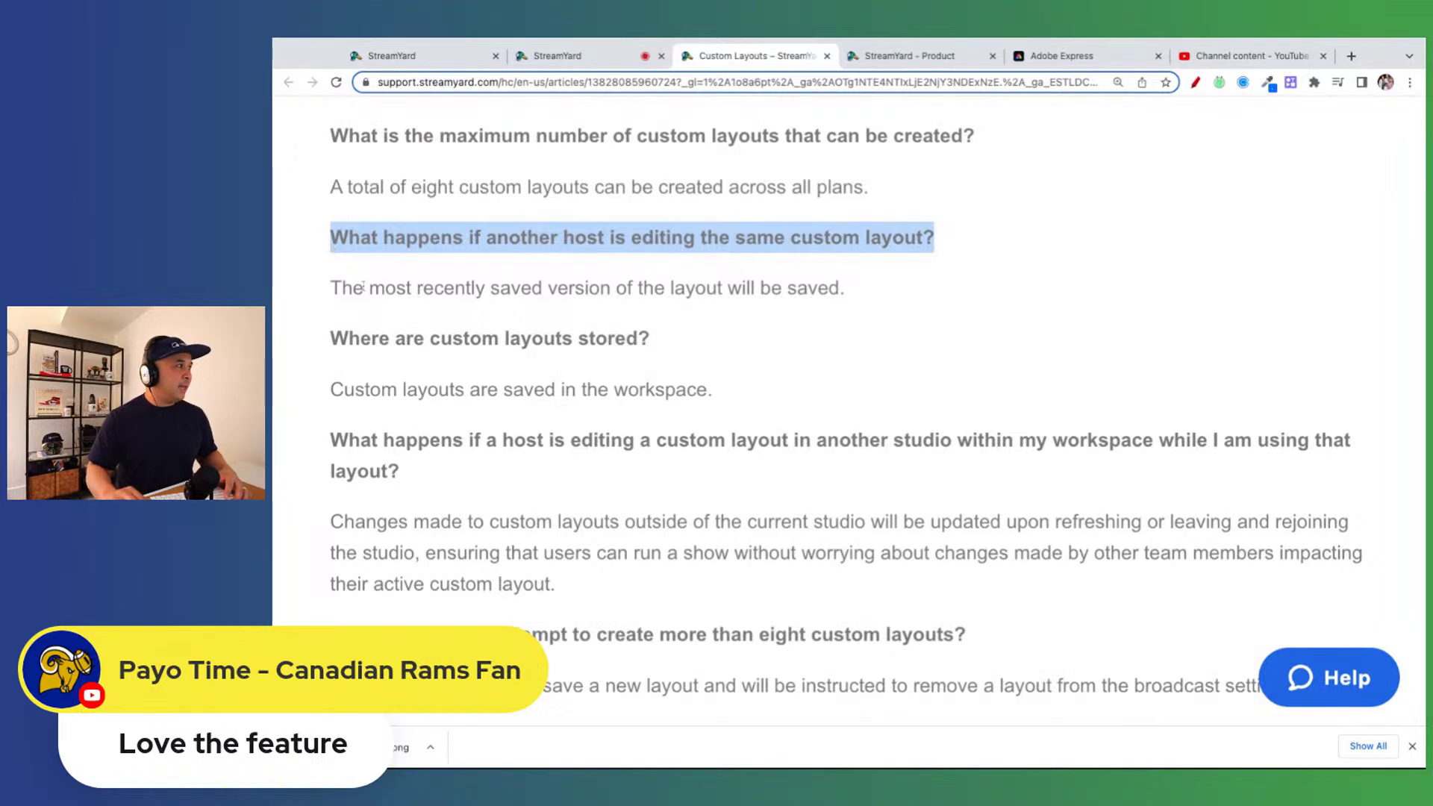
click(341, 287)
key(shift+alt+Right)
key(shift+alt+Right)
key(shift+alt+Right)
key(shift+alt+Right)
key(shift+alt+Right)
key(shift+alt+Right)
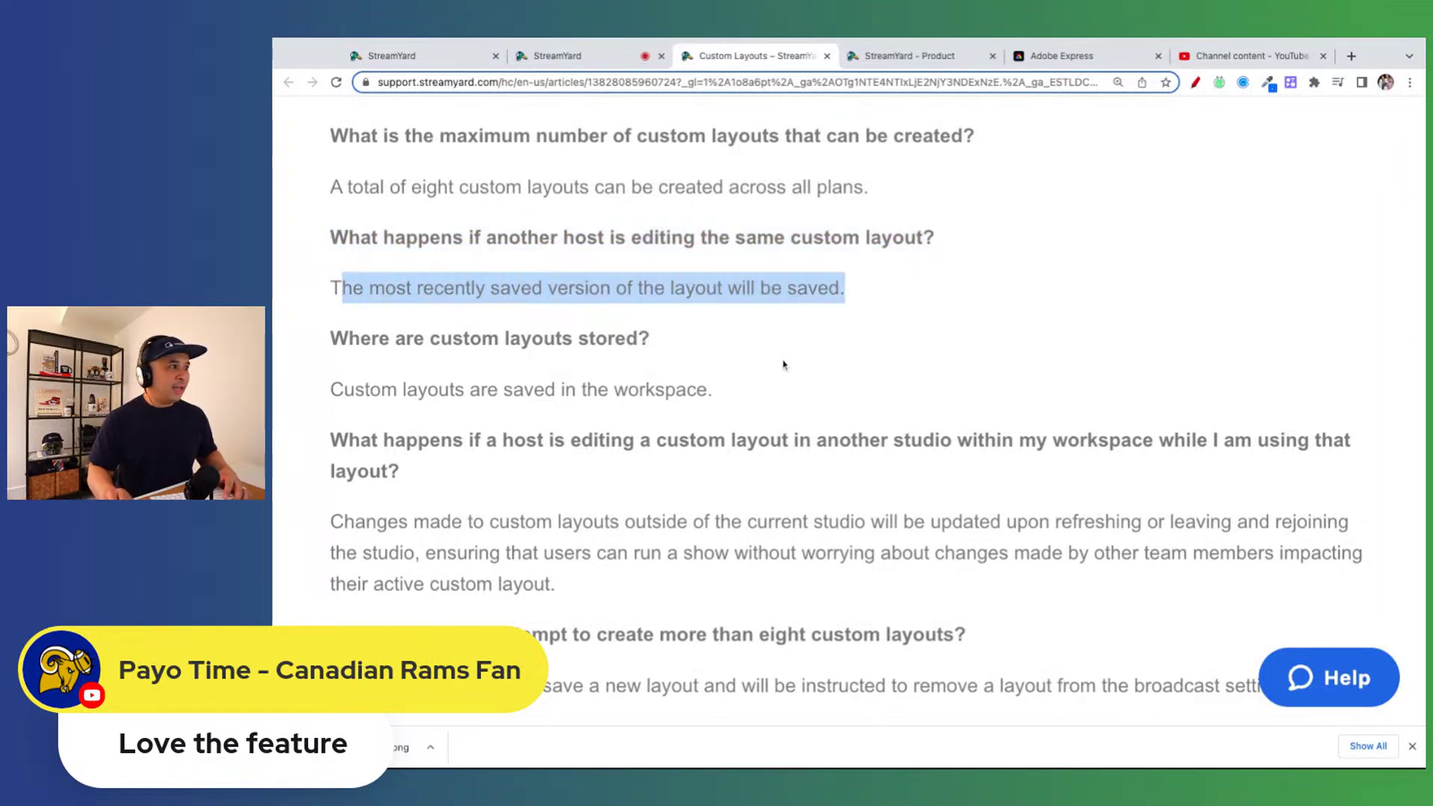
scroll(784, 366, down, 3)
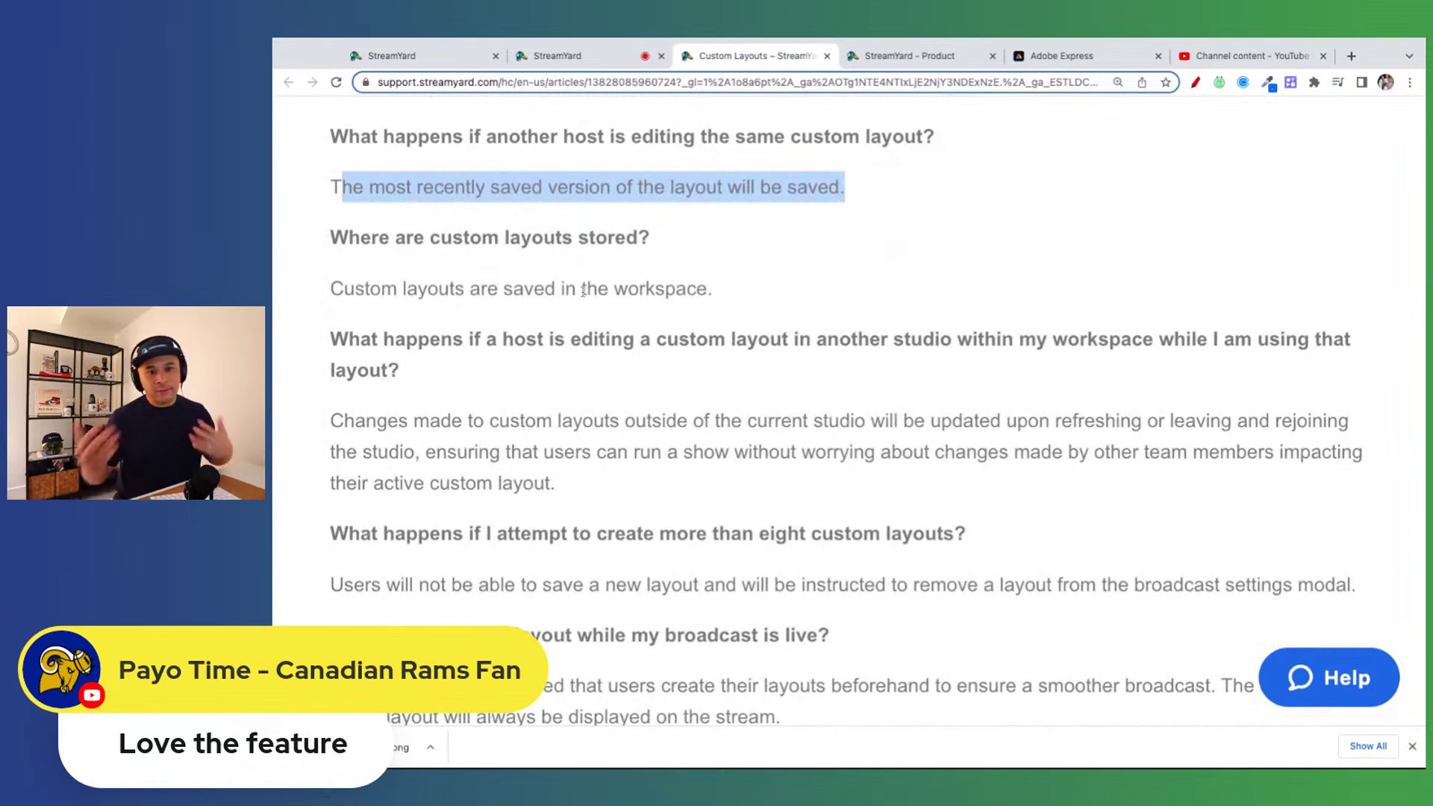
- Highlight the answers on where layouts are stored and on shows running undisturbed when hosts edit elsewhere
key(super+Tab)
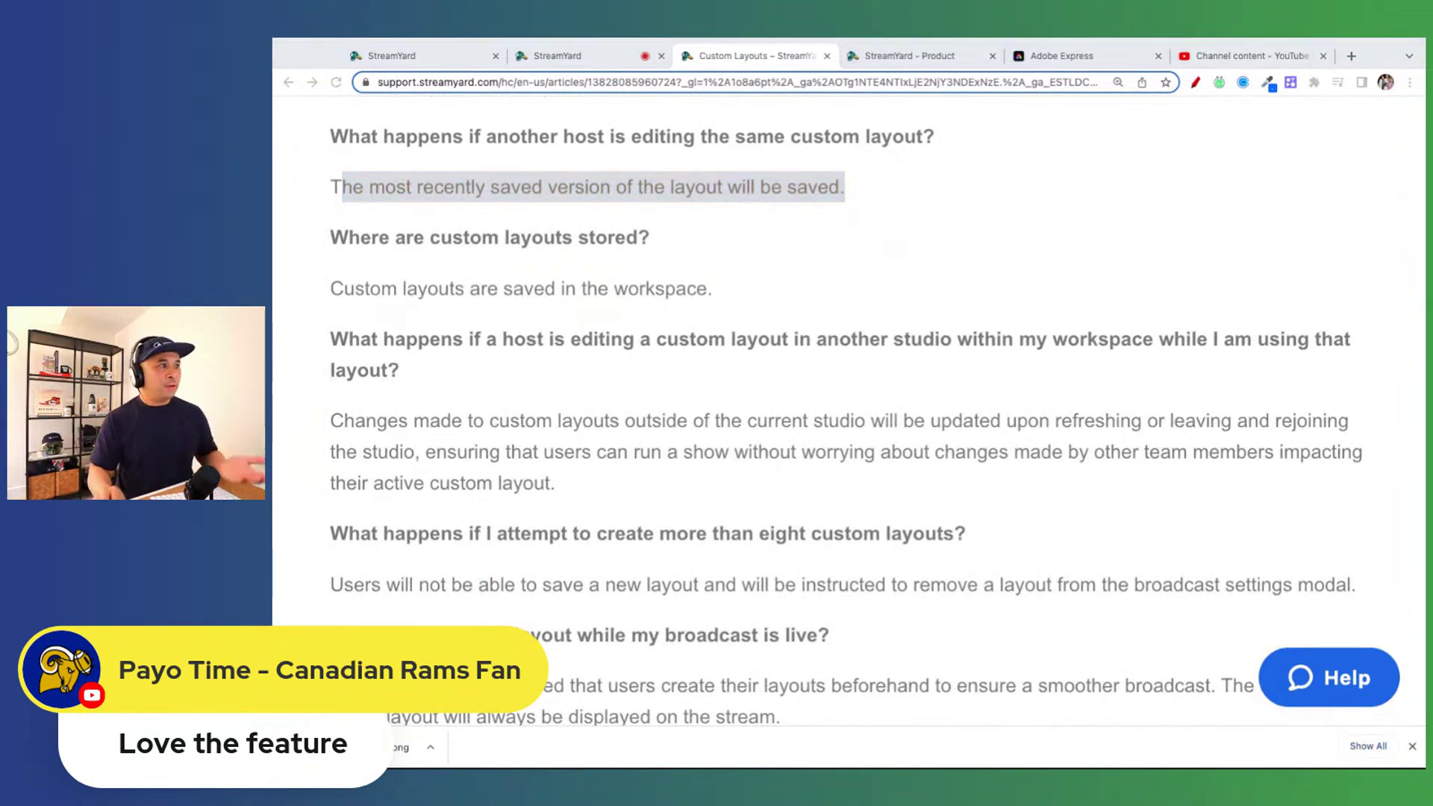
key(super+Tab)
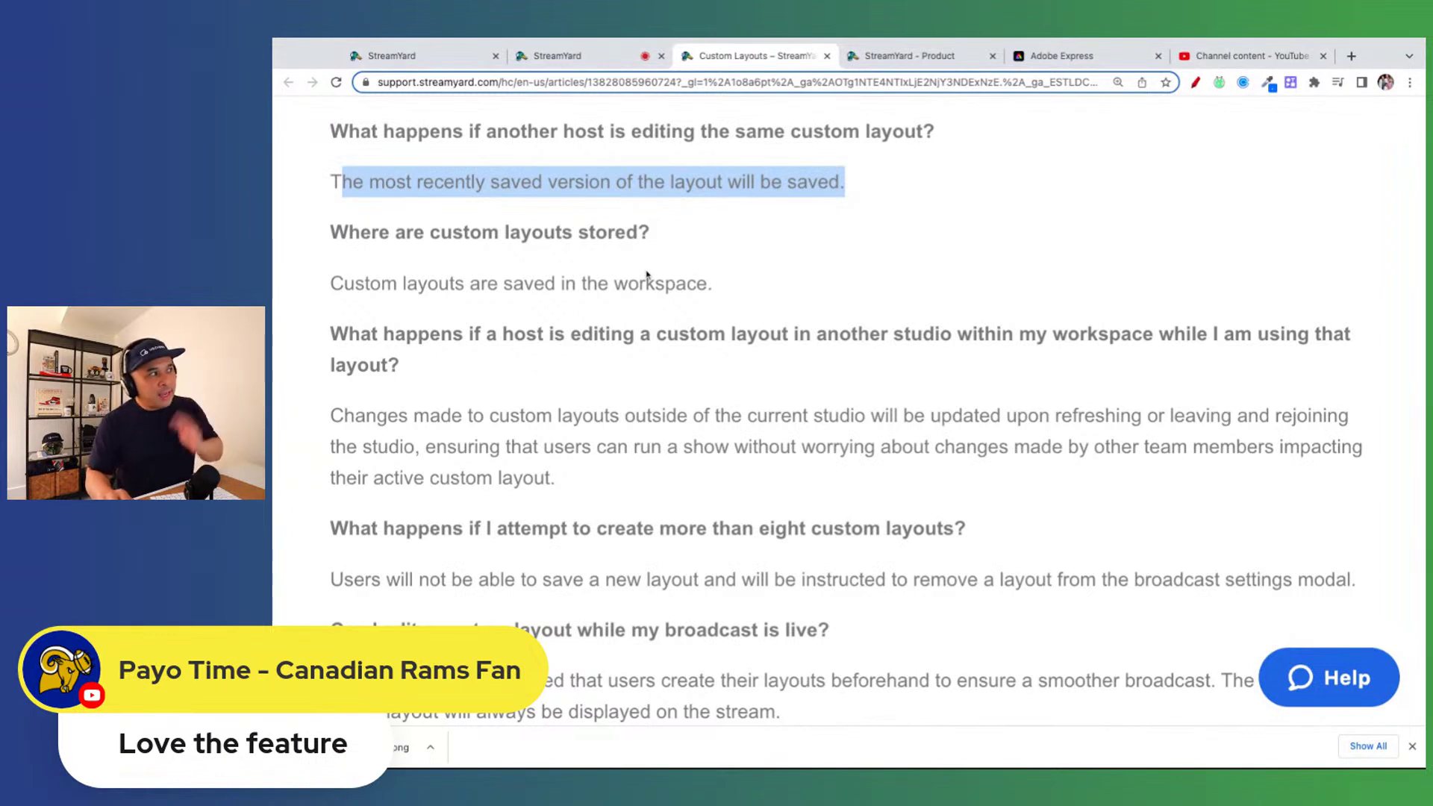
scroll(1102, 338, up, 1)
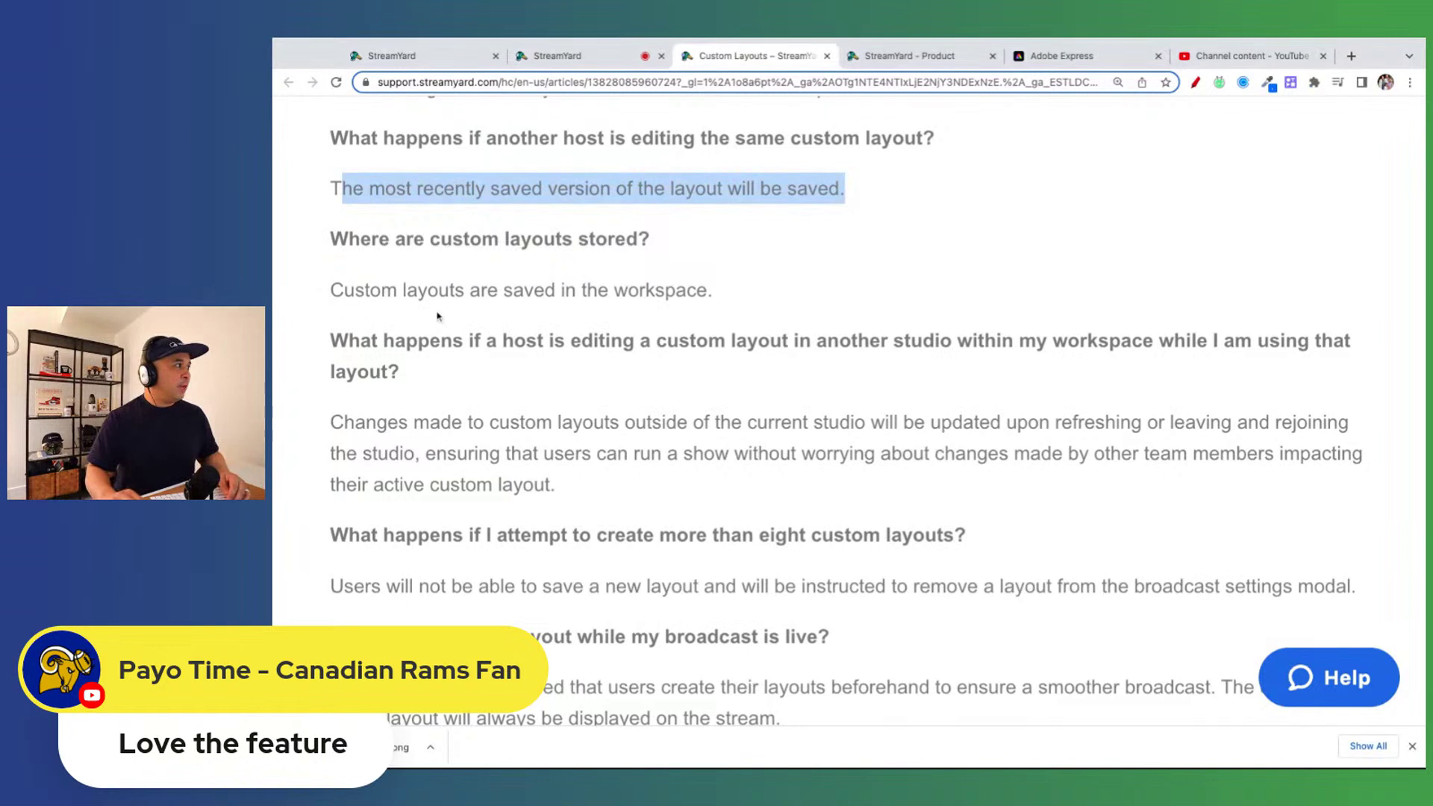
drag(333, 290, 713, 292)
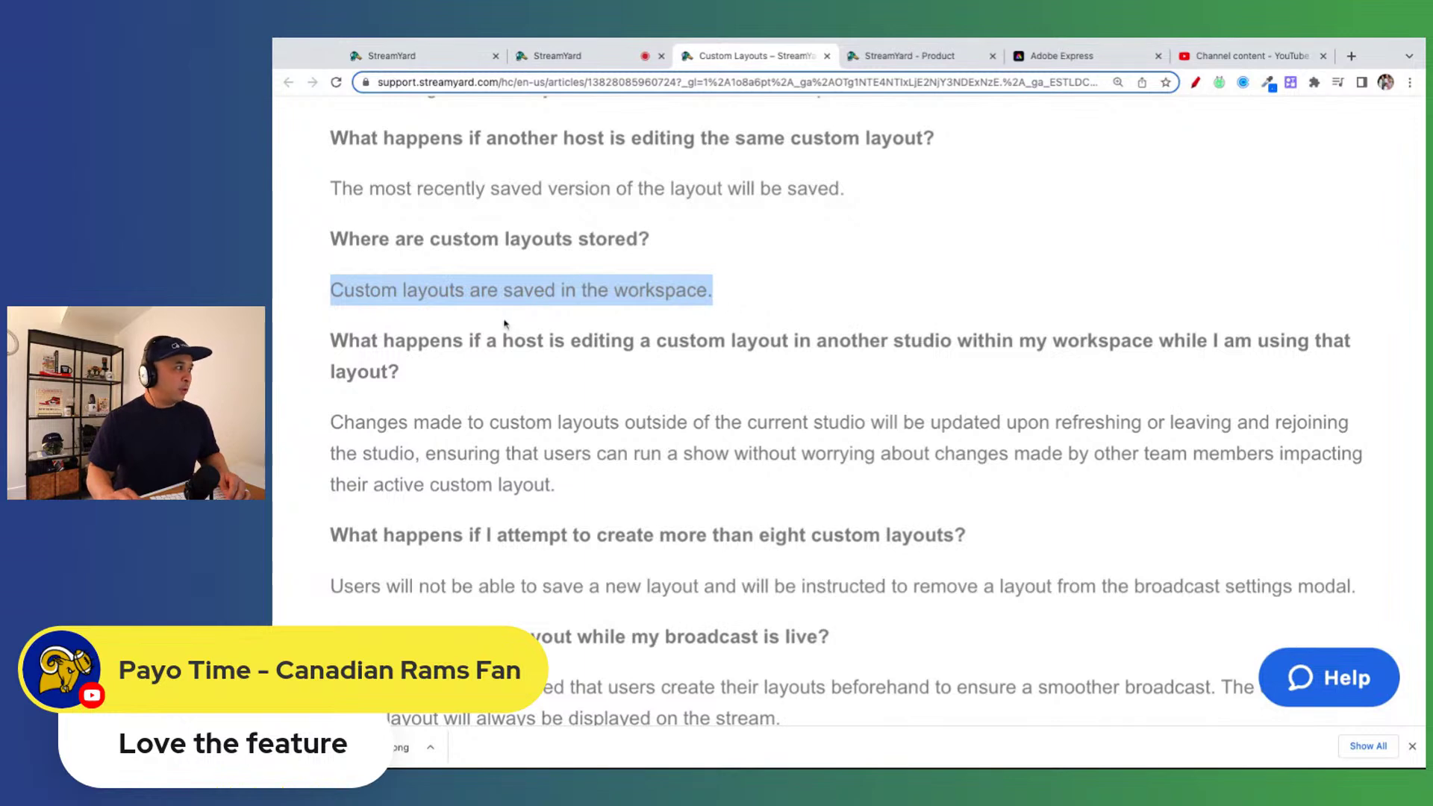
scroll(504, 323, down, 1)
scroll(501, 291, down, 2)
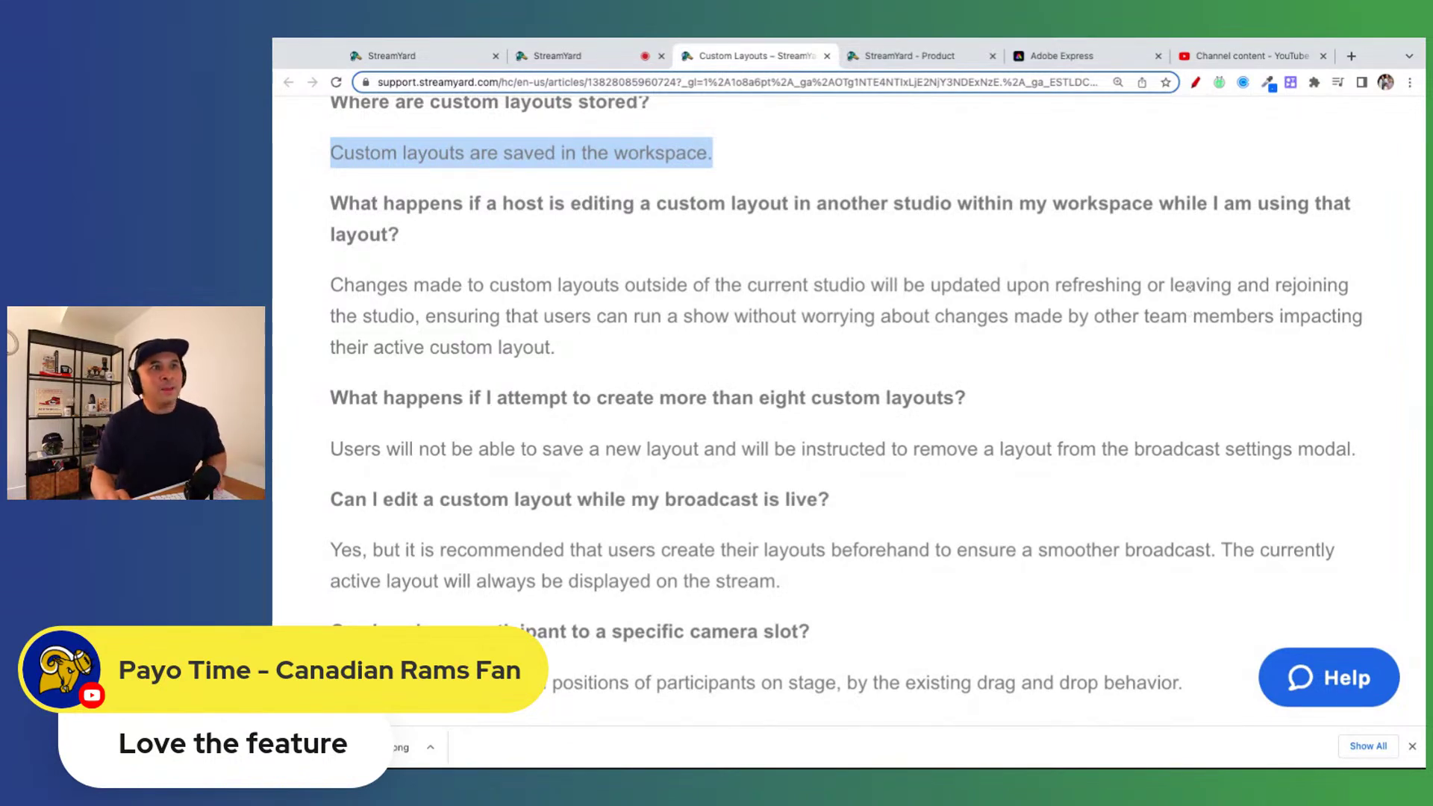
triple_click(458, 244)
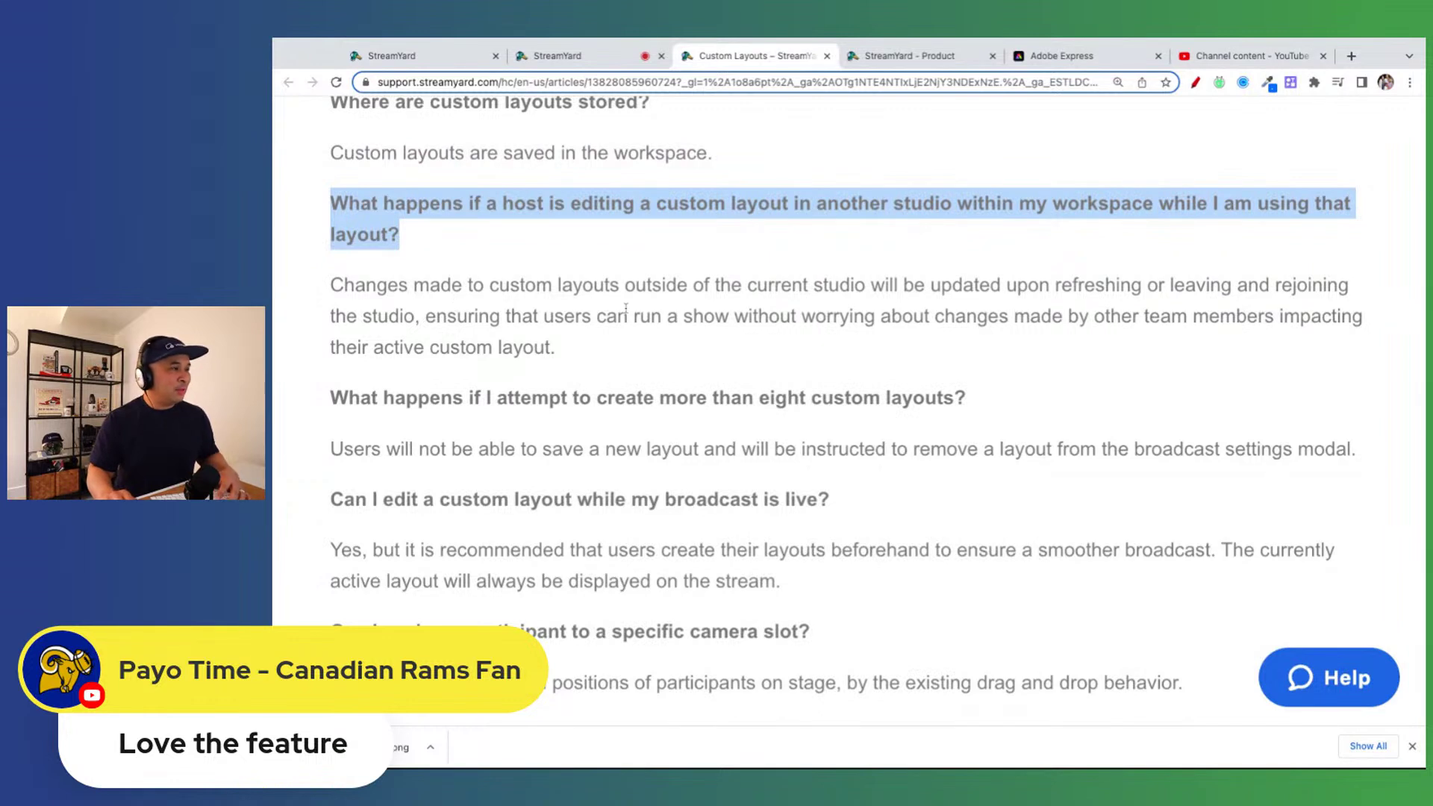
scroll(1008, 319, up, 1)
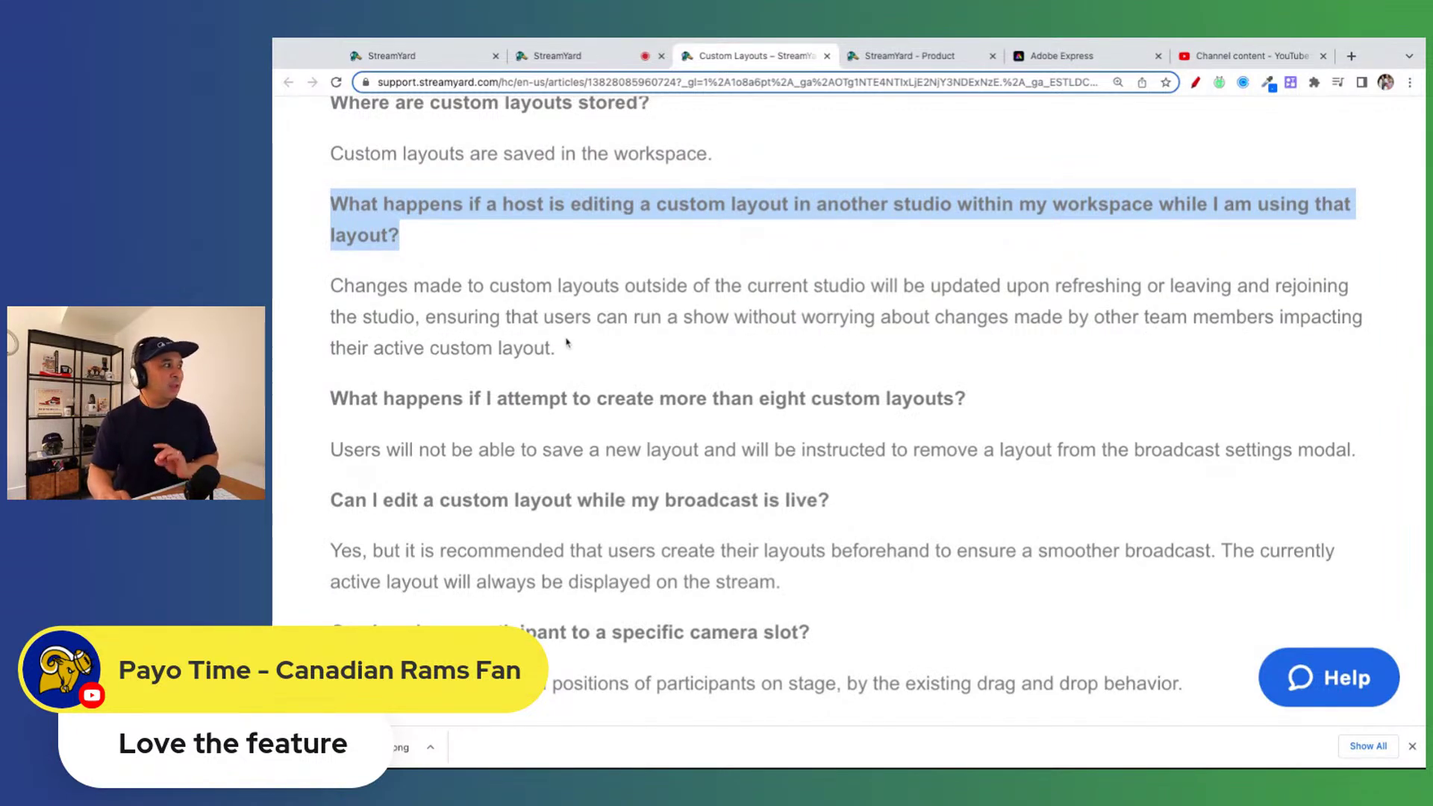
drag(330, 286, 555, 349)
click(439, 316)
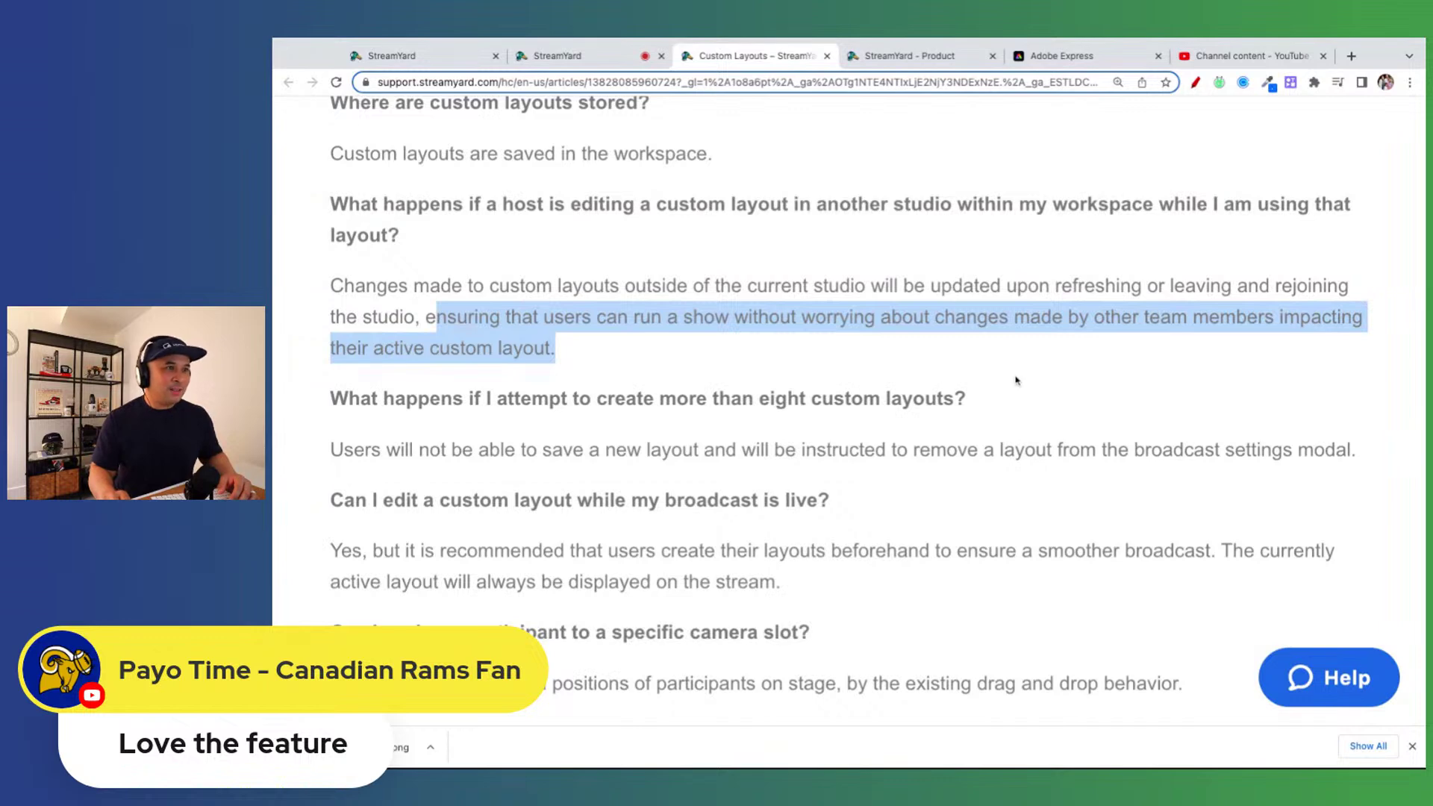
scroll(1017, 383, down, 1)
scroll(1016, 378, down, 1)
scroll(1016, 378, down, 1)
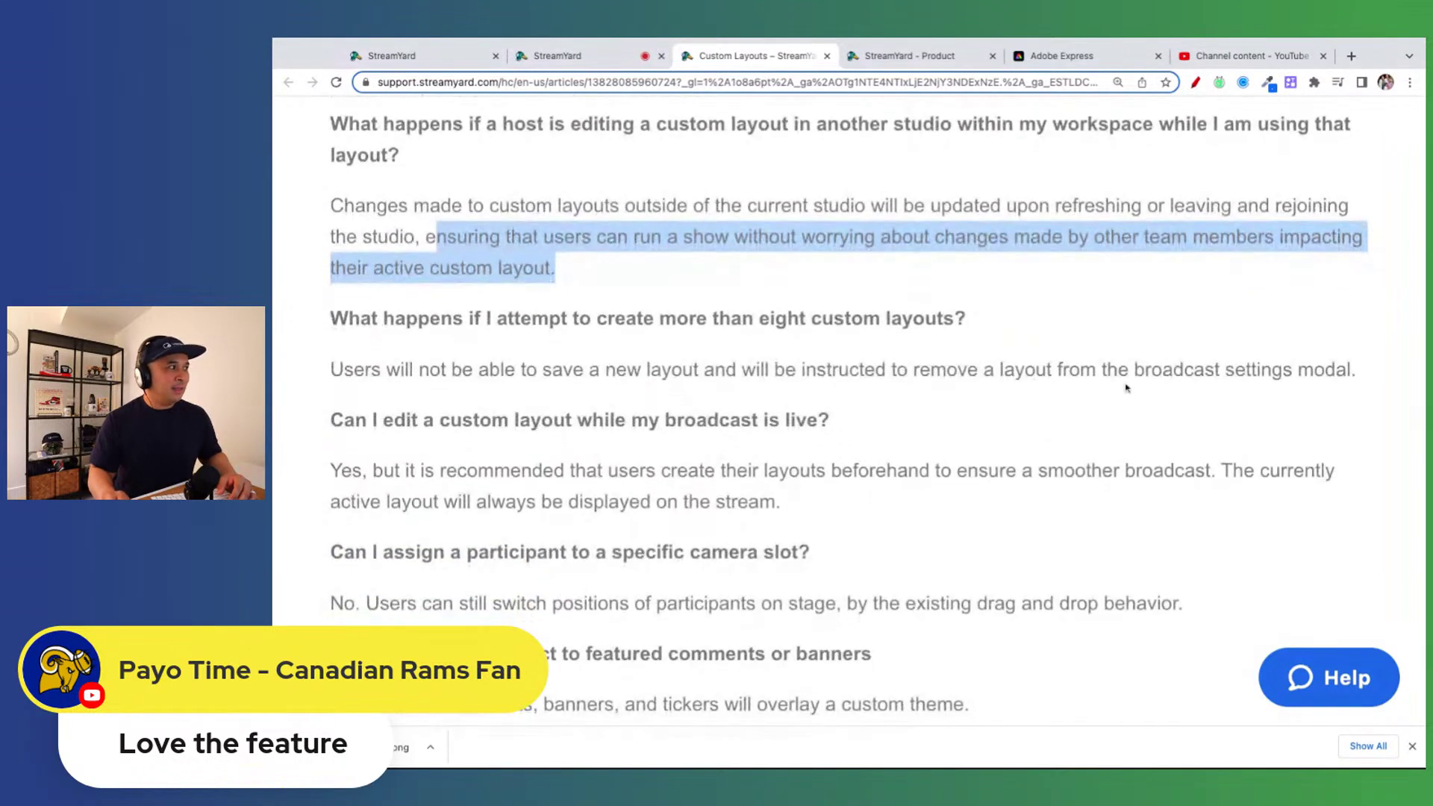
key(super+Tab)
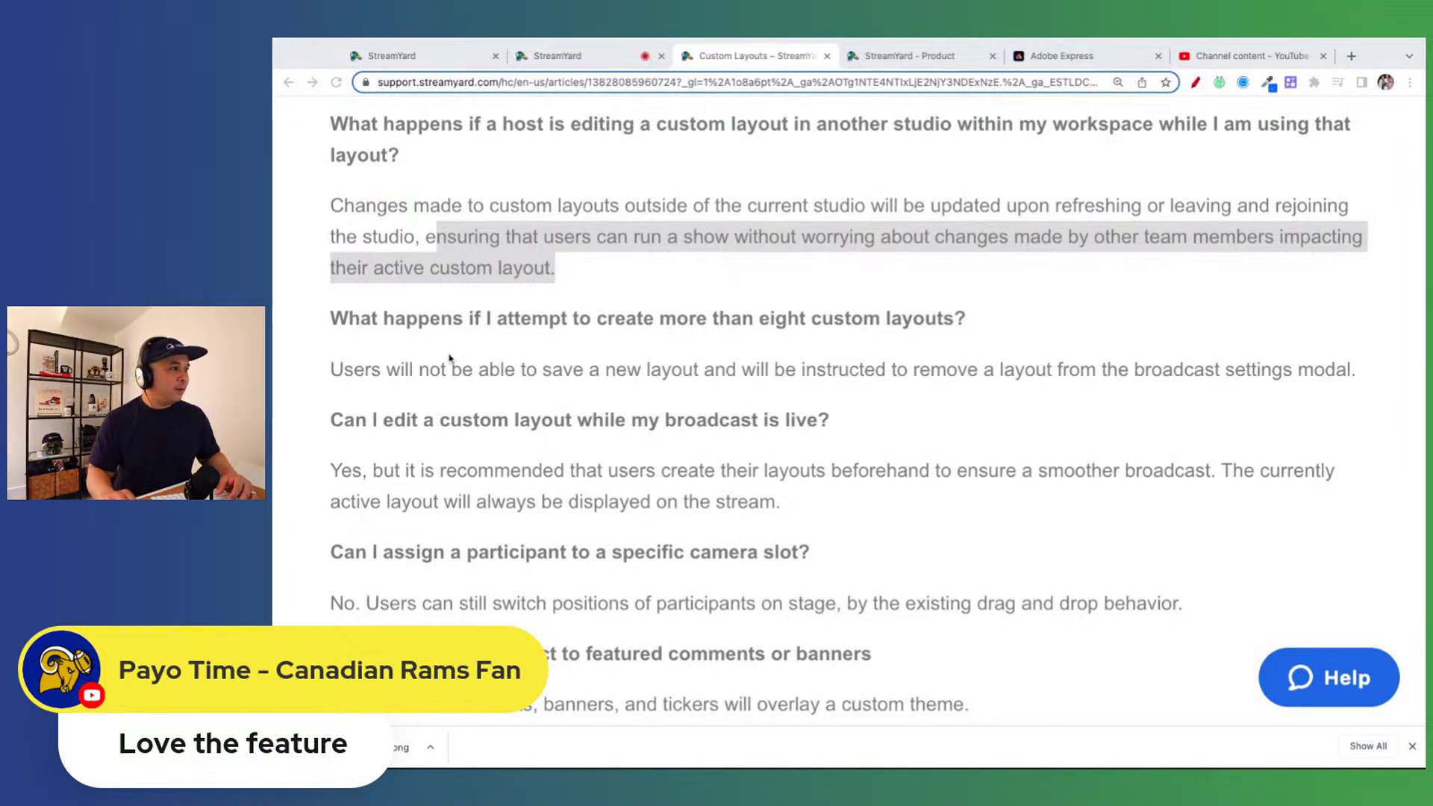
scroll(452, 359, down, 1)
scroll(444, 325, down, 1)
- Highlight the answer about the eight-layout limit
key(super+Tab)
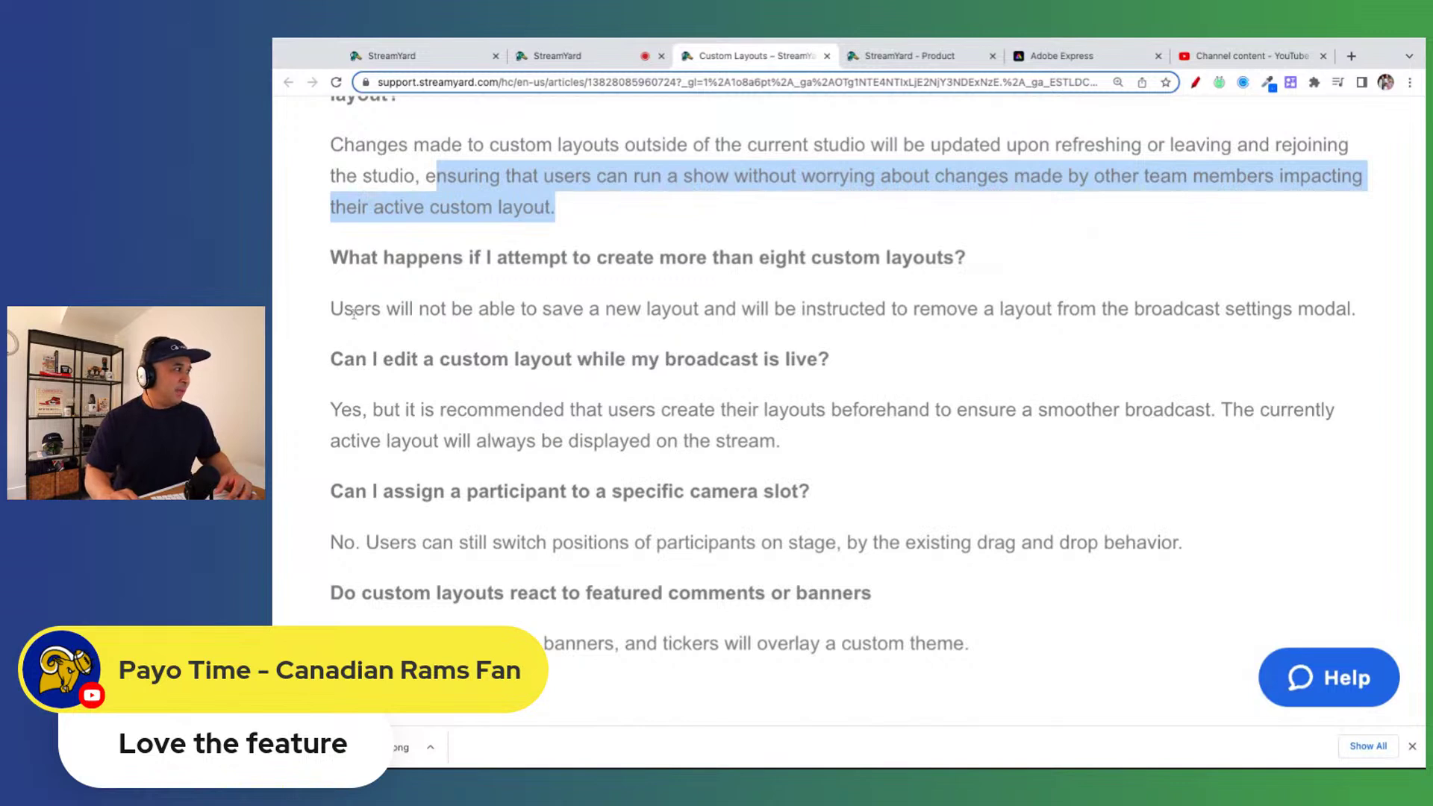
drag(331, 310, 1357, 311)
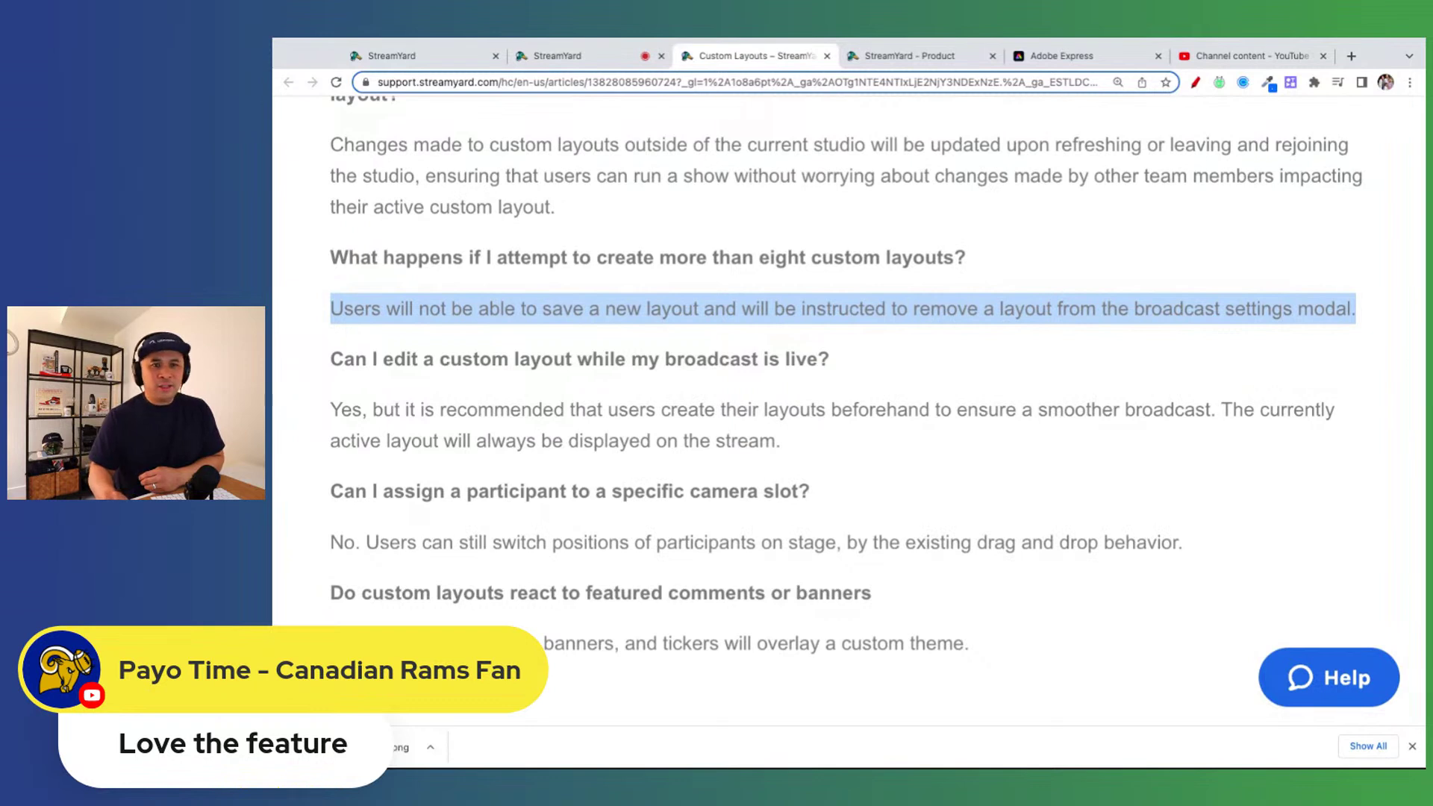
key(alt+Tab)
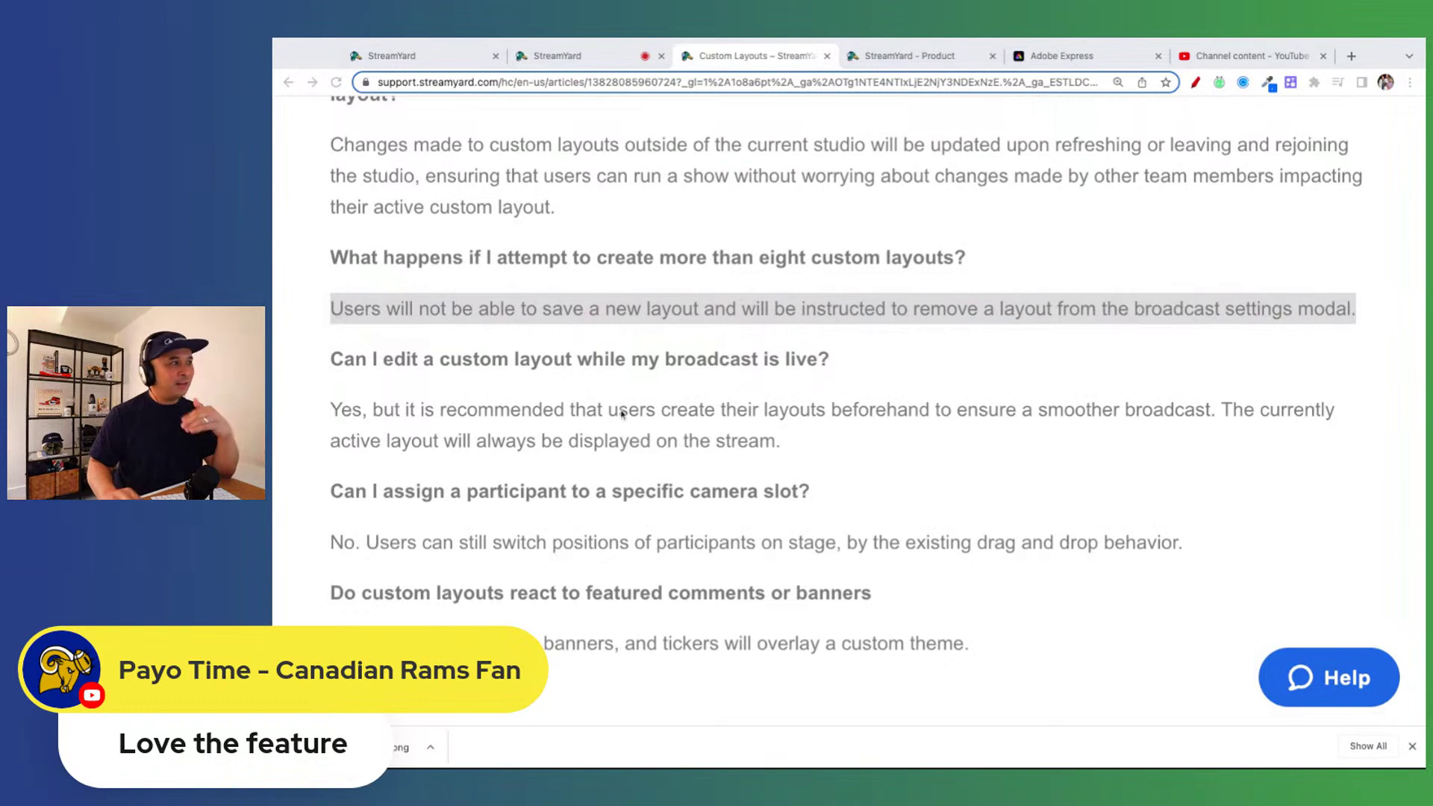
key(super+Tab)
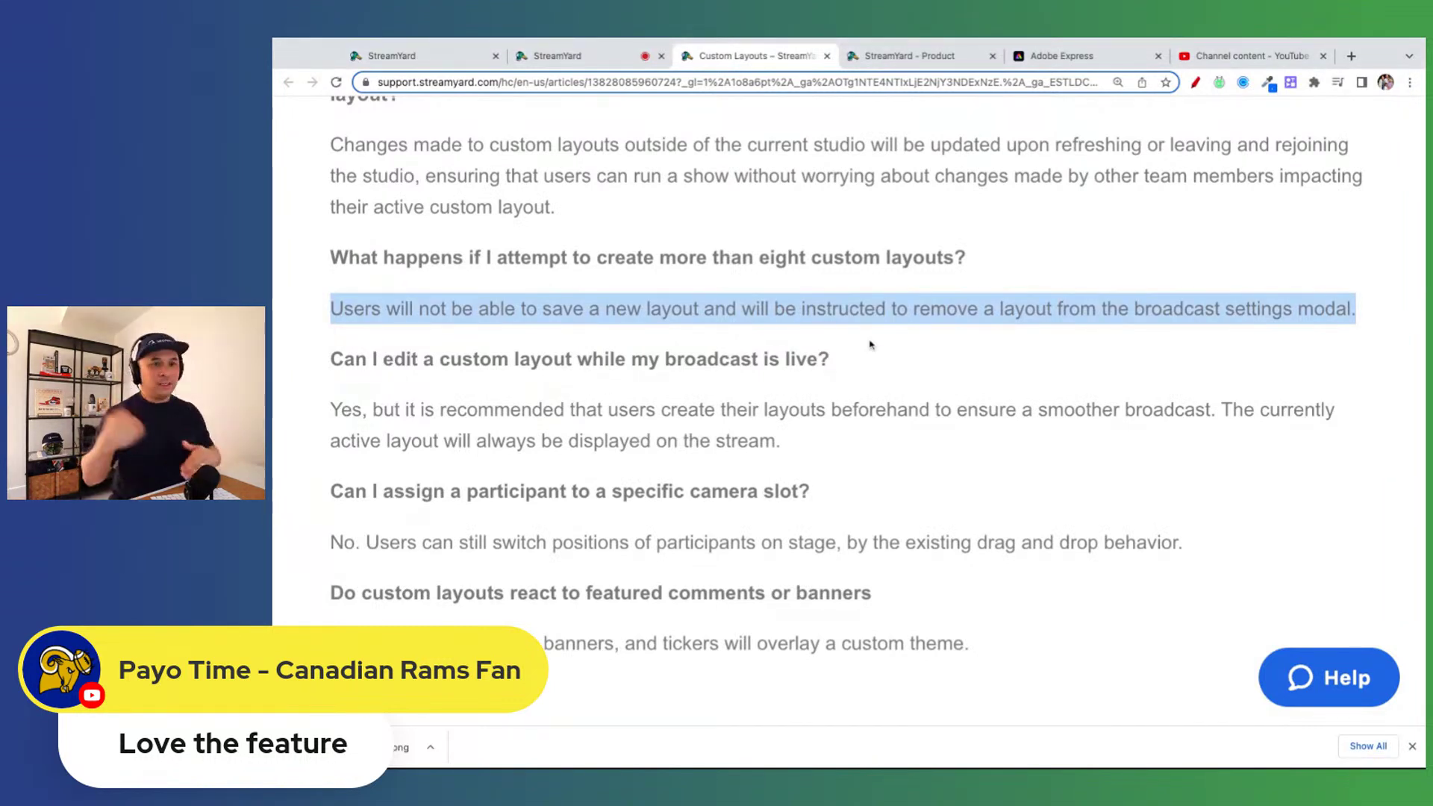
scroll(889, 341, down, 1)
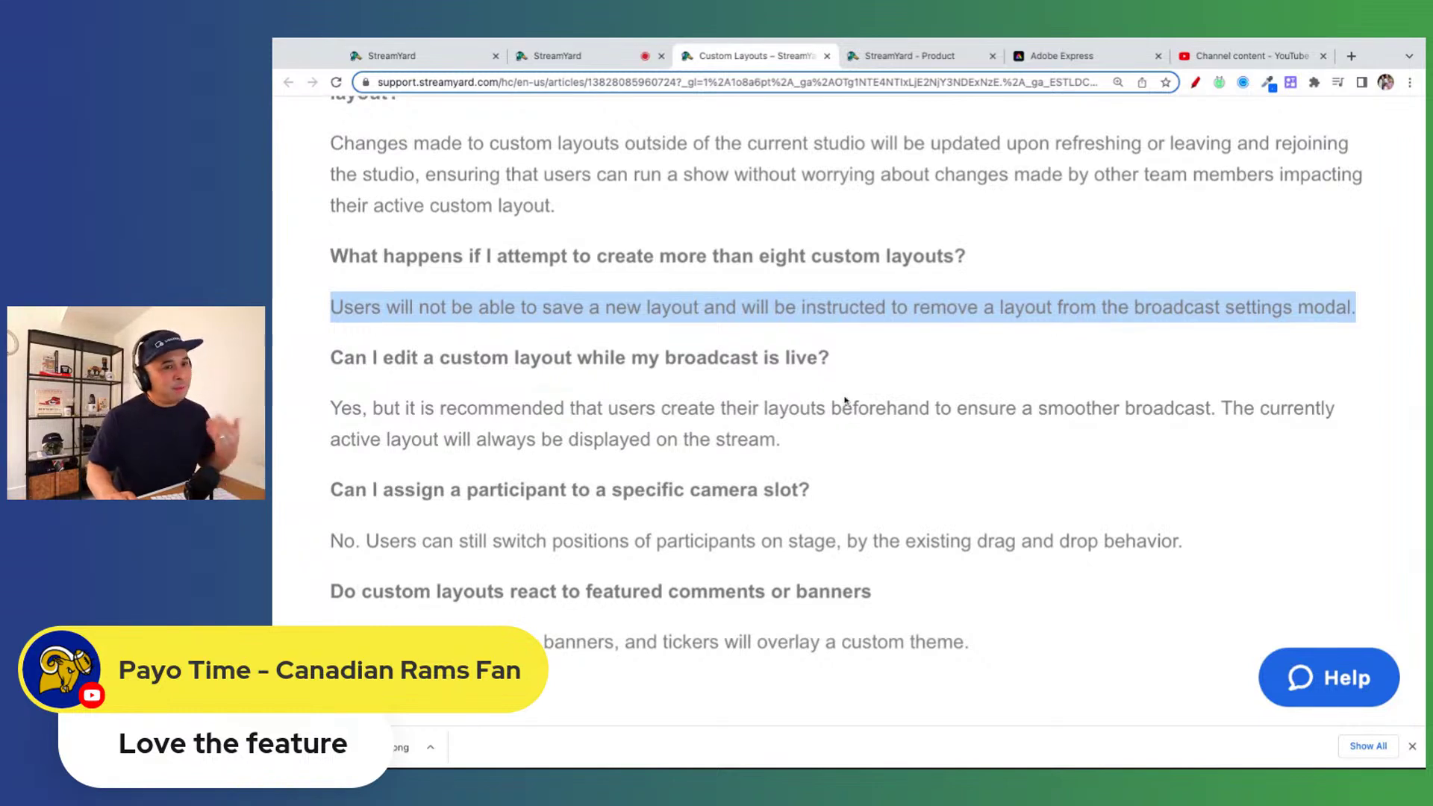
scroll(861, 411, down, 1)
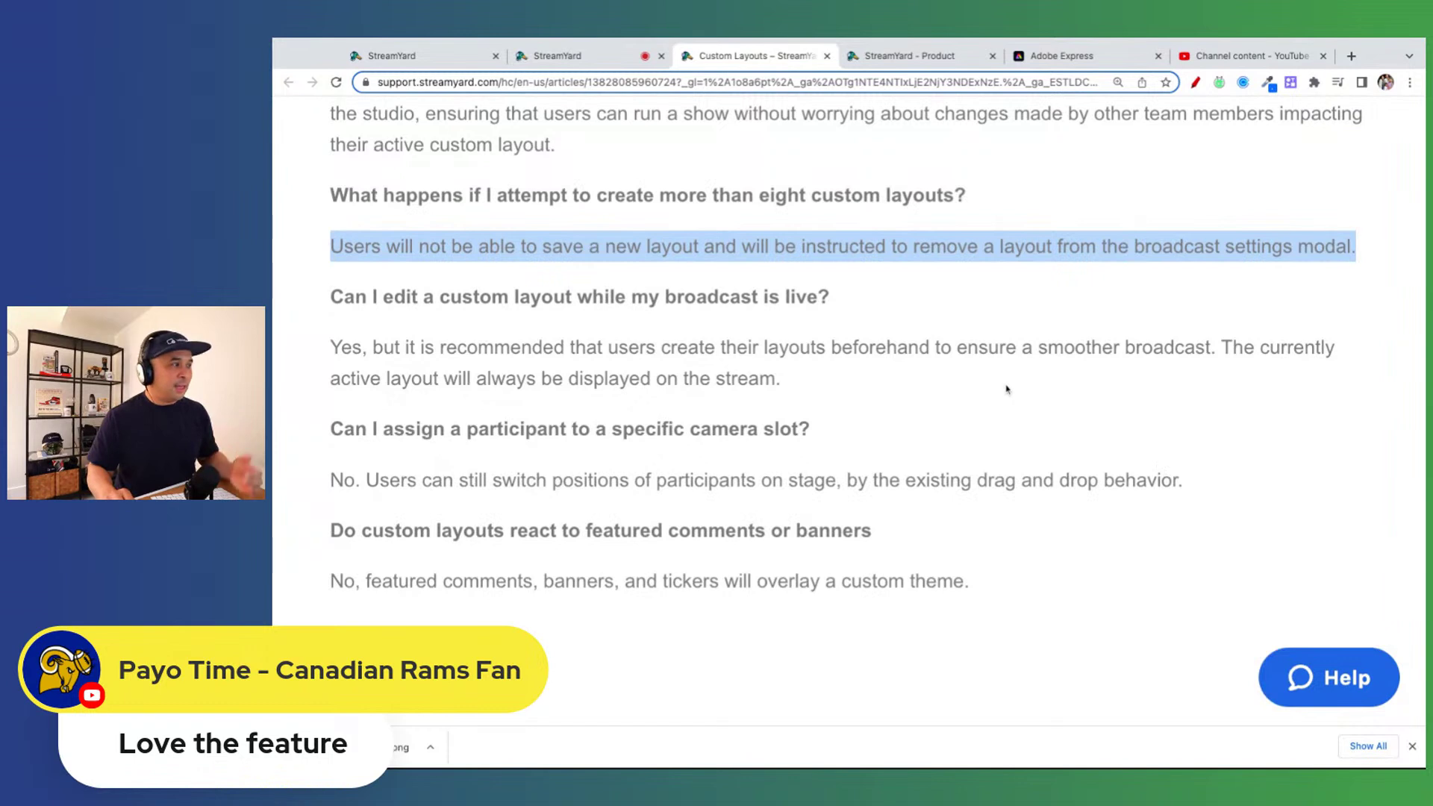
scroll(793, 342, down, 1)
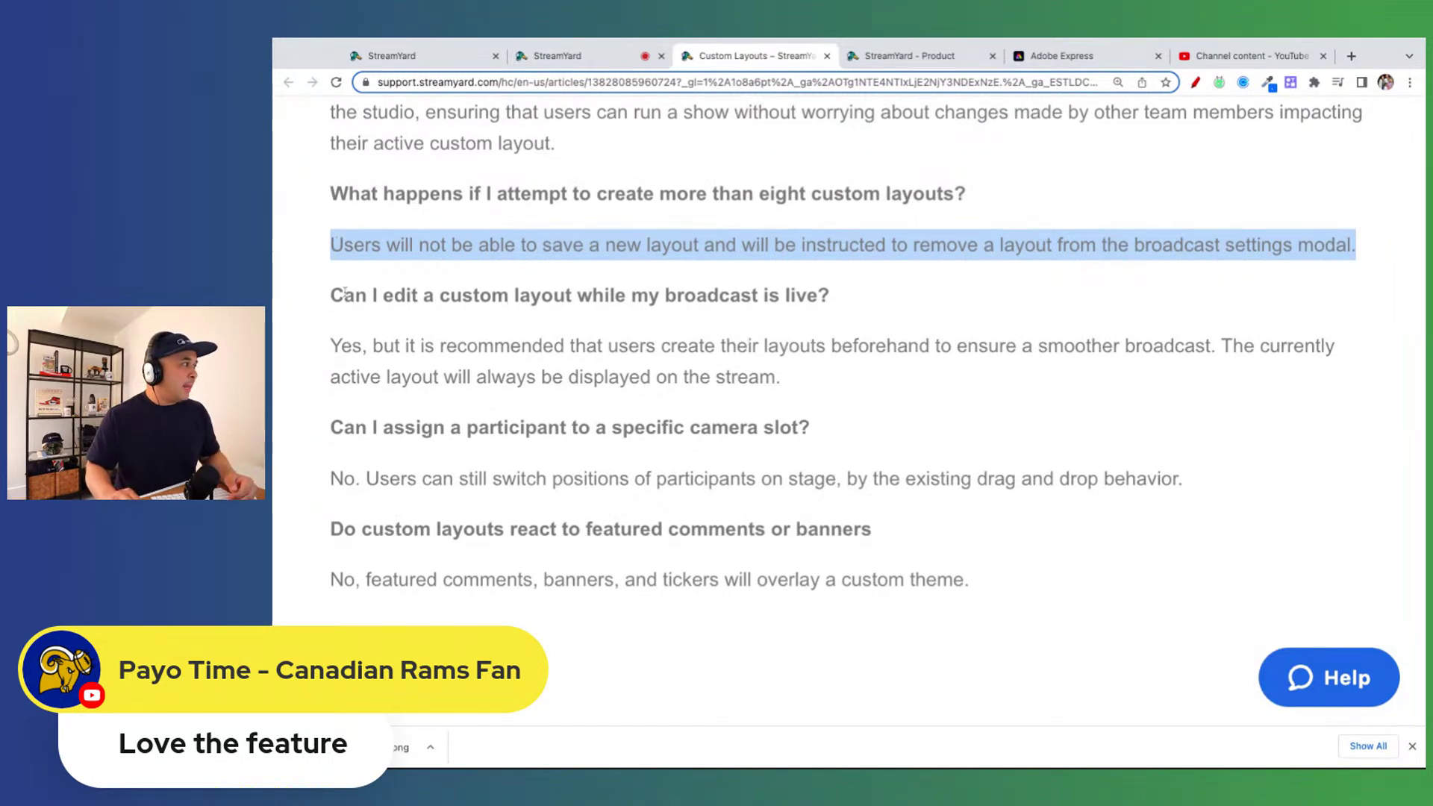
- Highlight the question and answer about editing layouts while live and return to the studio
drag(332, 294, 906, 317)
scroll(717, 359, up, 1)
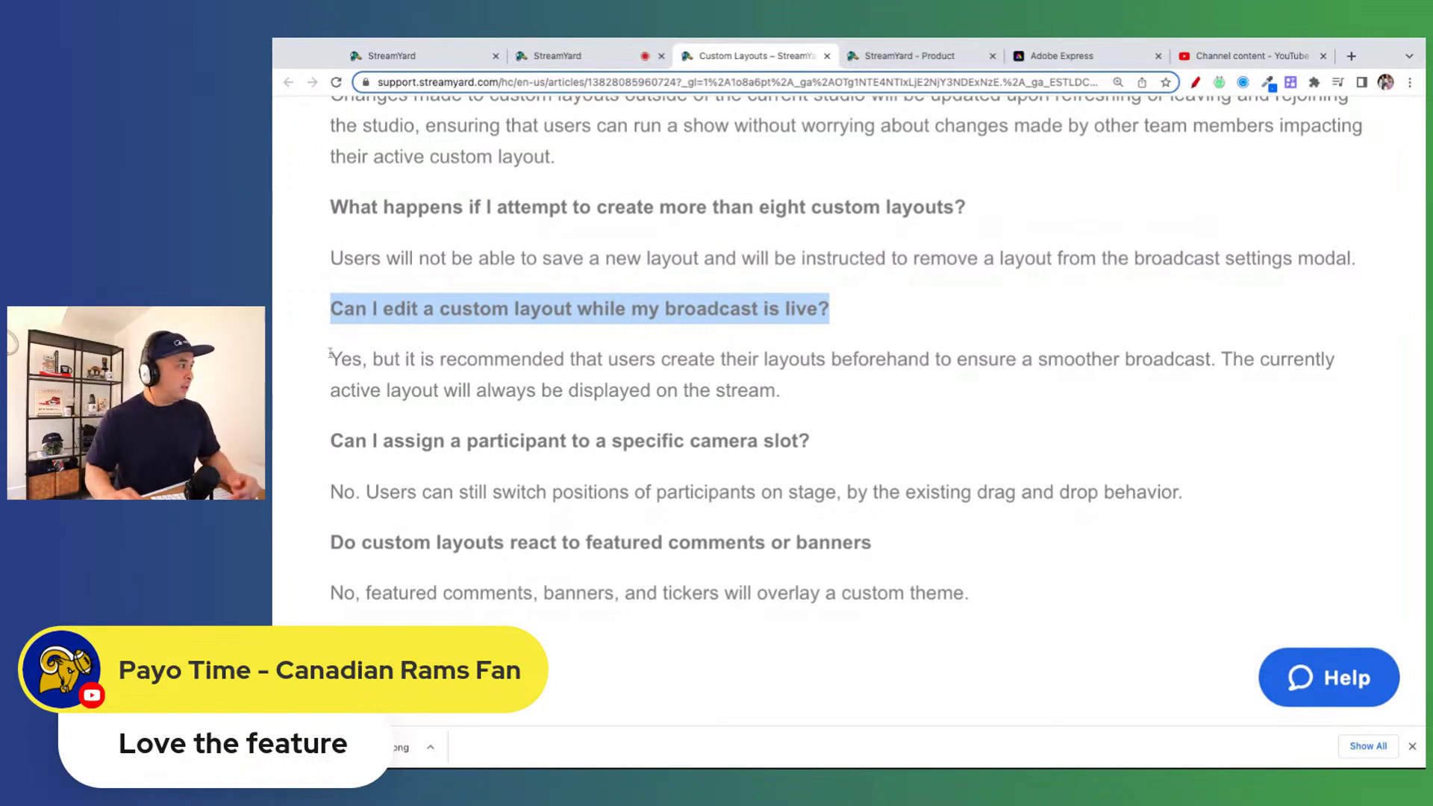
drag(331, 355, 846, 406)
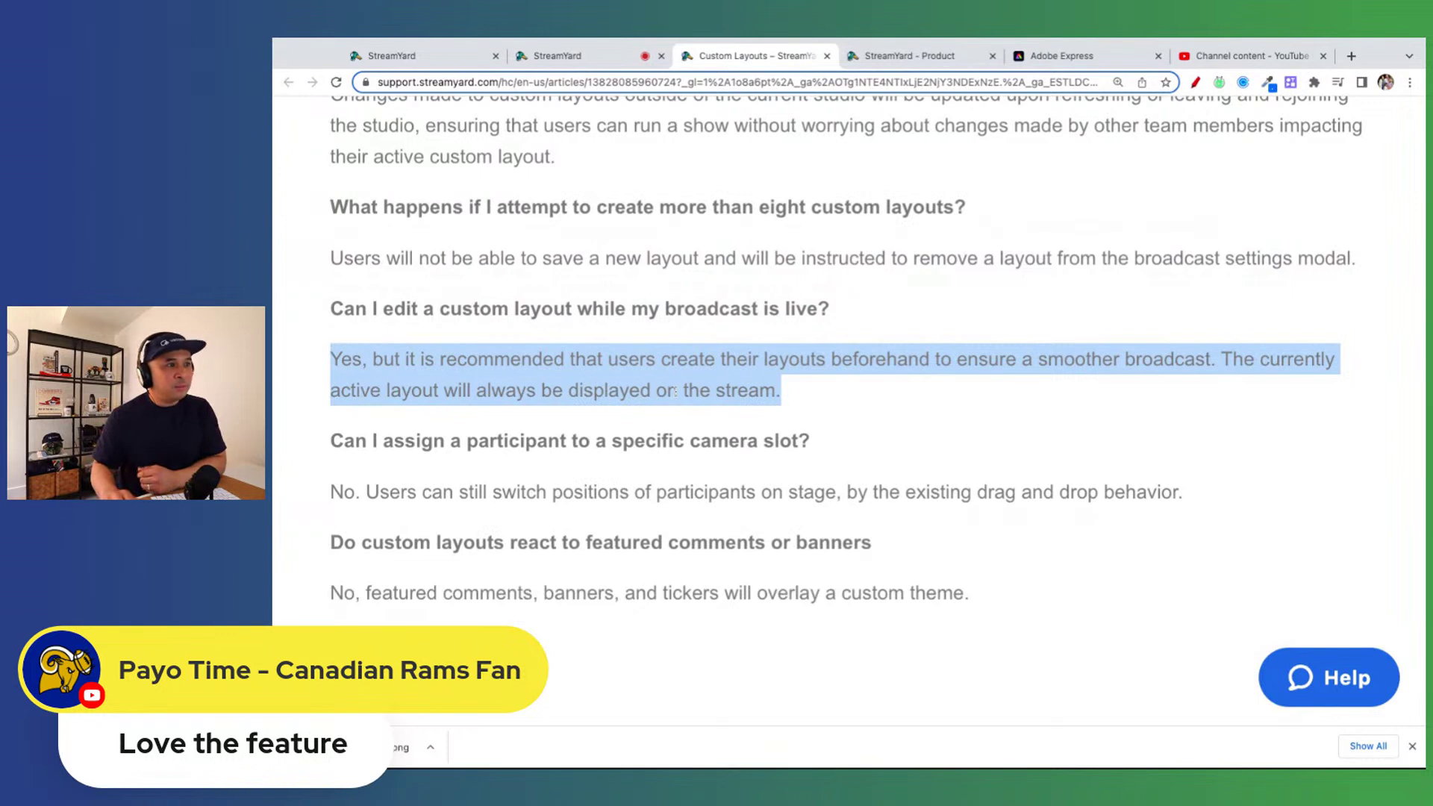
key(alt+Tab)
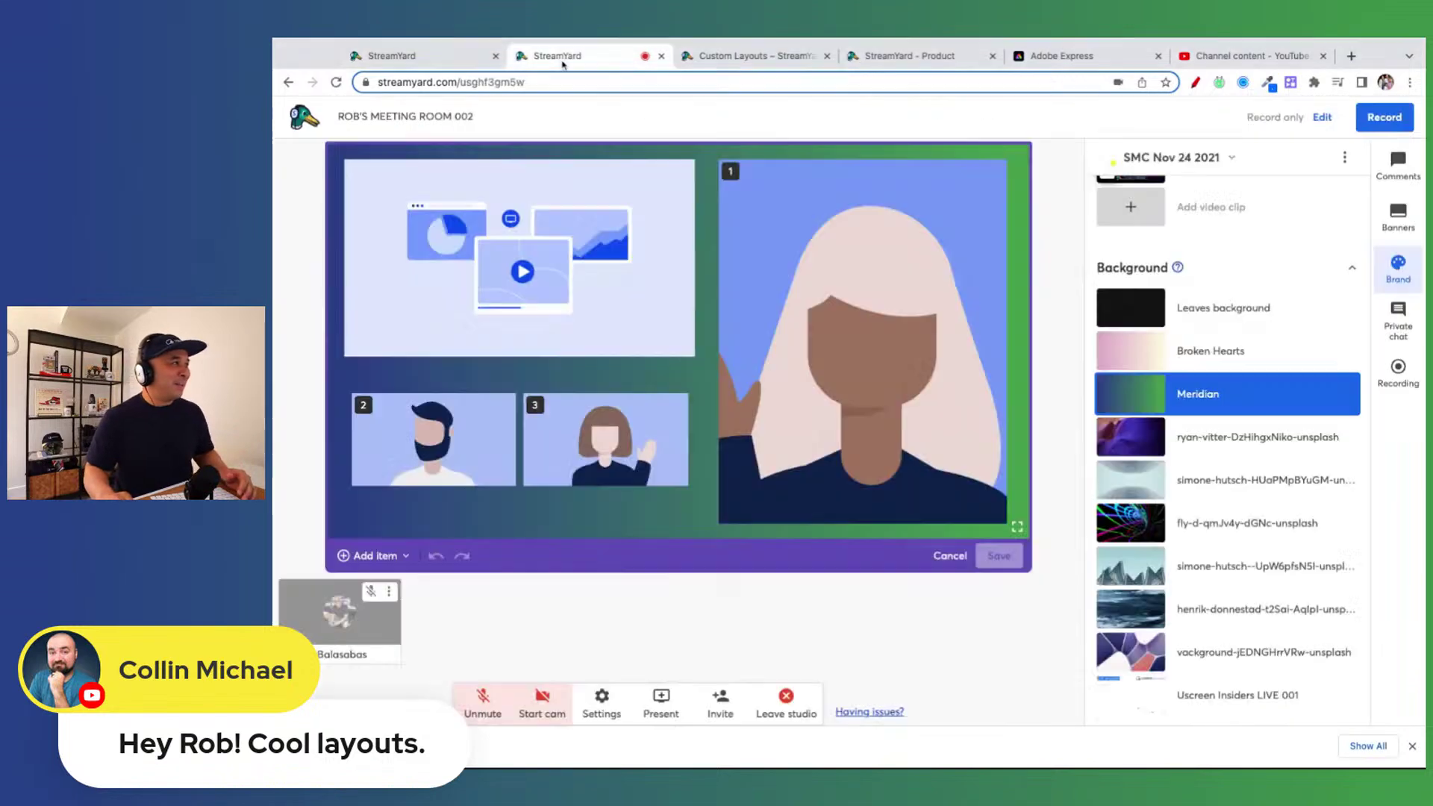
- View the live studio with the custom layout on the Meridian background
click(556, 55)
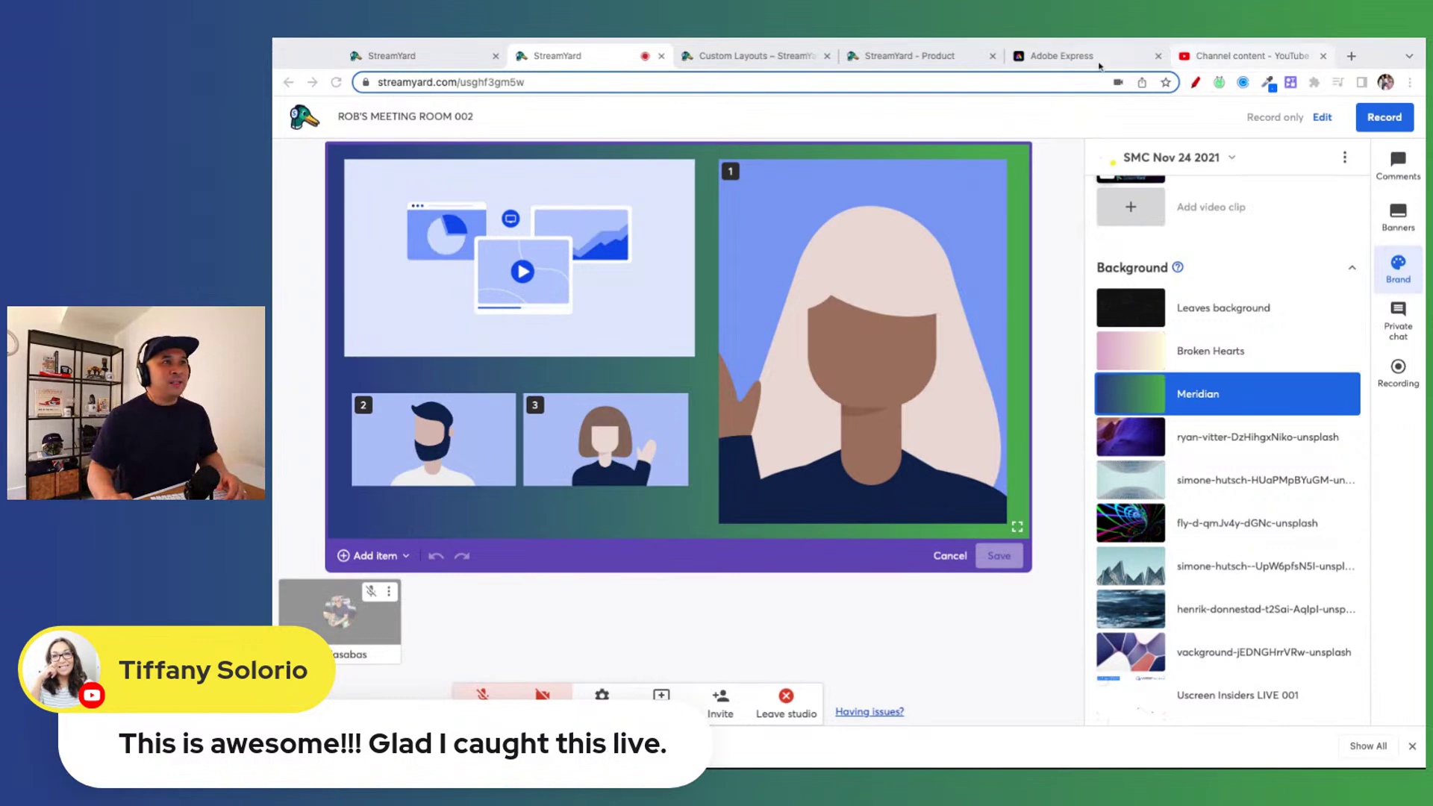
- Highlight the Q&A on assigning participants to camera slots and switching their positions
click(906, 56)
click(779, 56)
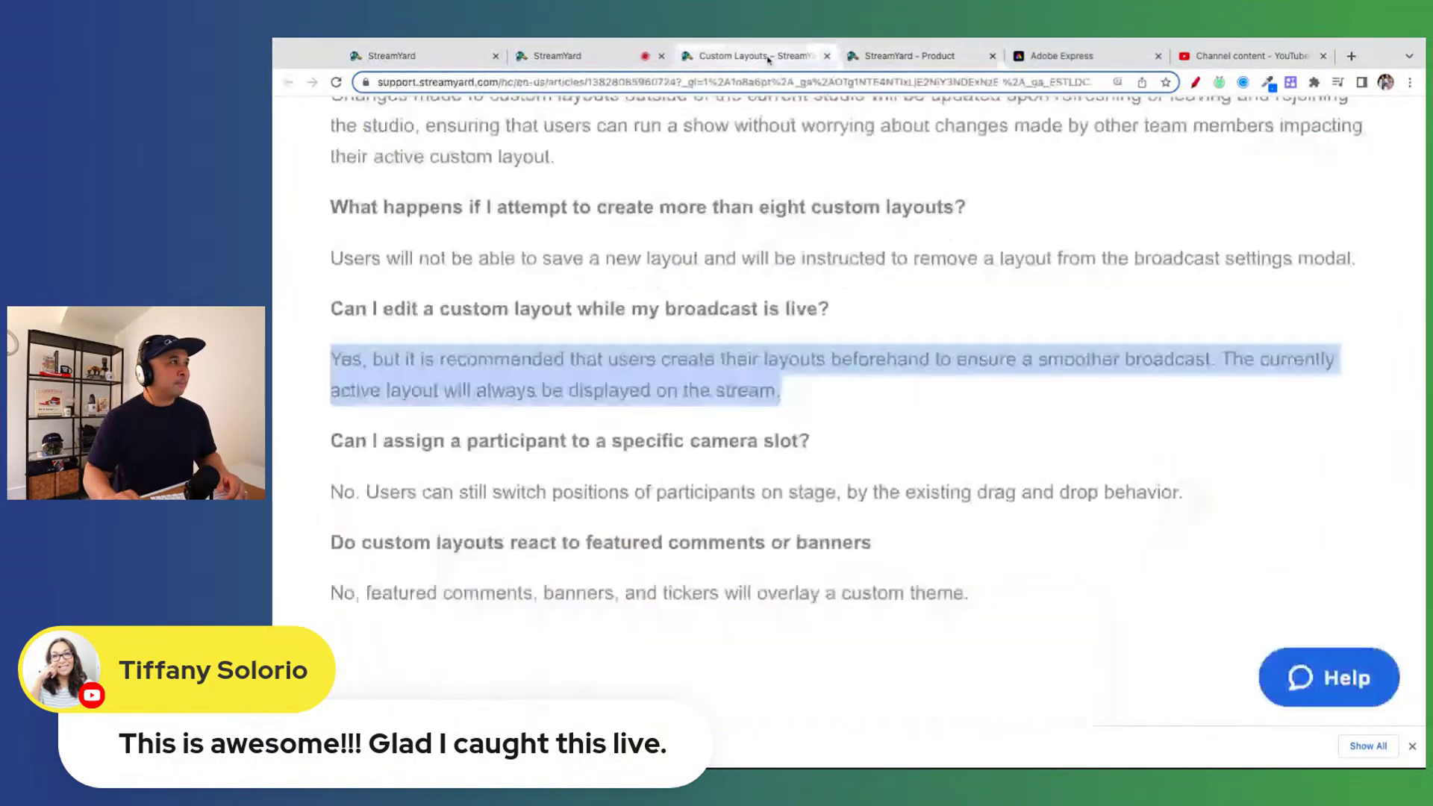
scroll(768, 452, down, 2)
scroll(768, 453, down, 3)
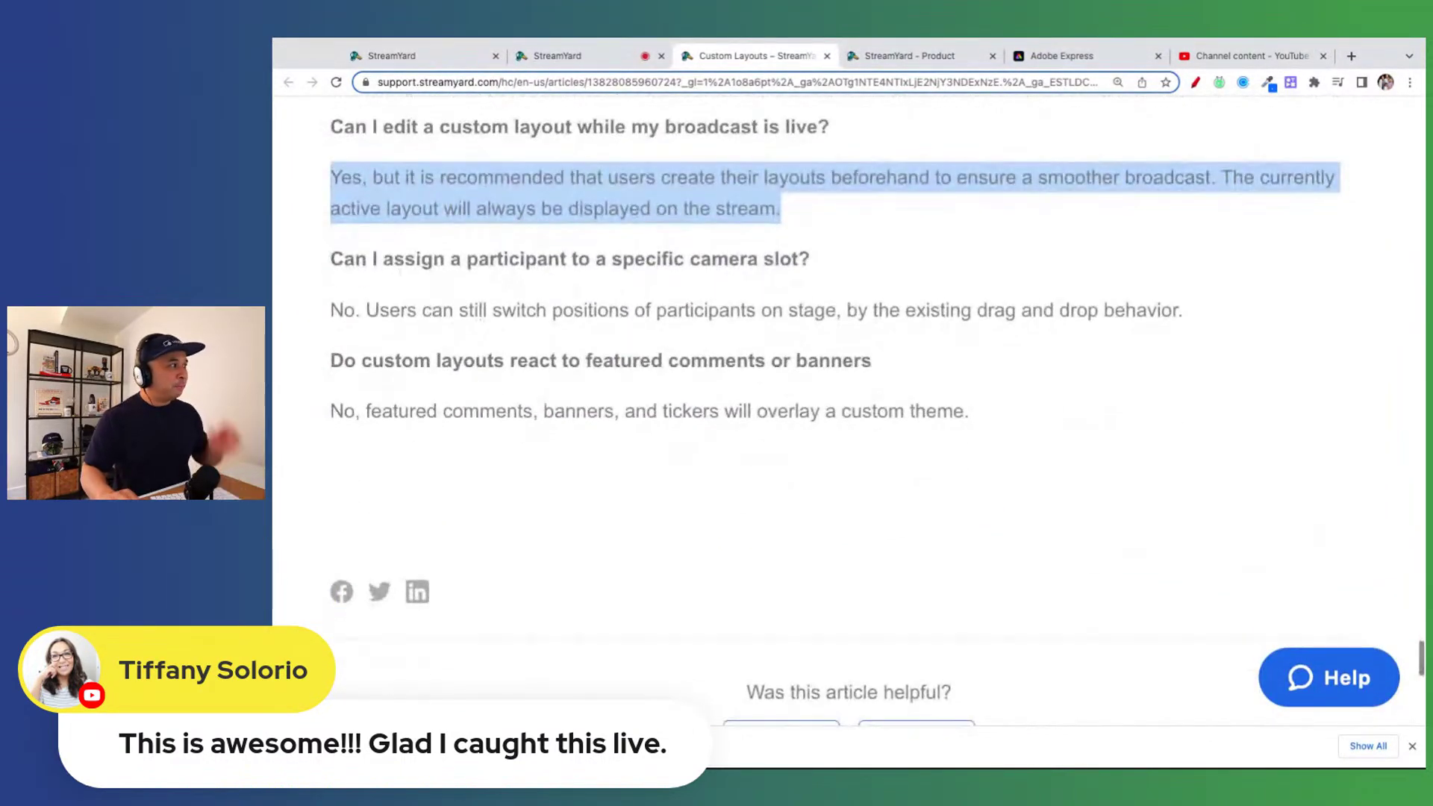
drag(331, 258, 863, 279)
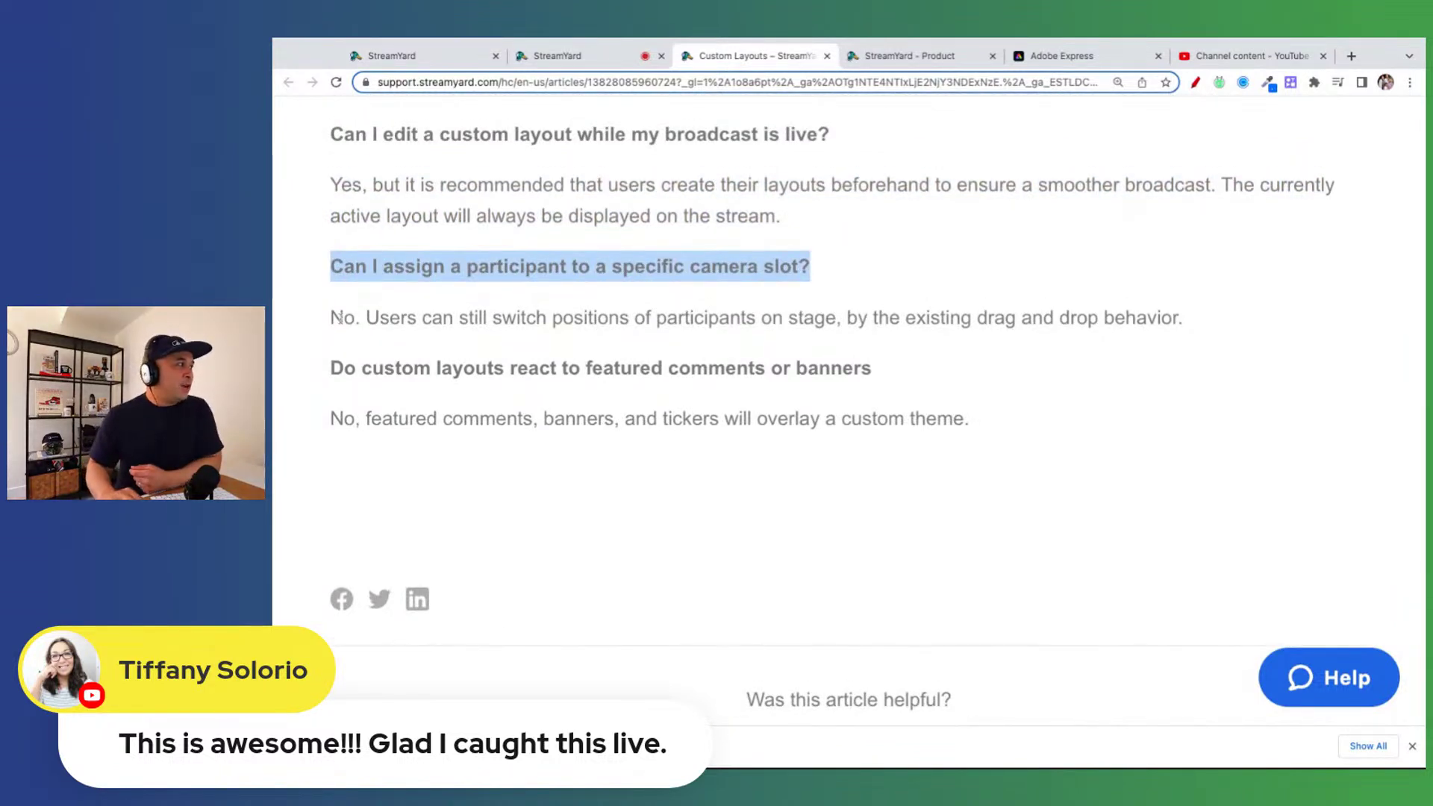
drag(333, 318, 609, 318)
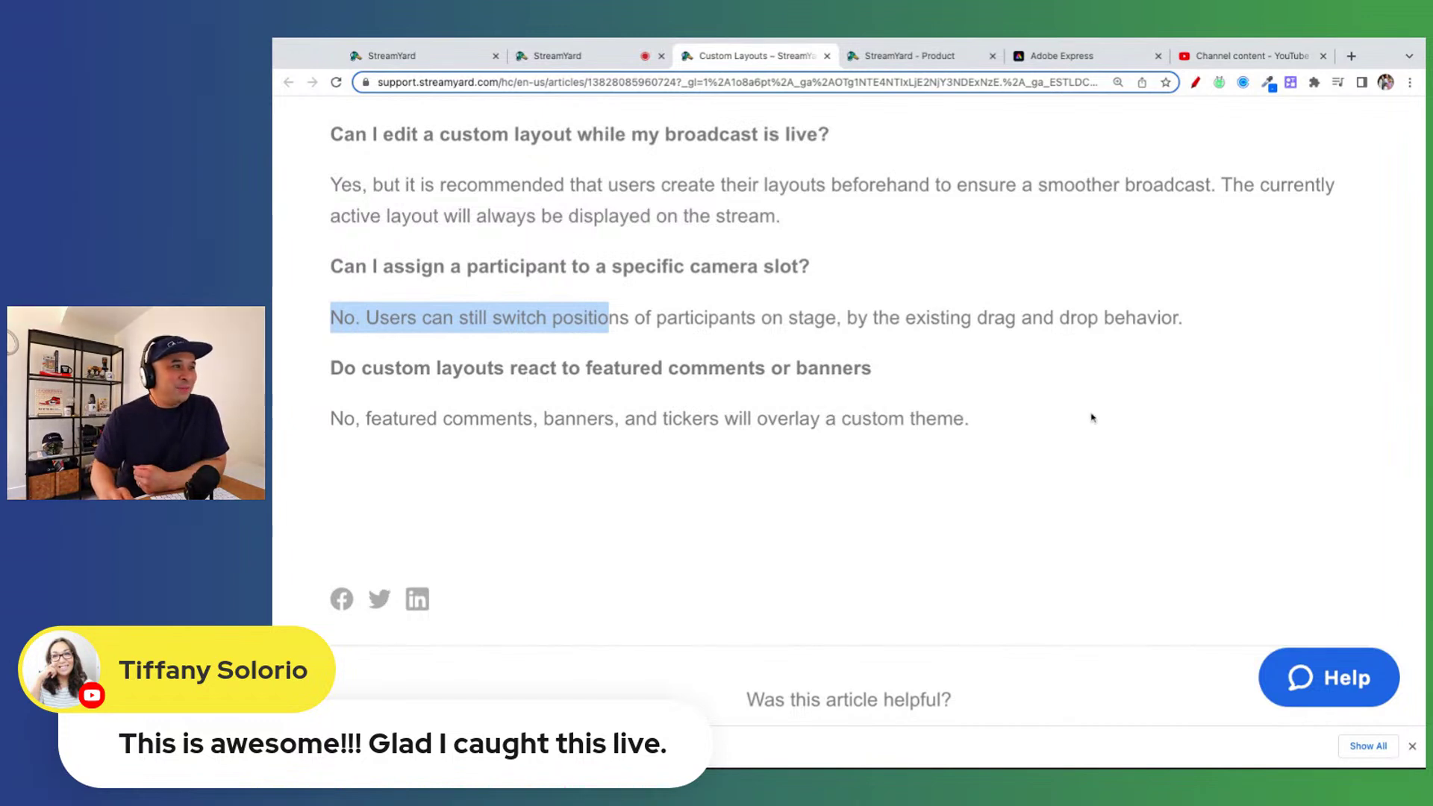
key(super+Tab)
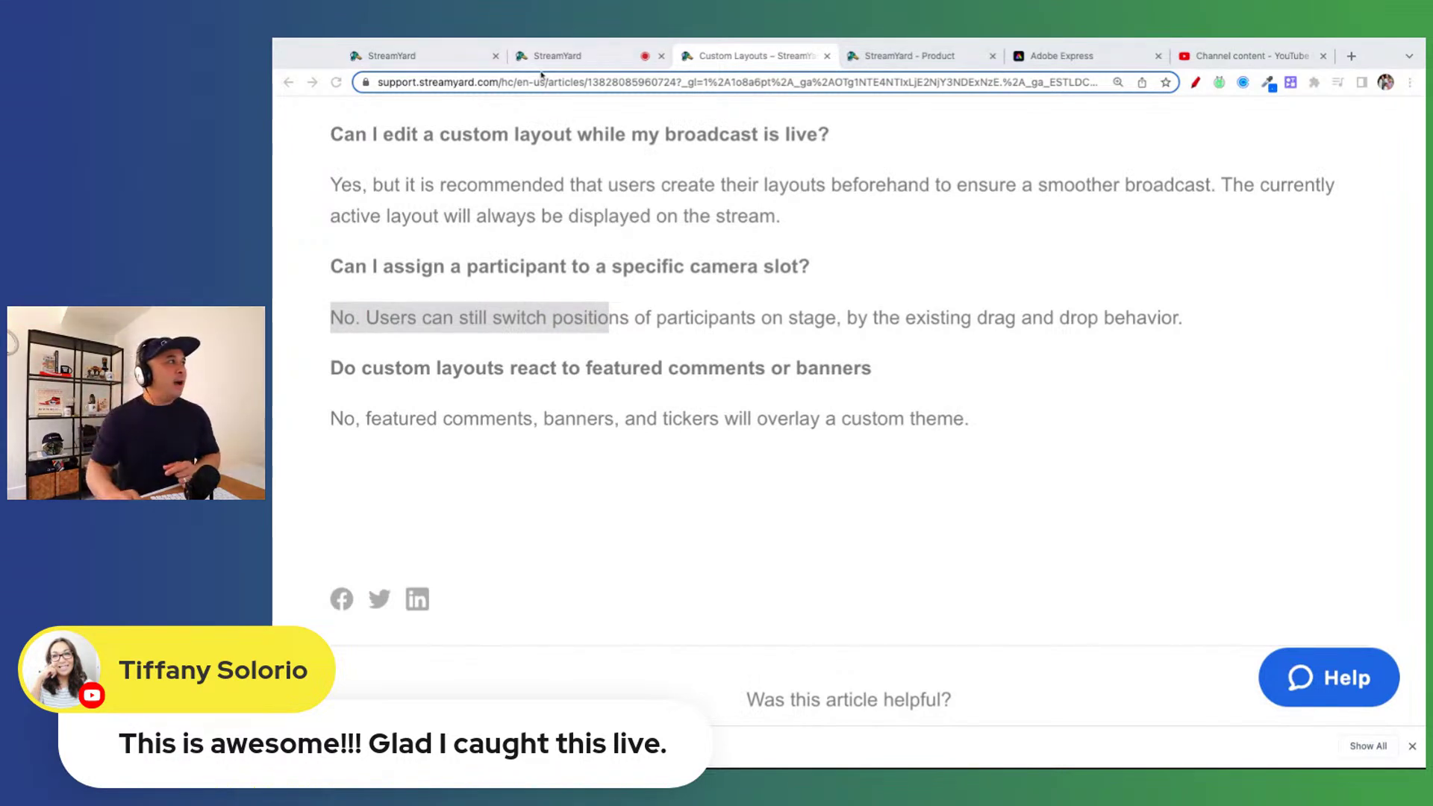
- Highlight the question about featured comments and banners, then return to the studio's custom layout
click(557, 55)
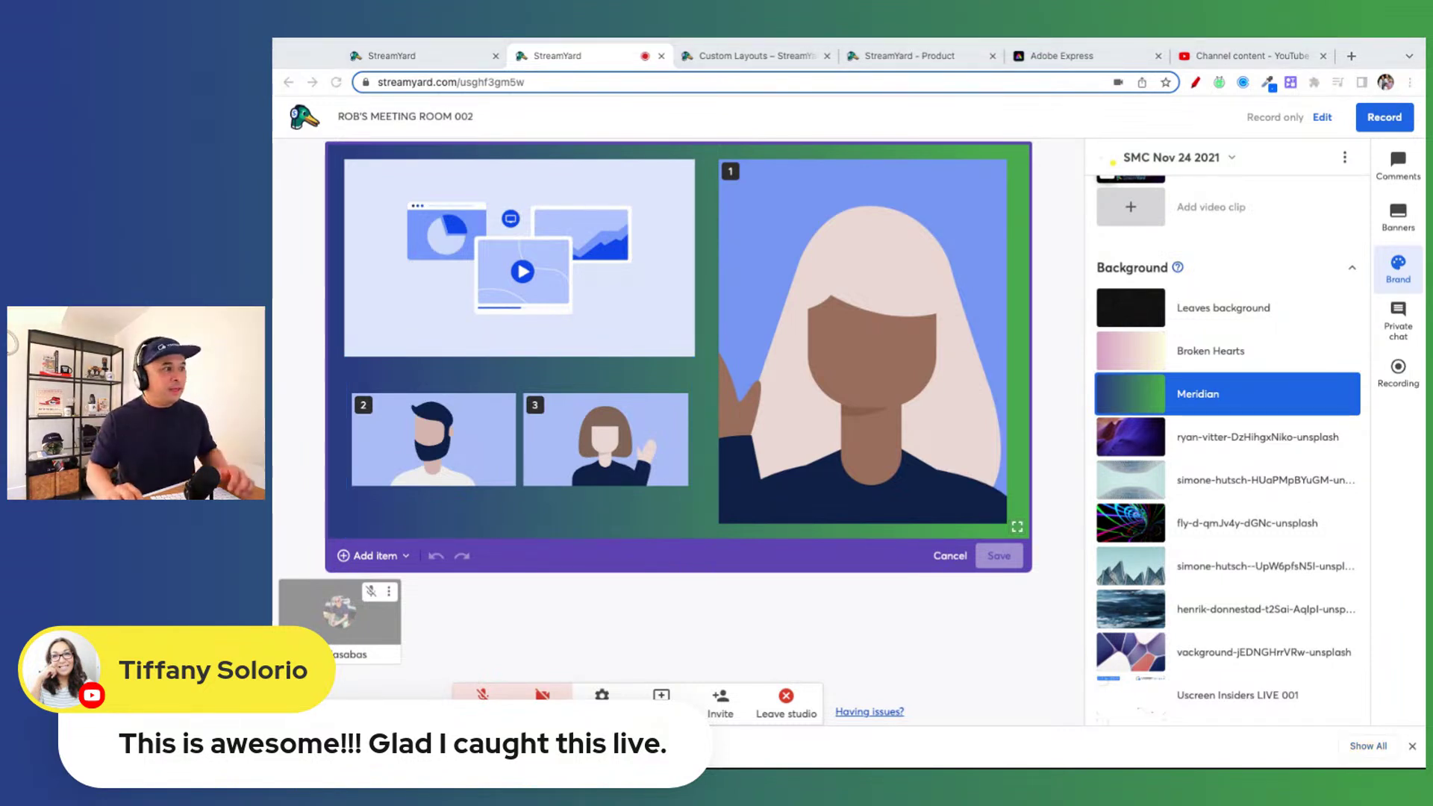
click(688, 47)
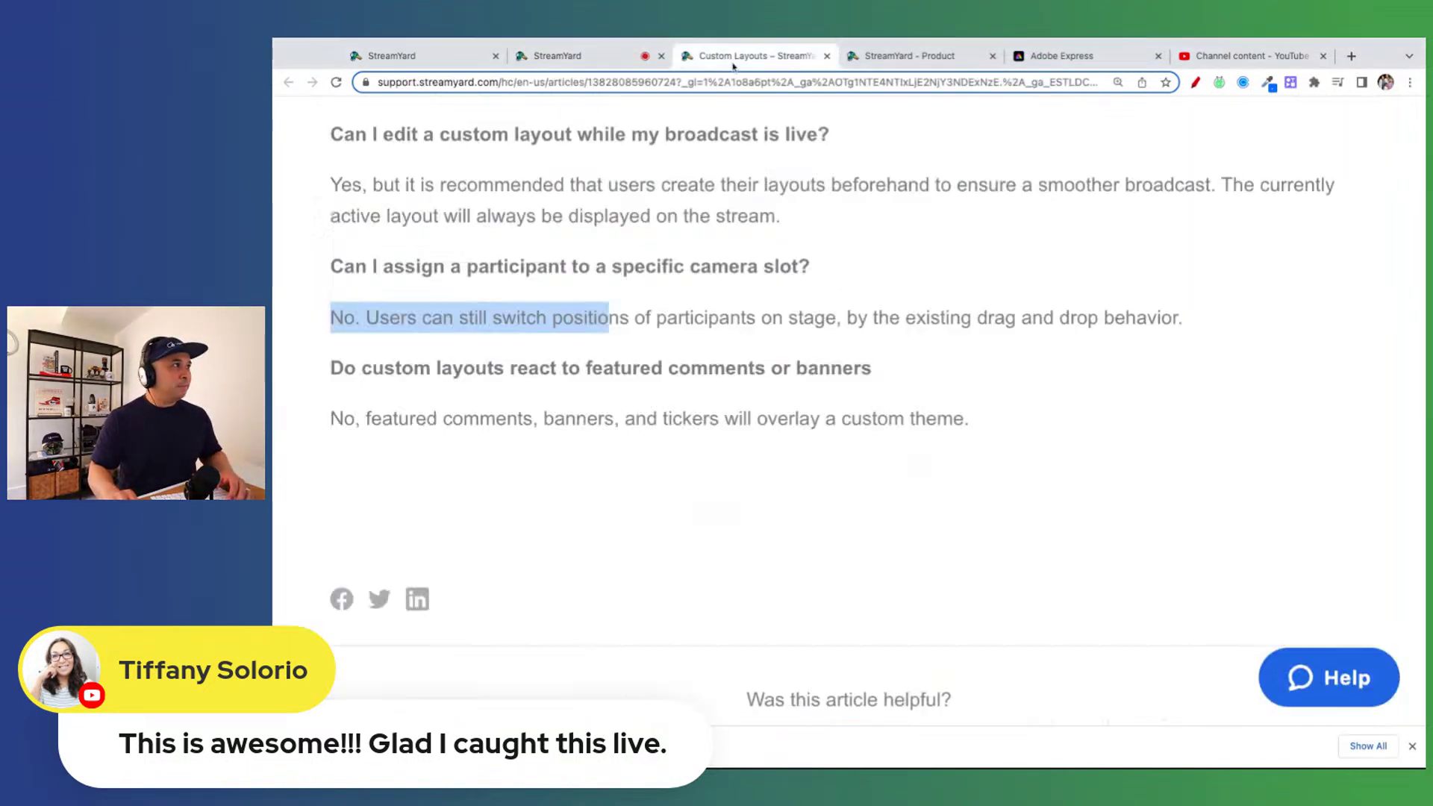
scroll(357, 387, down, 1)
drag(331, 302, 872, 306)
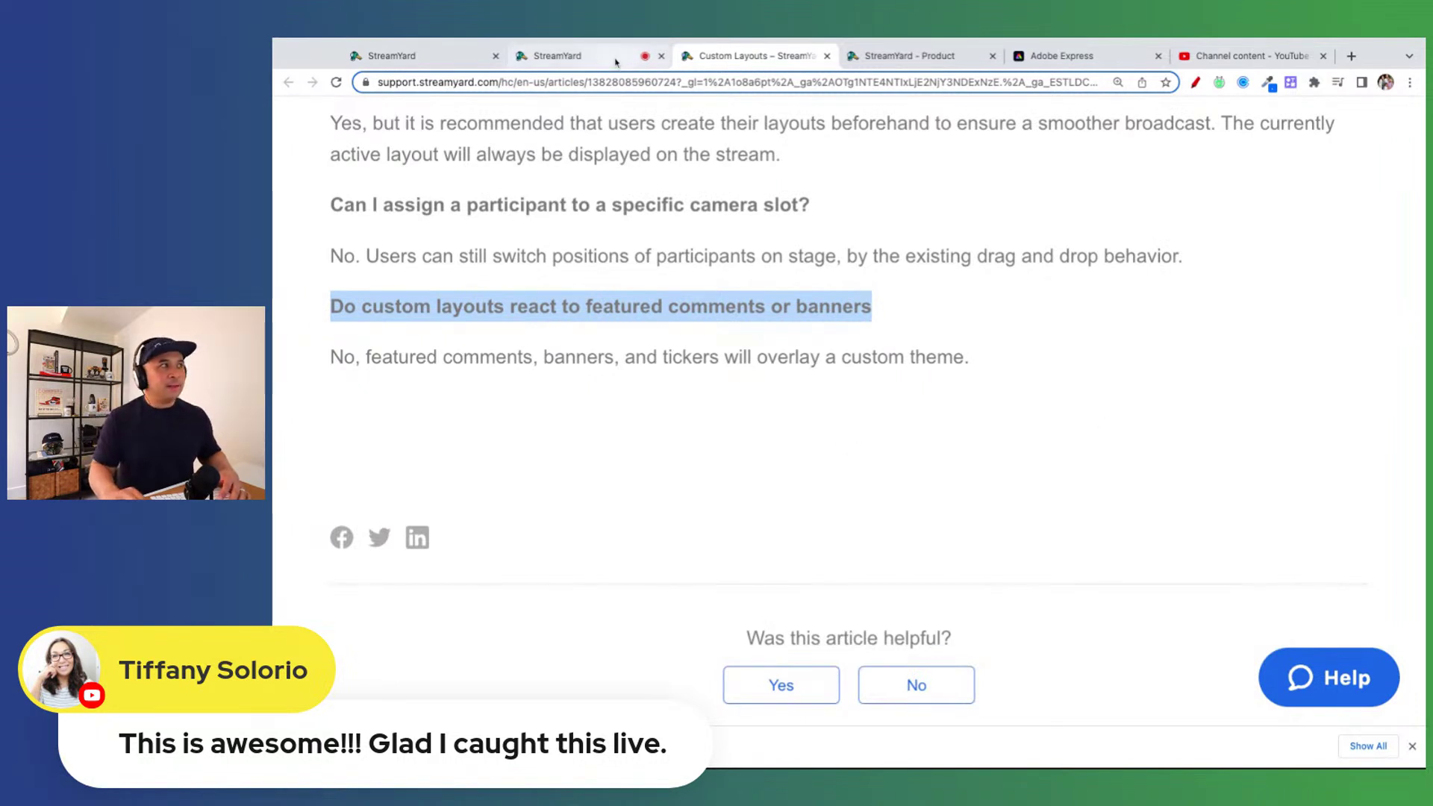
click(571, 55)
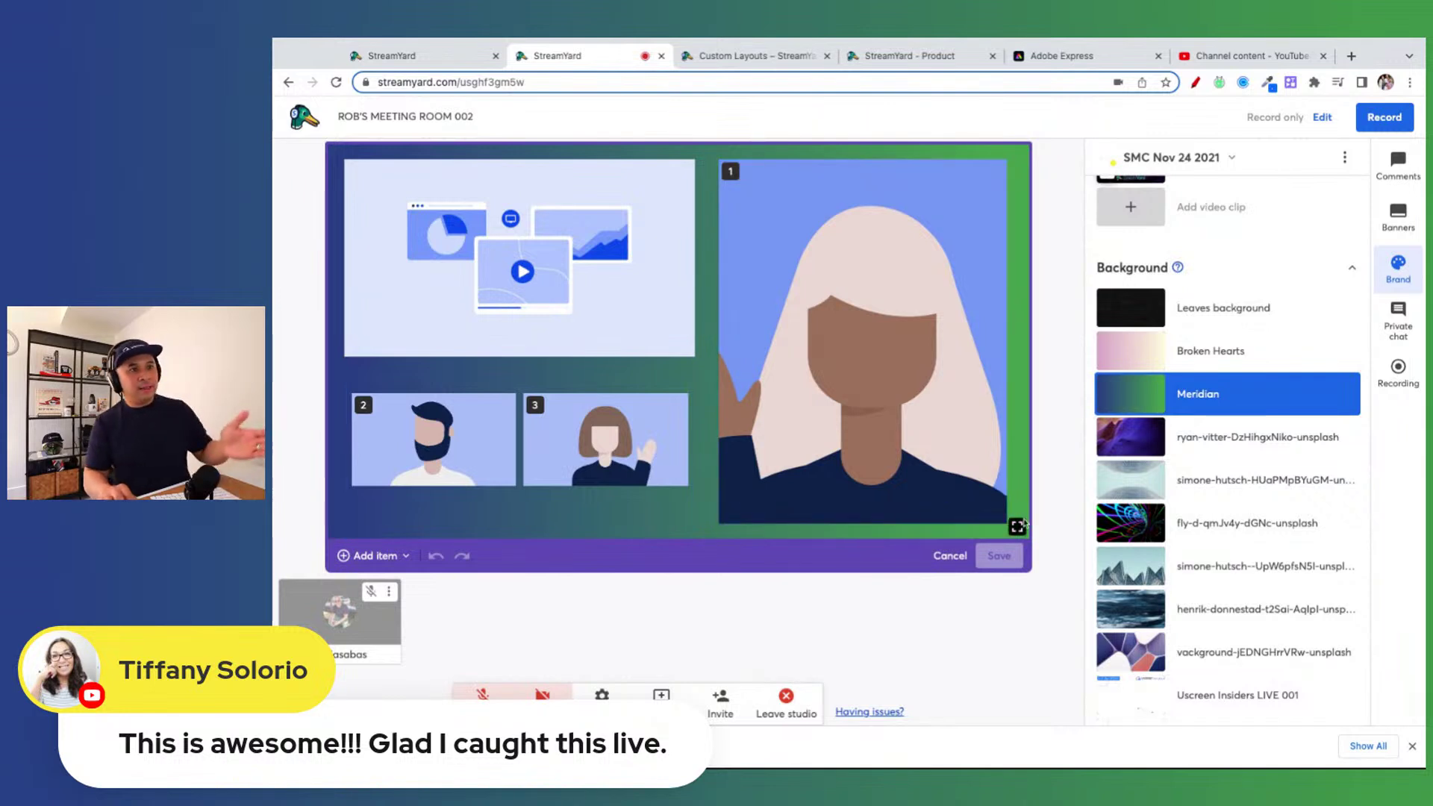
- Cycle the on-stage banner through SPONSORSHIPS & BRAND DEALS and AFFILIATE MARKETING, ending on YOUR OWN DIGITAL PRODUCTS
click(1395, 229)
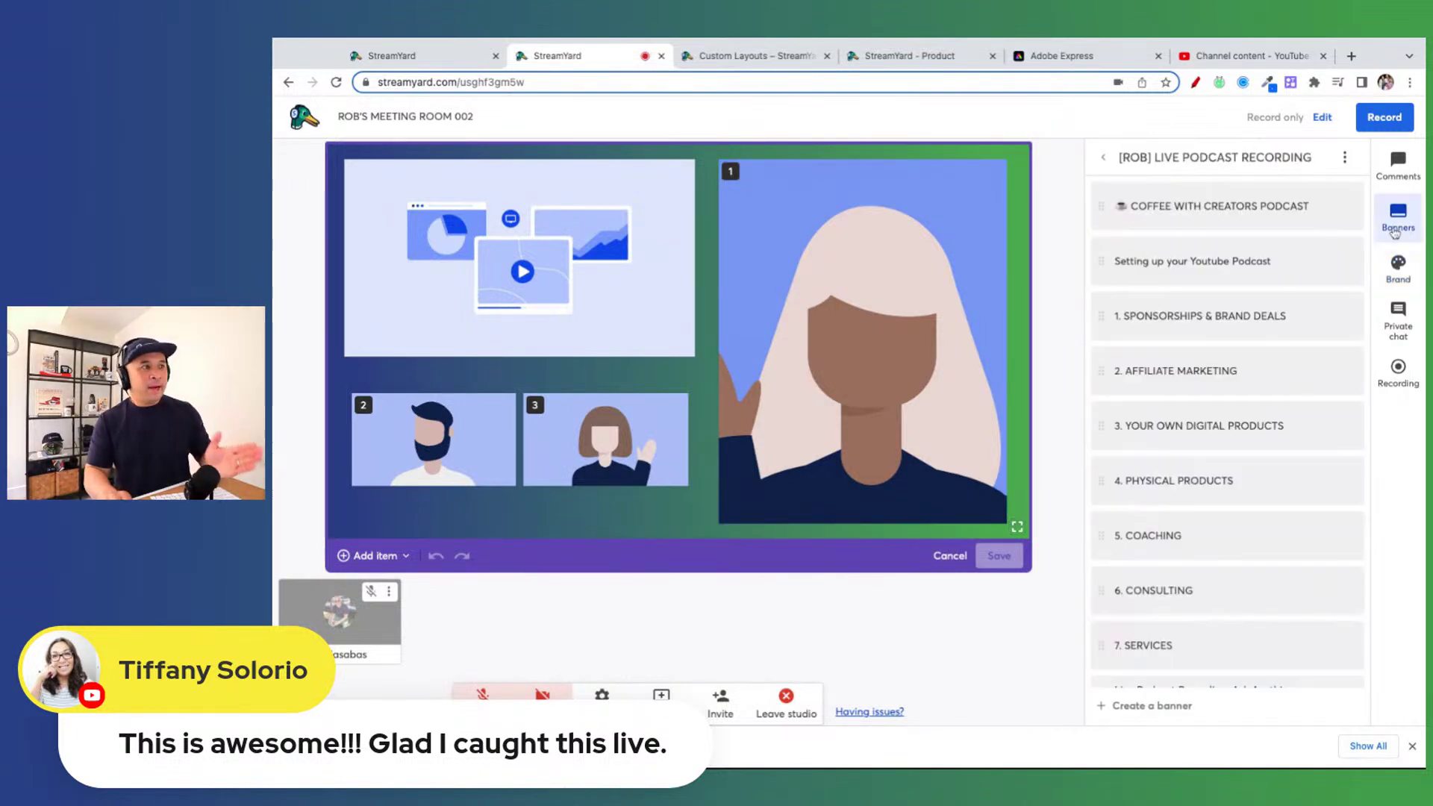
click(1210, 317)
mouse_move(1226, 370)
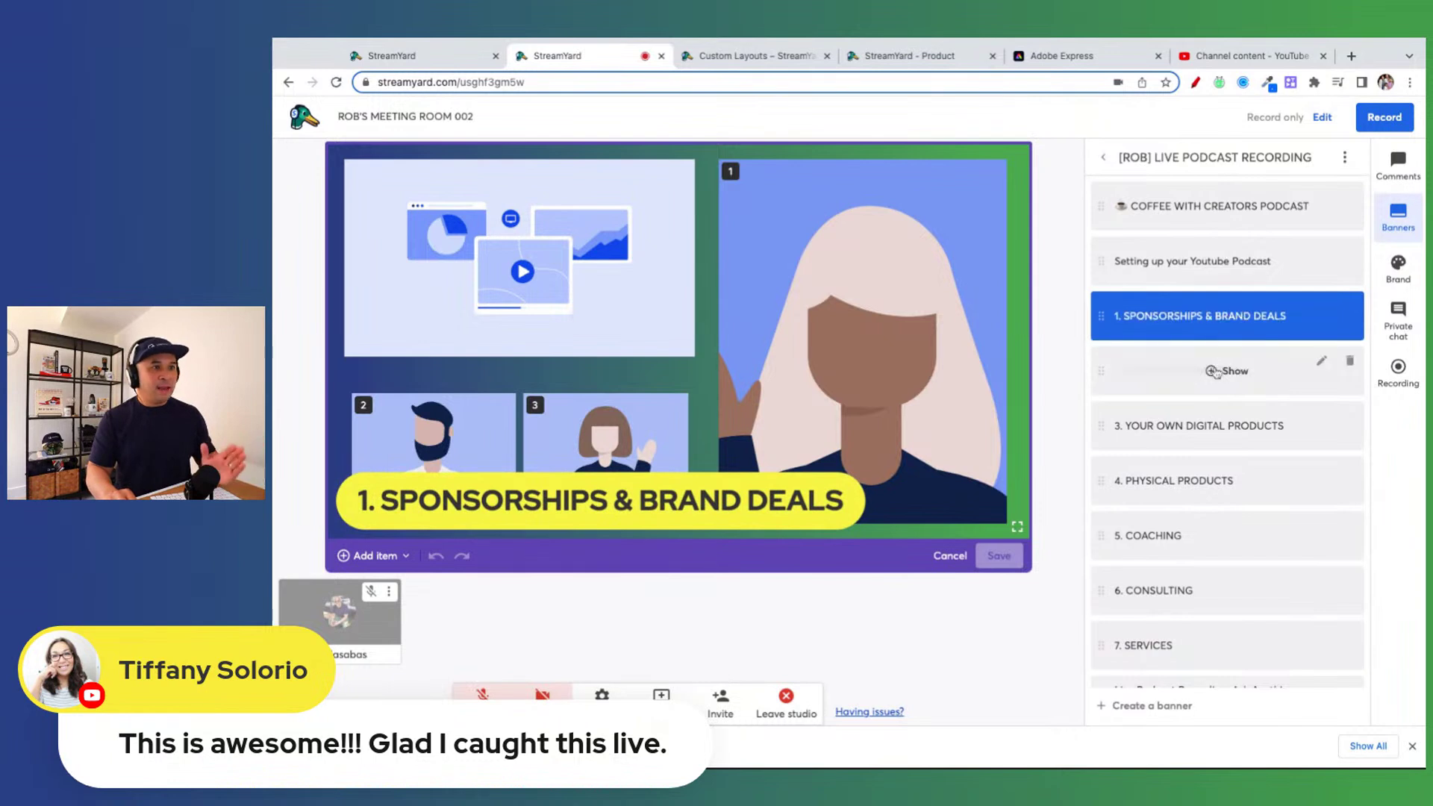
click(1214, 370)
click(1215, 425)
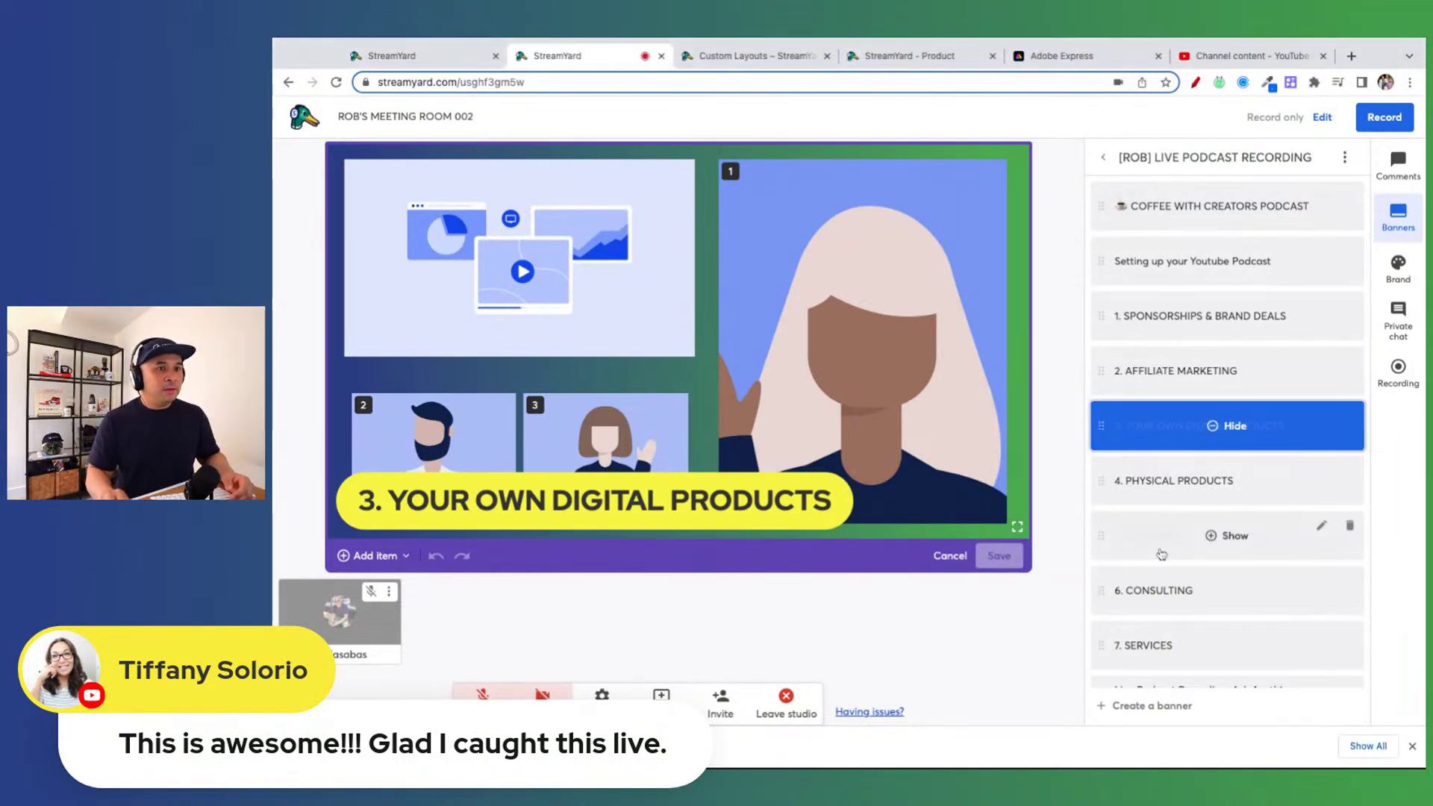
mouse_move(1226, 425)
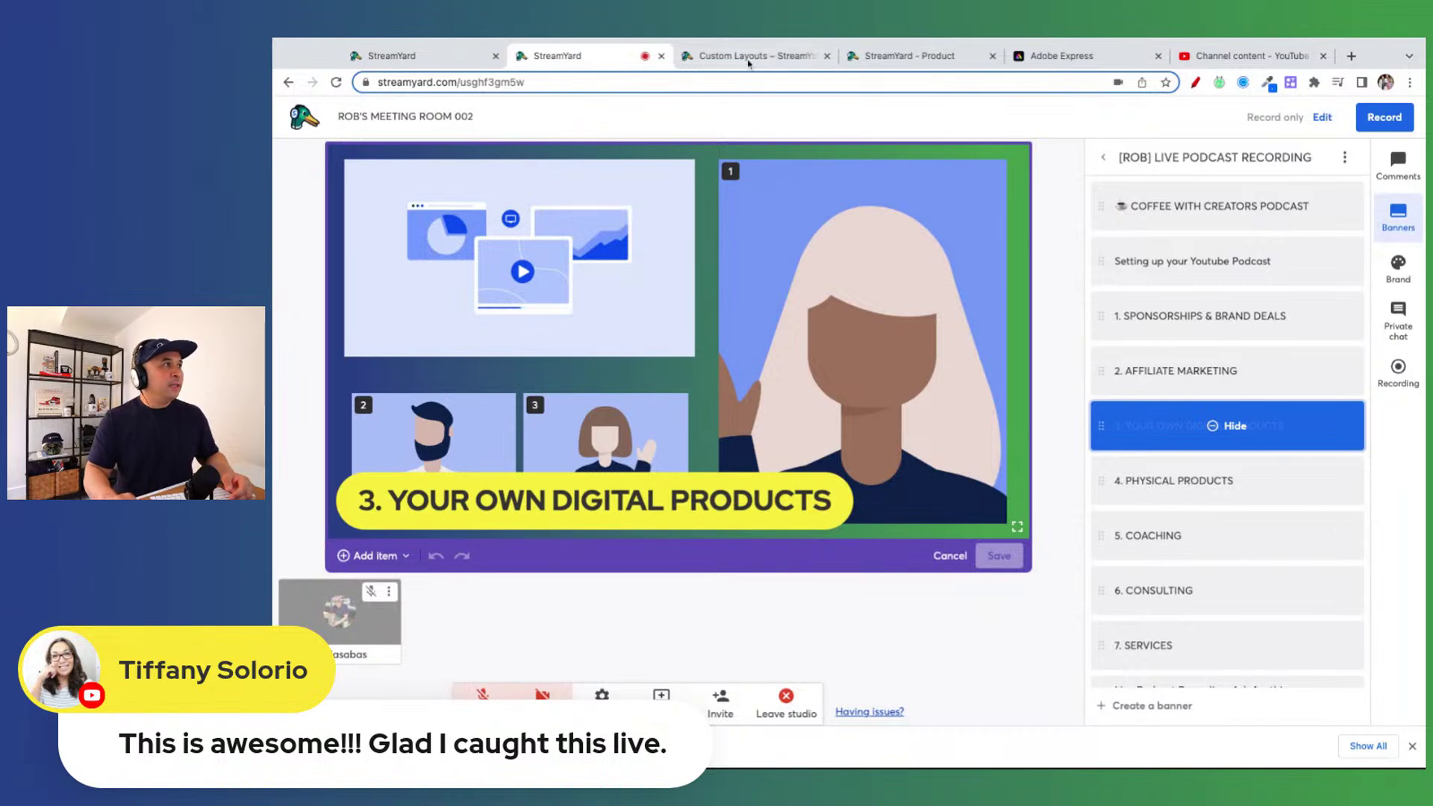
click(747, 59)
scroll(646, 397, down, 1)
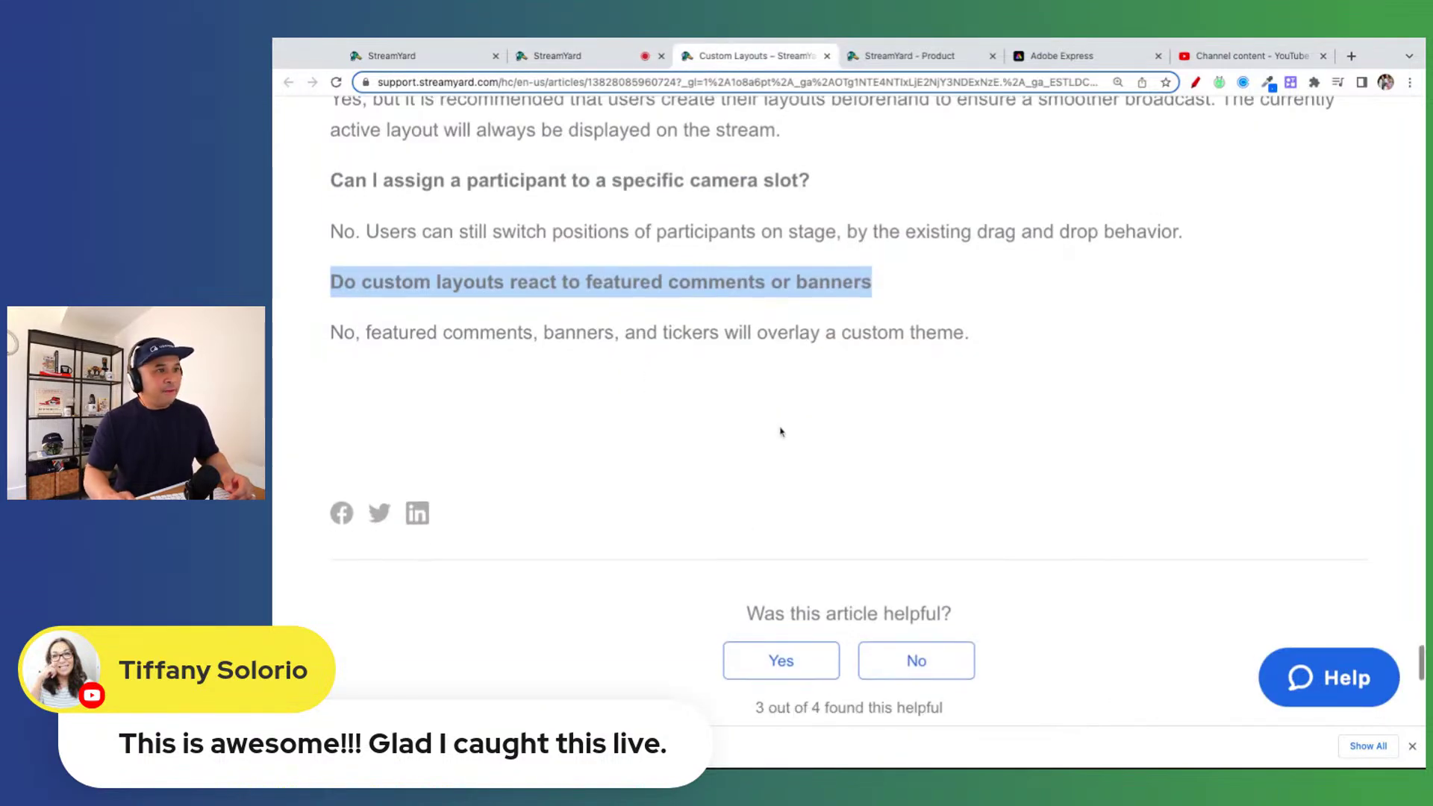
click(582, 56)
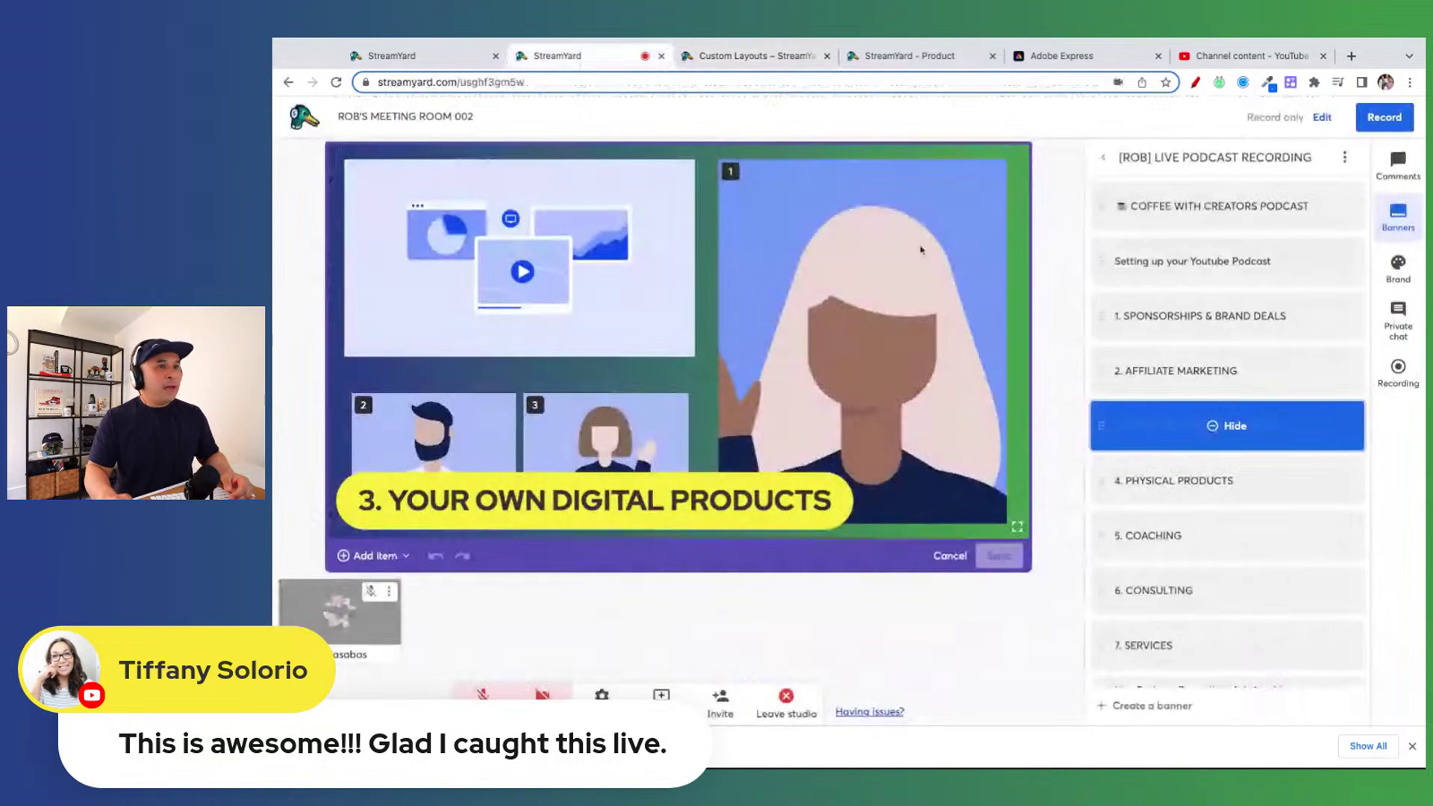